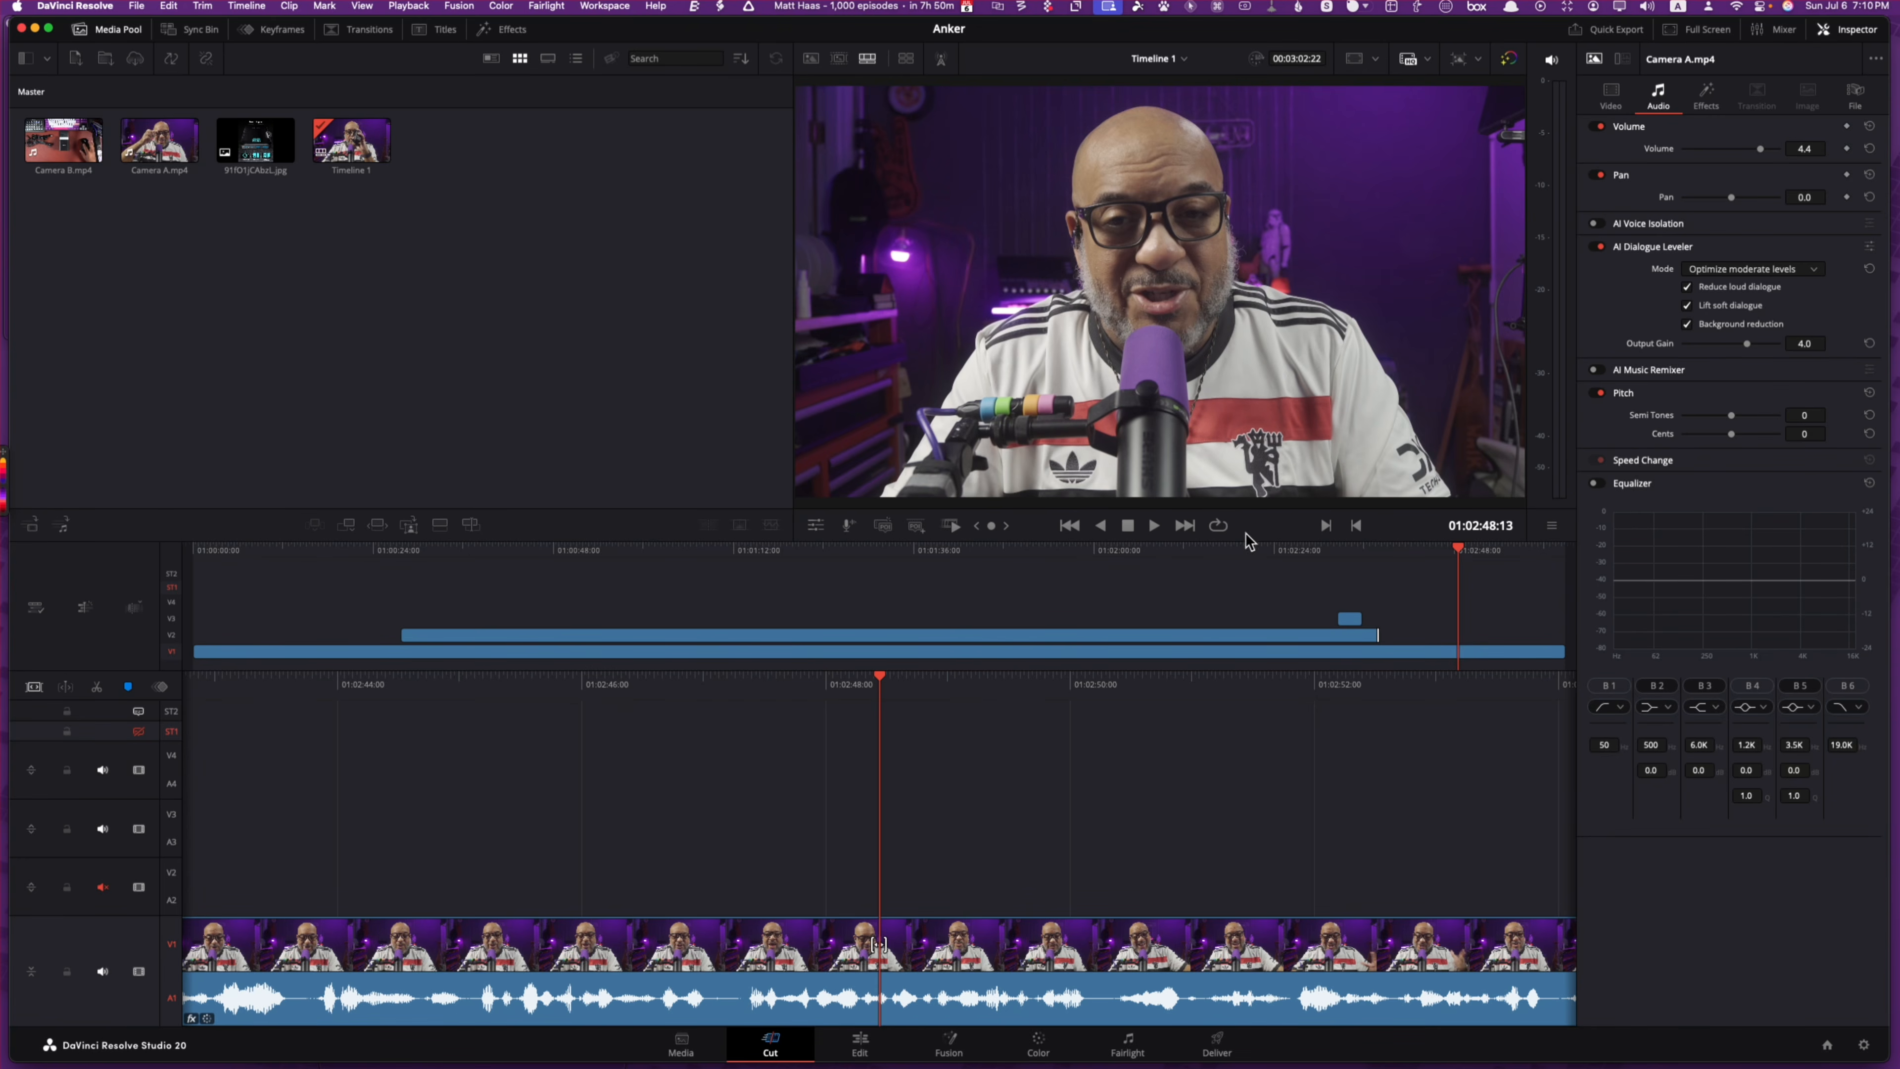
Step: Step the playhead back through the edits to the timeline start at 01:00:00:00
click(1067, 526)
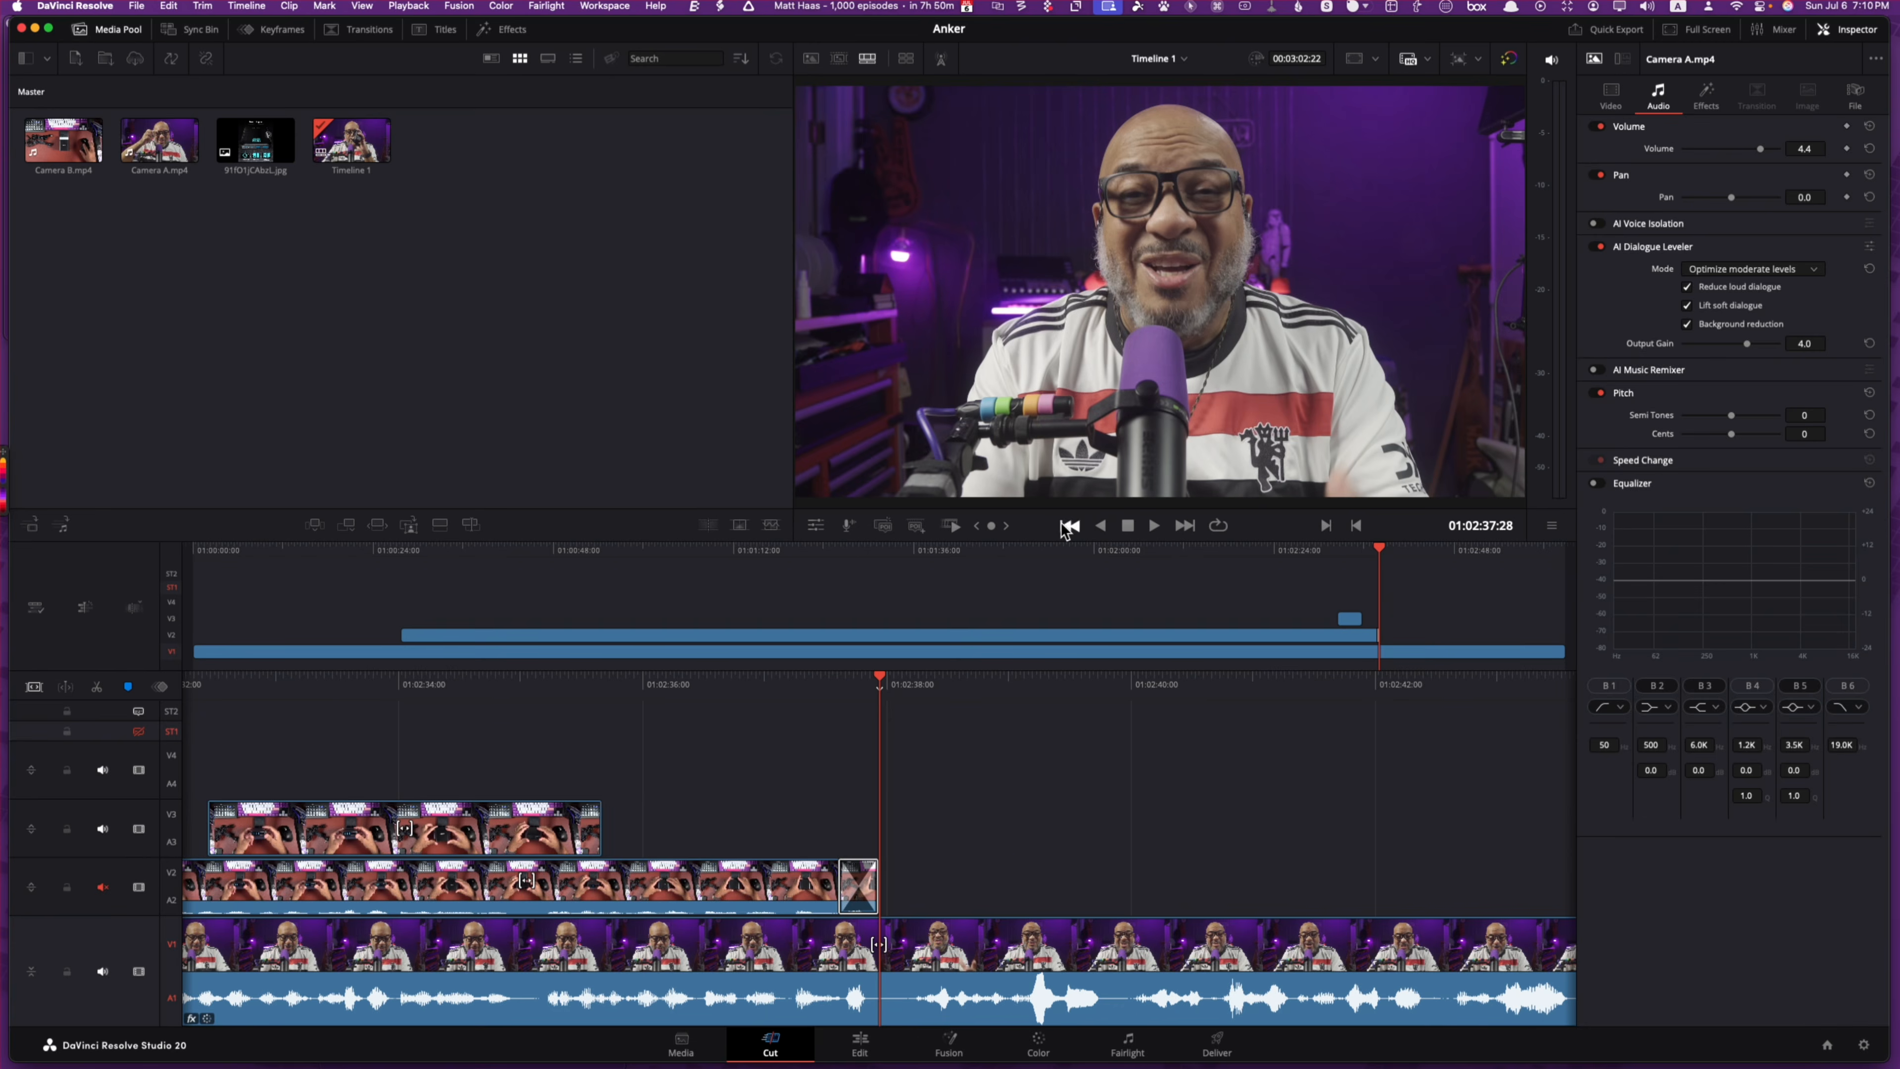
click(1067, 526)
click(1067, 526)
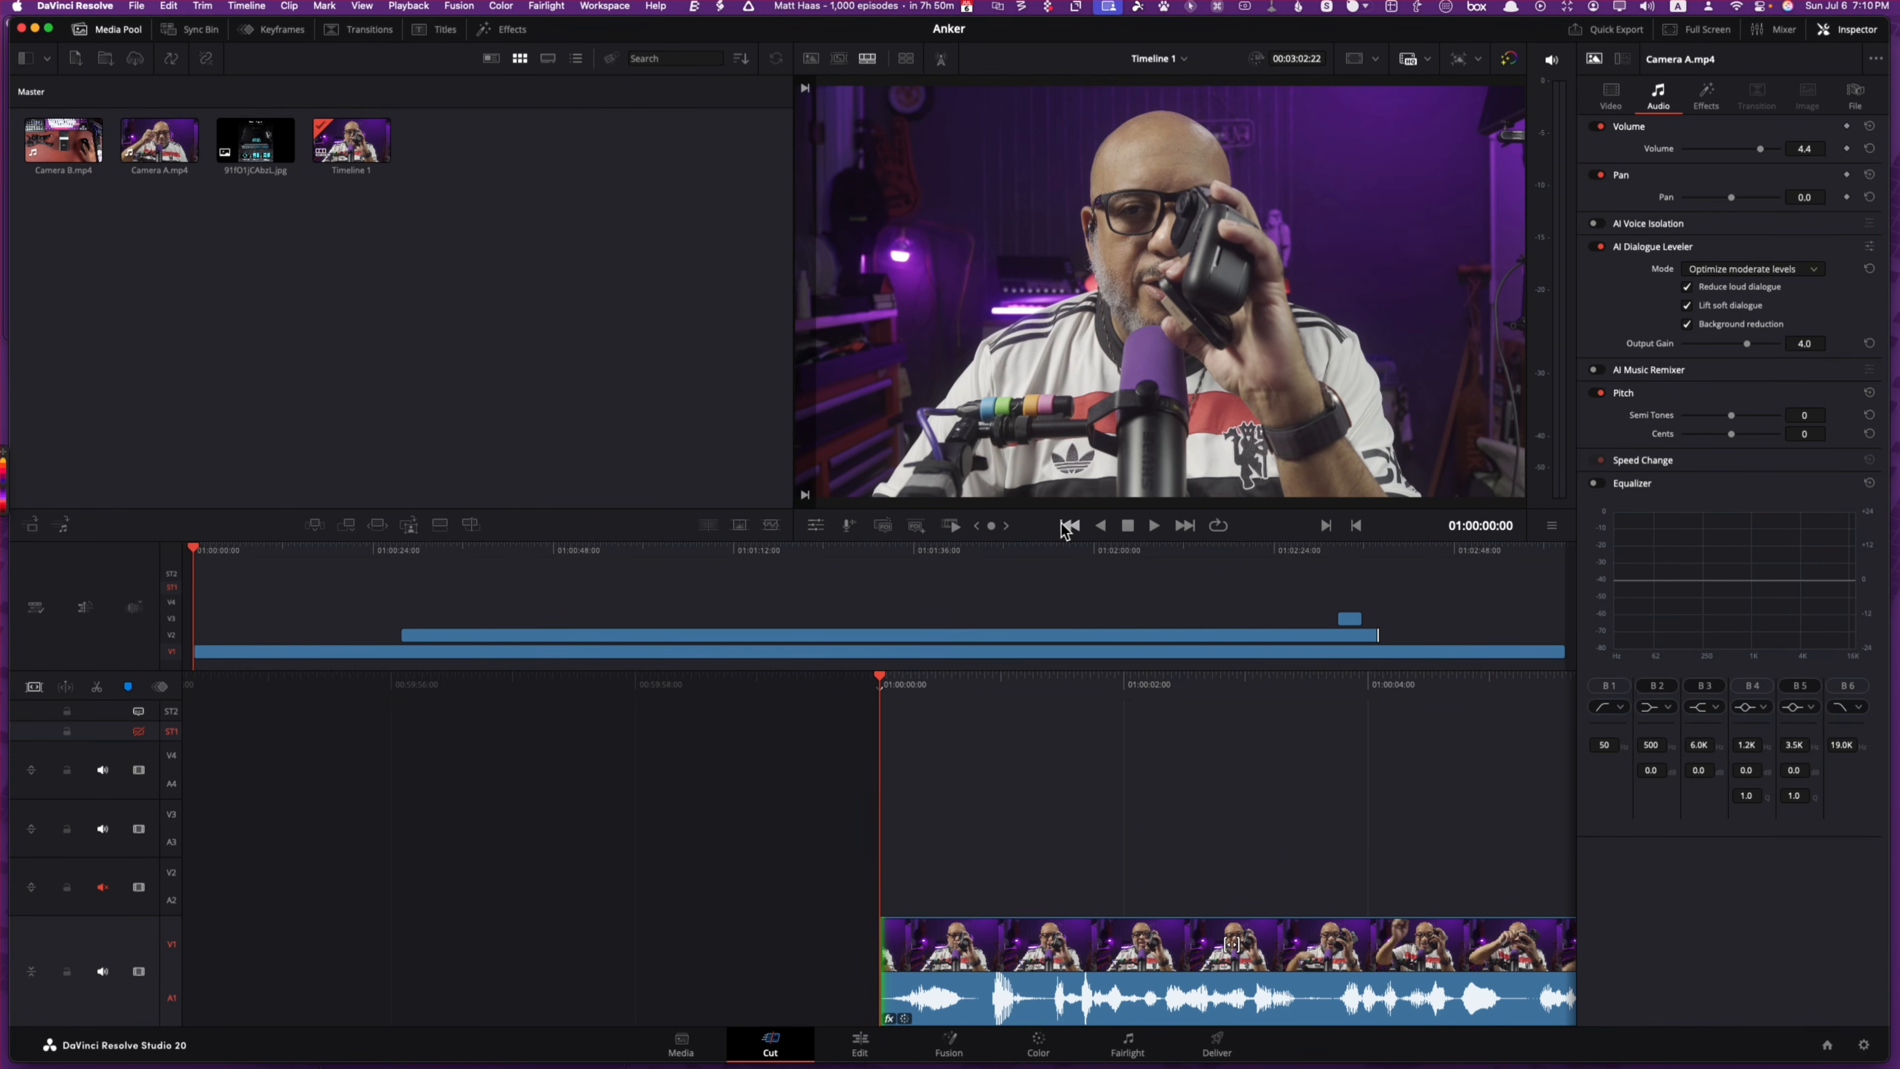
Step: On the Fairlight page, open Export Audio Files for Camera A.mp4 with the Desktop as destination
click(1128, 1044)
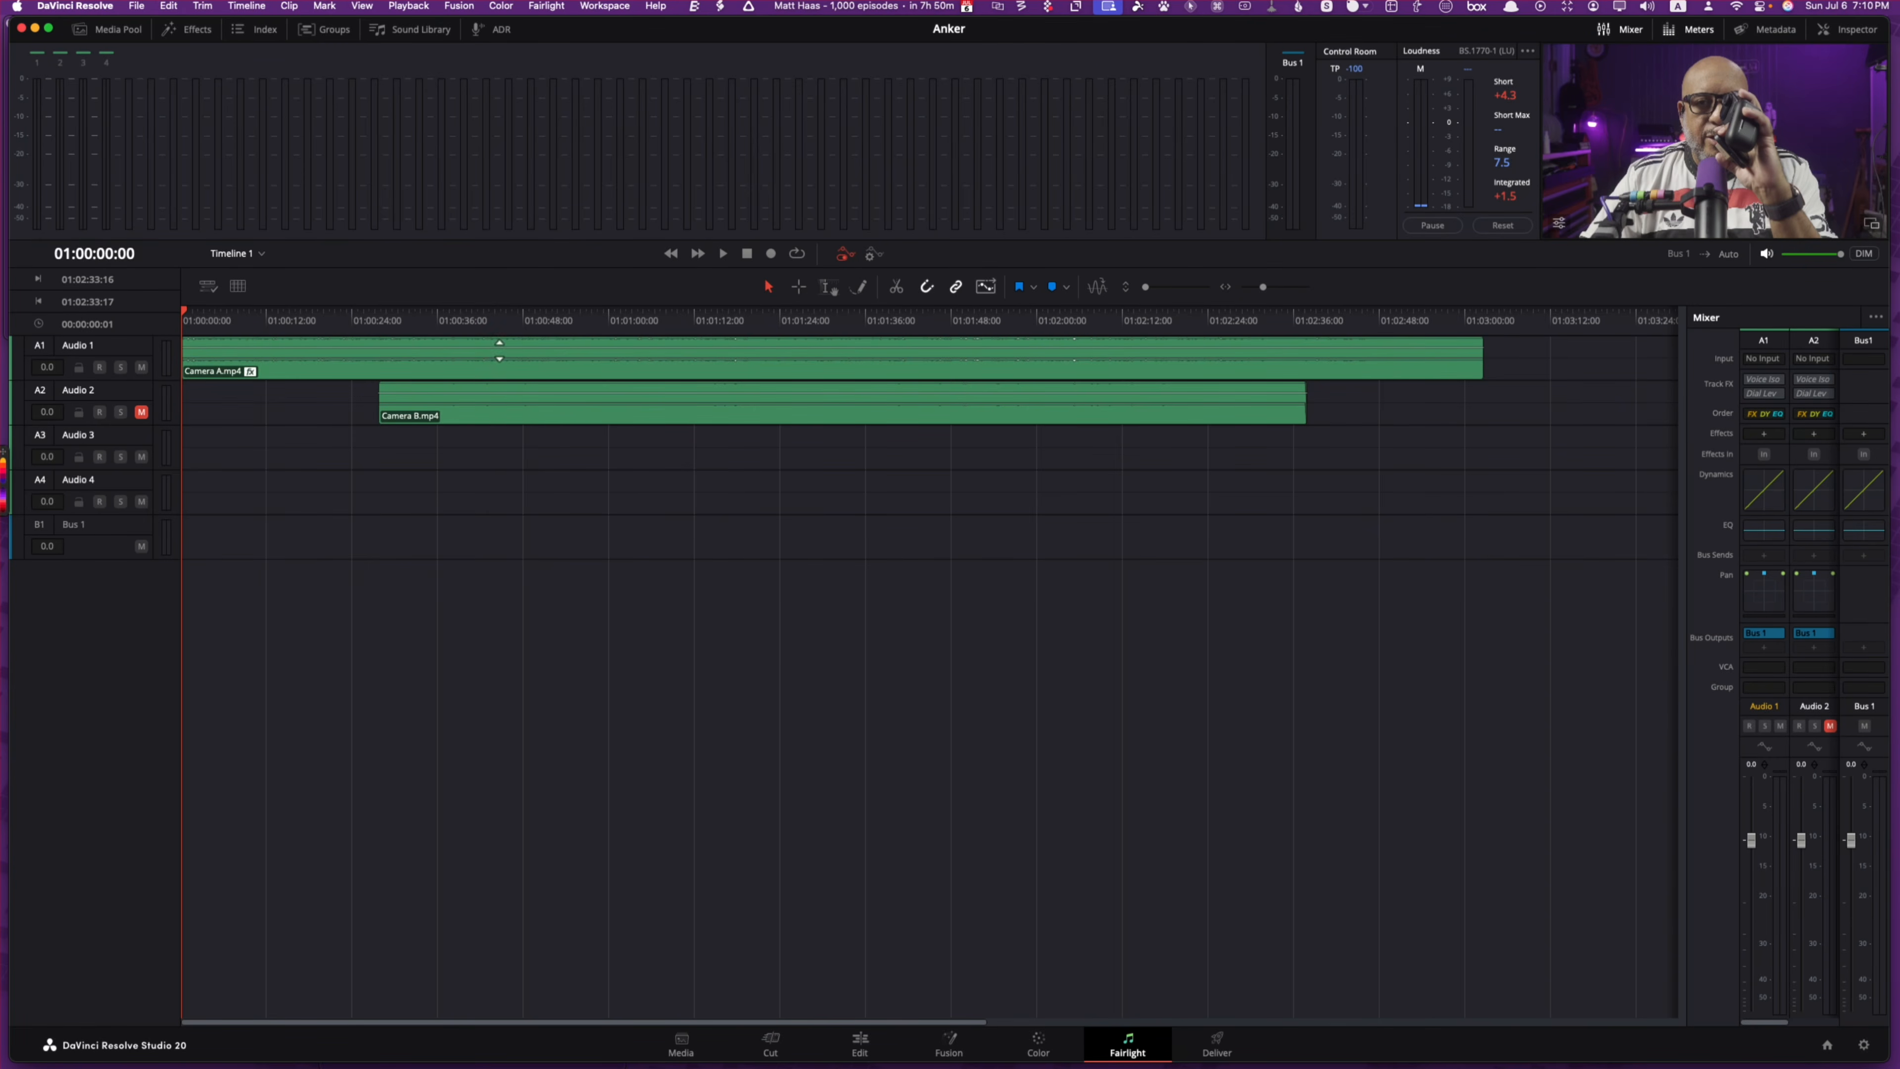
right_click(493, 357)
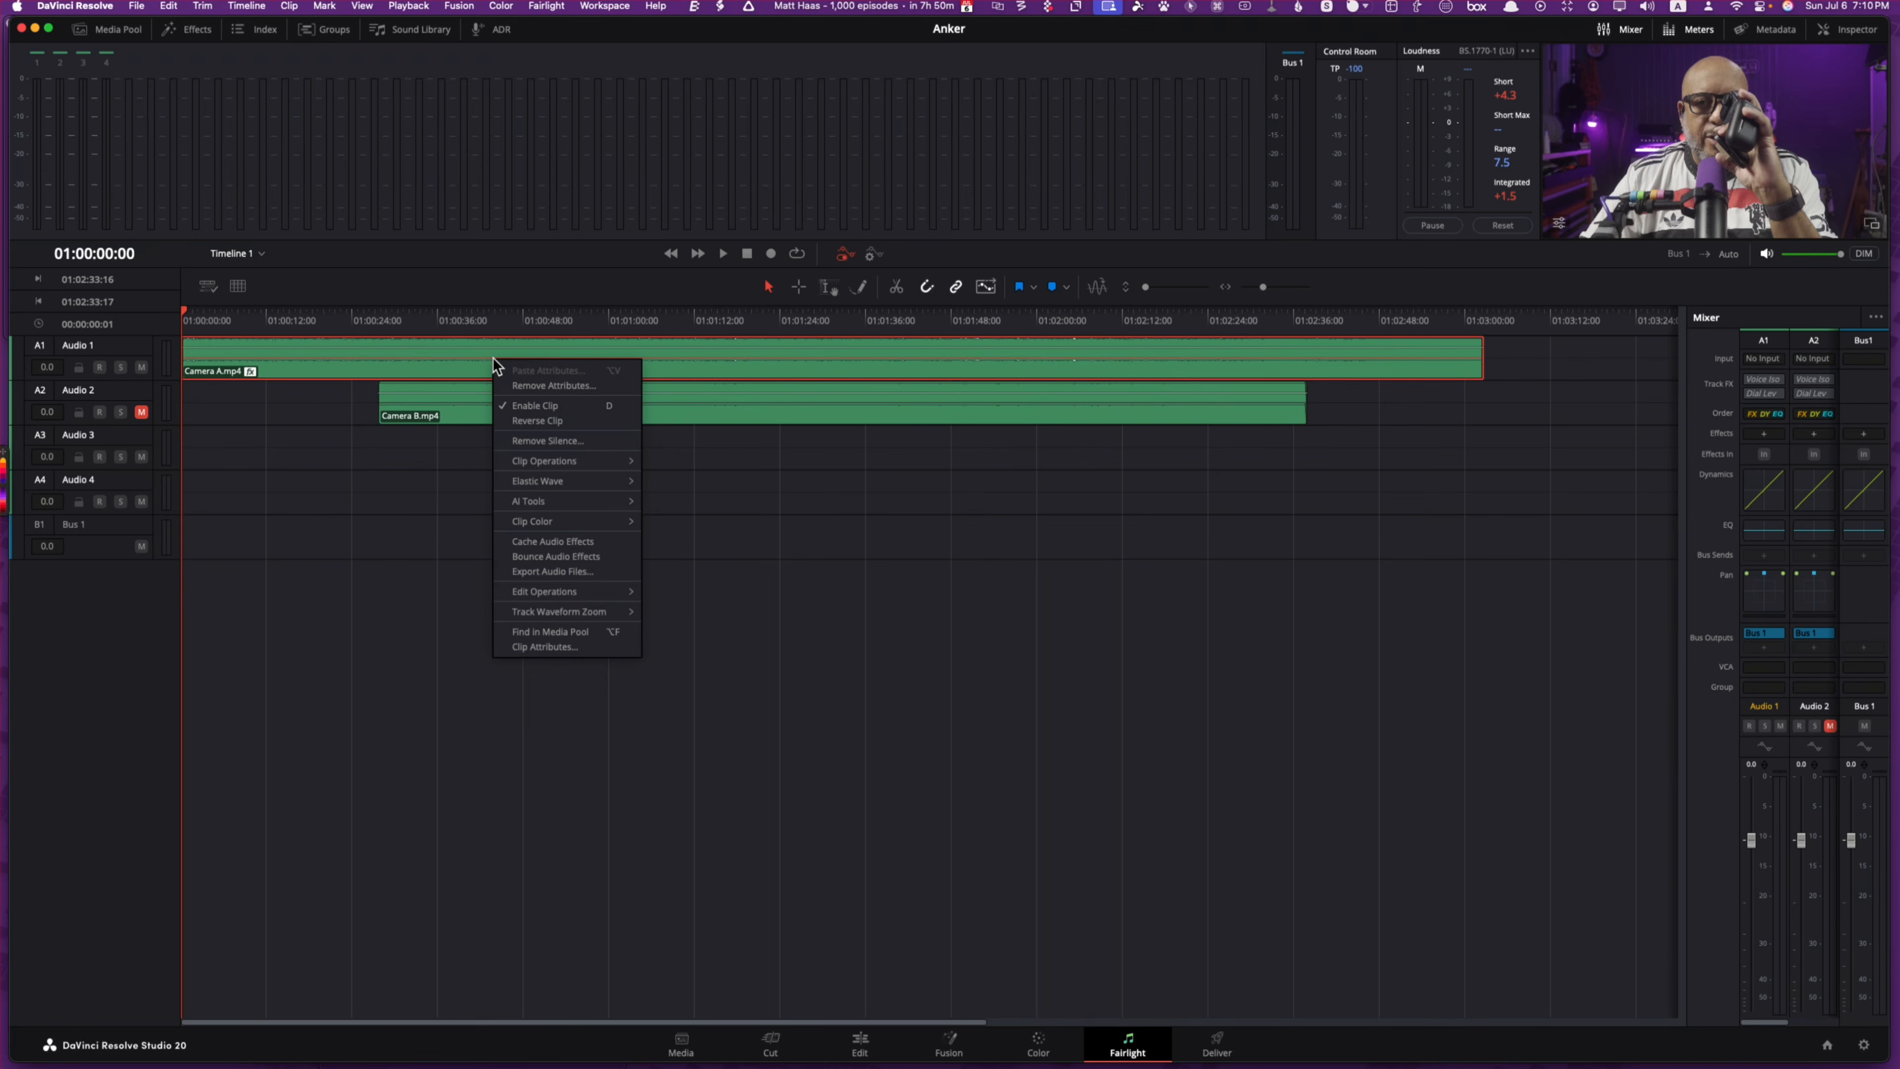
click(607, 572)
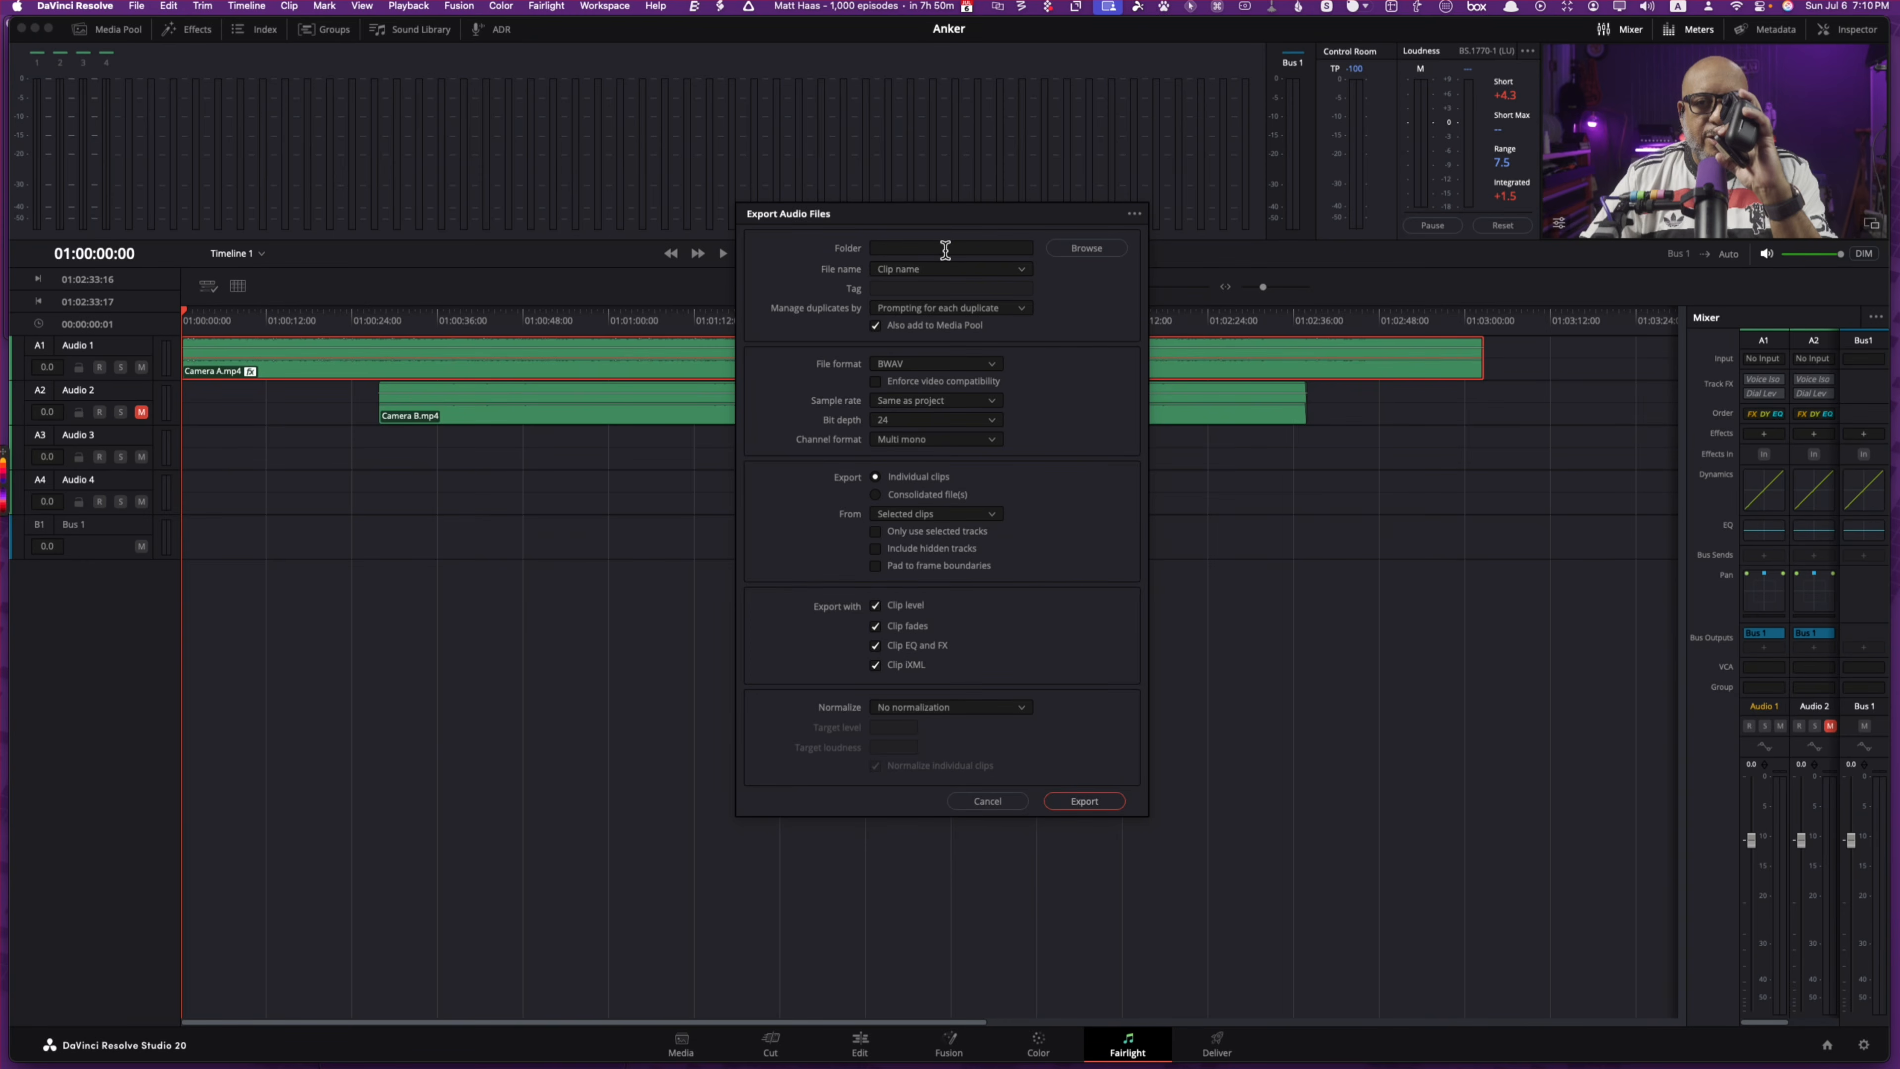
click(1086, 248)
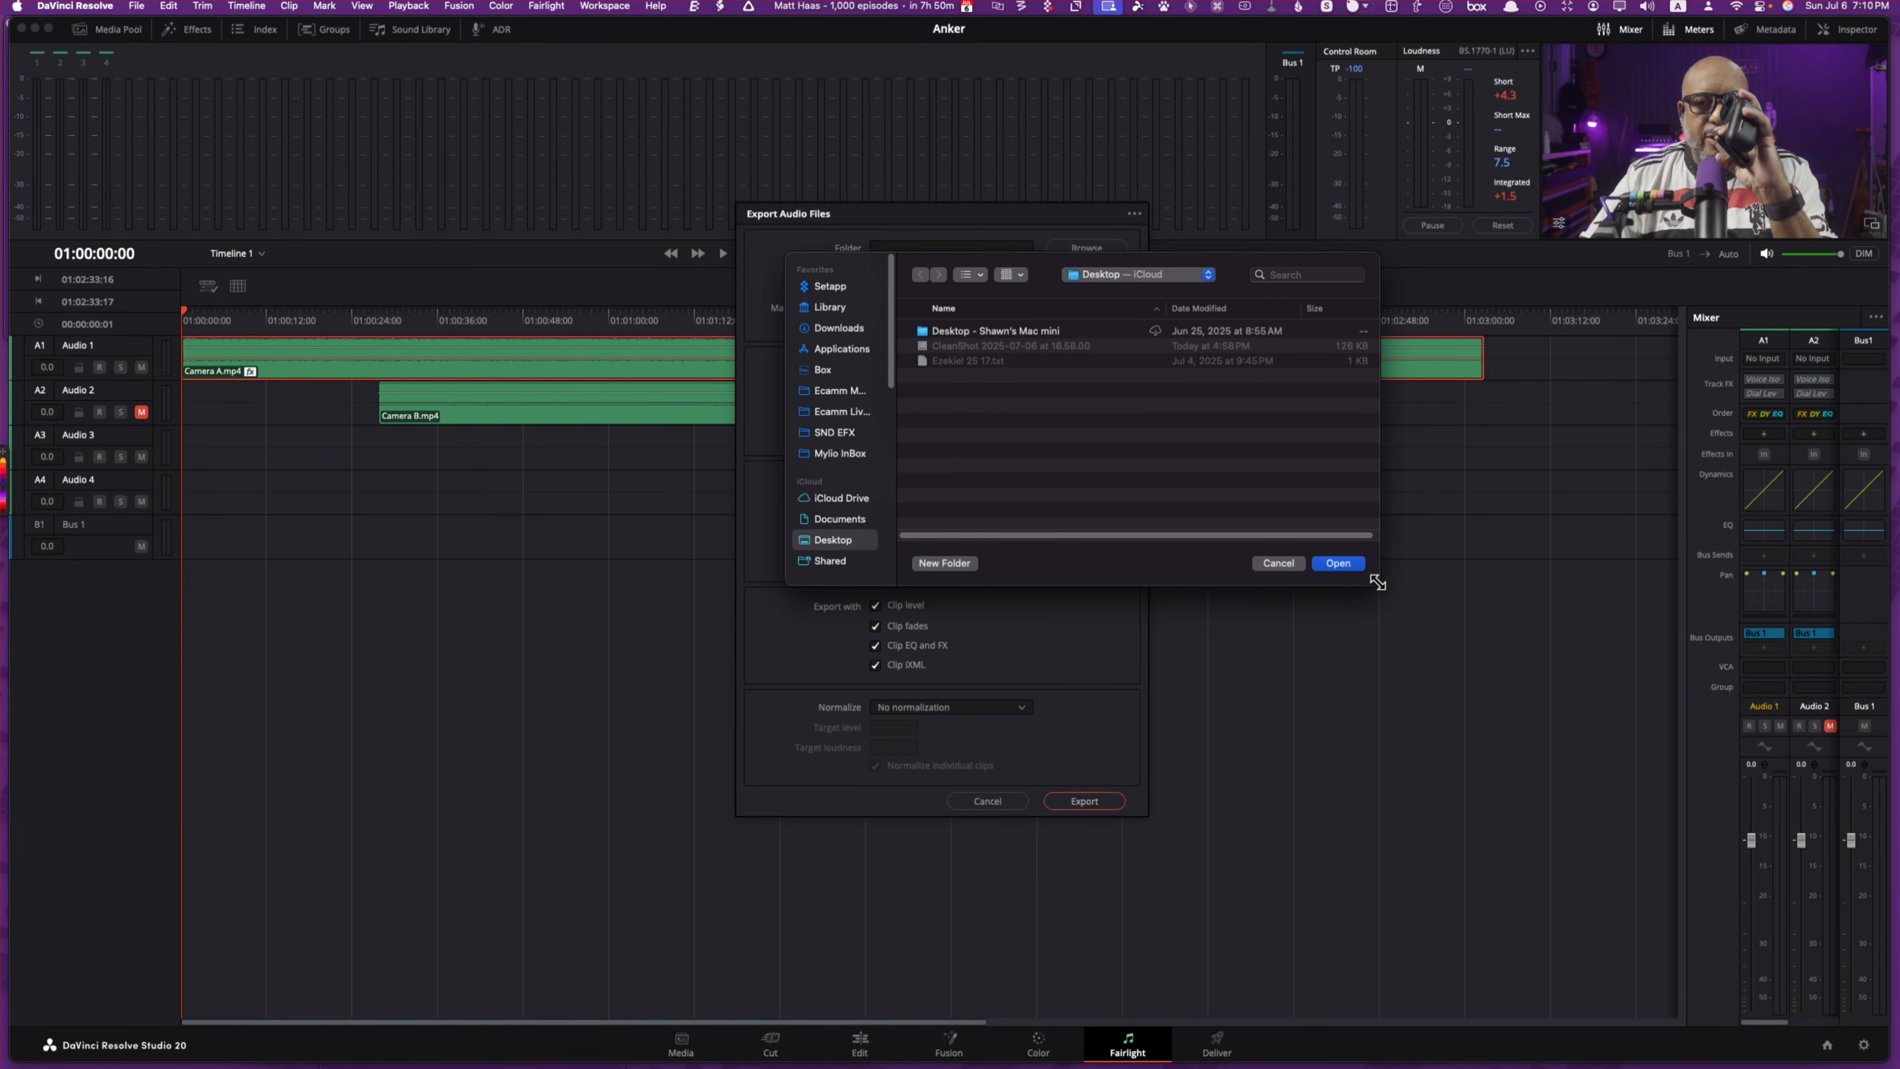
click(1339, 562)
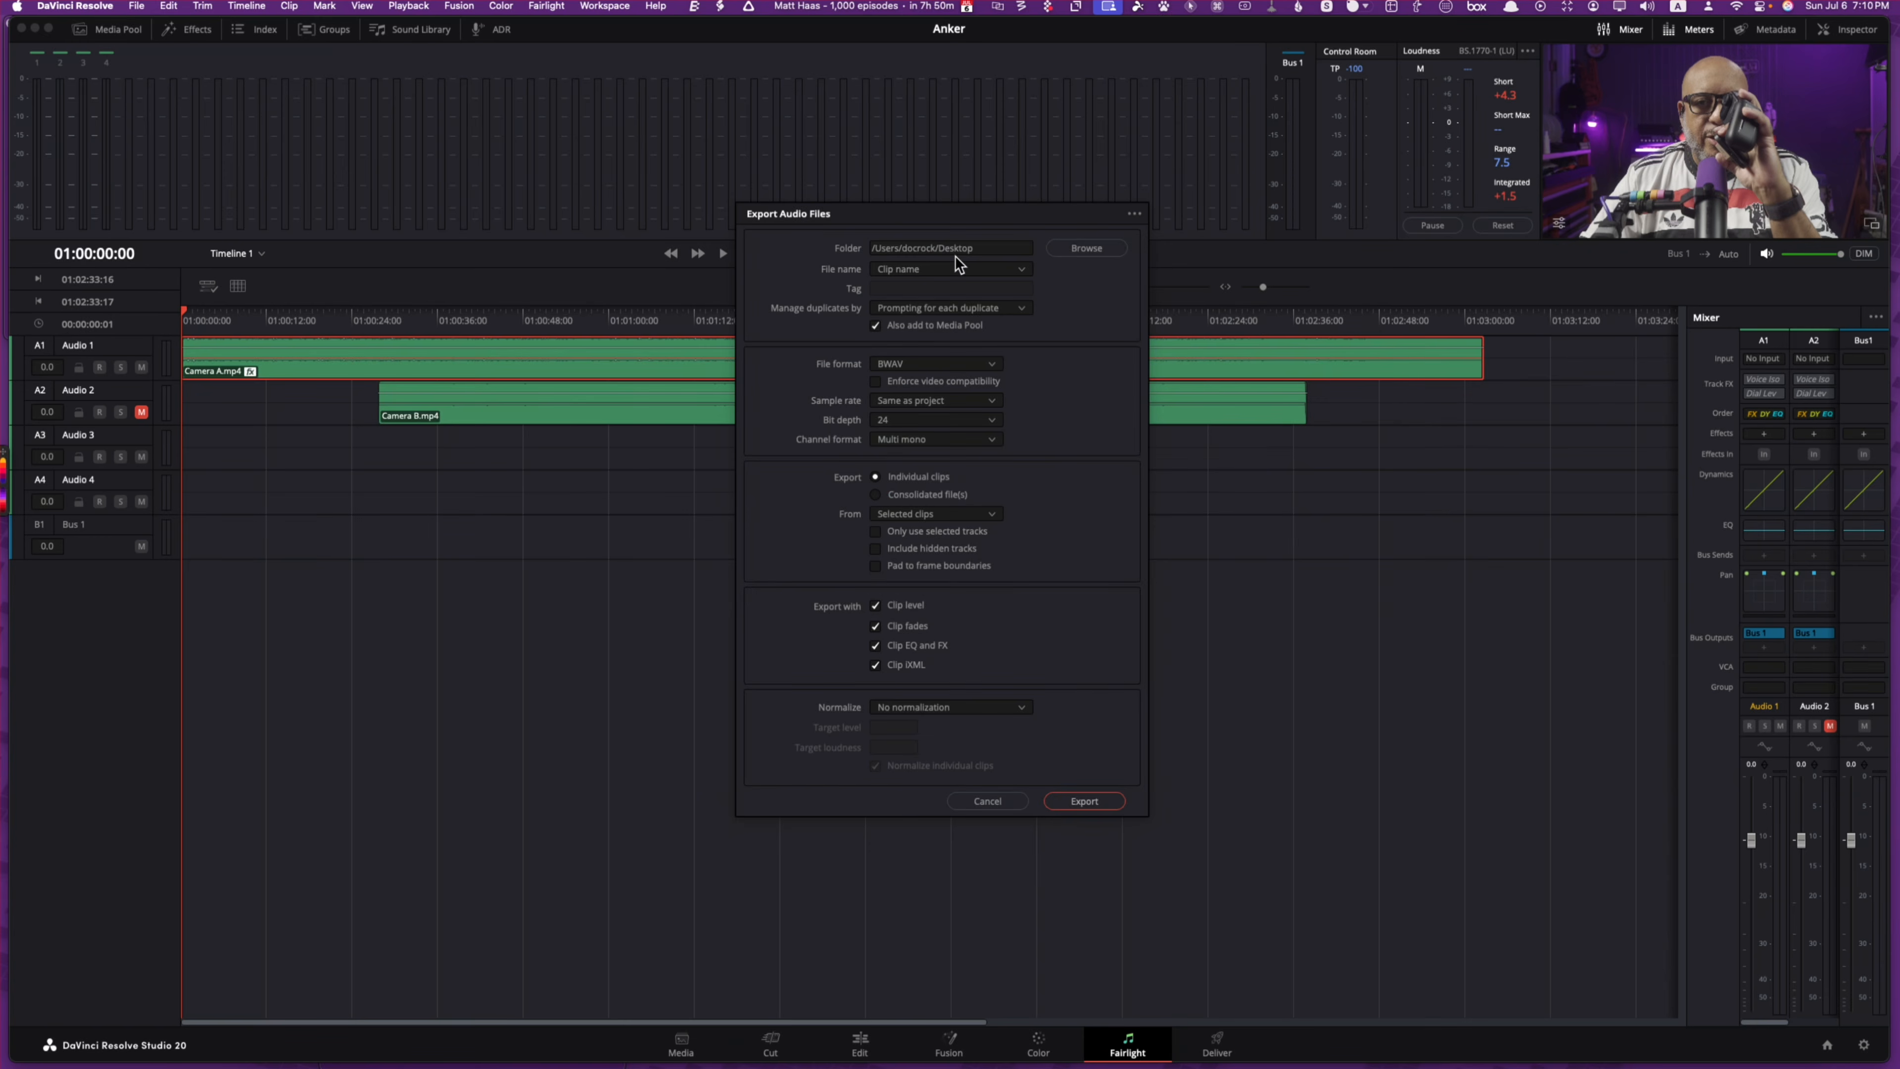
Step: Export the audio as WAV, named by clip name, with loudness normalization off
click(955, 274)
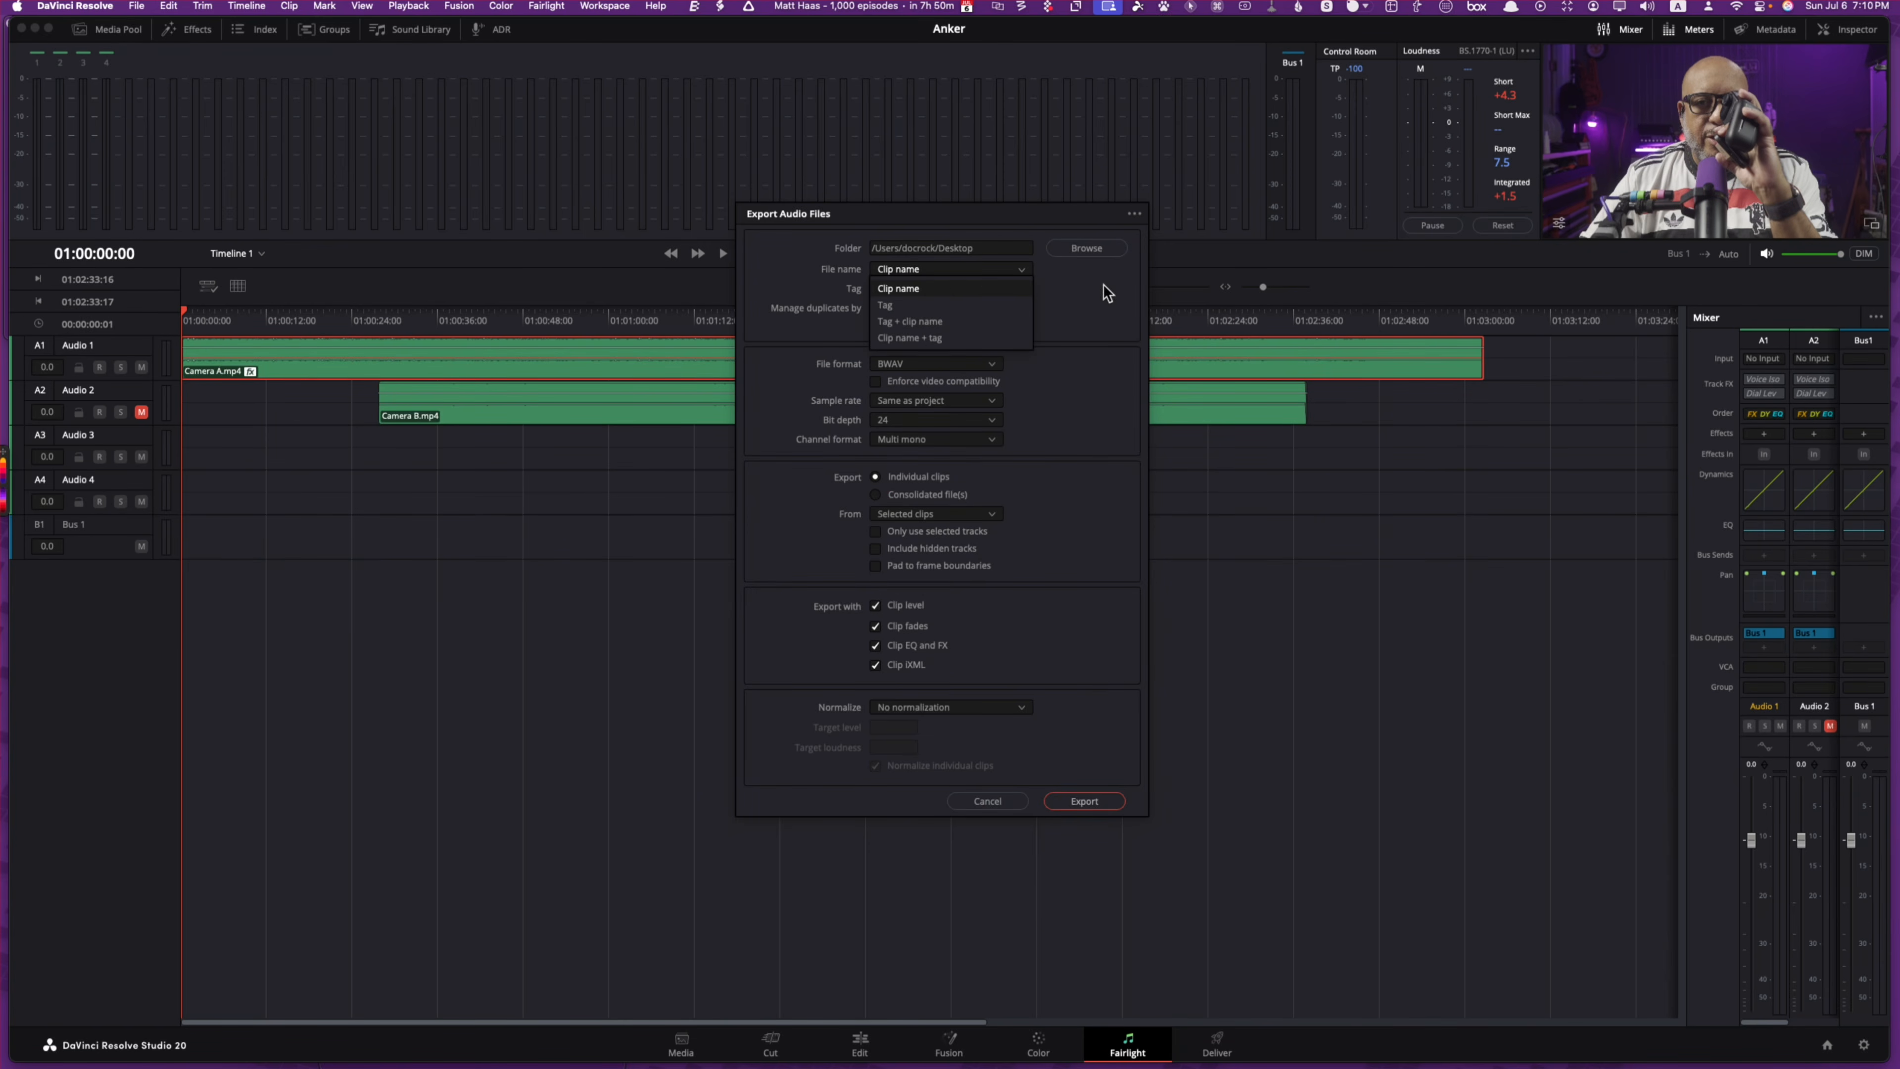
click(981, 288)
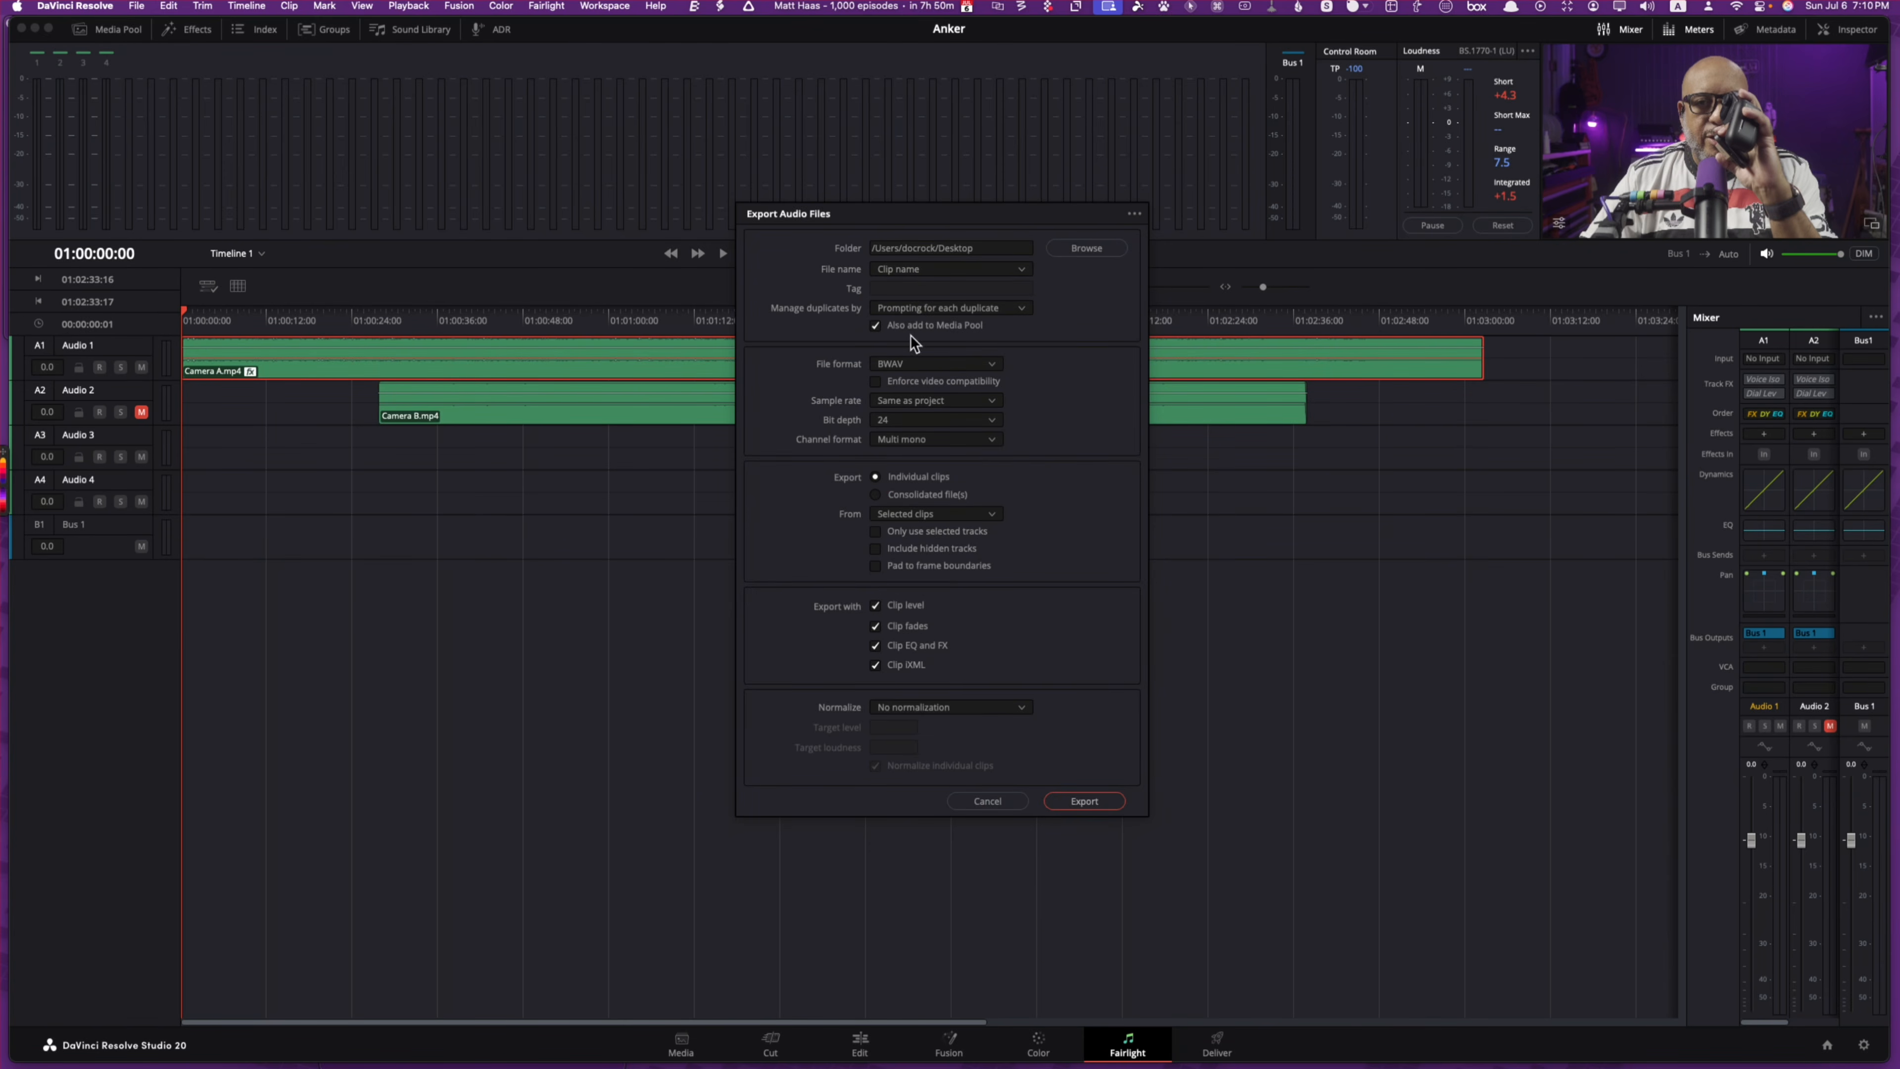
click(934, 363)
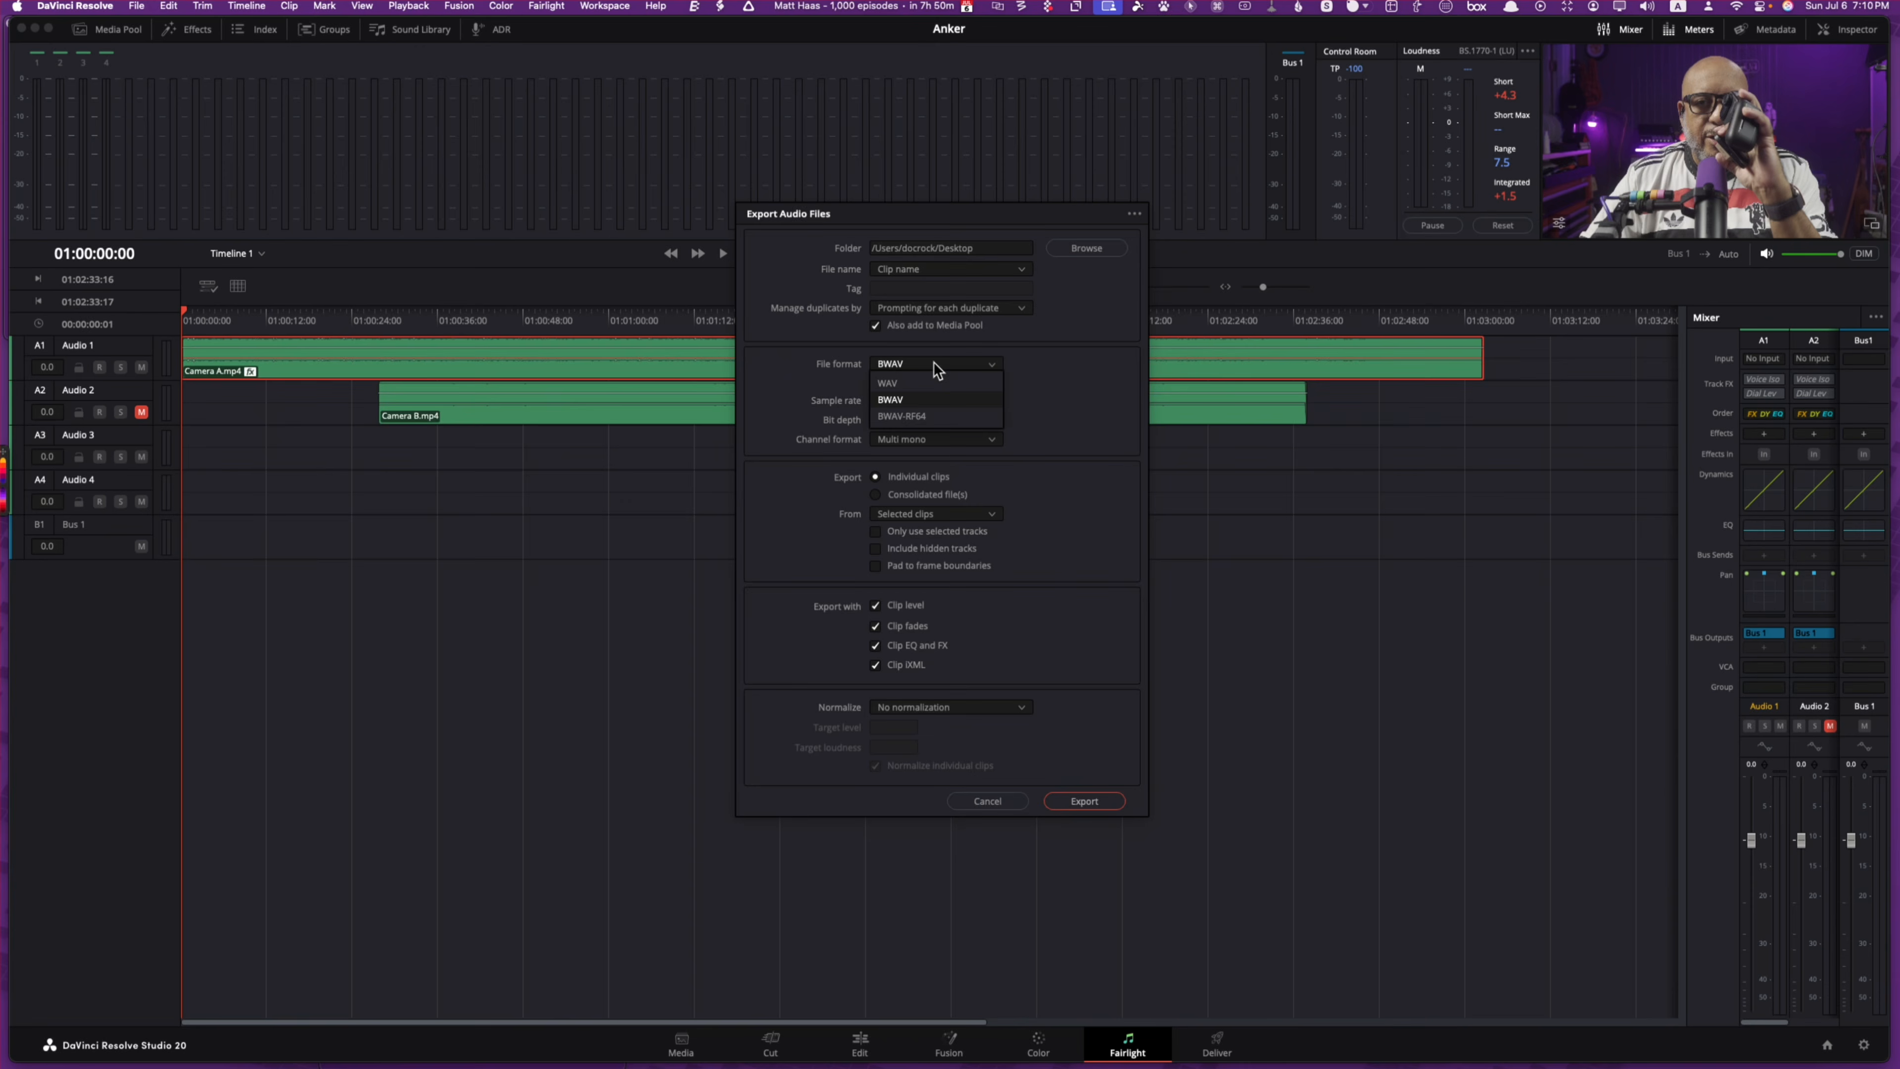
click(909, 383)
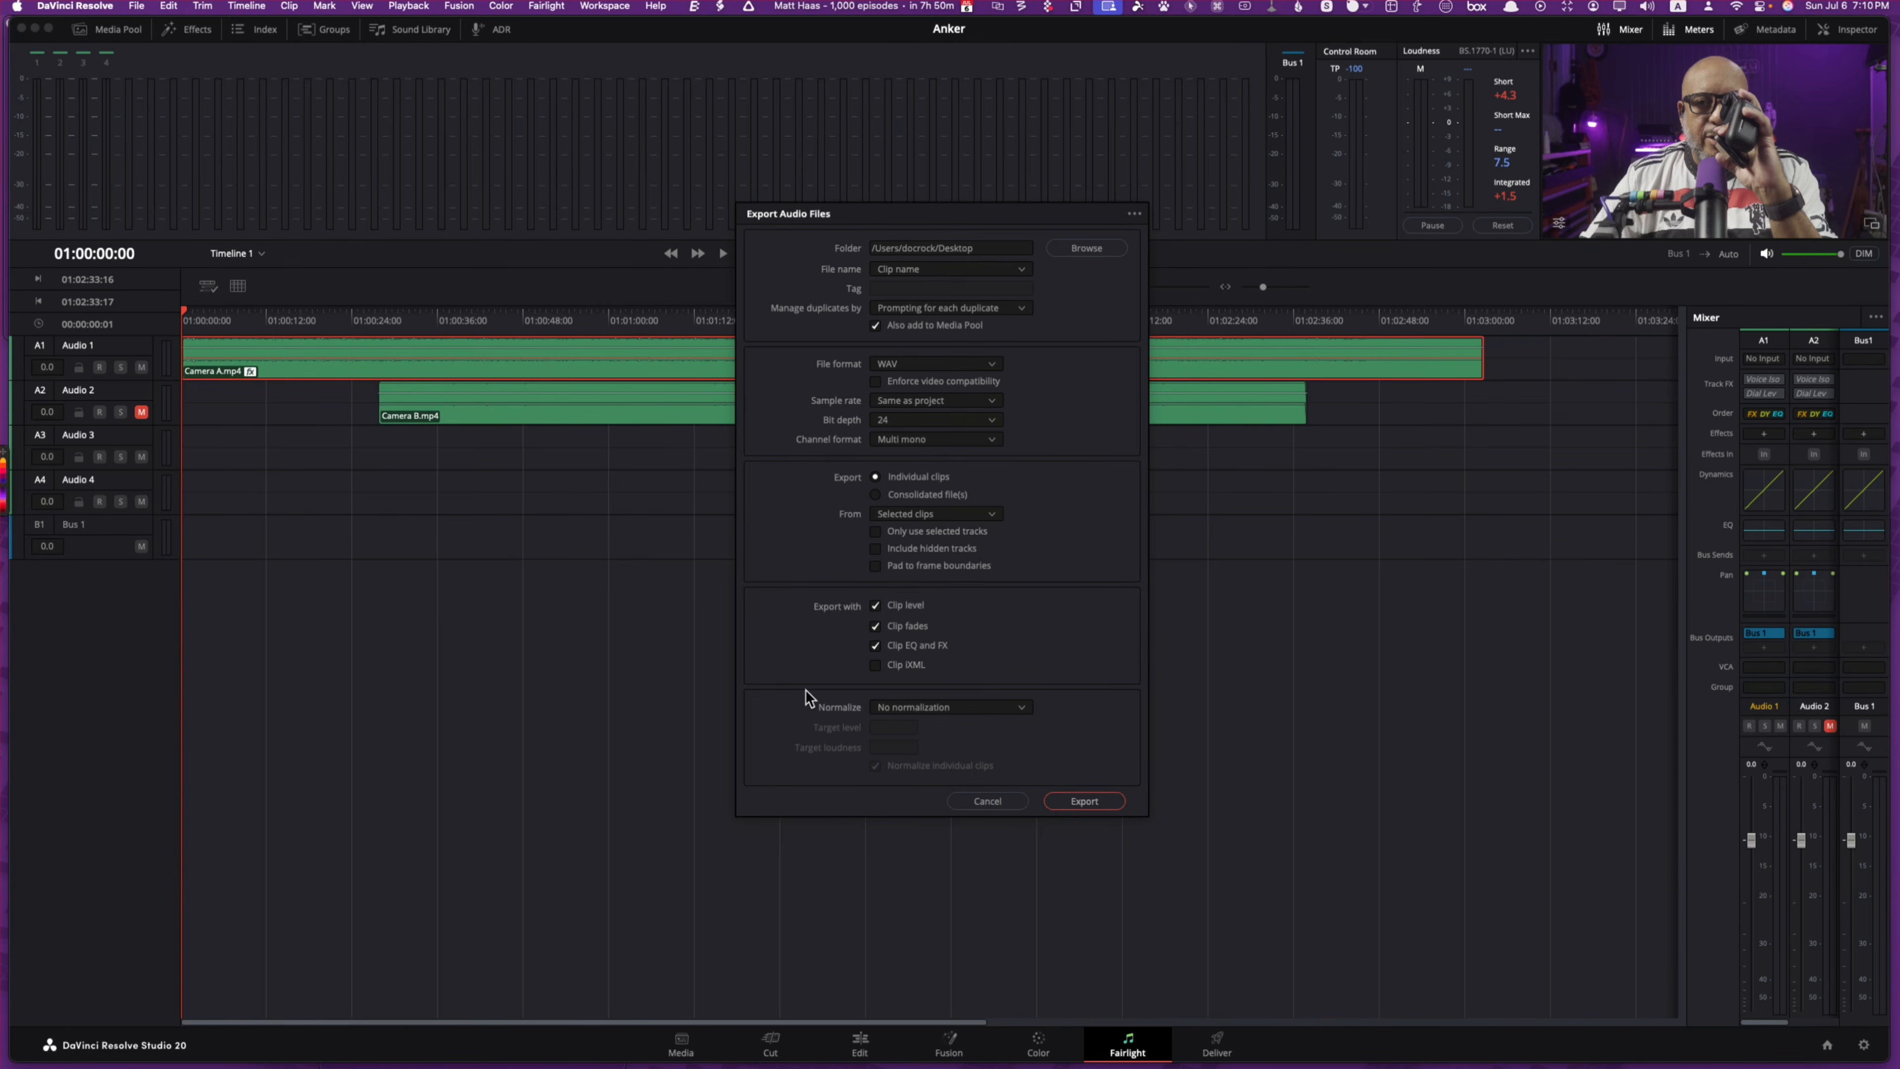
click(920, 707)
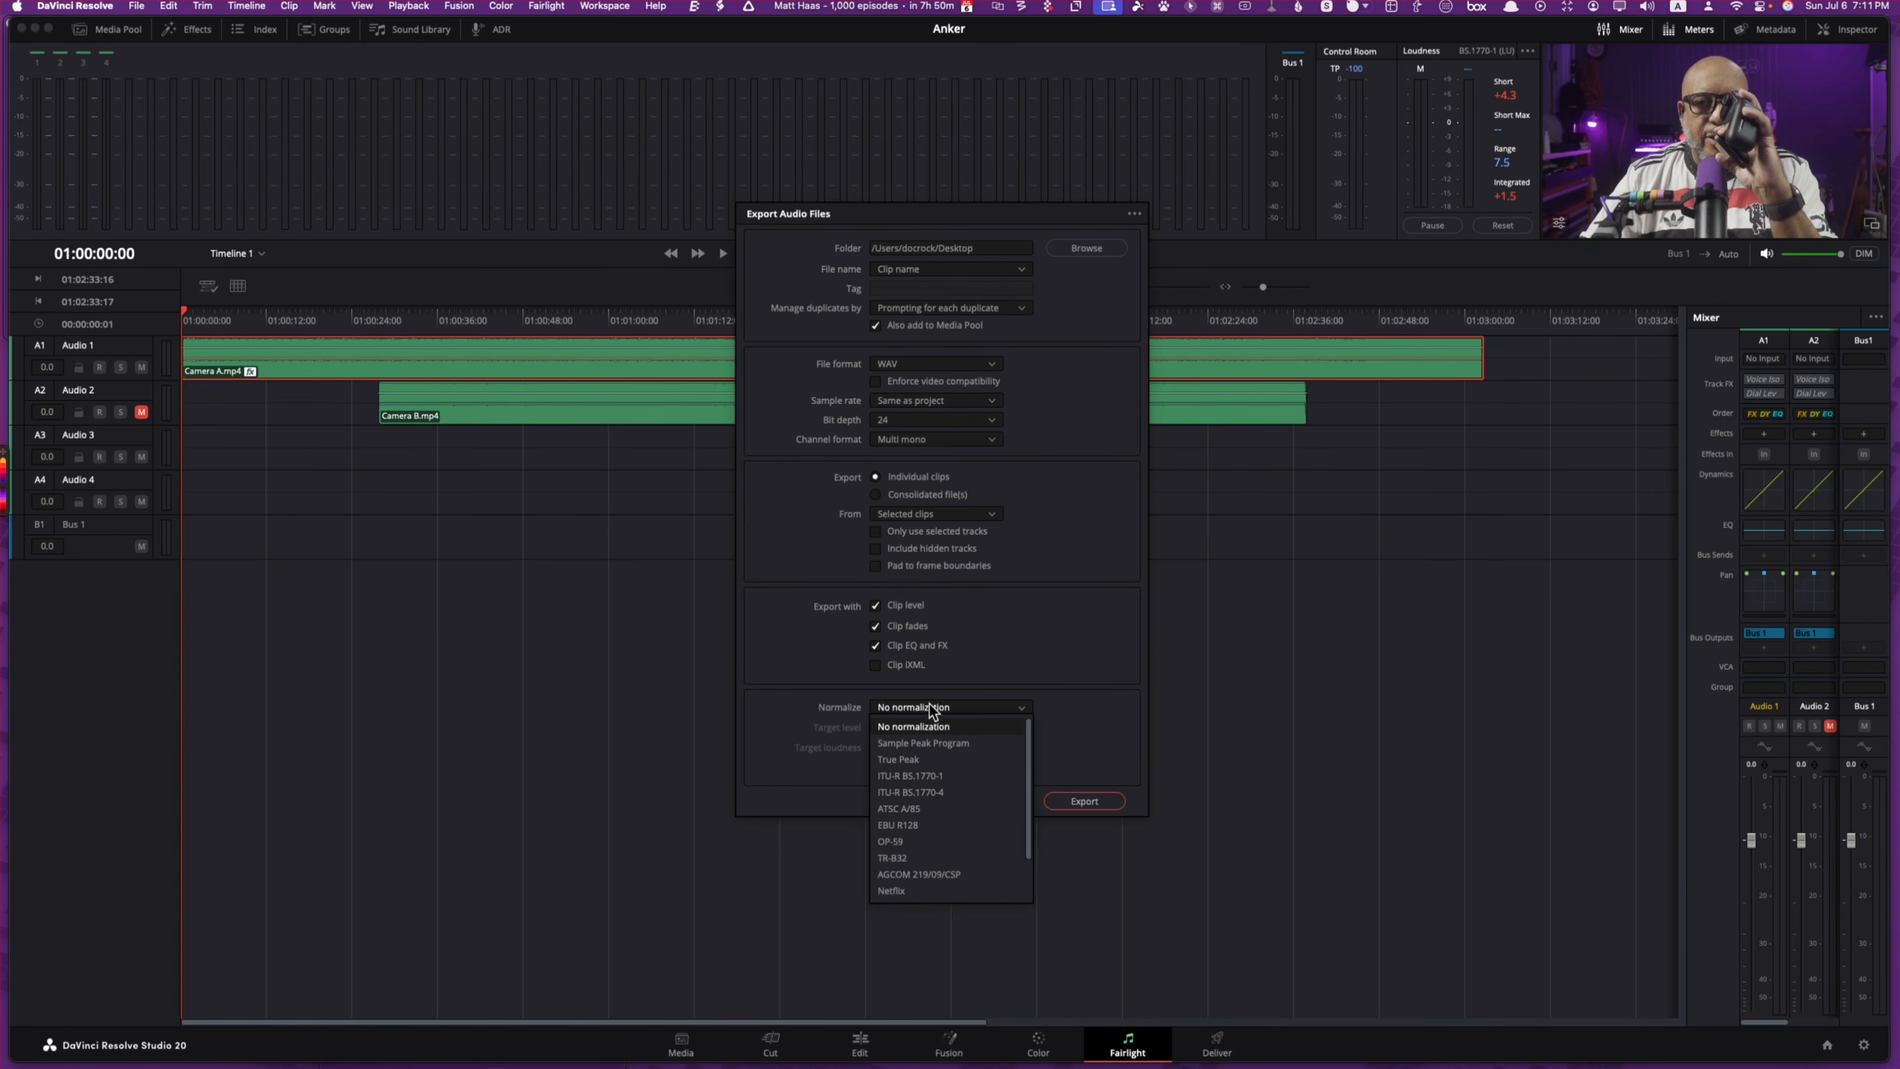
click(1030, 649)
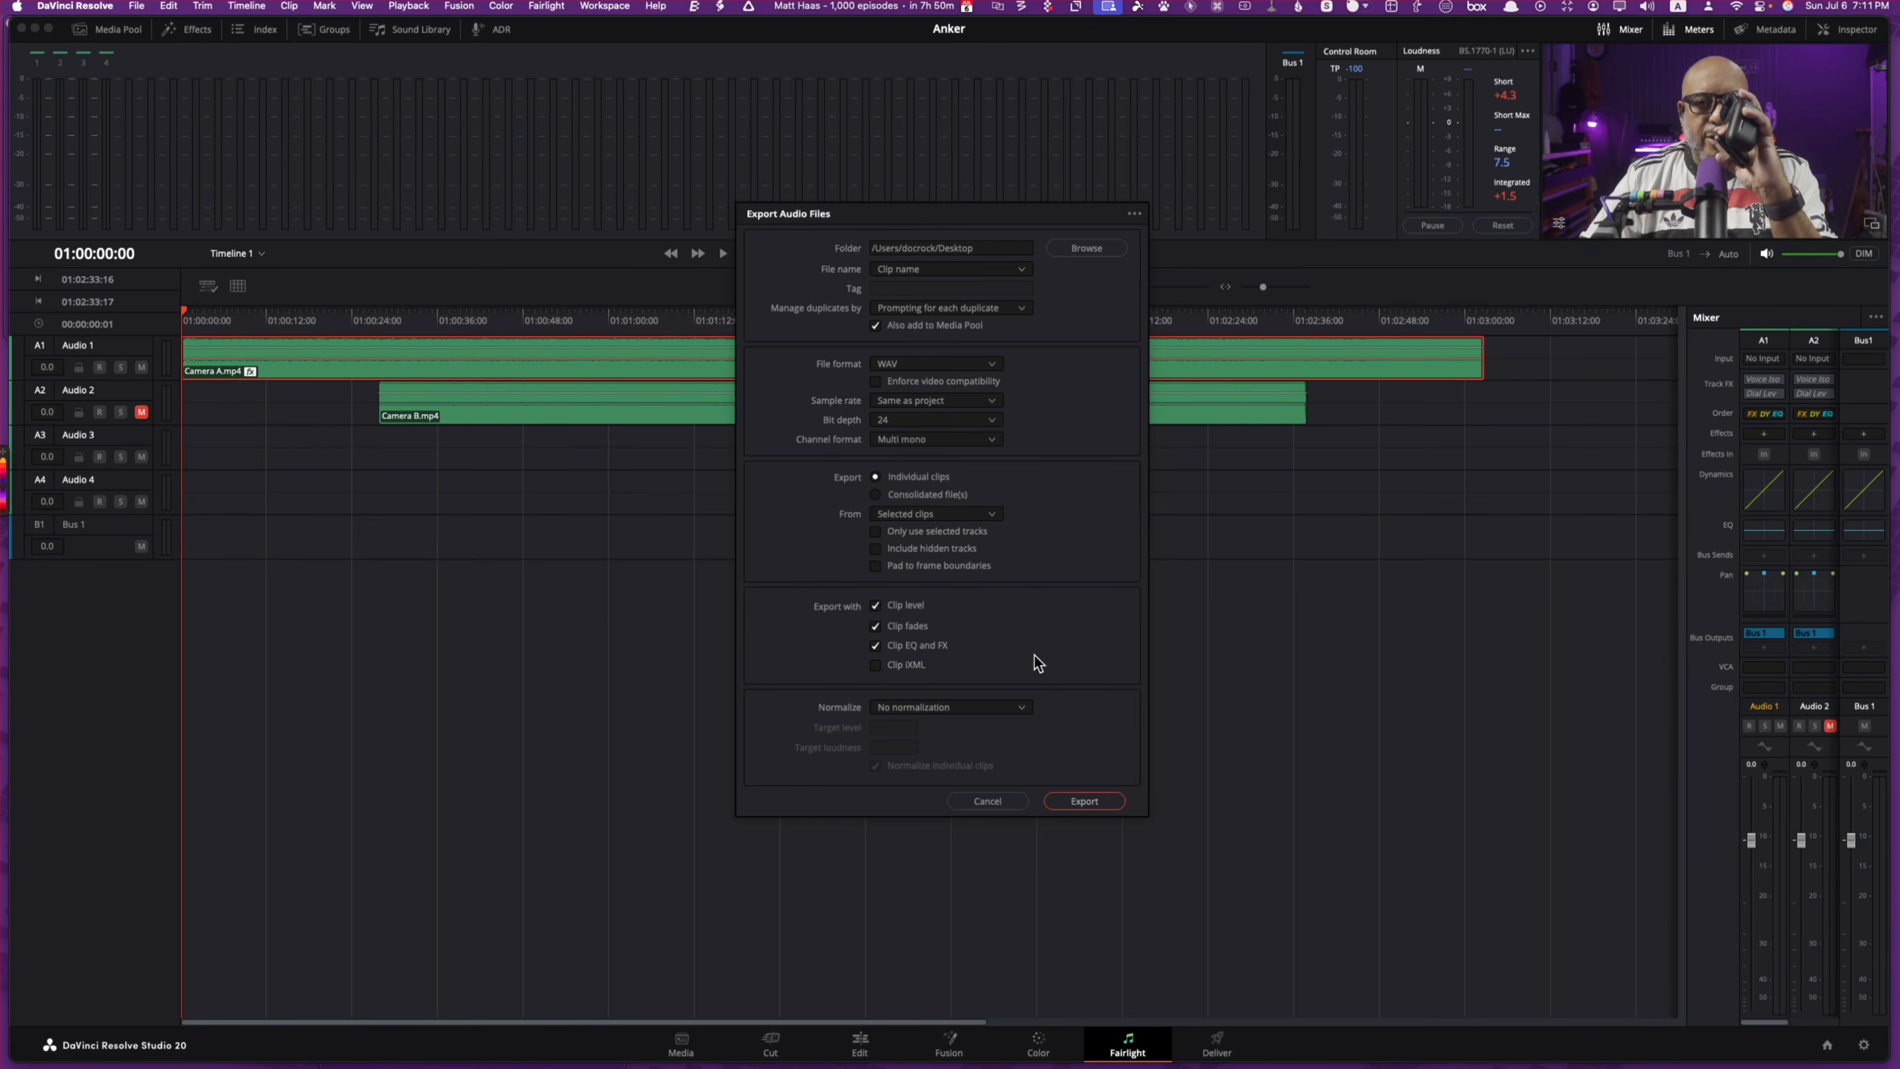
click(1096, 803)
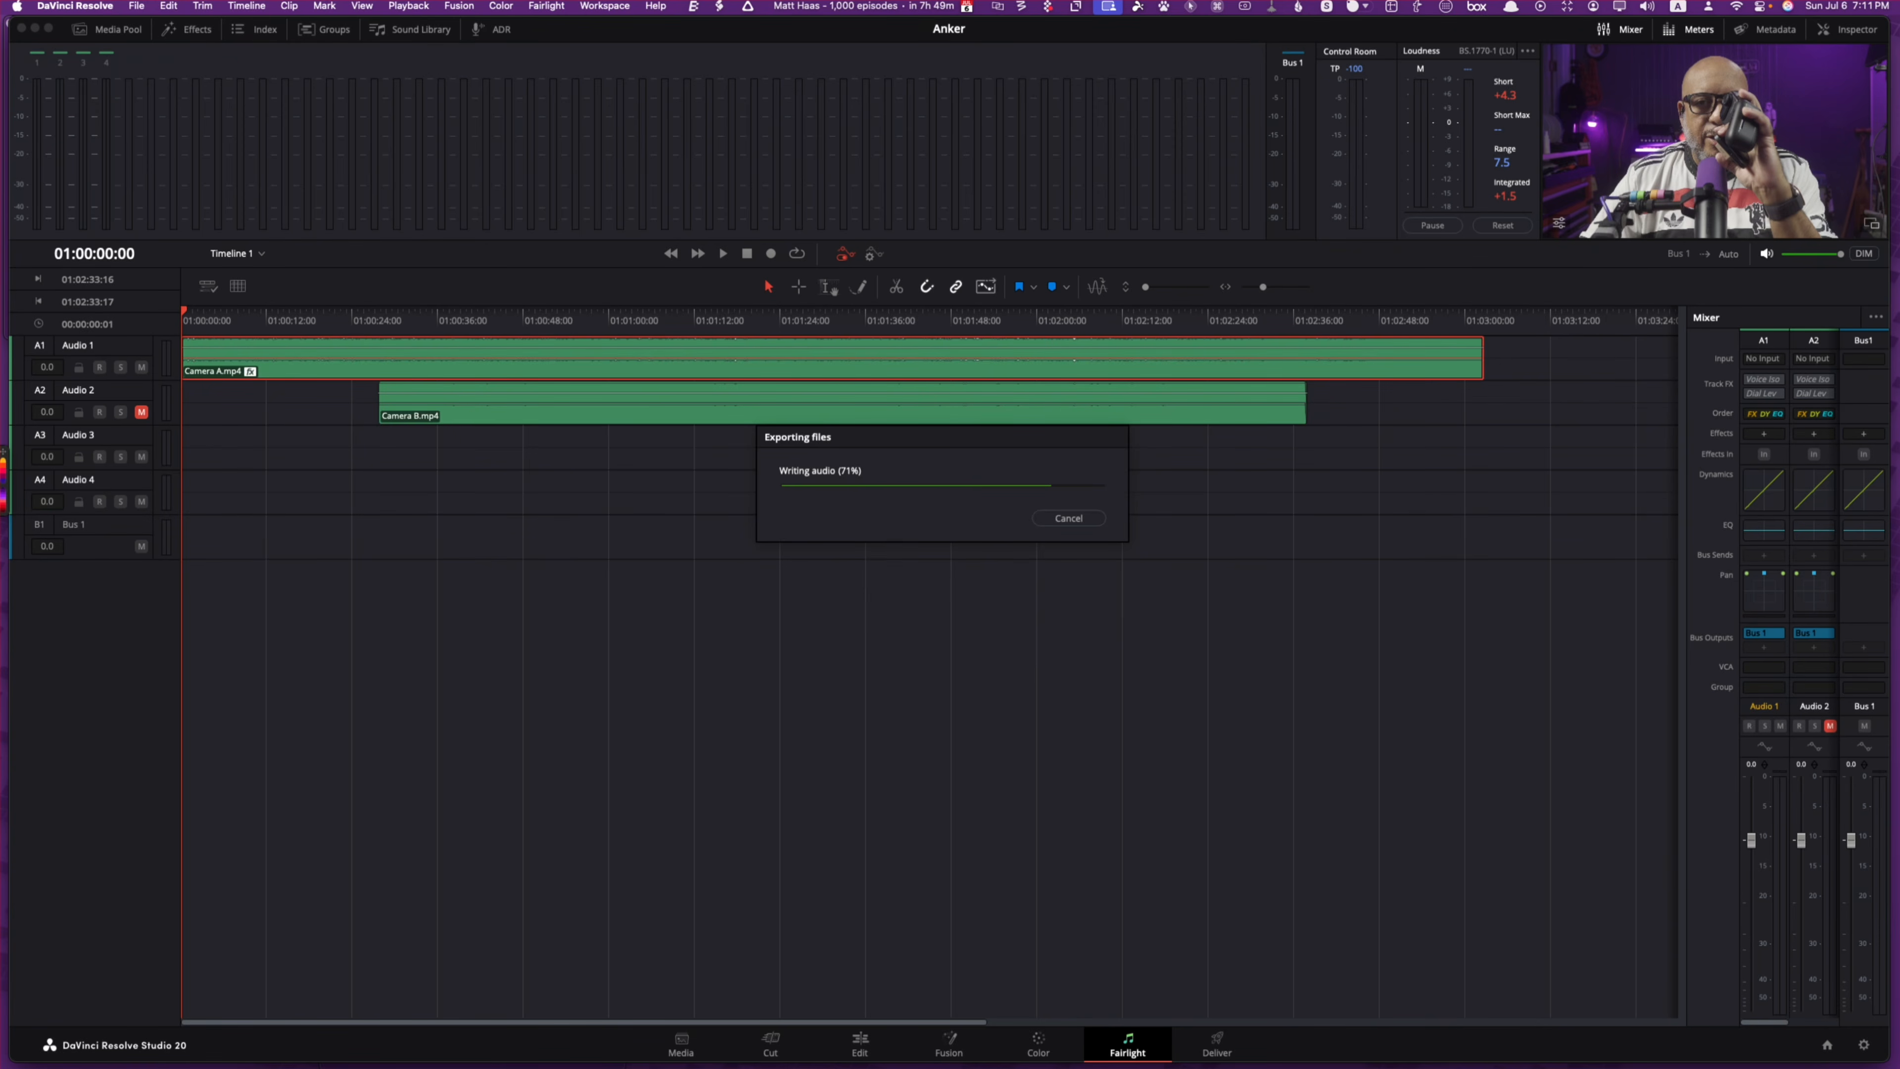
key(super+space)
Step: Launch MacWhisper via Spotlight and minimize Resolve to reveal the desktop
text(ma)
key(Escape)
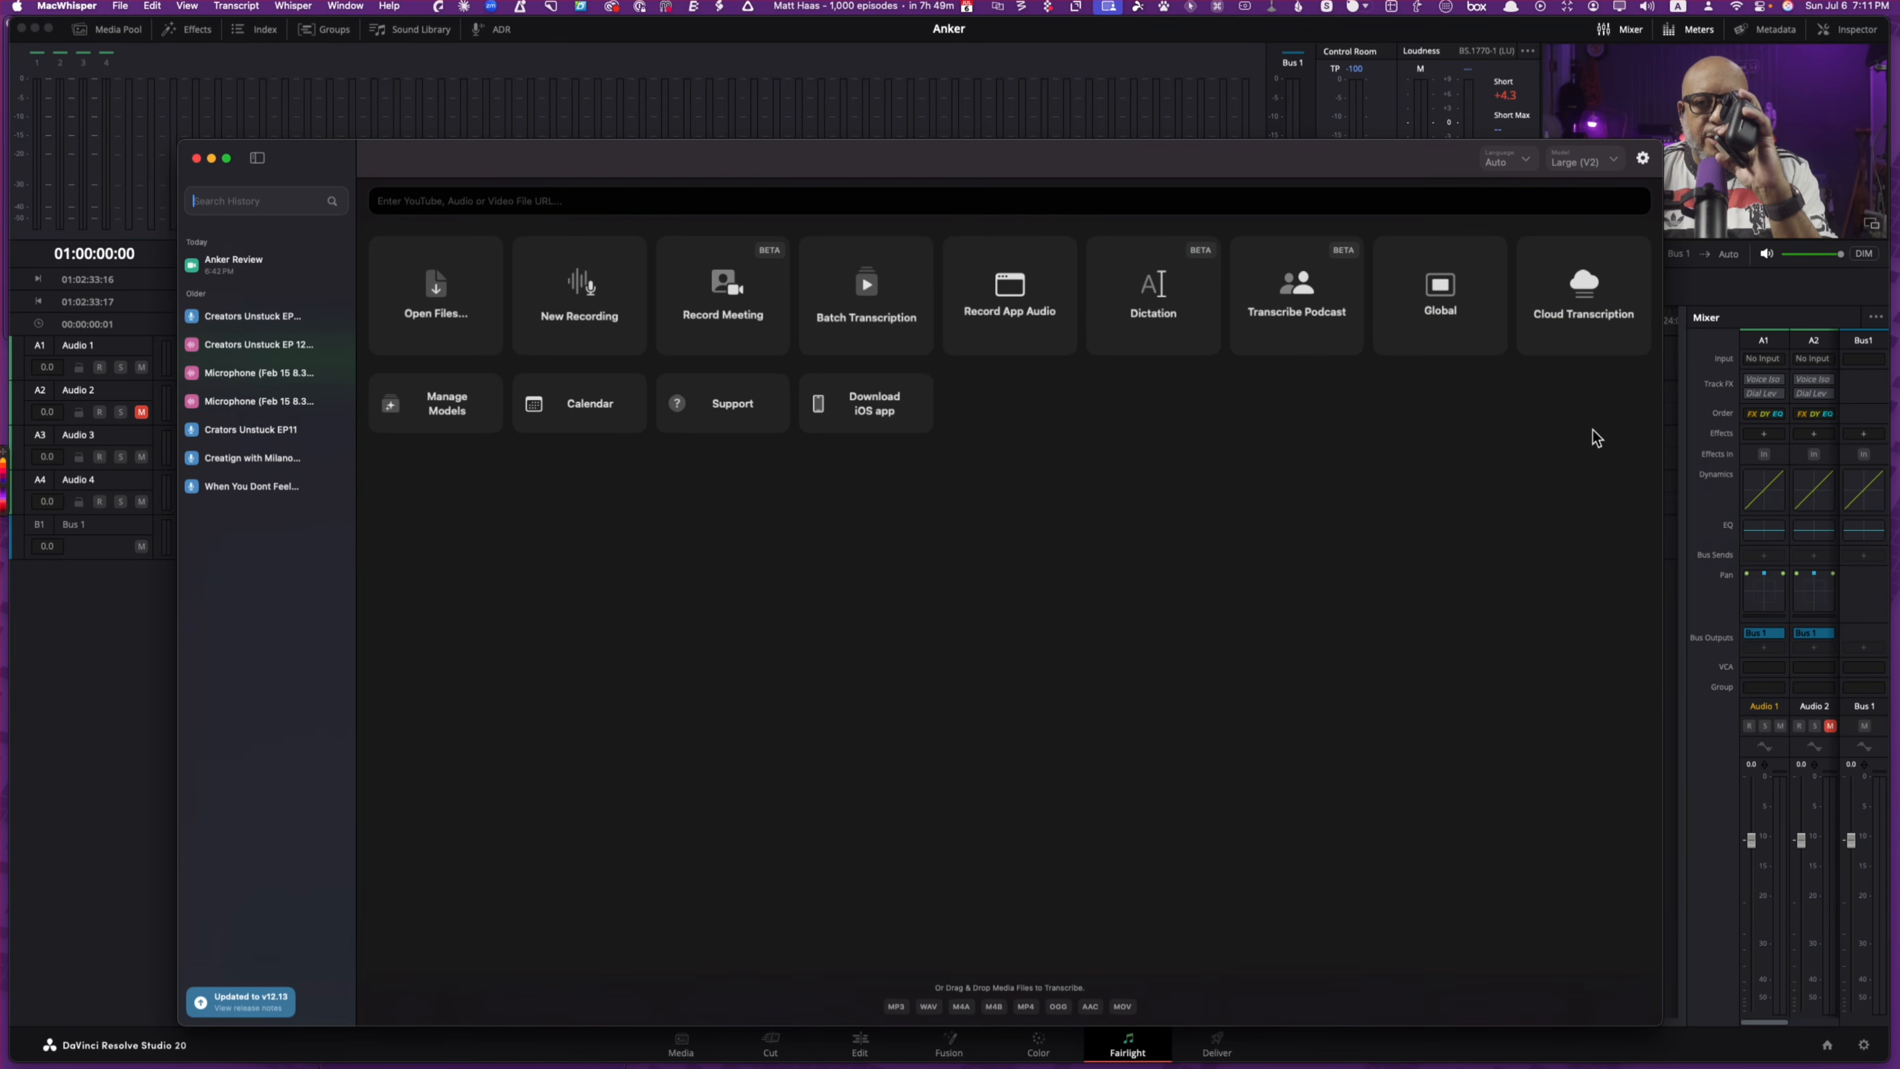
drag(1343, 168, 1393, 109)
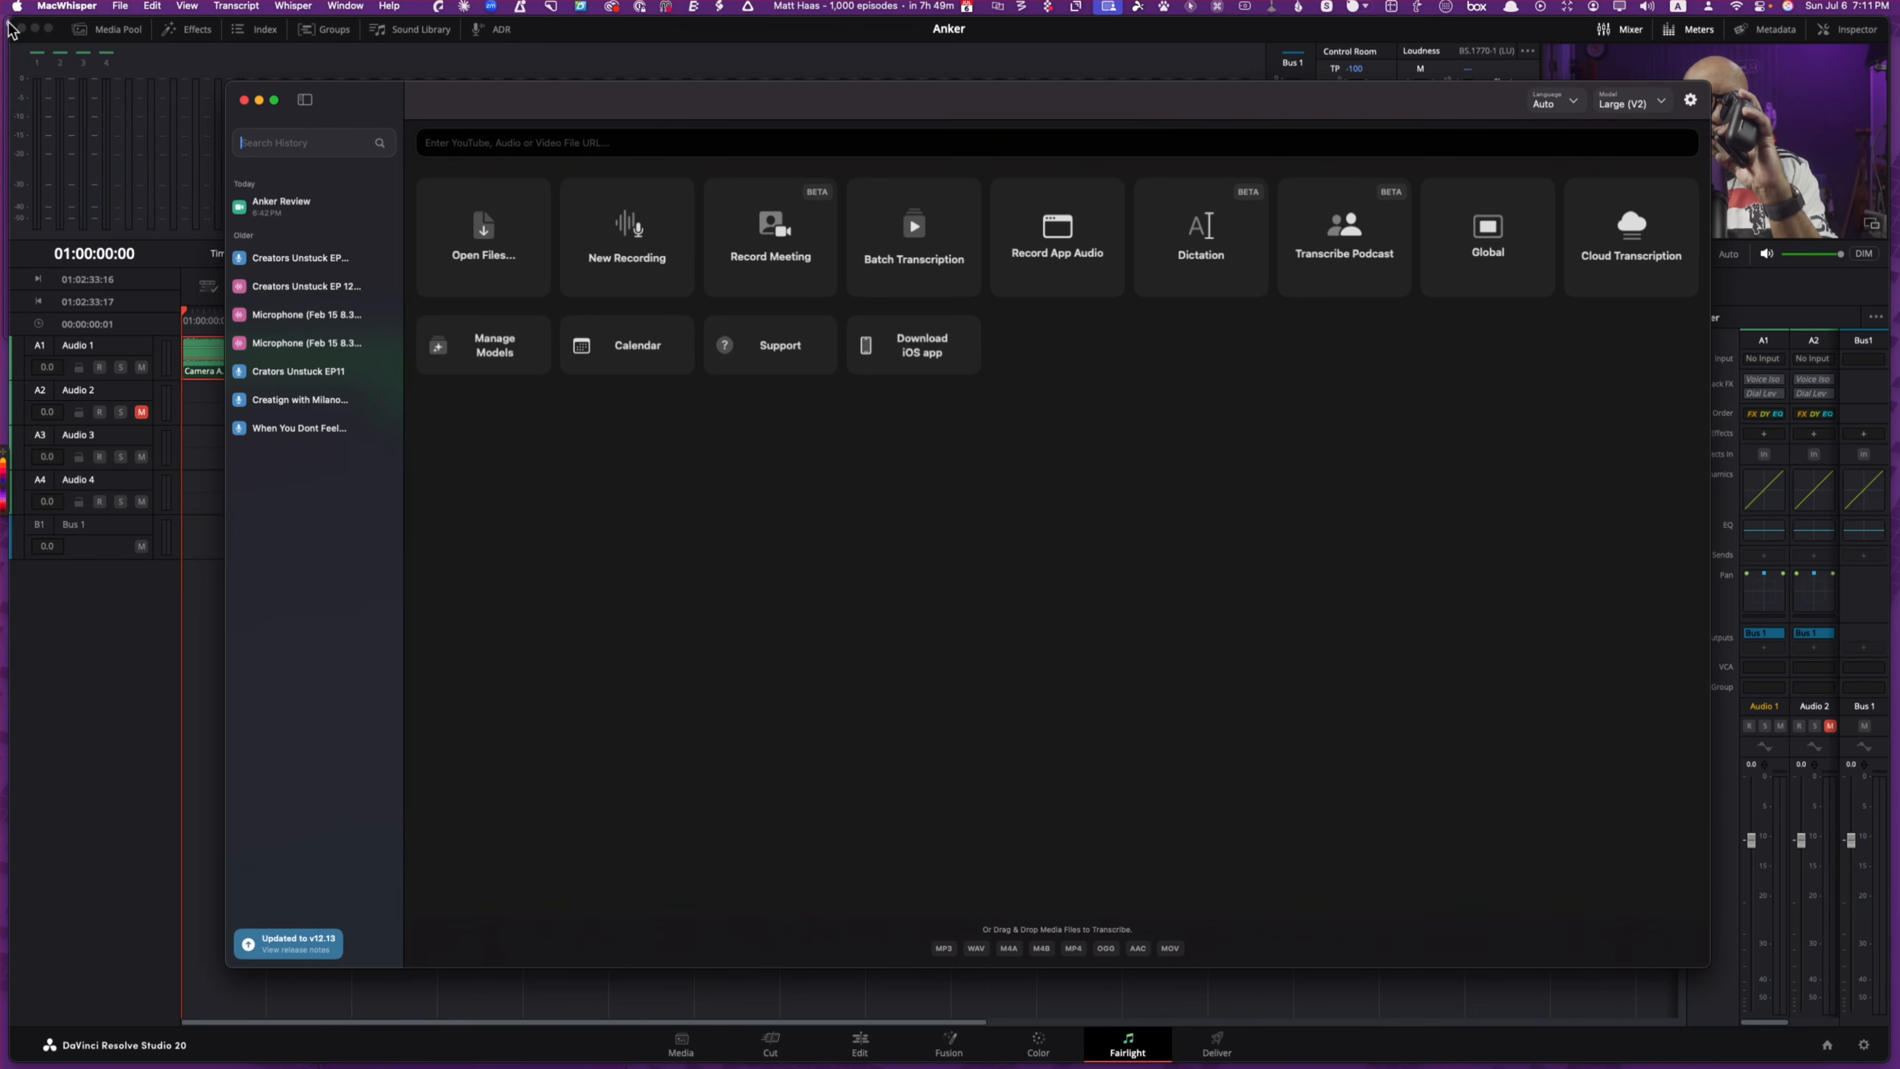
click(34, 28)
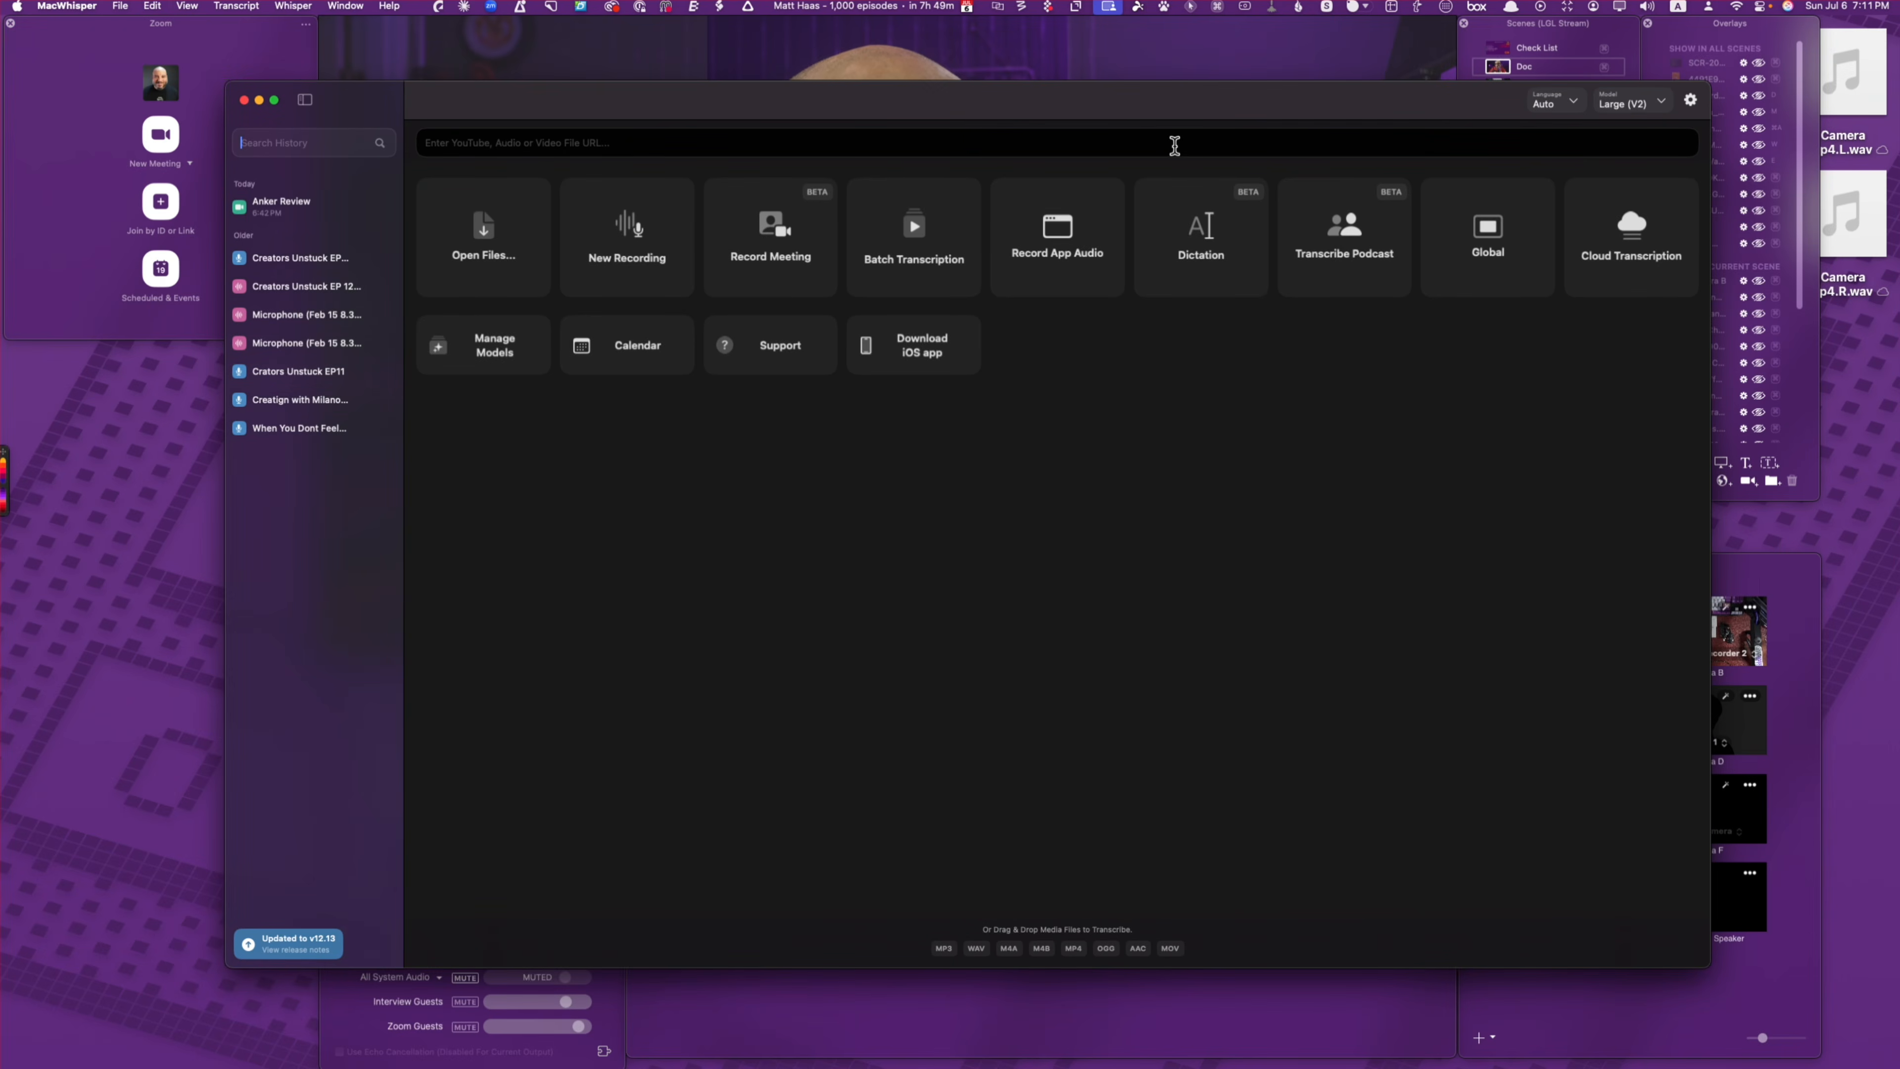
mouse_move(1302, 114)
mouse_down()
mouse_move(1310, 163)
mouse_move(1317, 147)
mouse_up()
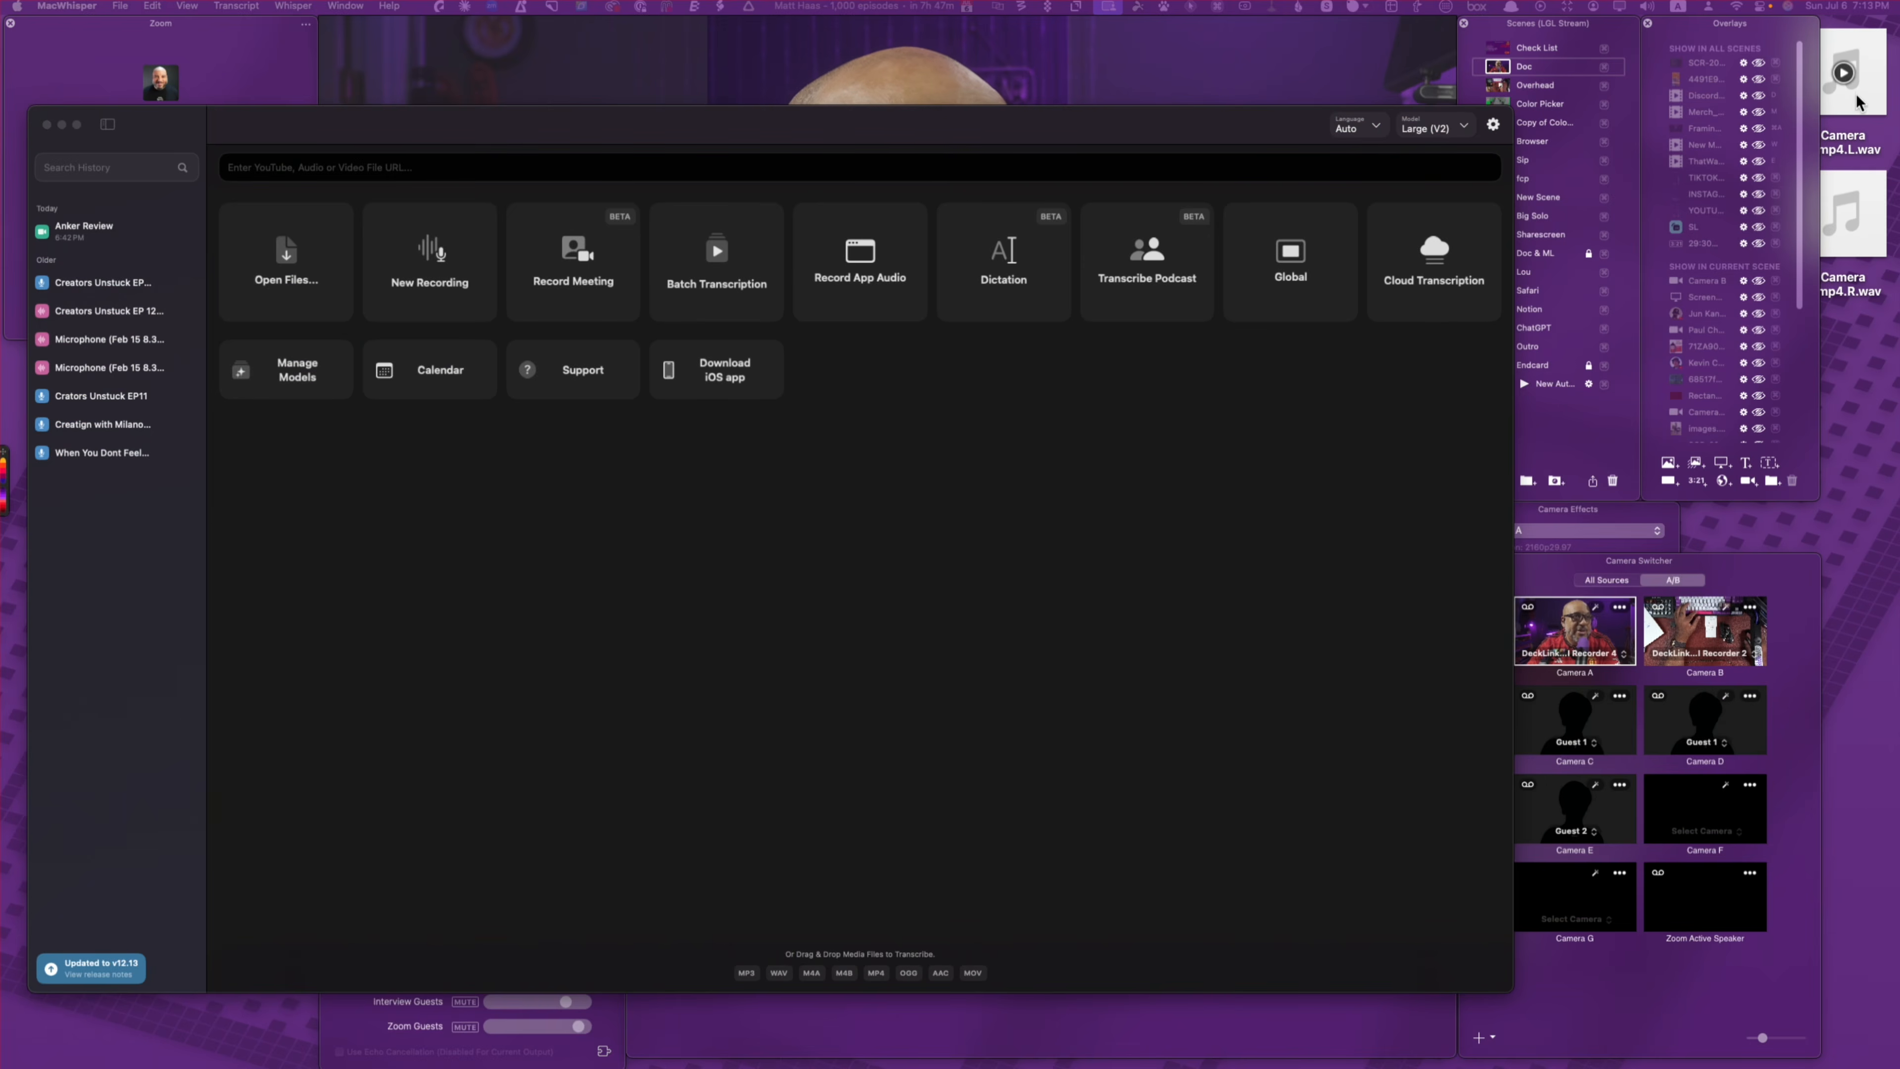
Step: Drop Camera A.mp4.L.wav from the desktop into MacWhisper to start transcription
drag(1853, 75, 1084, 119)
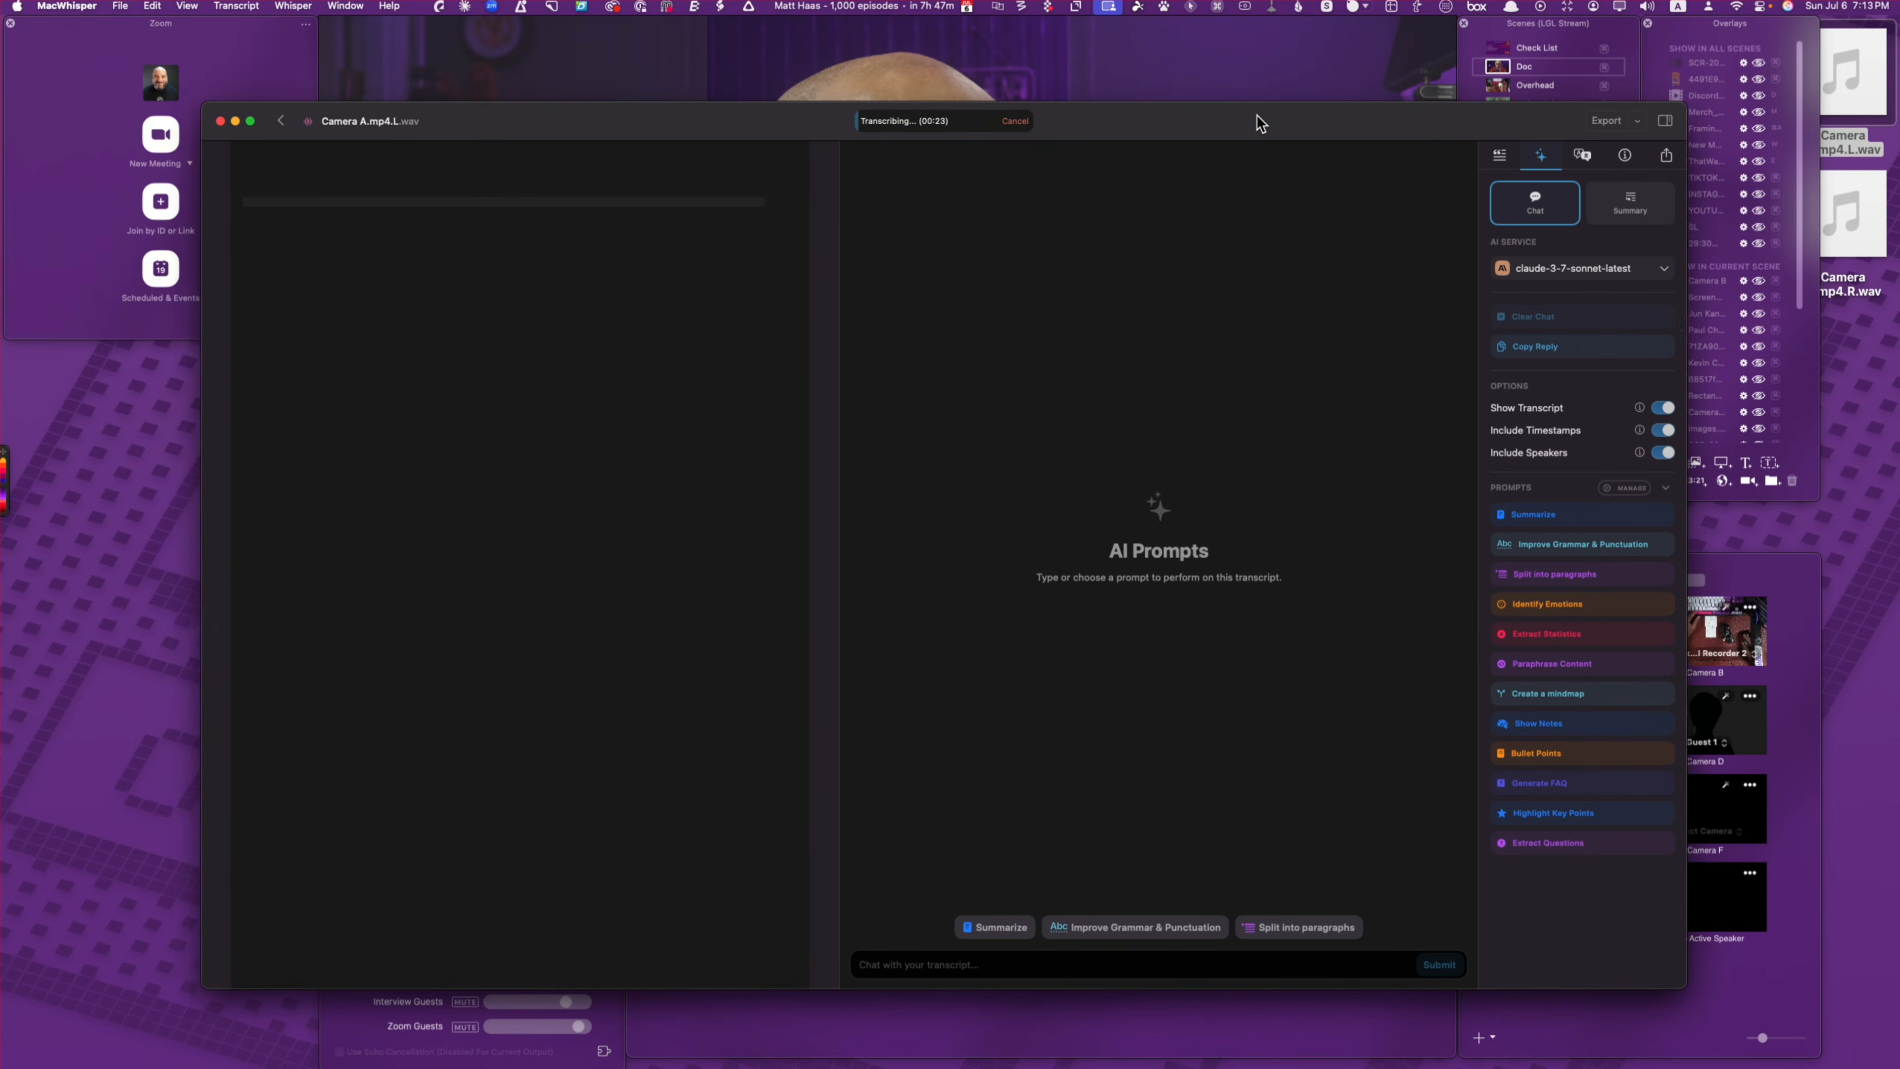
drag(1246, 104, 1174, 178)
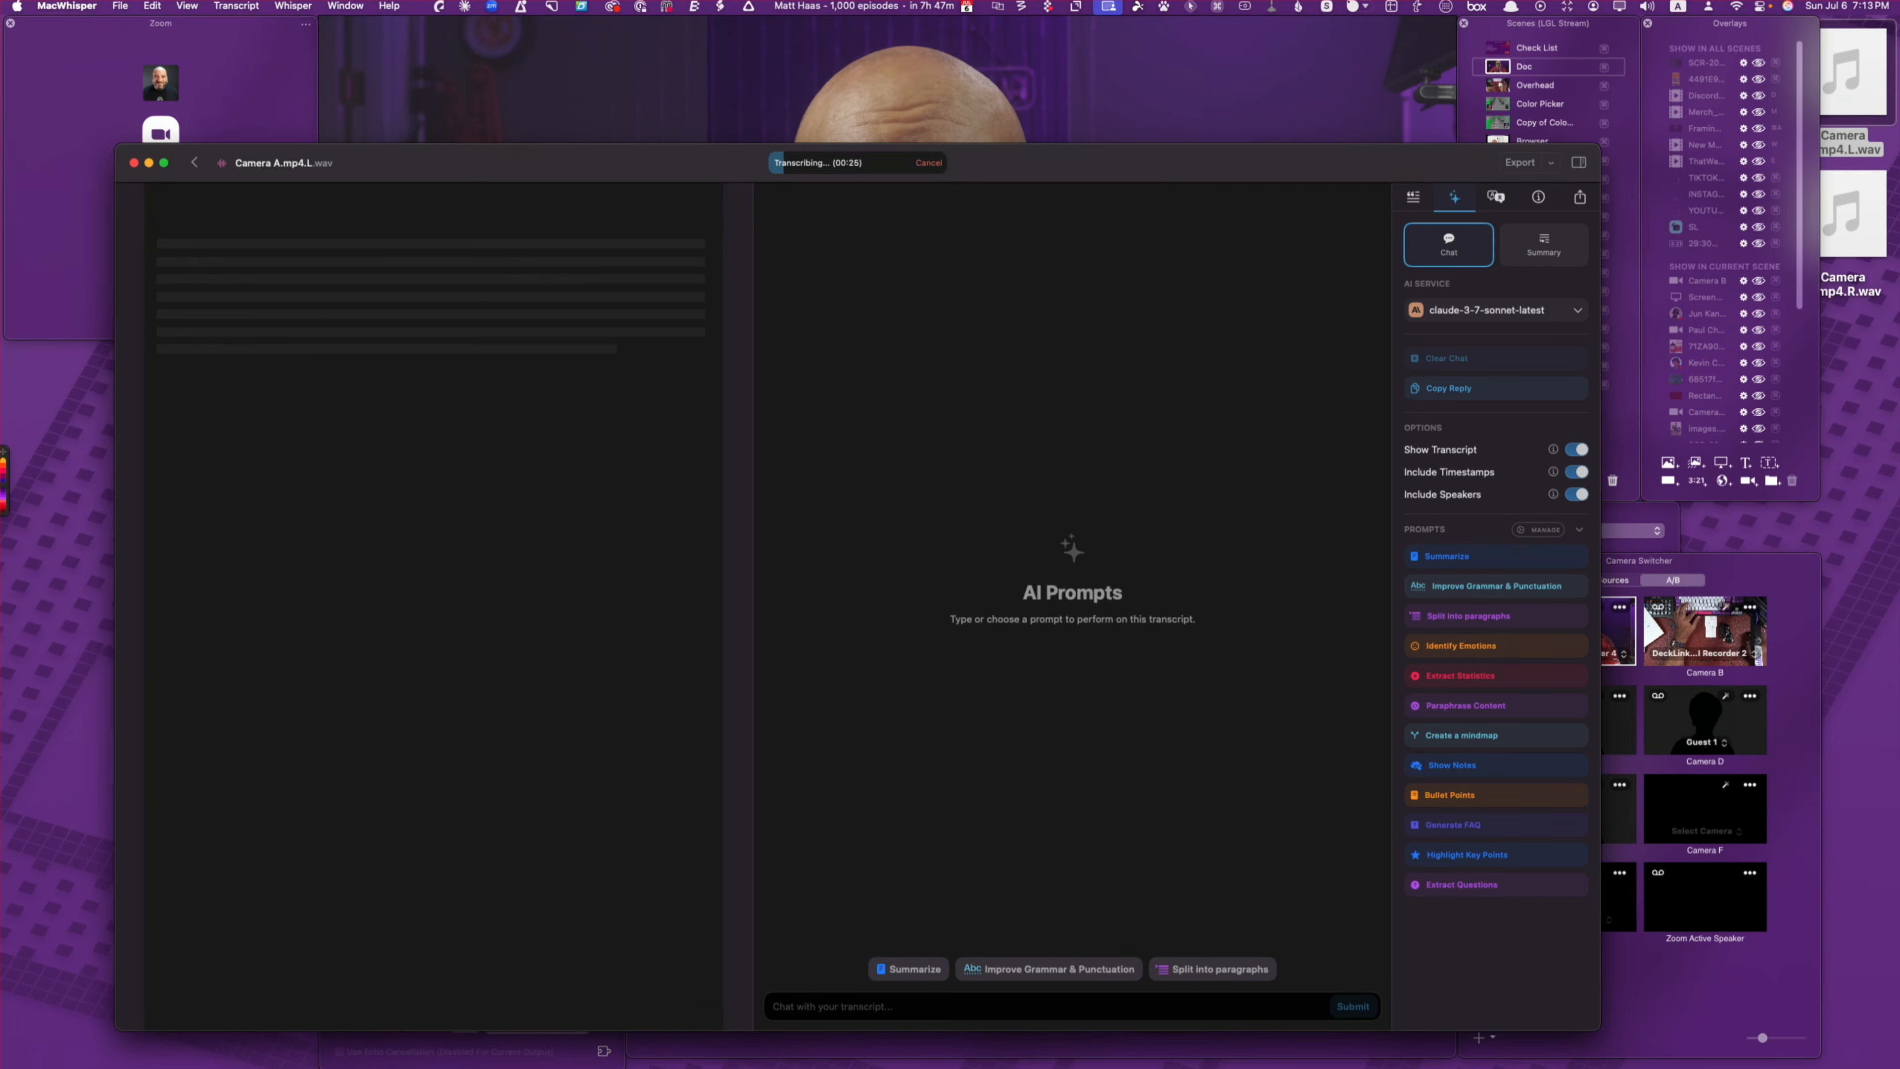
drag(1415, 167, 1394, 190)
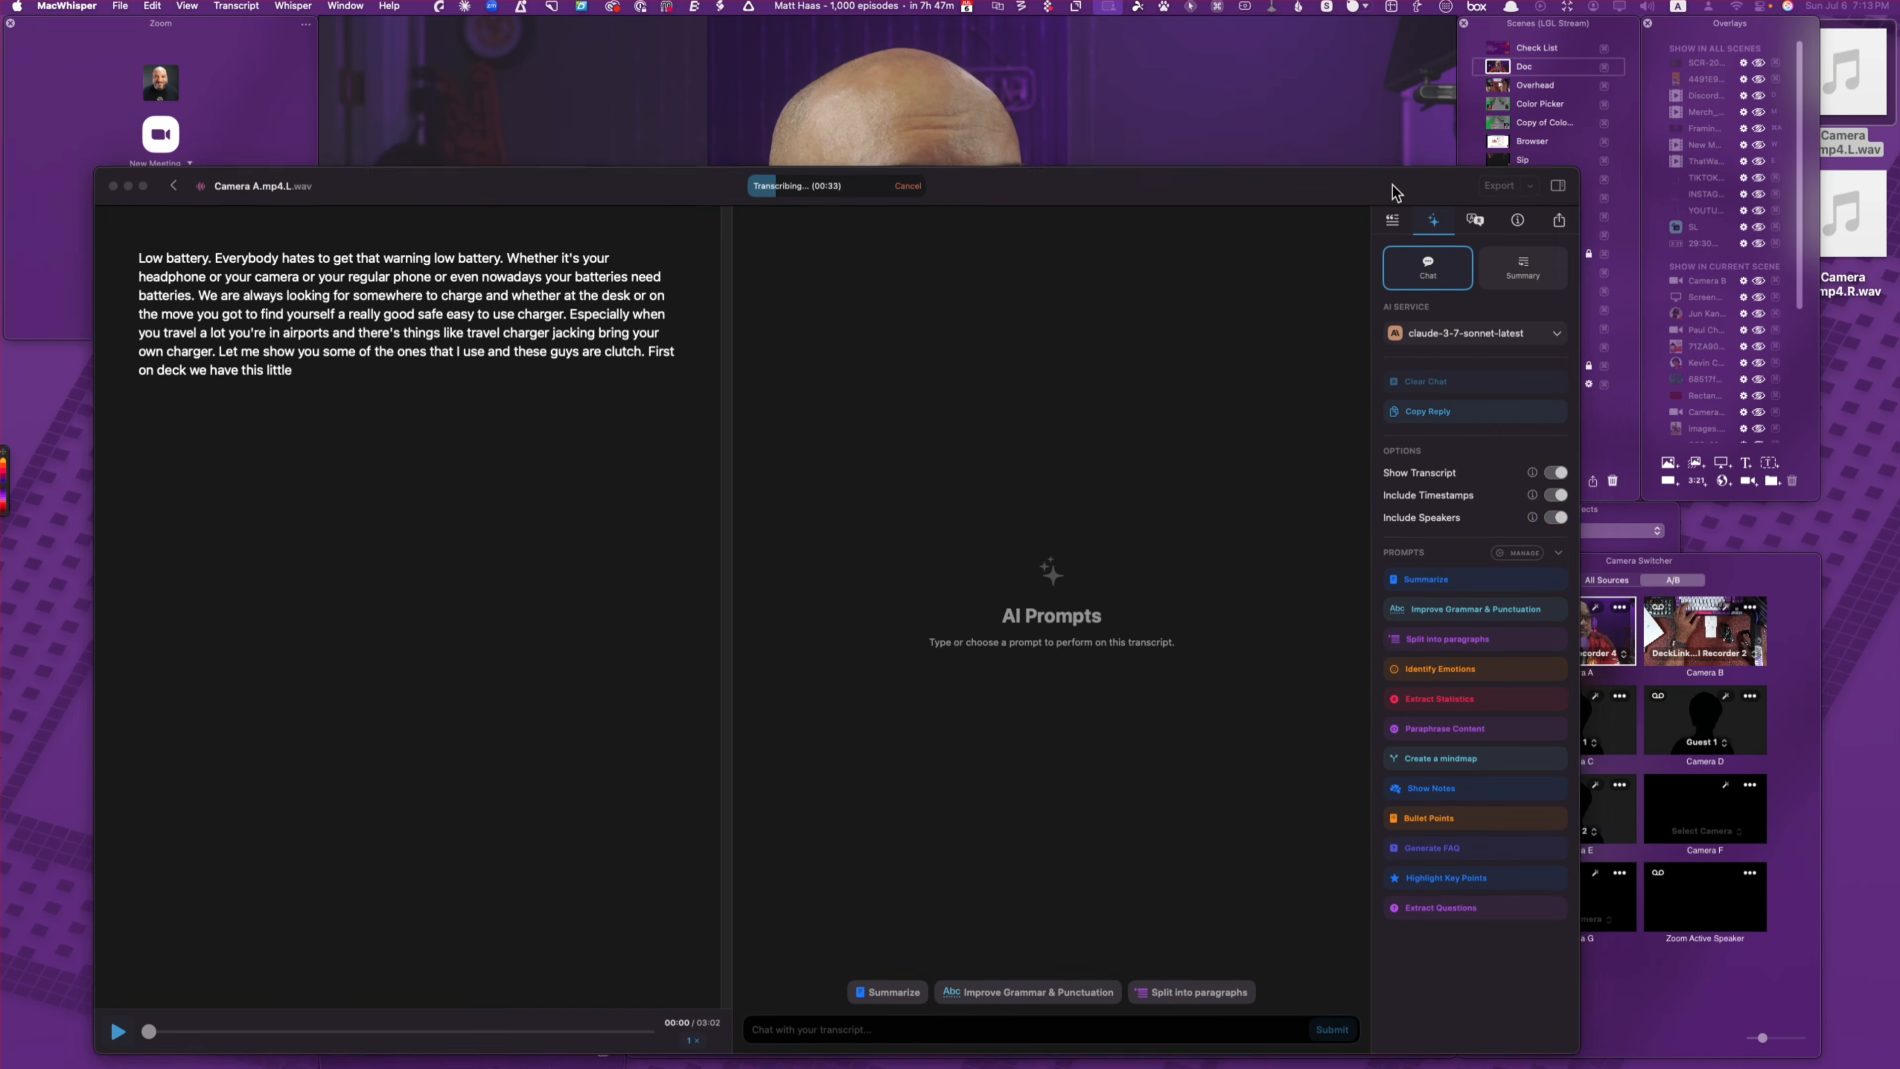
click(1504, 146)
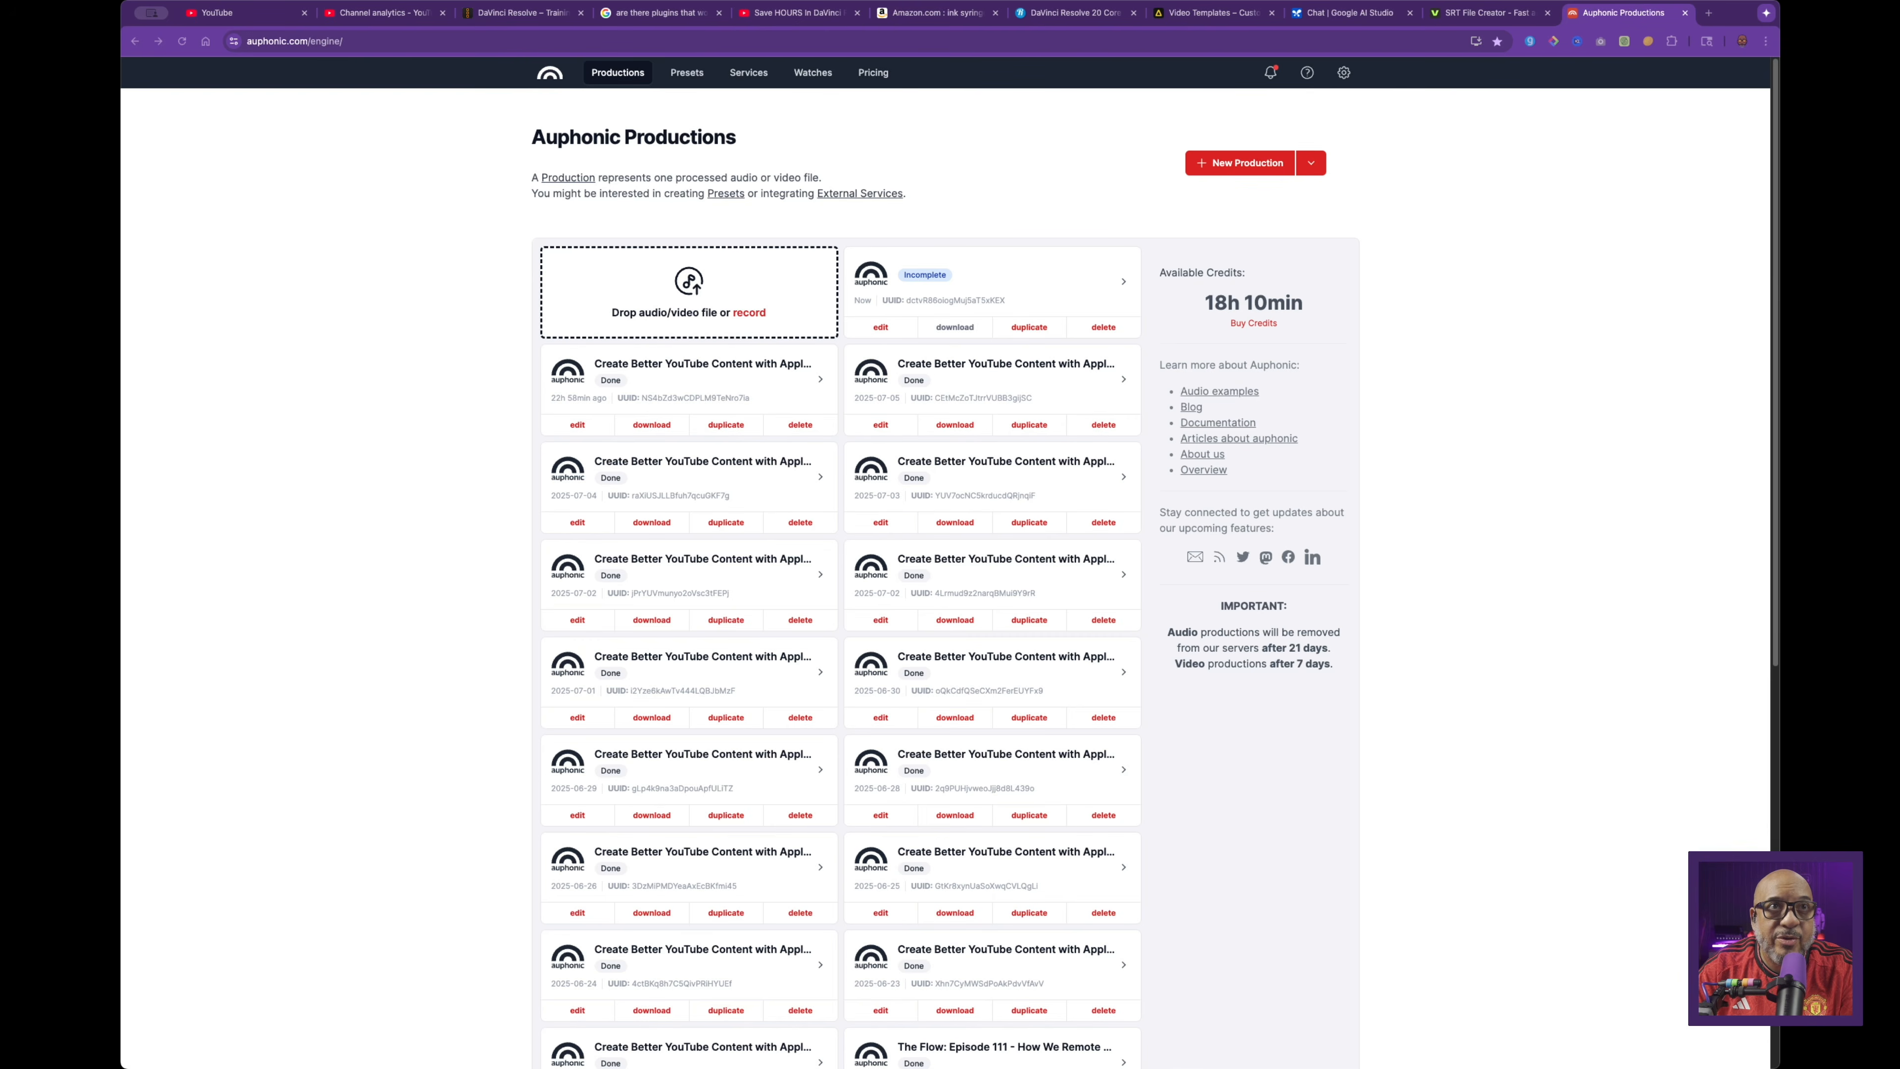
Step: Drop Camera A.mp4.L.wav onto Auphonic's upload box and choose Upload & Edit
drag(674, 299, 663, 296)
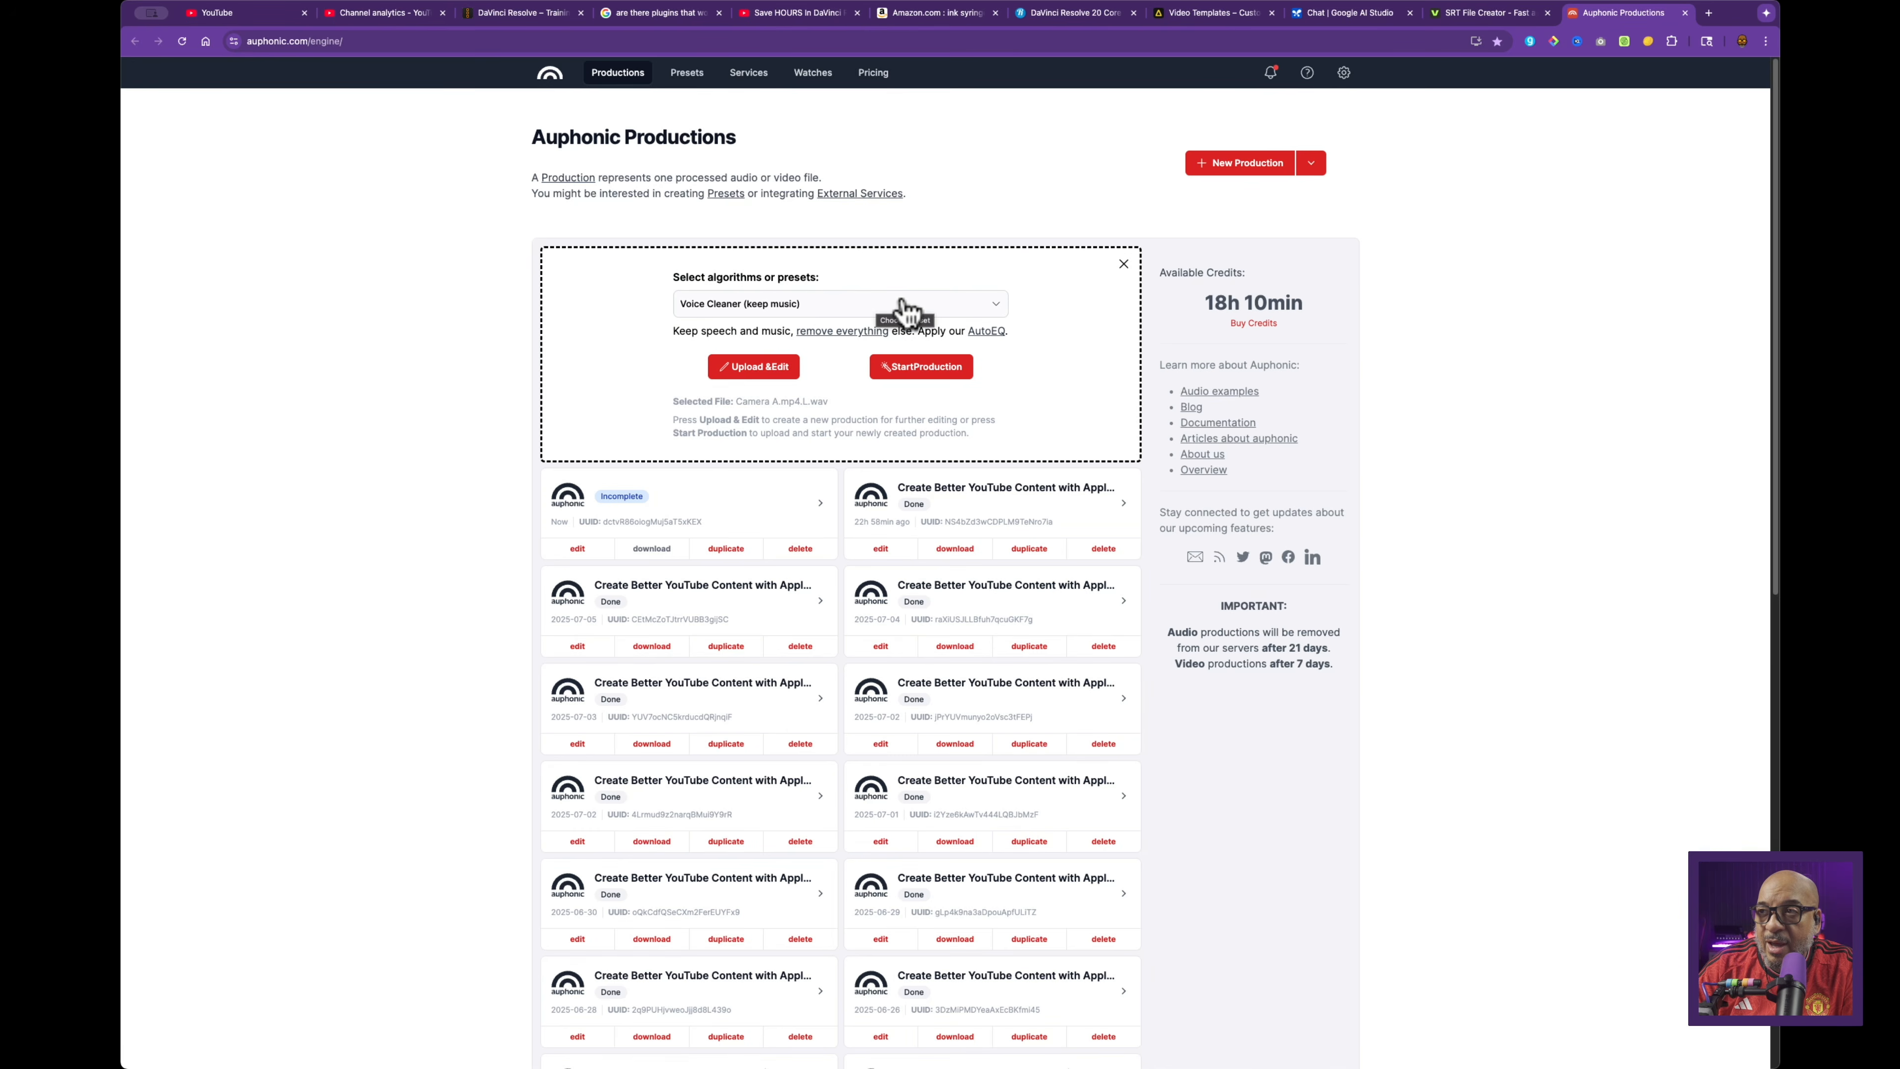
click(772, 367)
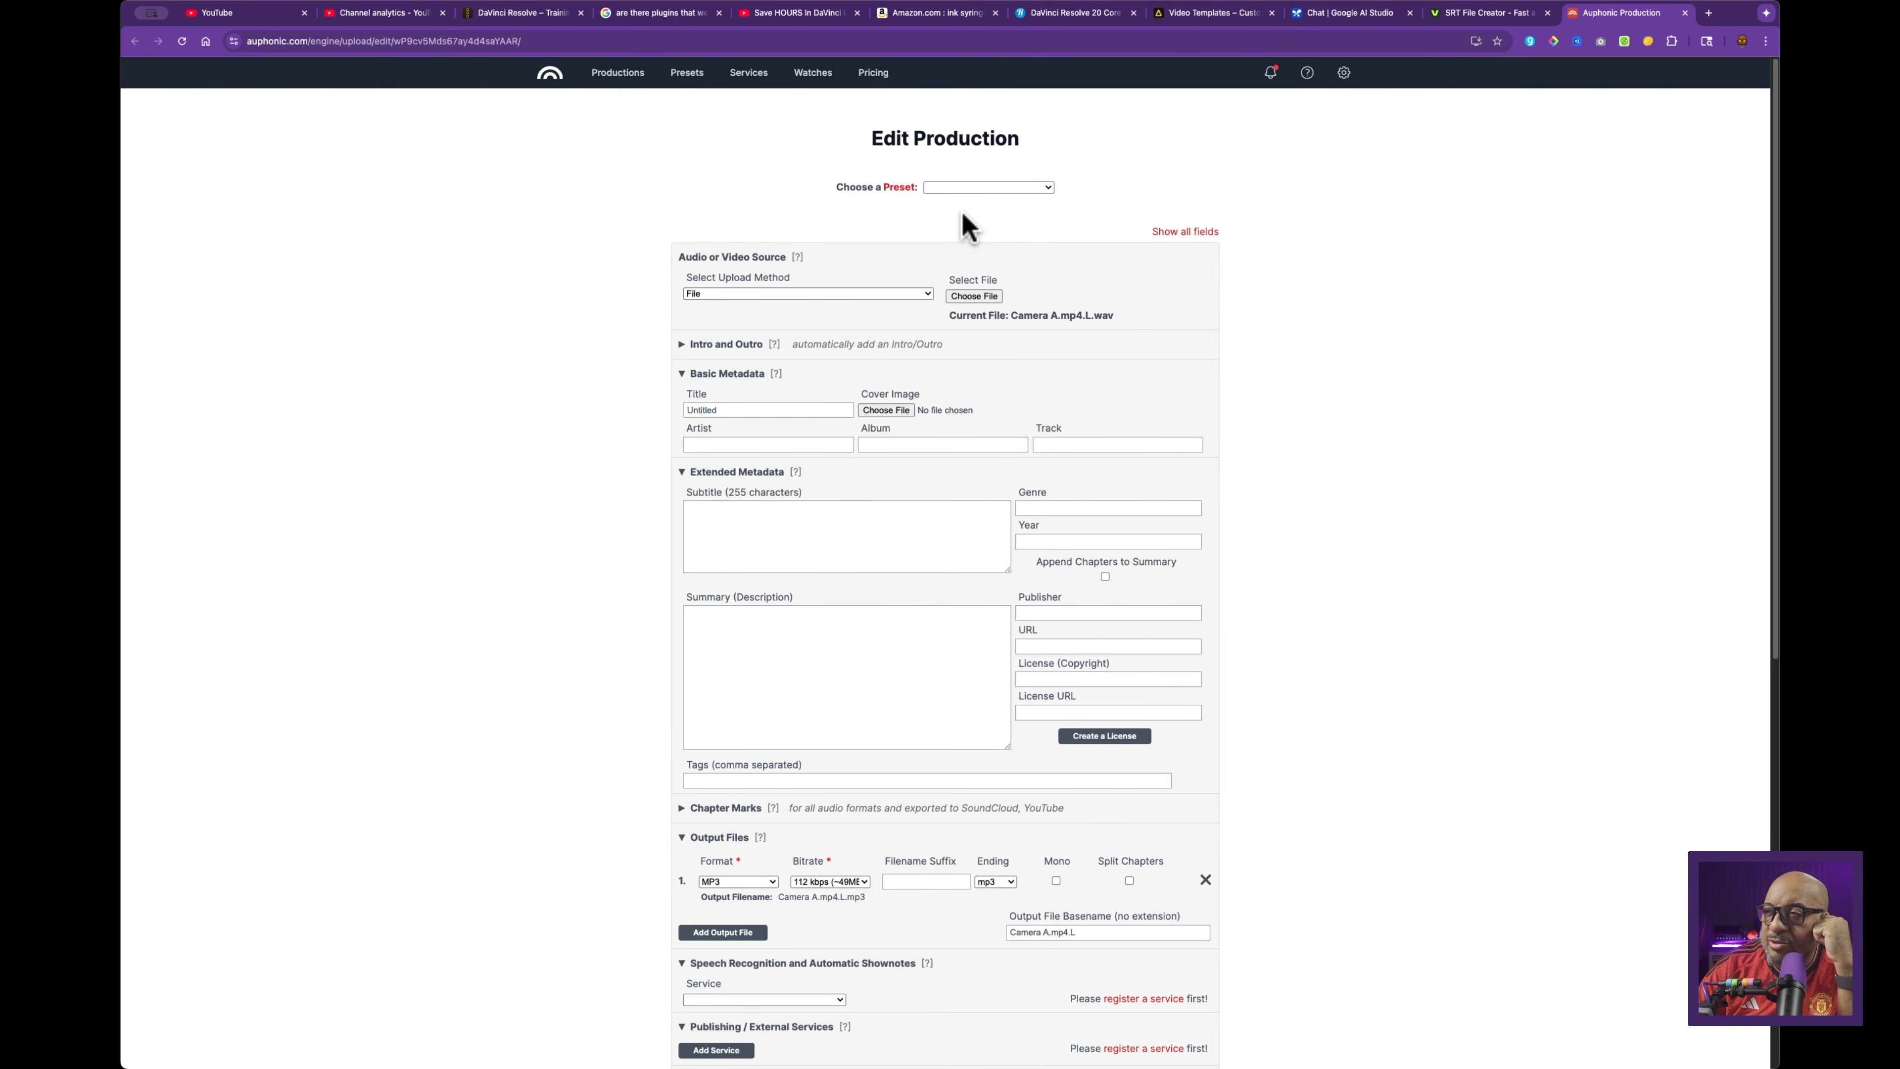
Step: Enable Auphonic Whisper ASR speech recognition with an srt subtitle output
scroll(789, 395, down, 5)
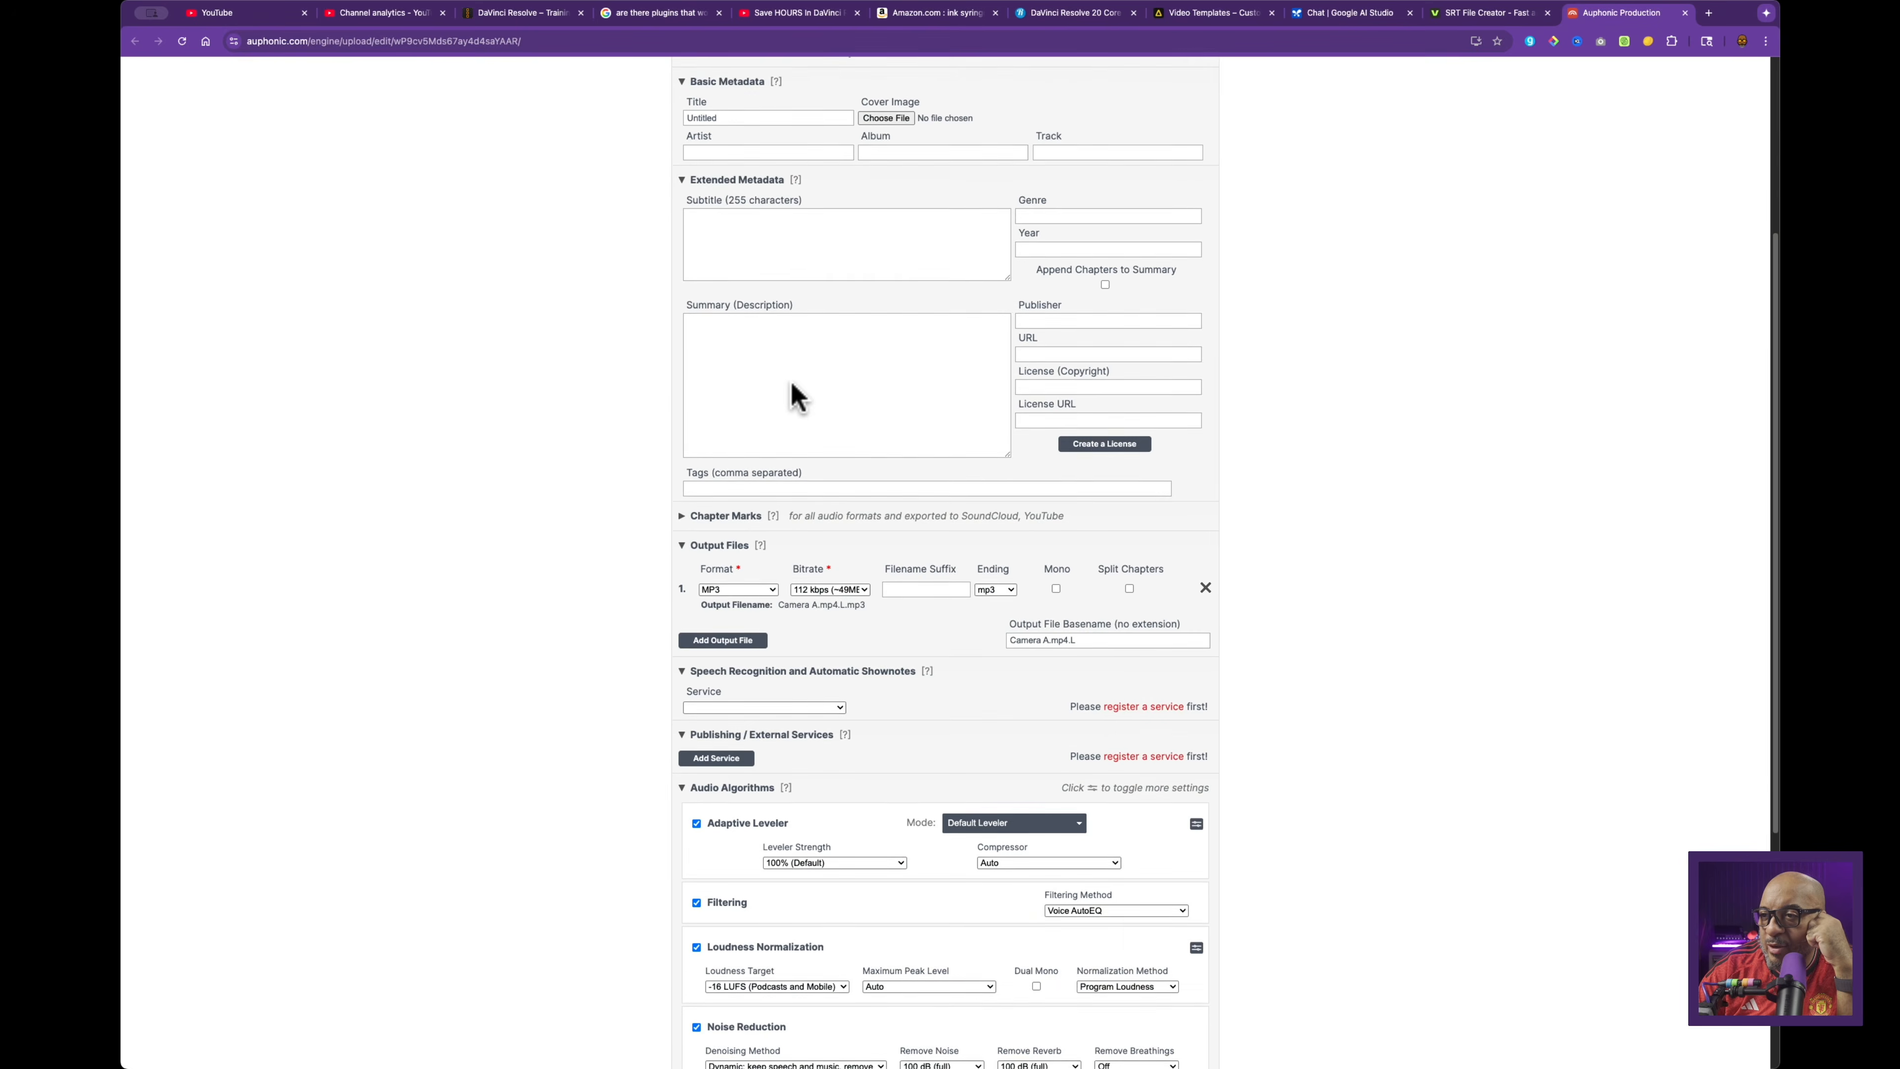
scroll(791, 394, down, 1)
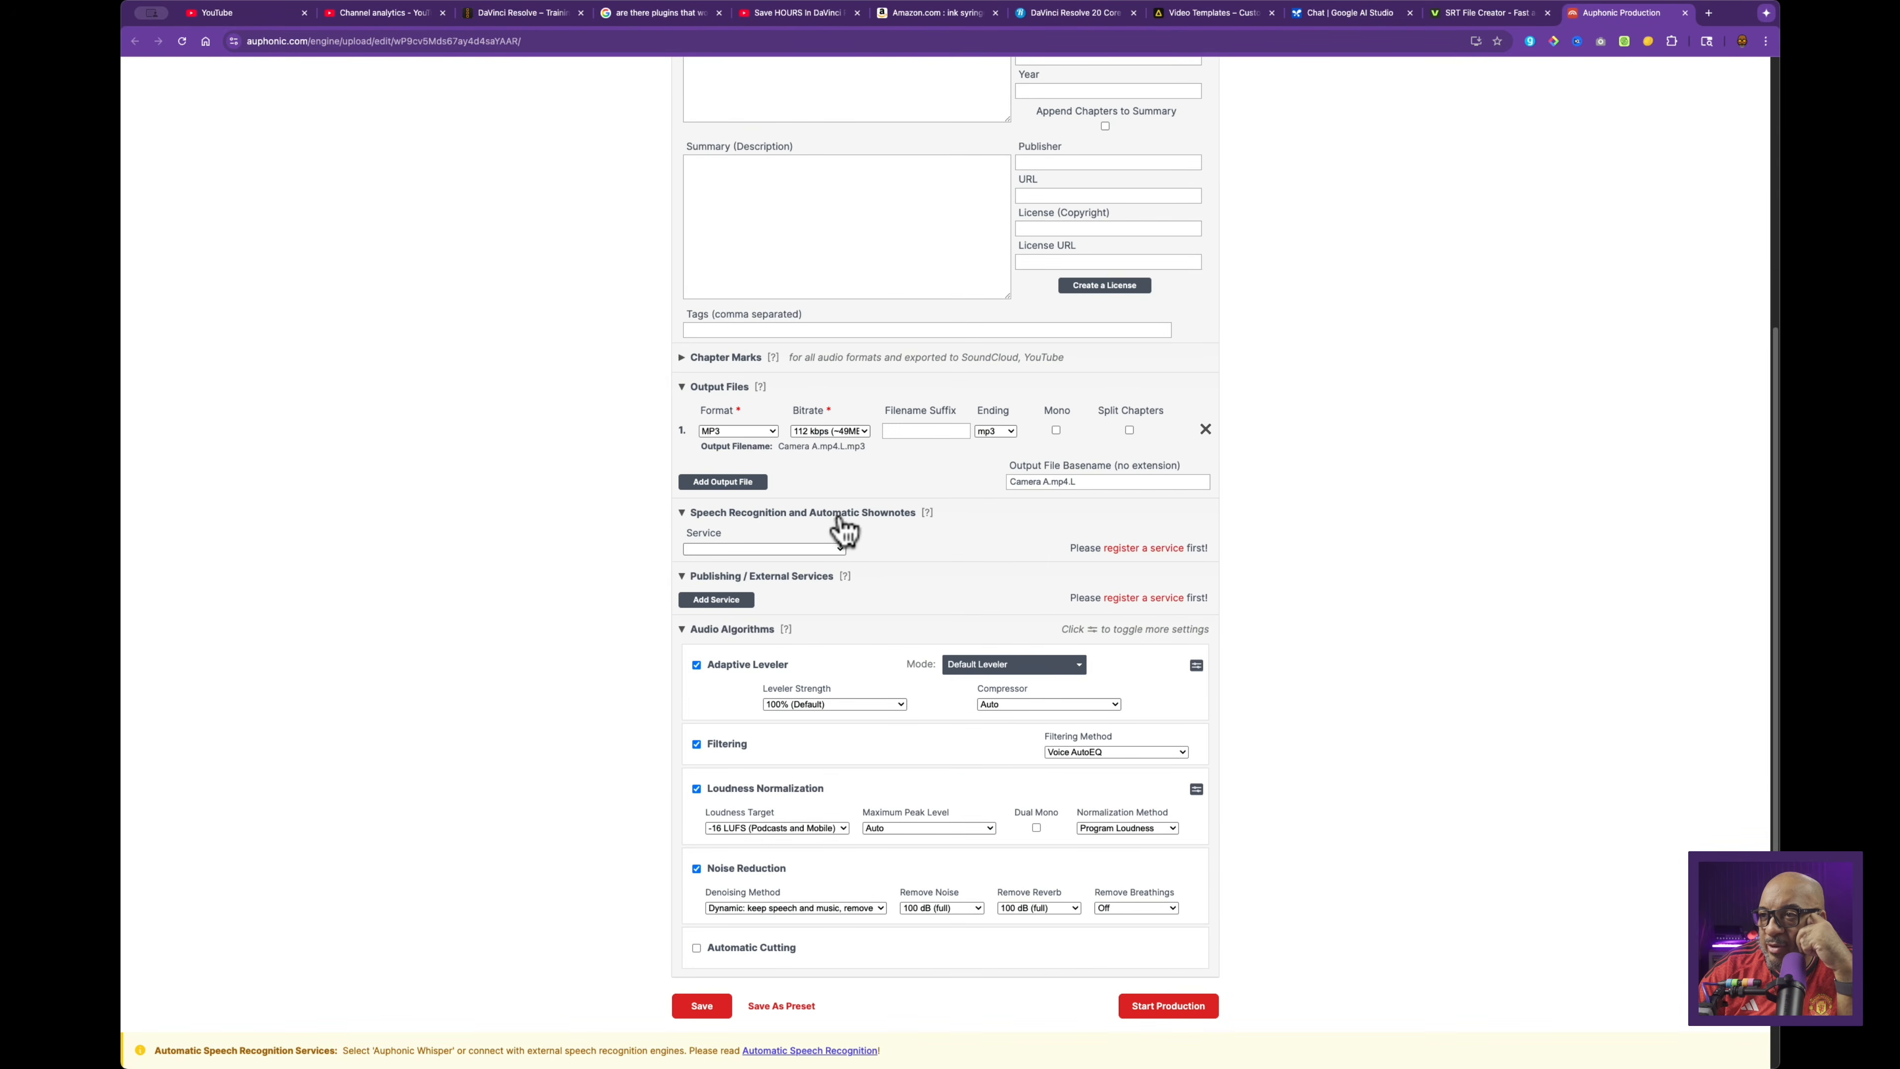
click(798, 550)
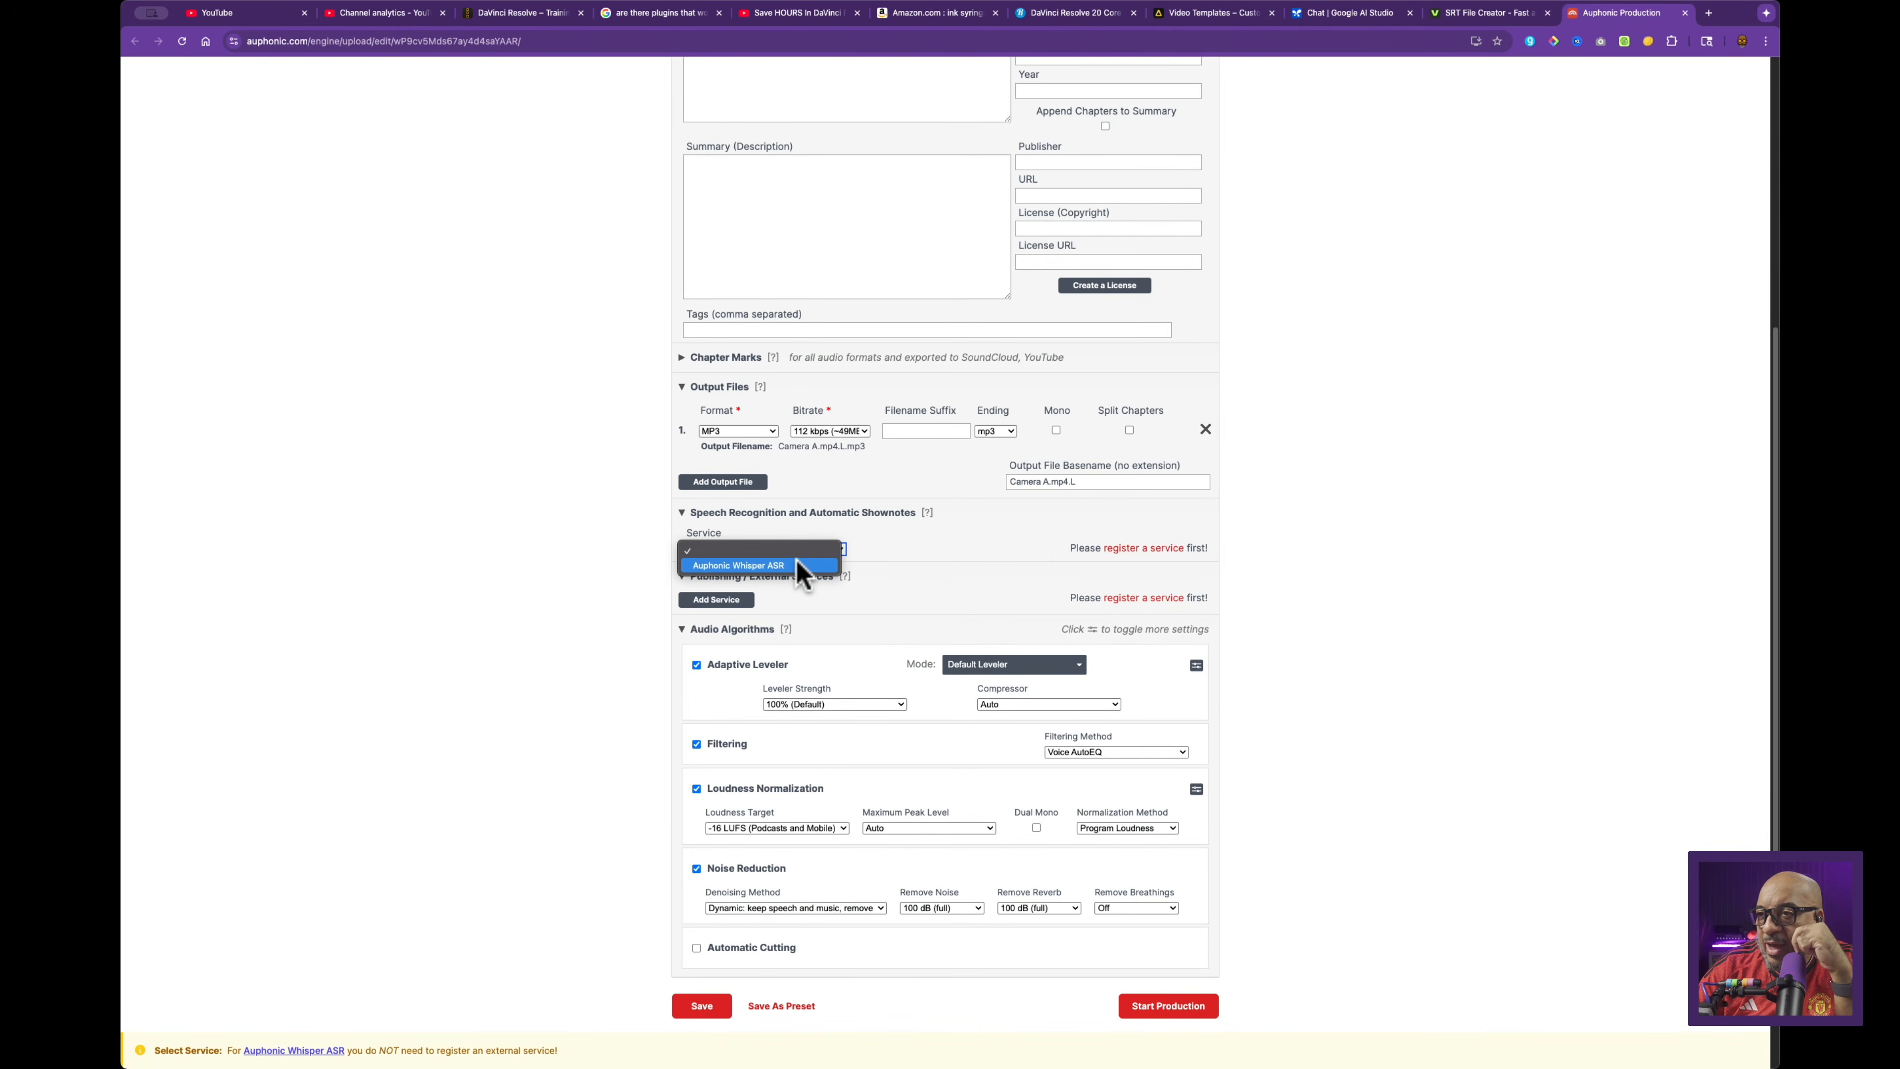
click(749, 566)
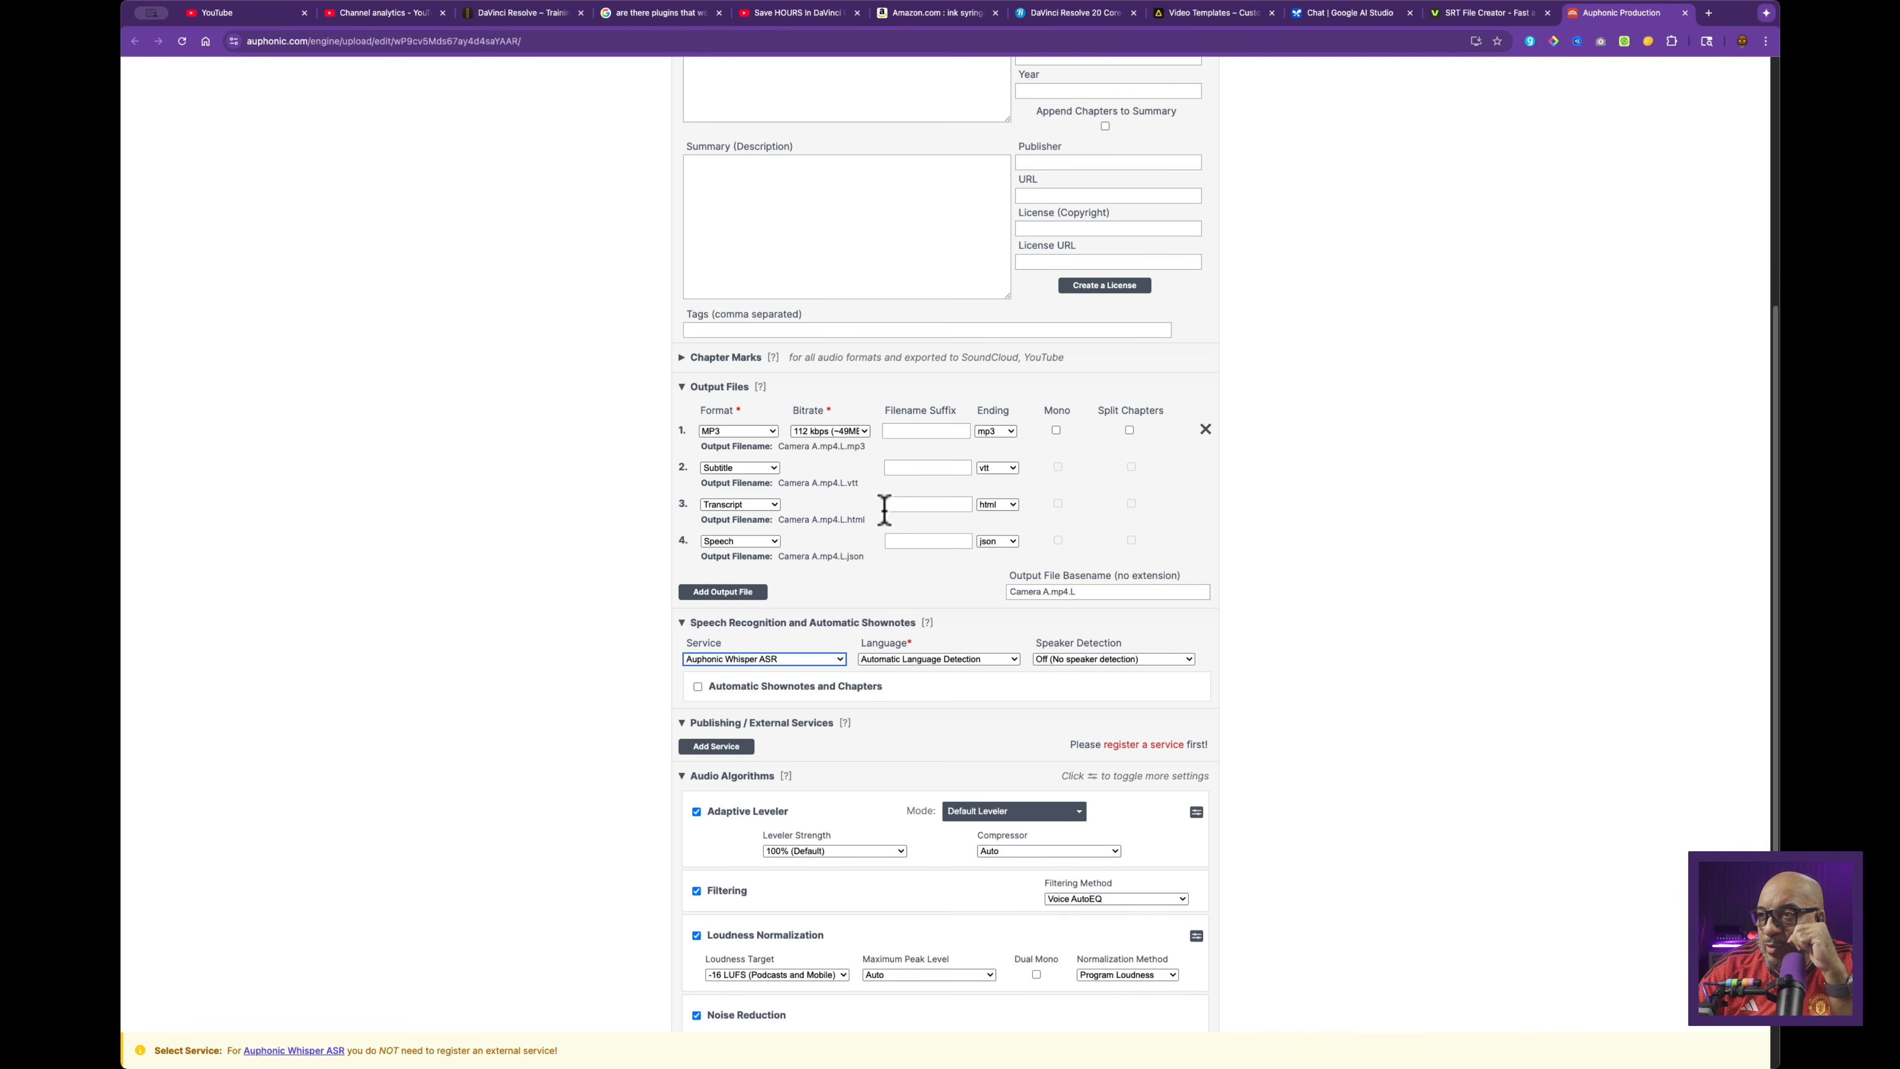
click(997, 474)
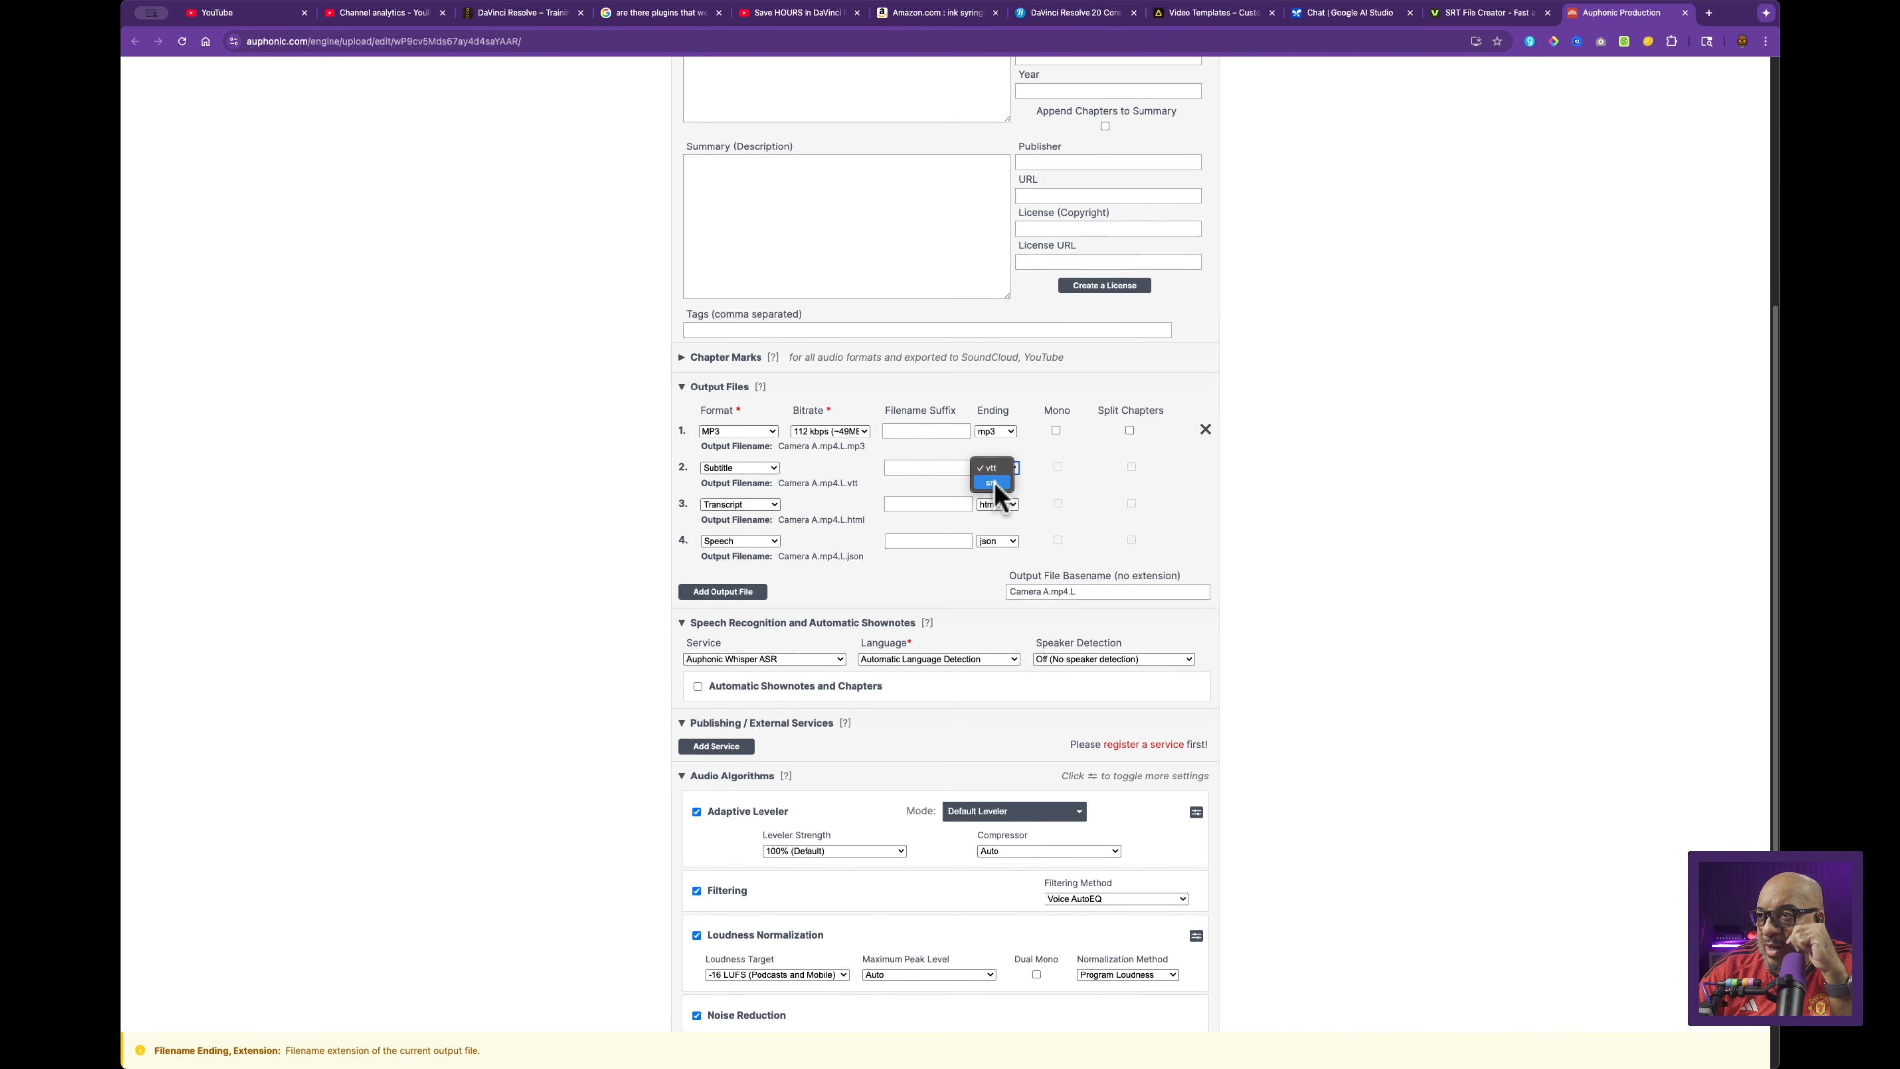
click(996, 485)
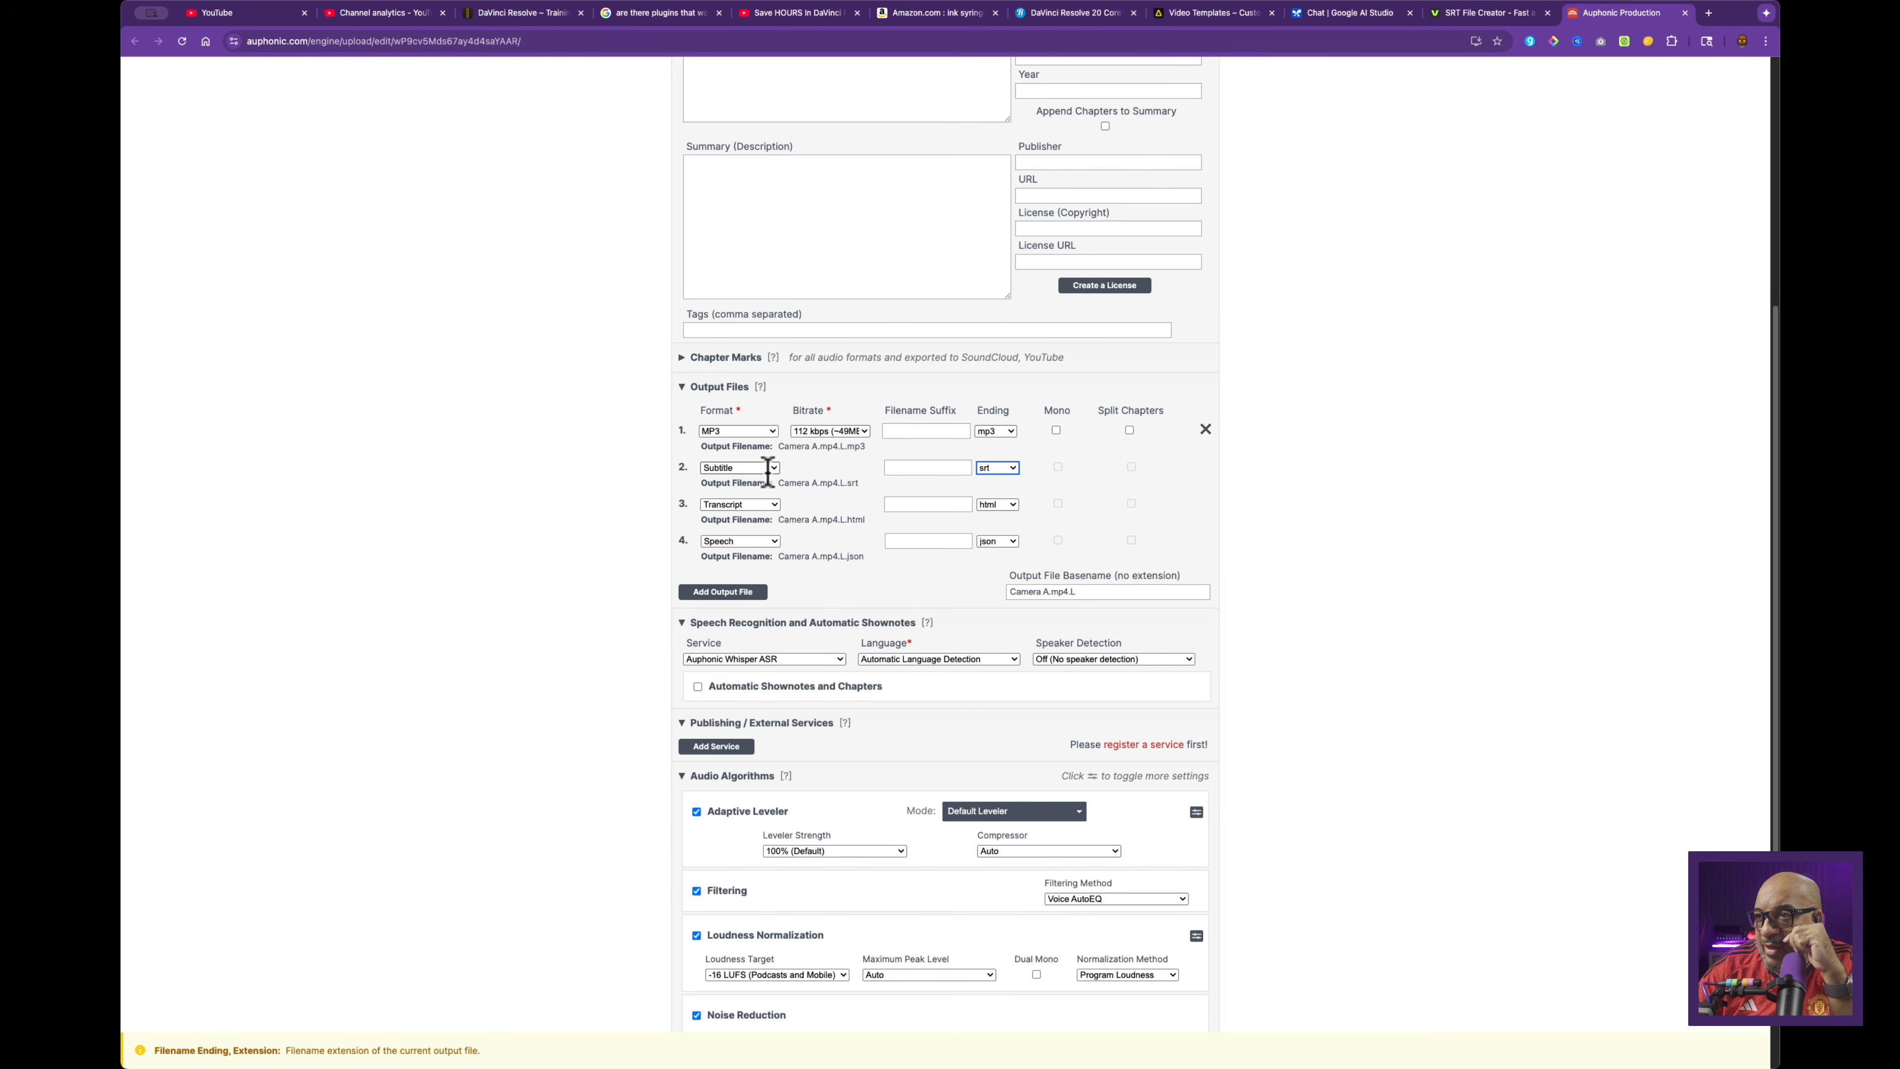
Step: Turn off Adaptive Leveler, Loudness Normalization, Noise Reduction and Filtering, then proceed to Start Production
scroll(1197, 633, down, 5)
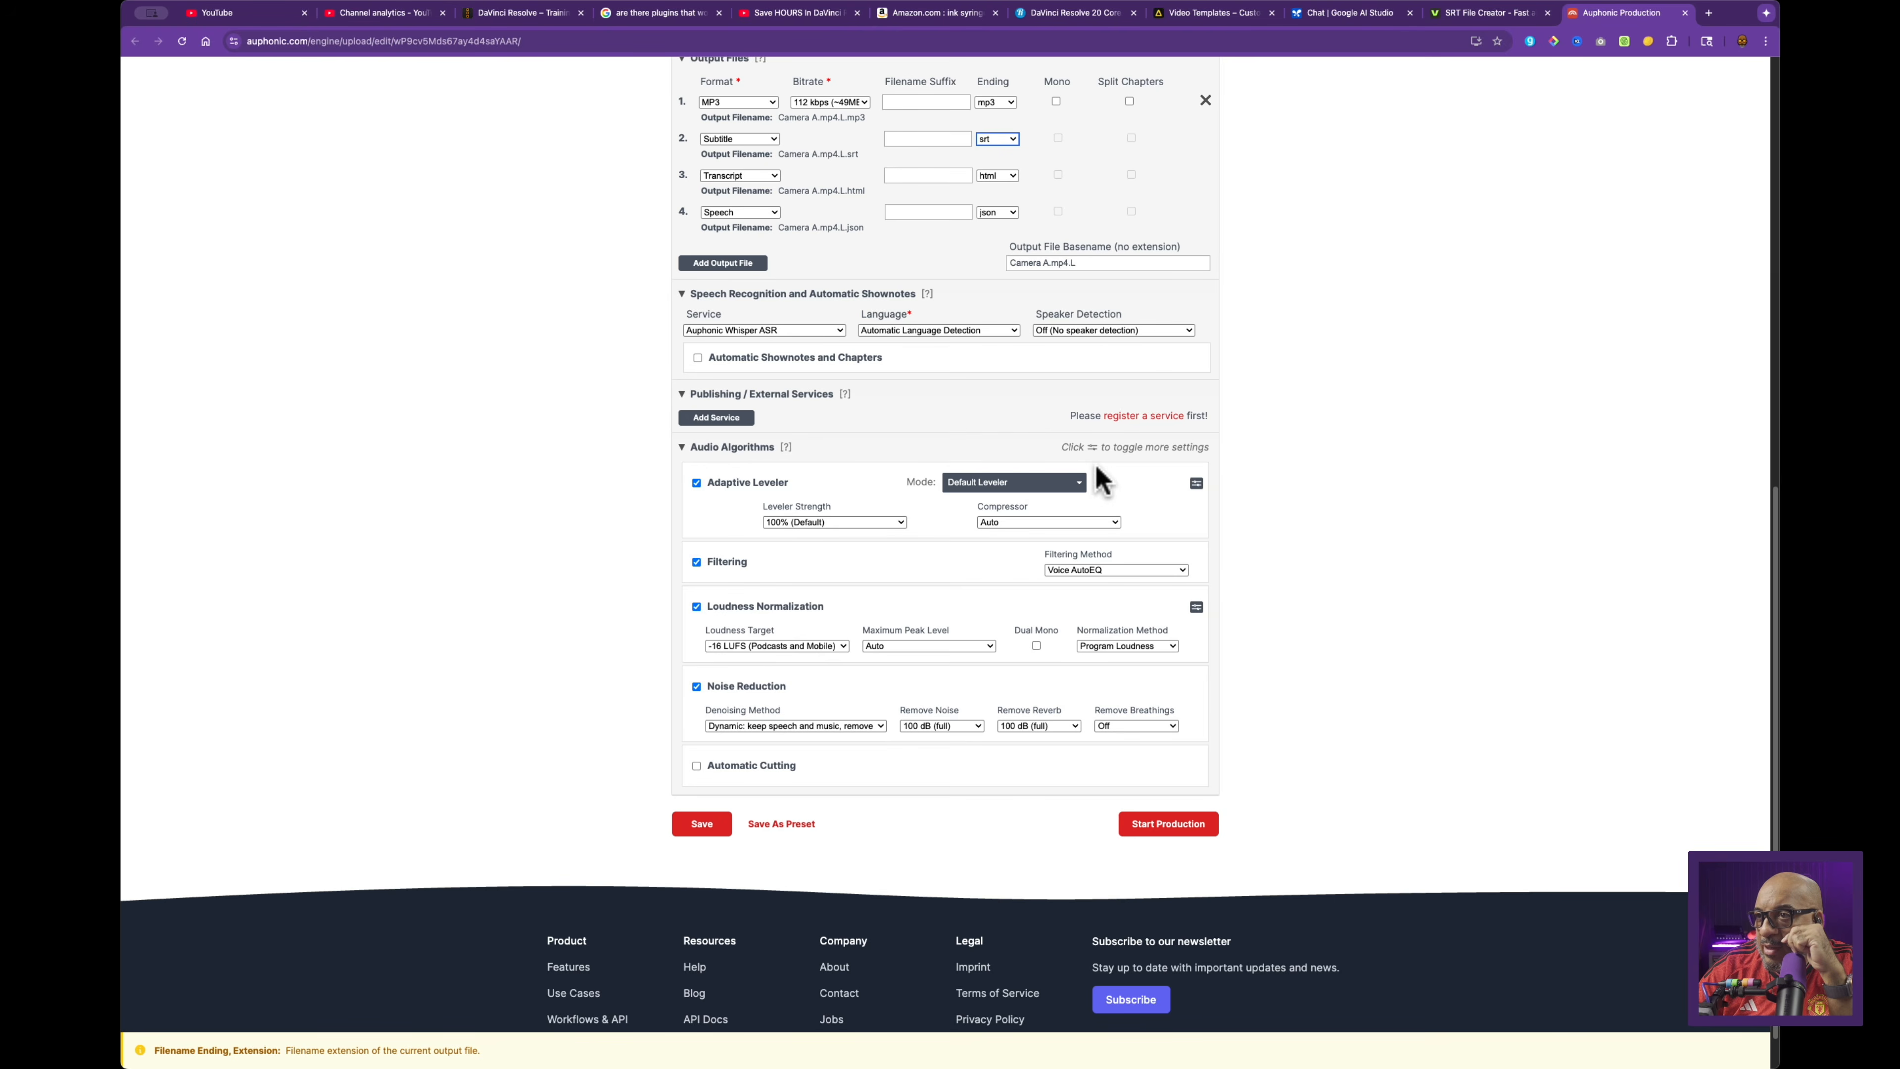
click(696, 483)
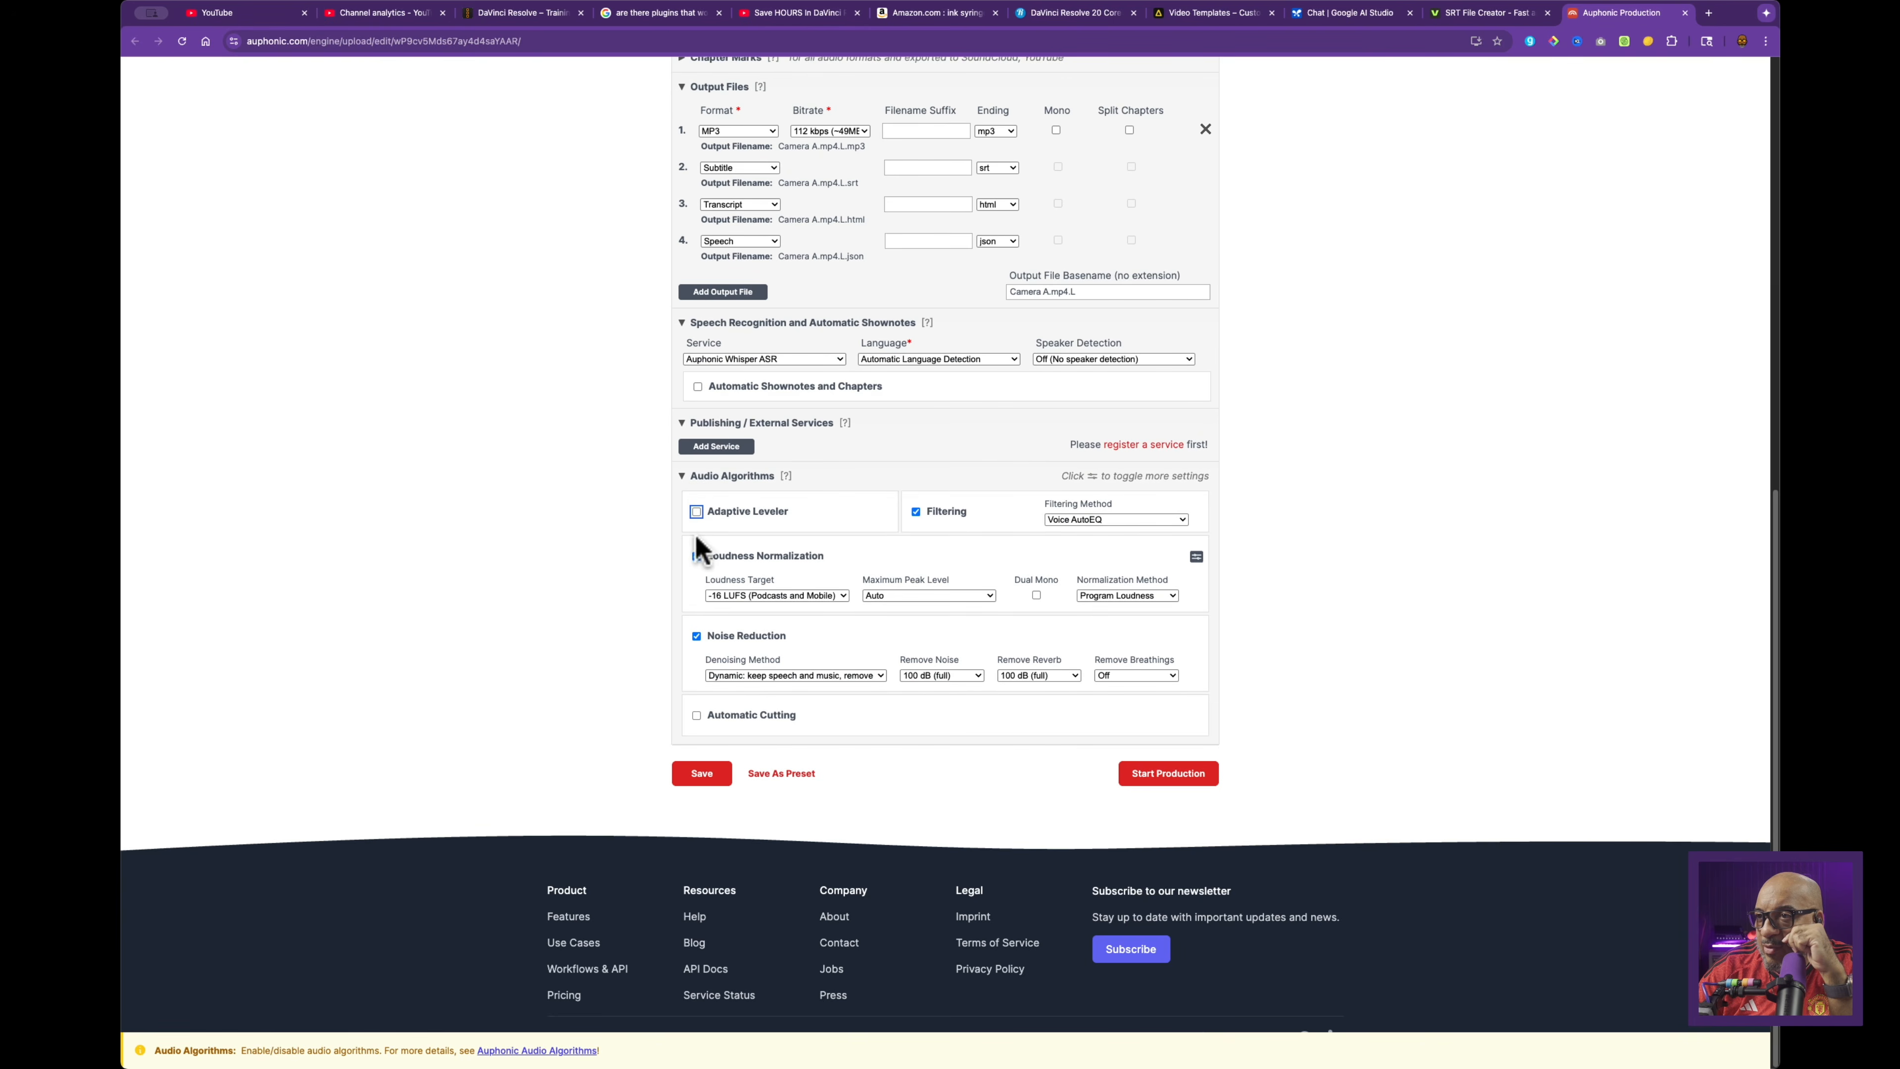
click(696, 556)
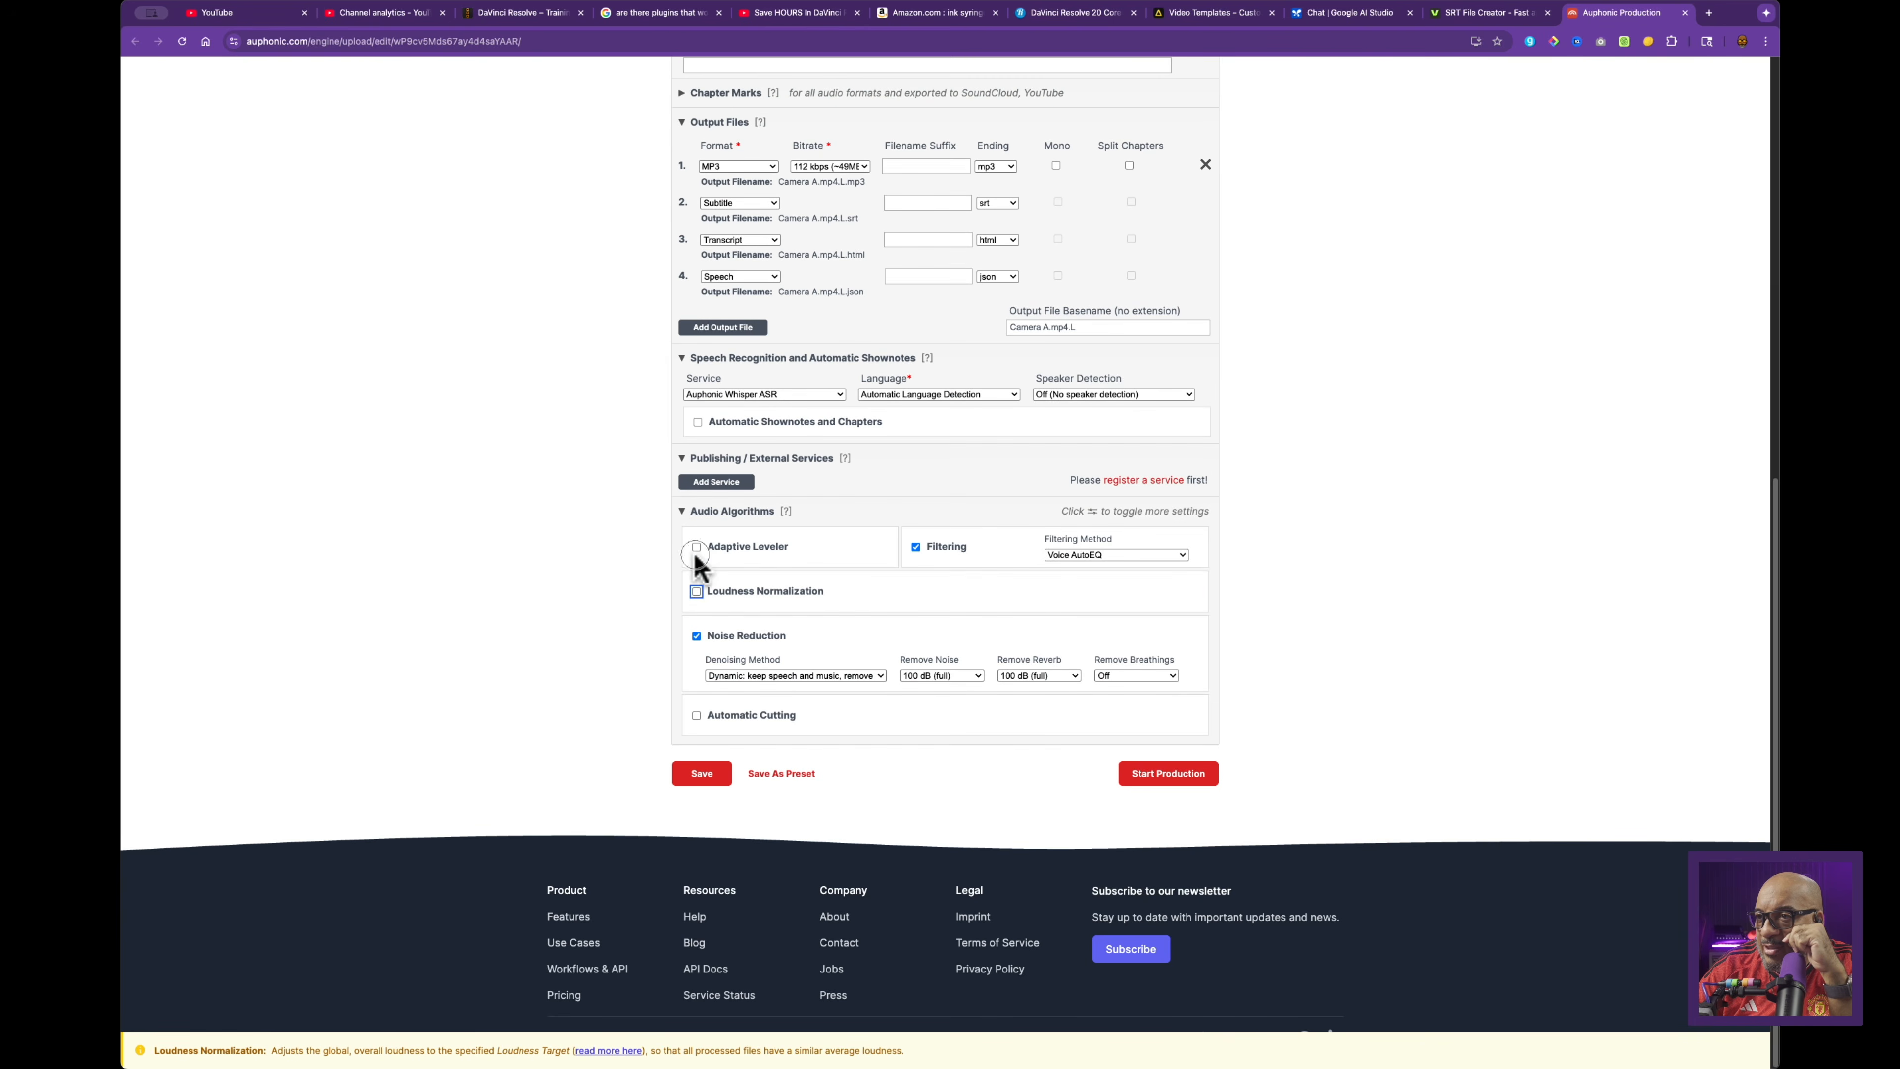
click(696, 636)
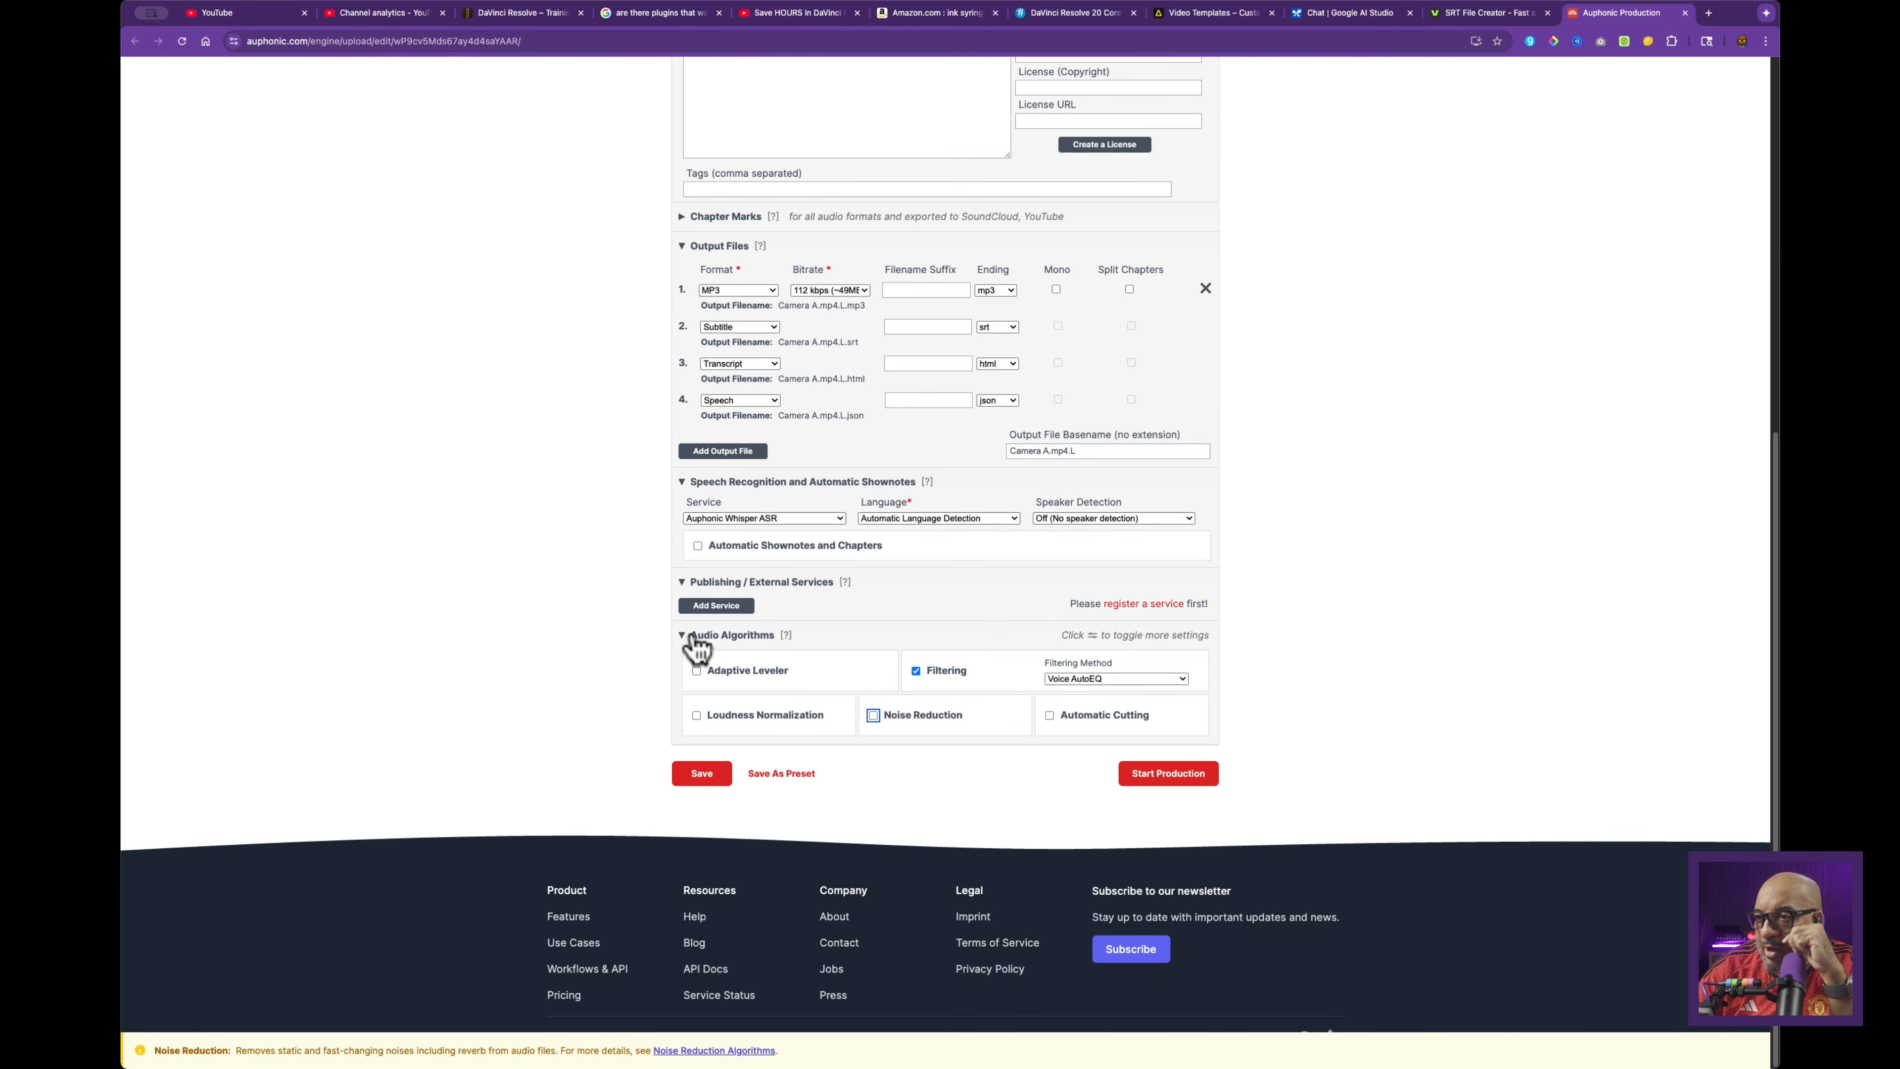
click(916, 671)
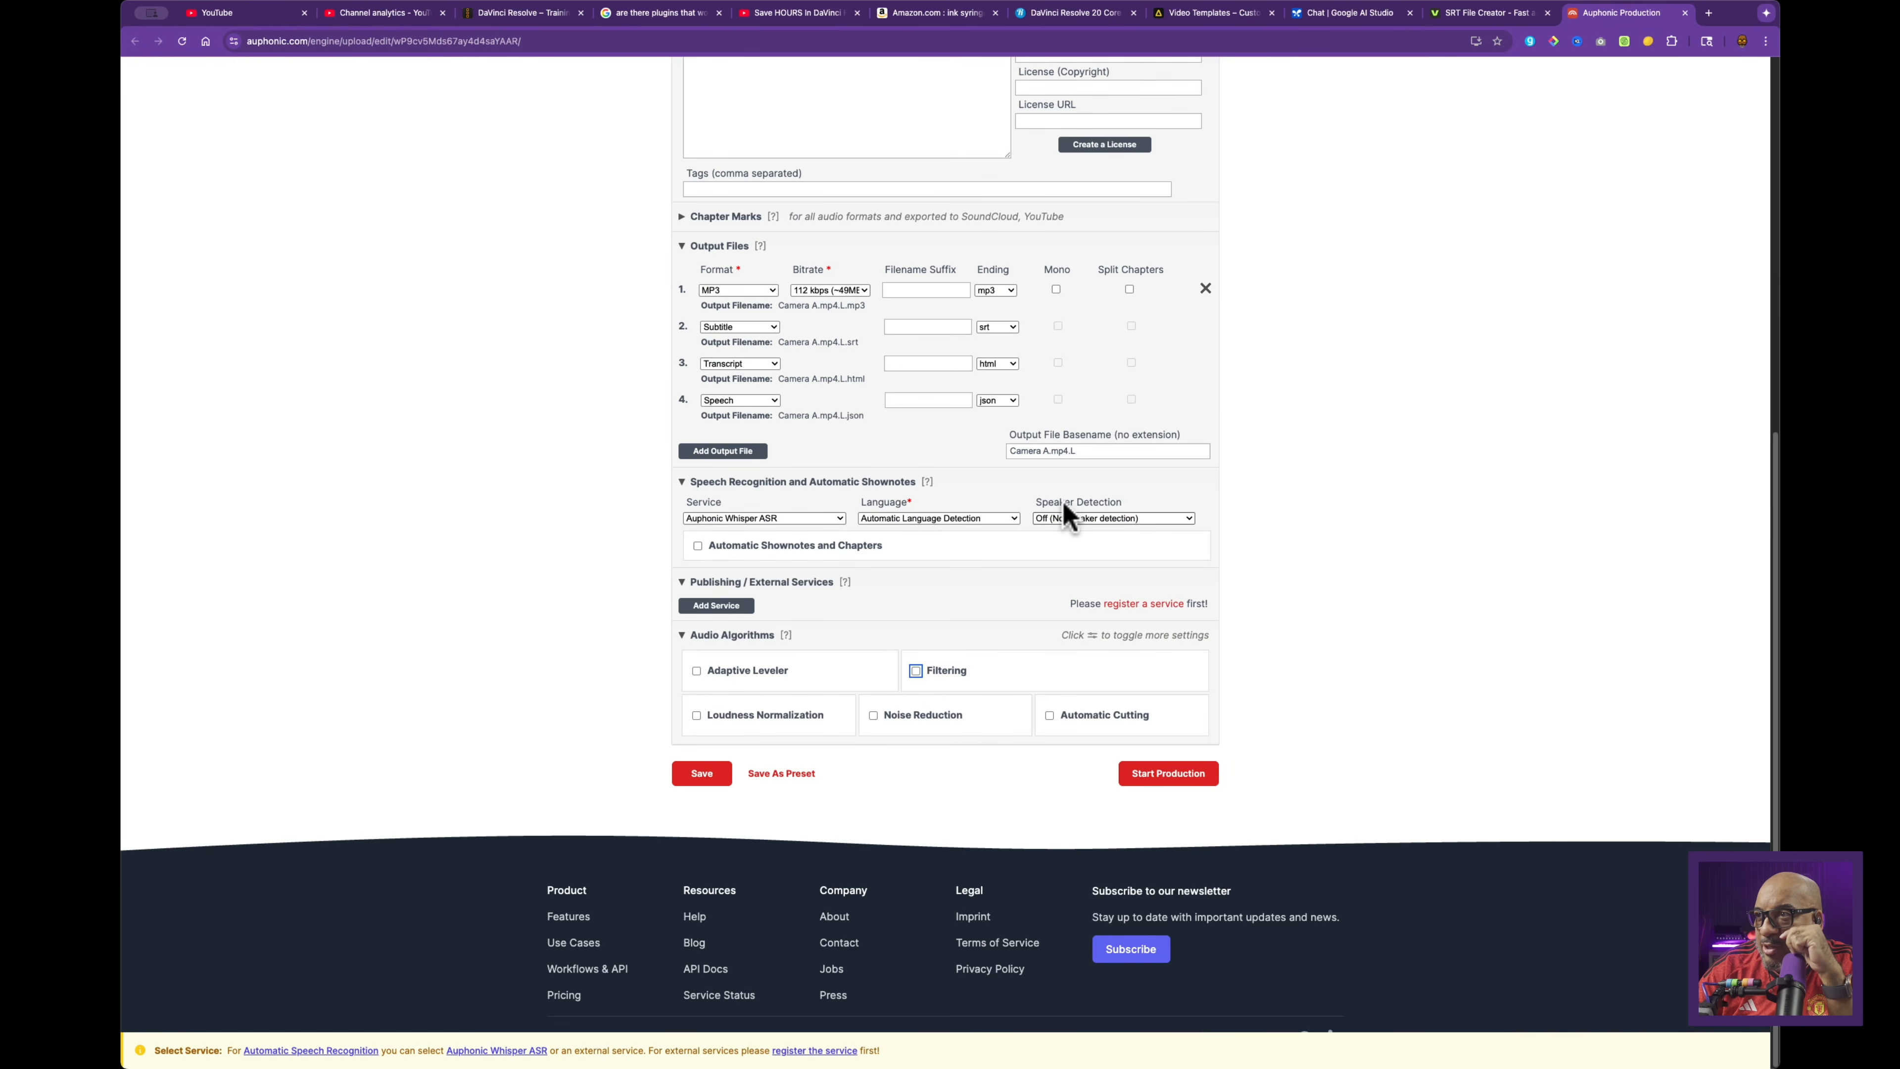
scroll(1064, 507, up, 2)
scroll(1064, 507, down, 2)
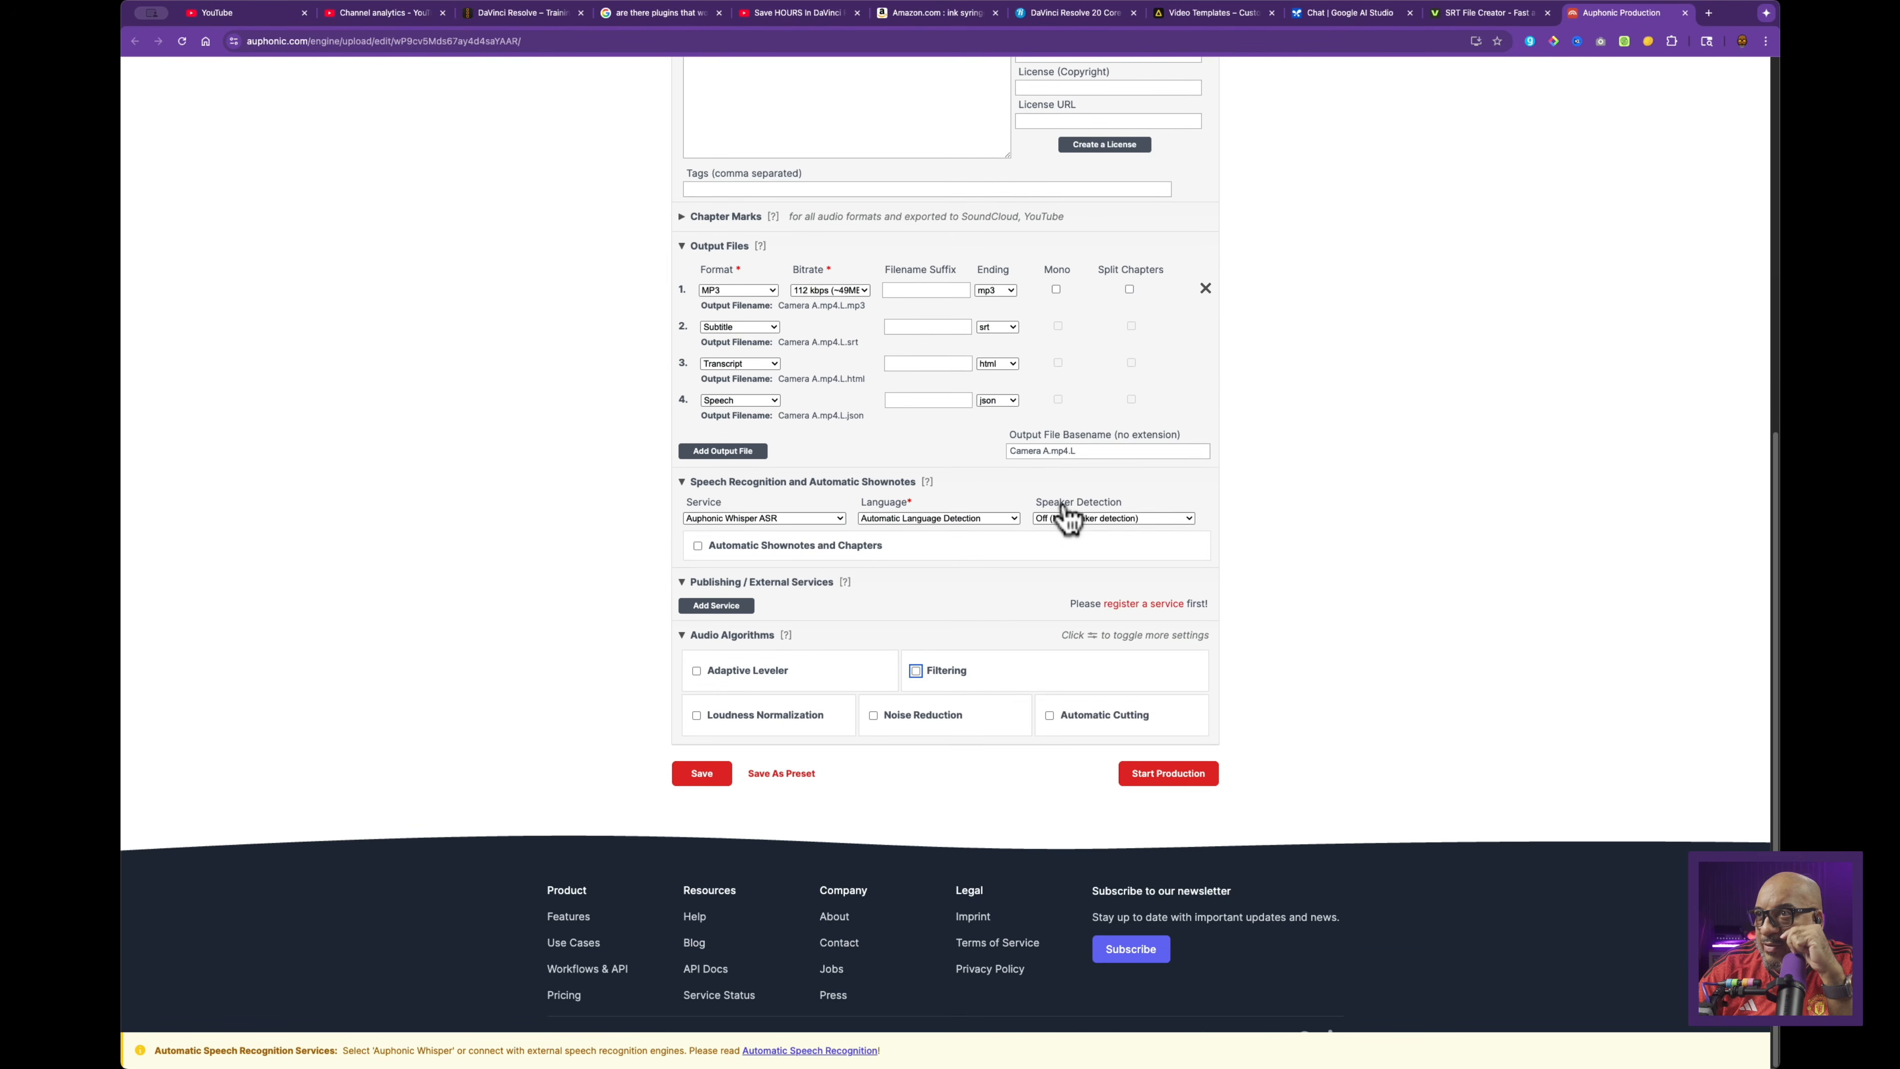
click(1144, 778)
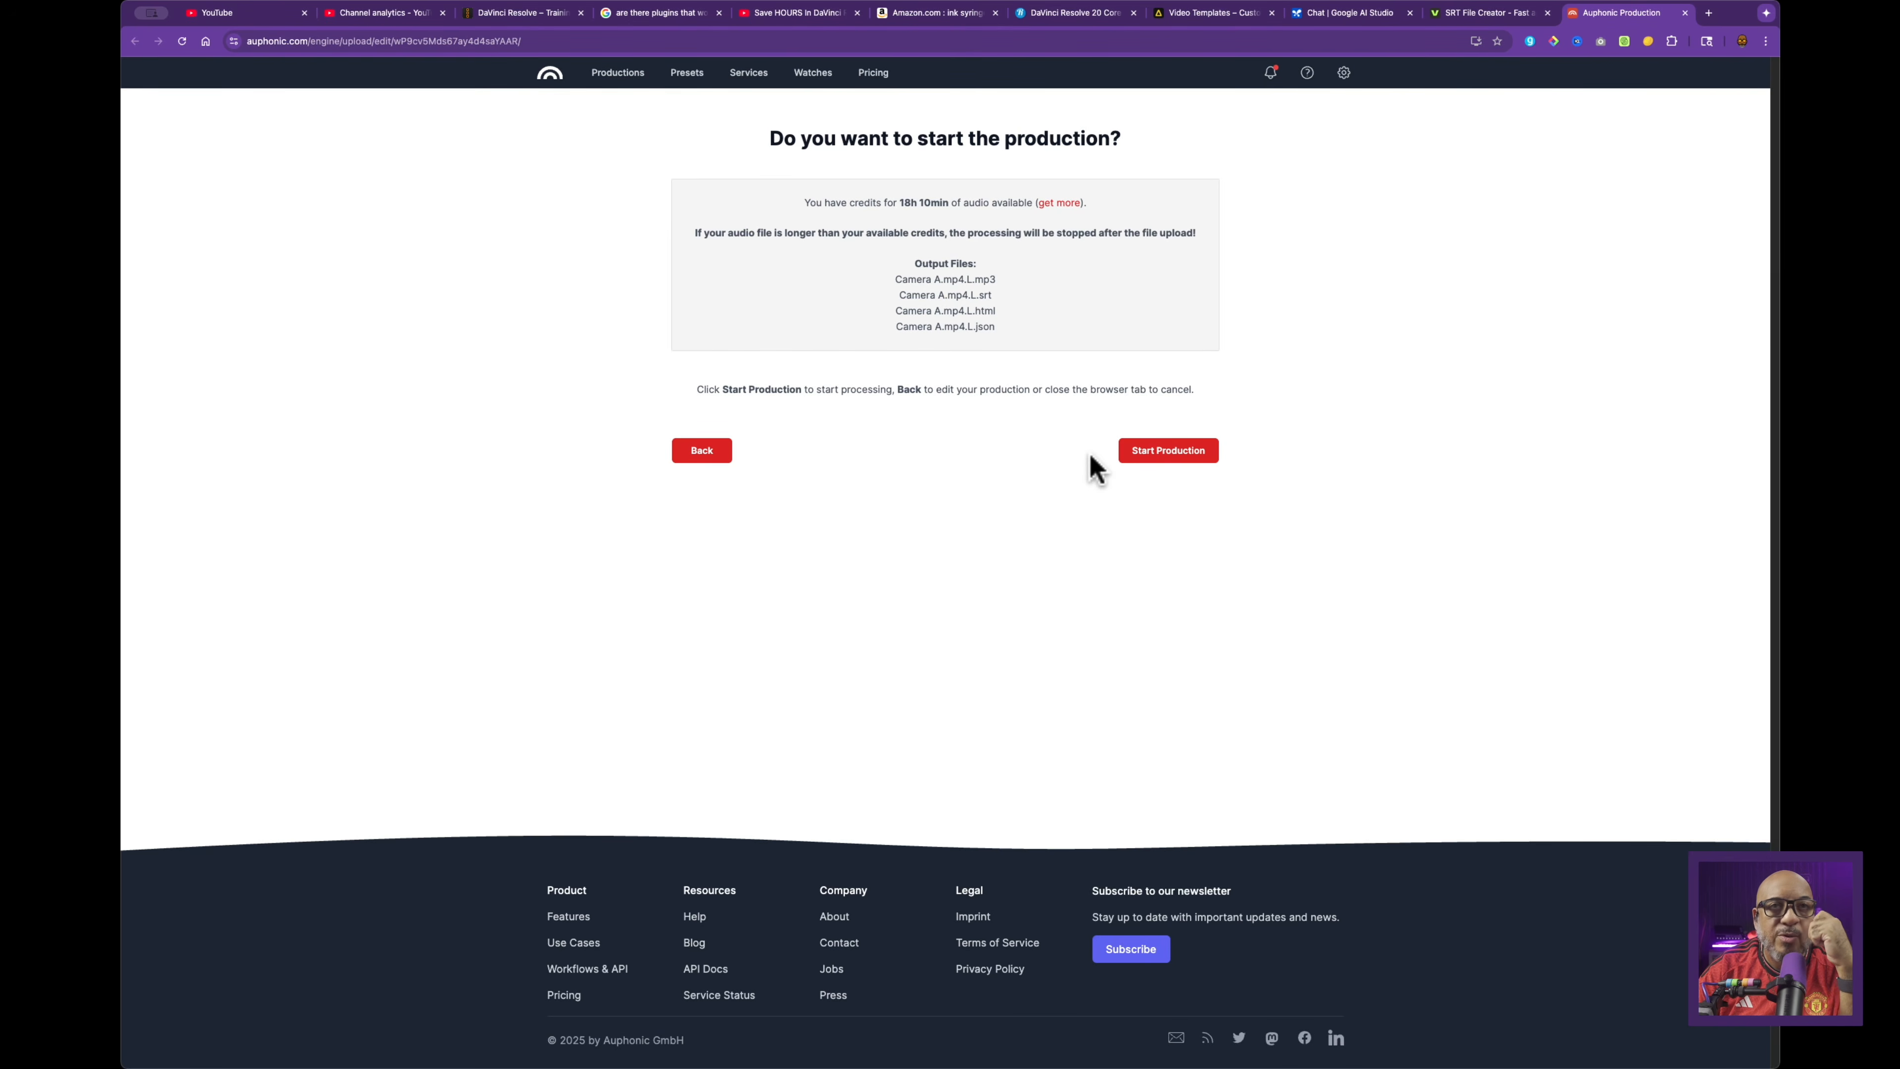
Step: Start the Auphonic production and, once results are ready, return to Resolve's Cut page
click(1186, 456)
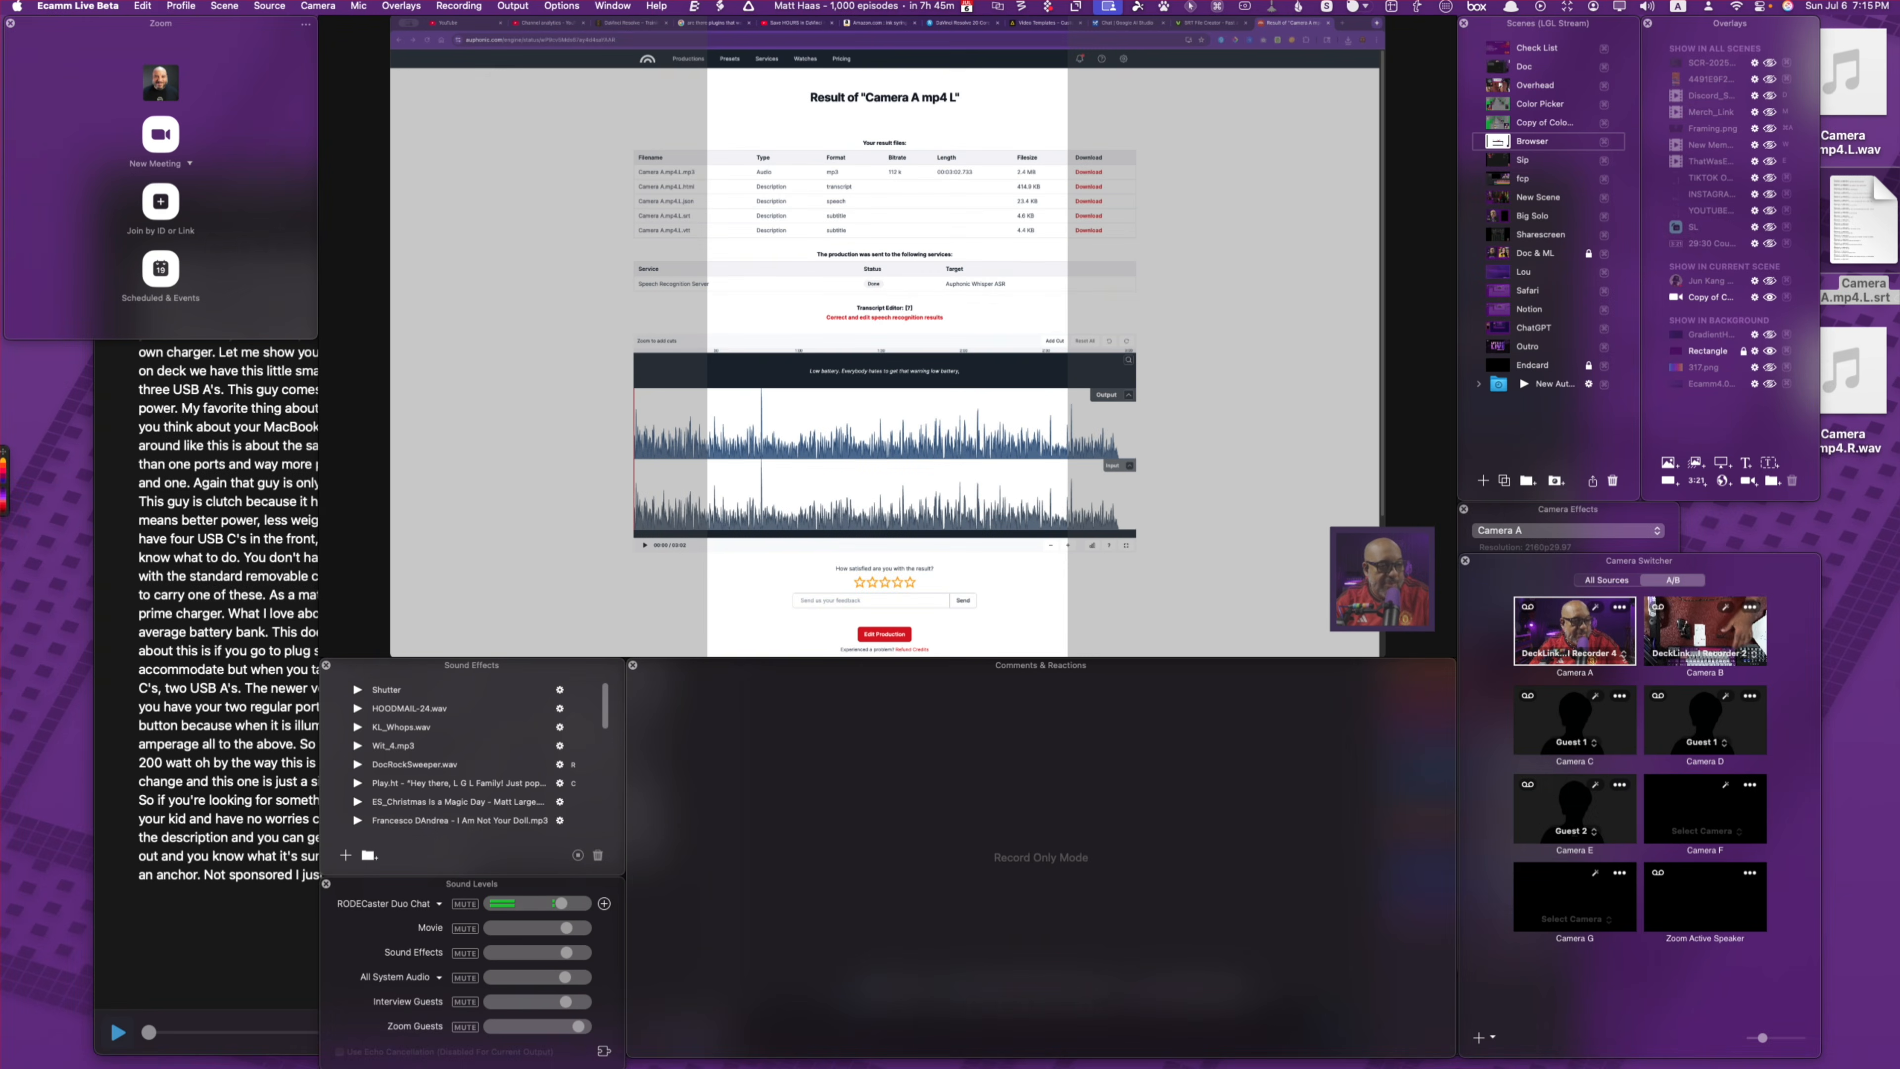
click(1785, 1053)
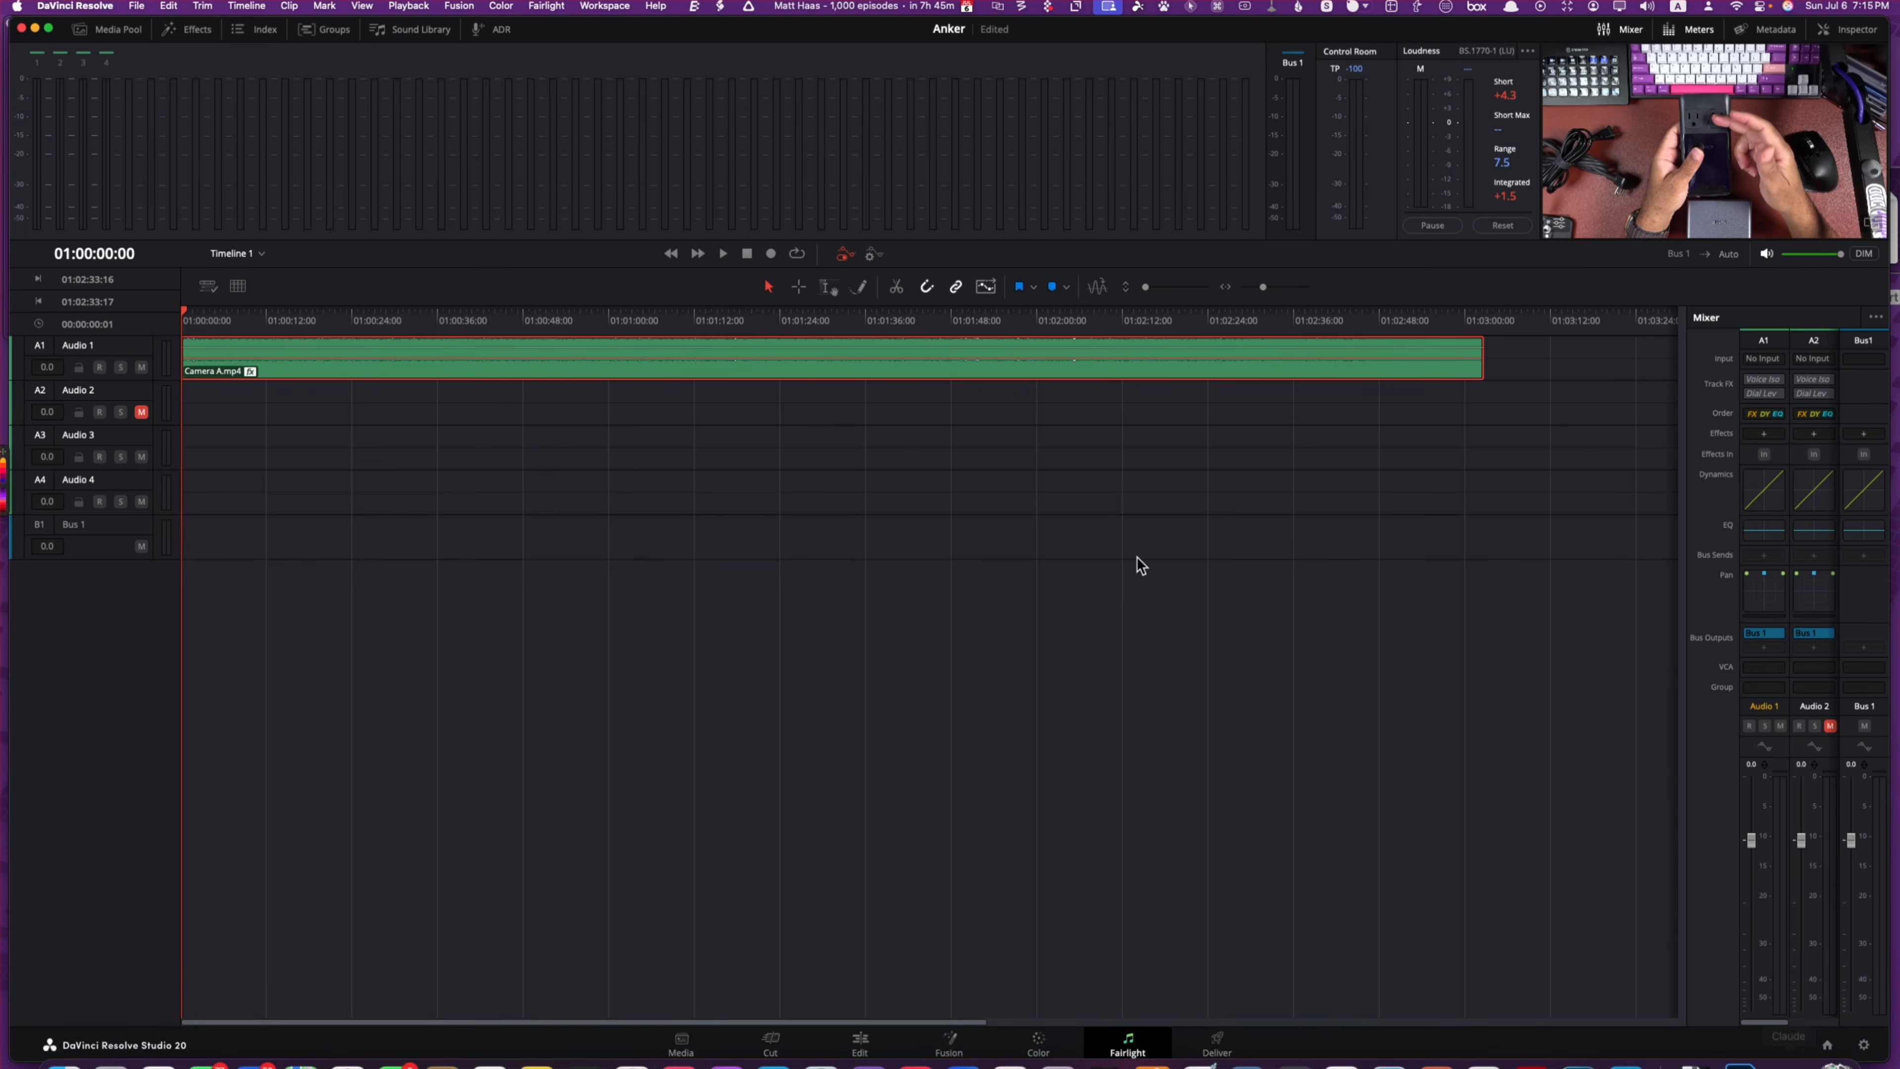
click(770, 1042)
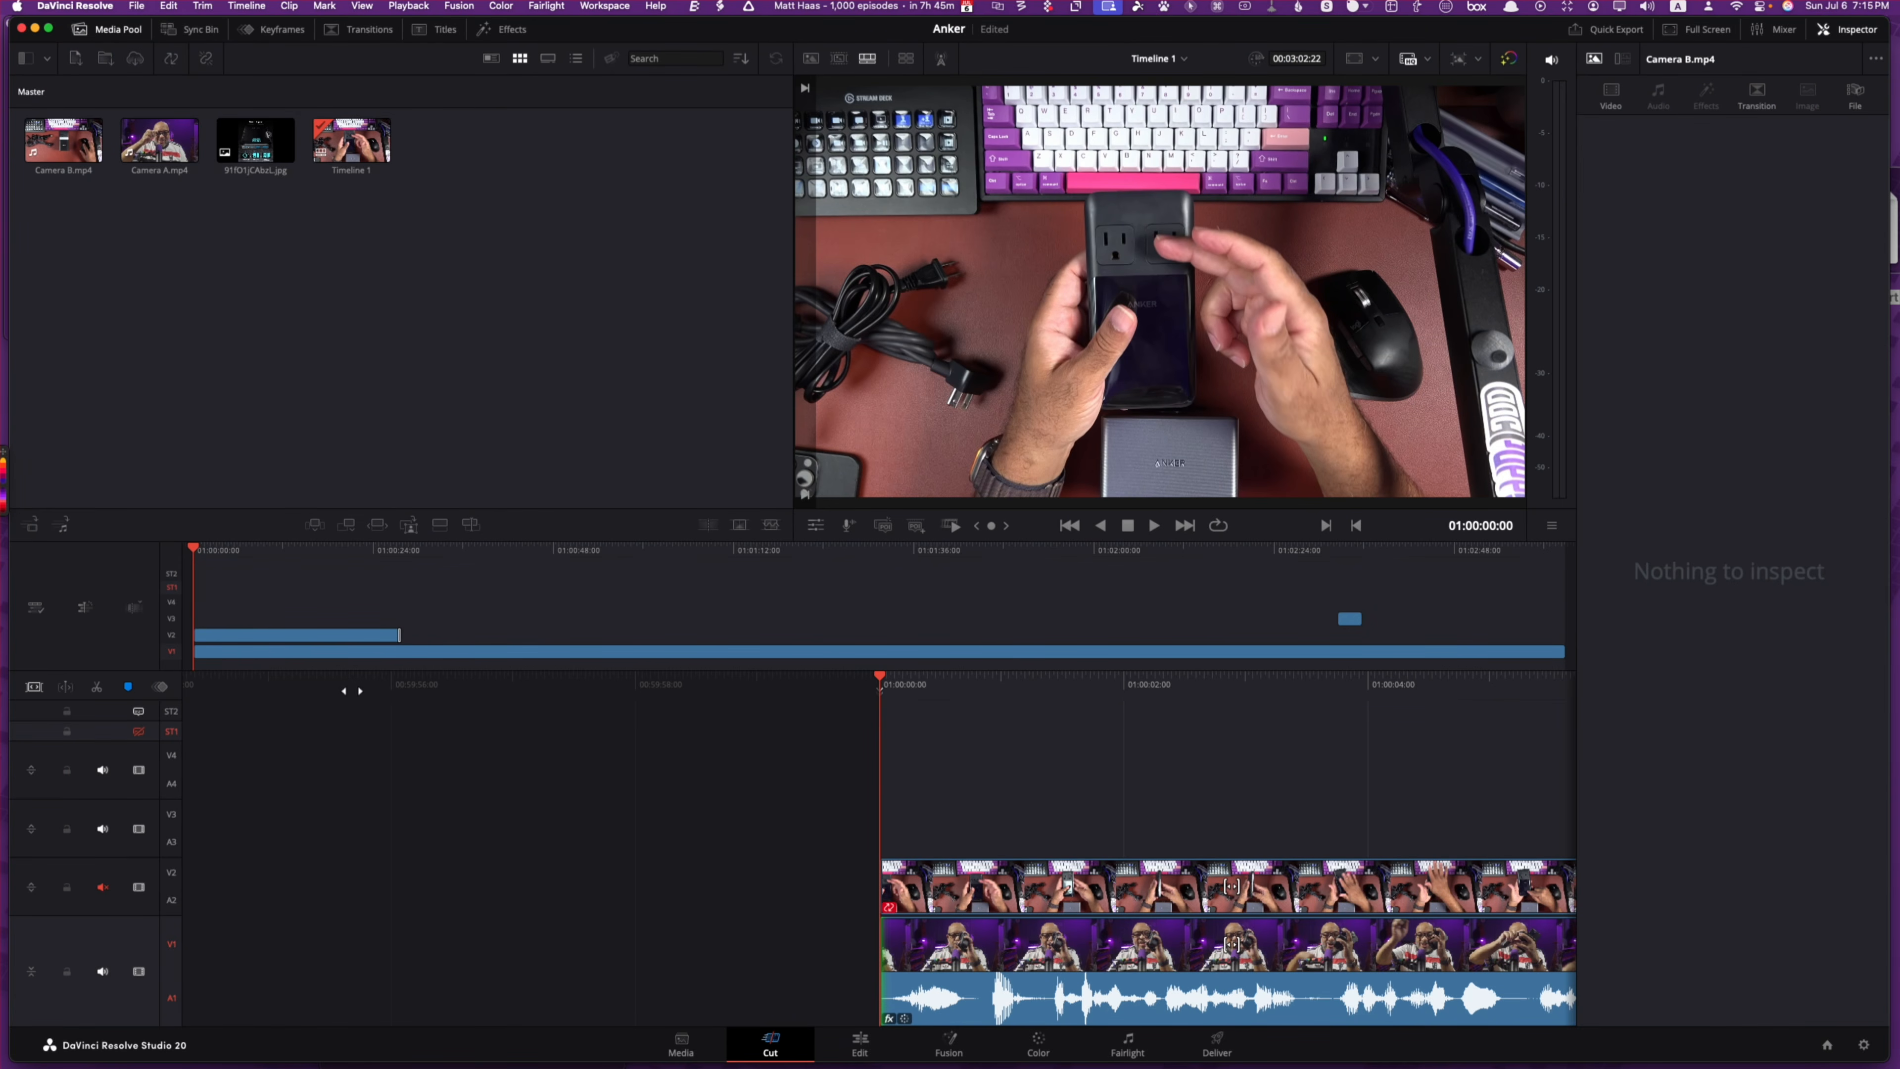
Step: Import Camera A.mp4.L.srt from the Desktop via File > Import > Subtitle
click(409, 342)
click(135, 7)
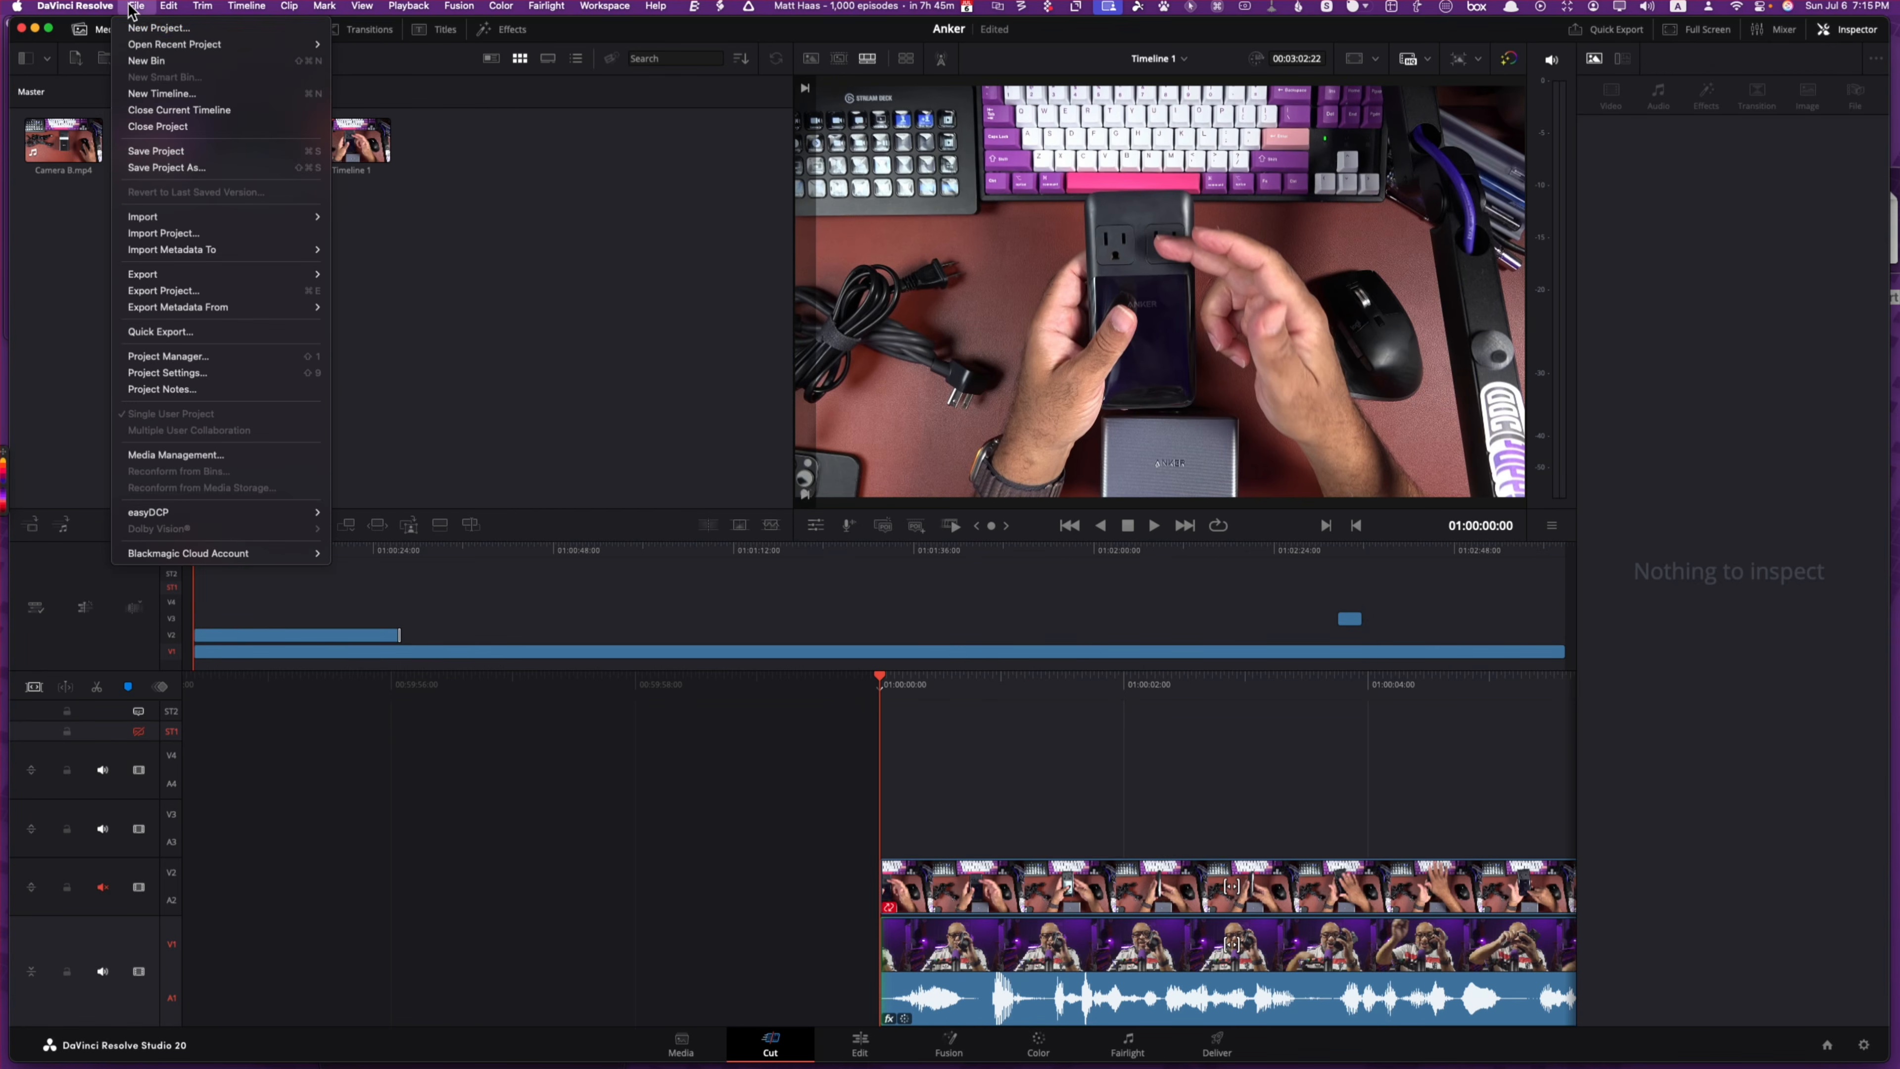
mouse_move(169, 220)
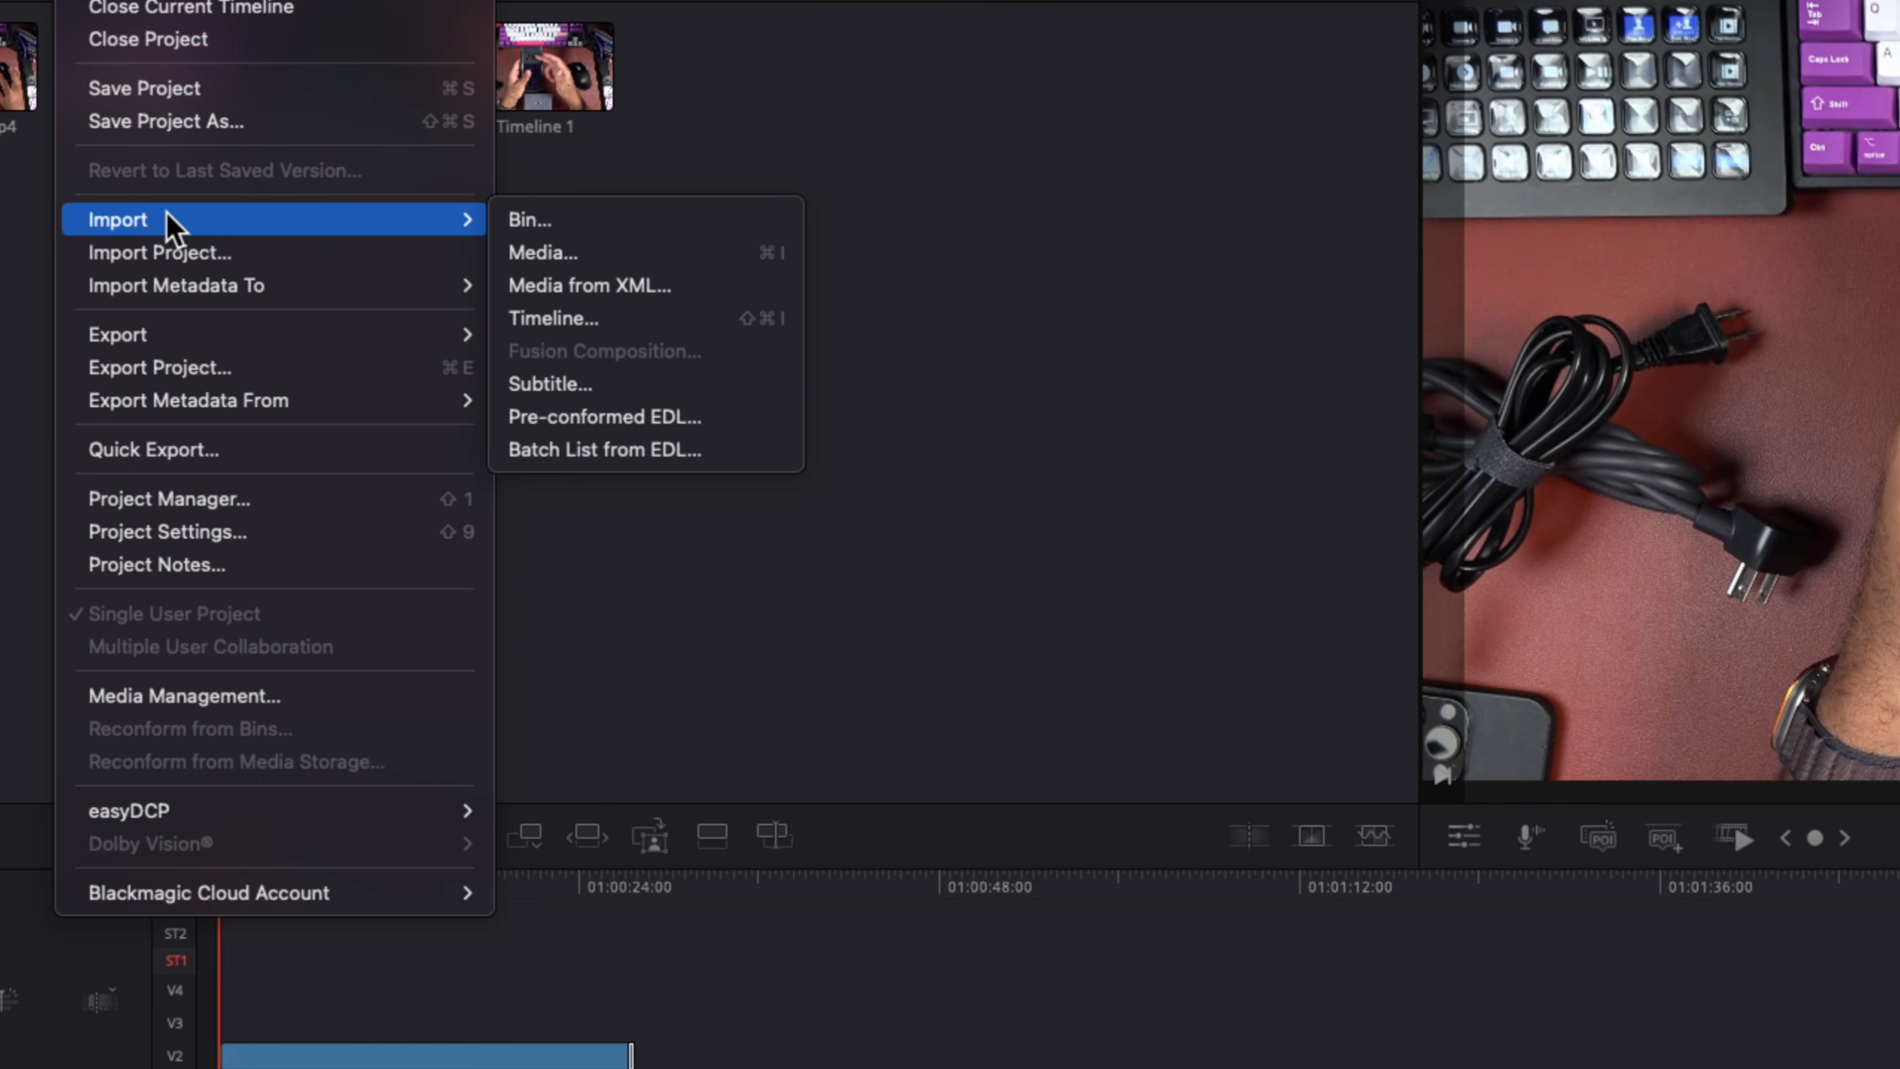
click(590, 384)
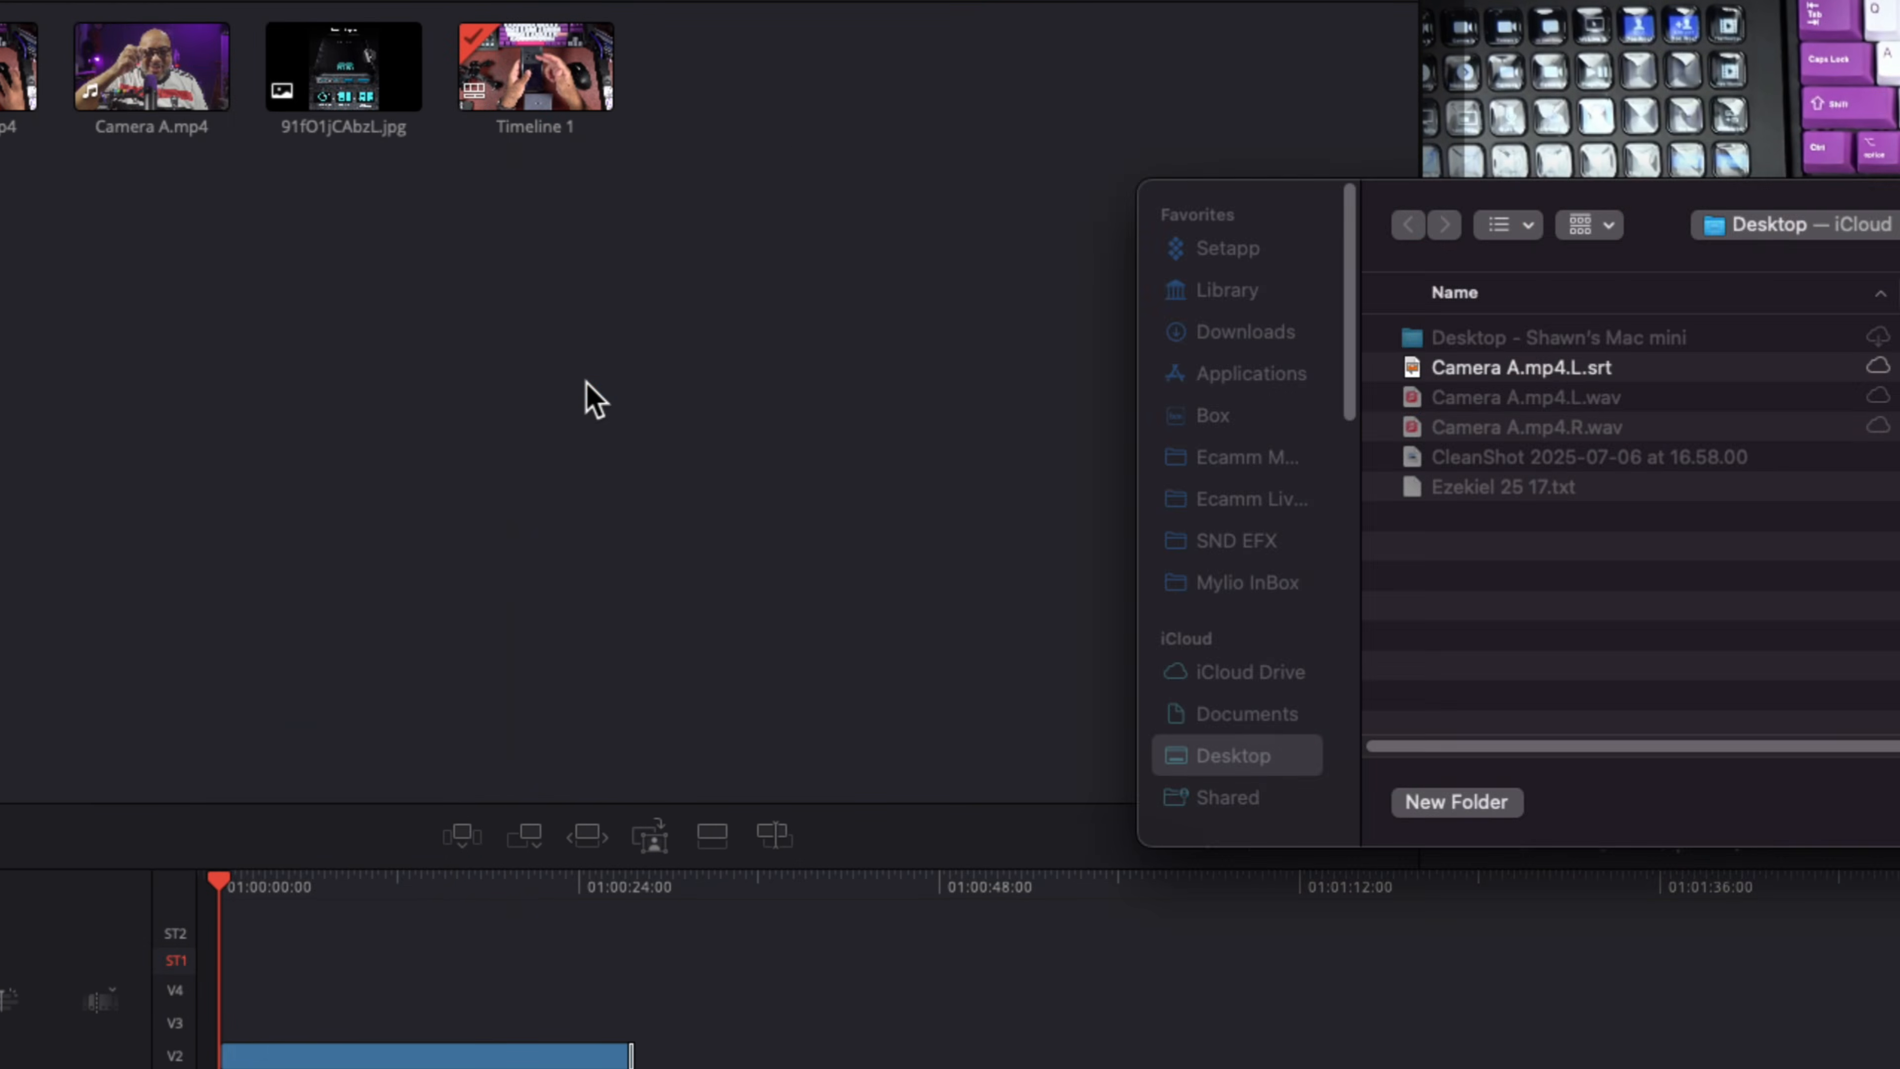
click(1504, 368)
drag(1534, 225, 890, 206)
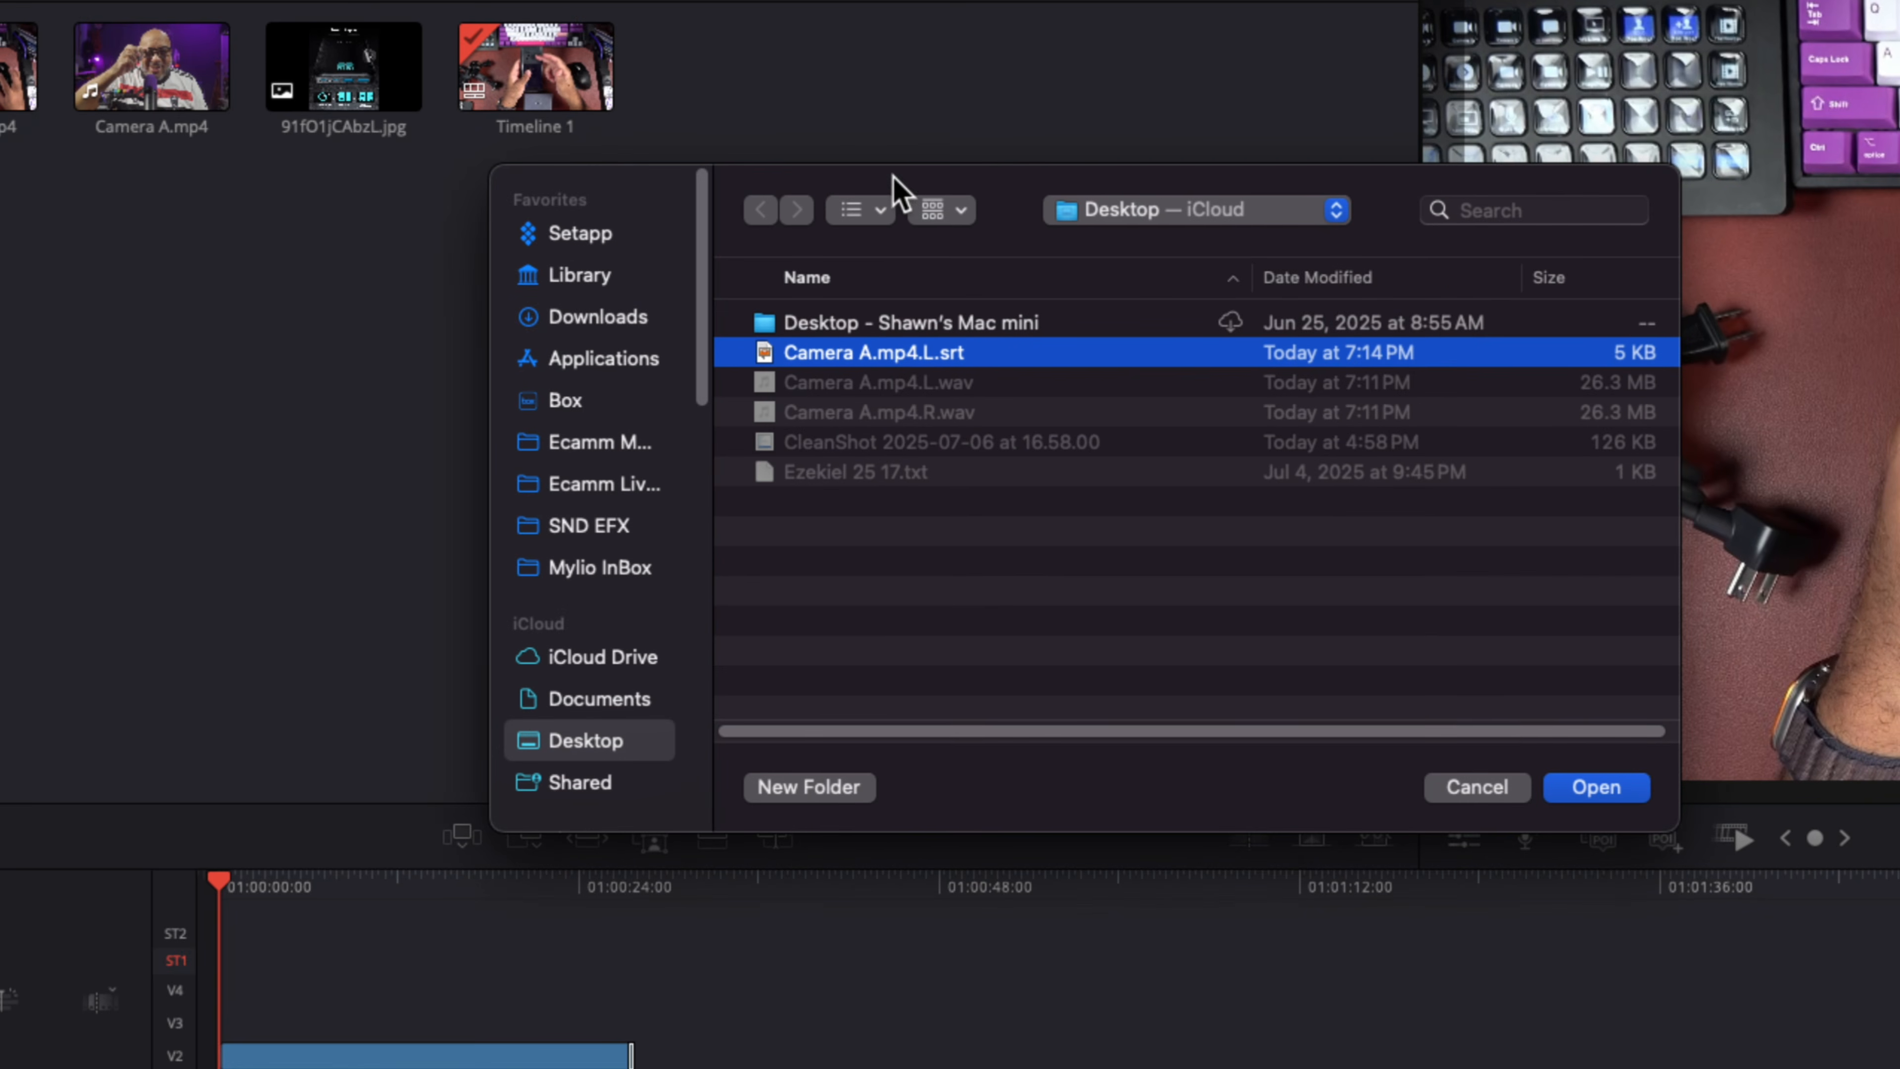
click(1596, 786)
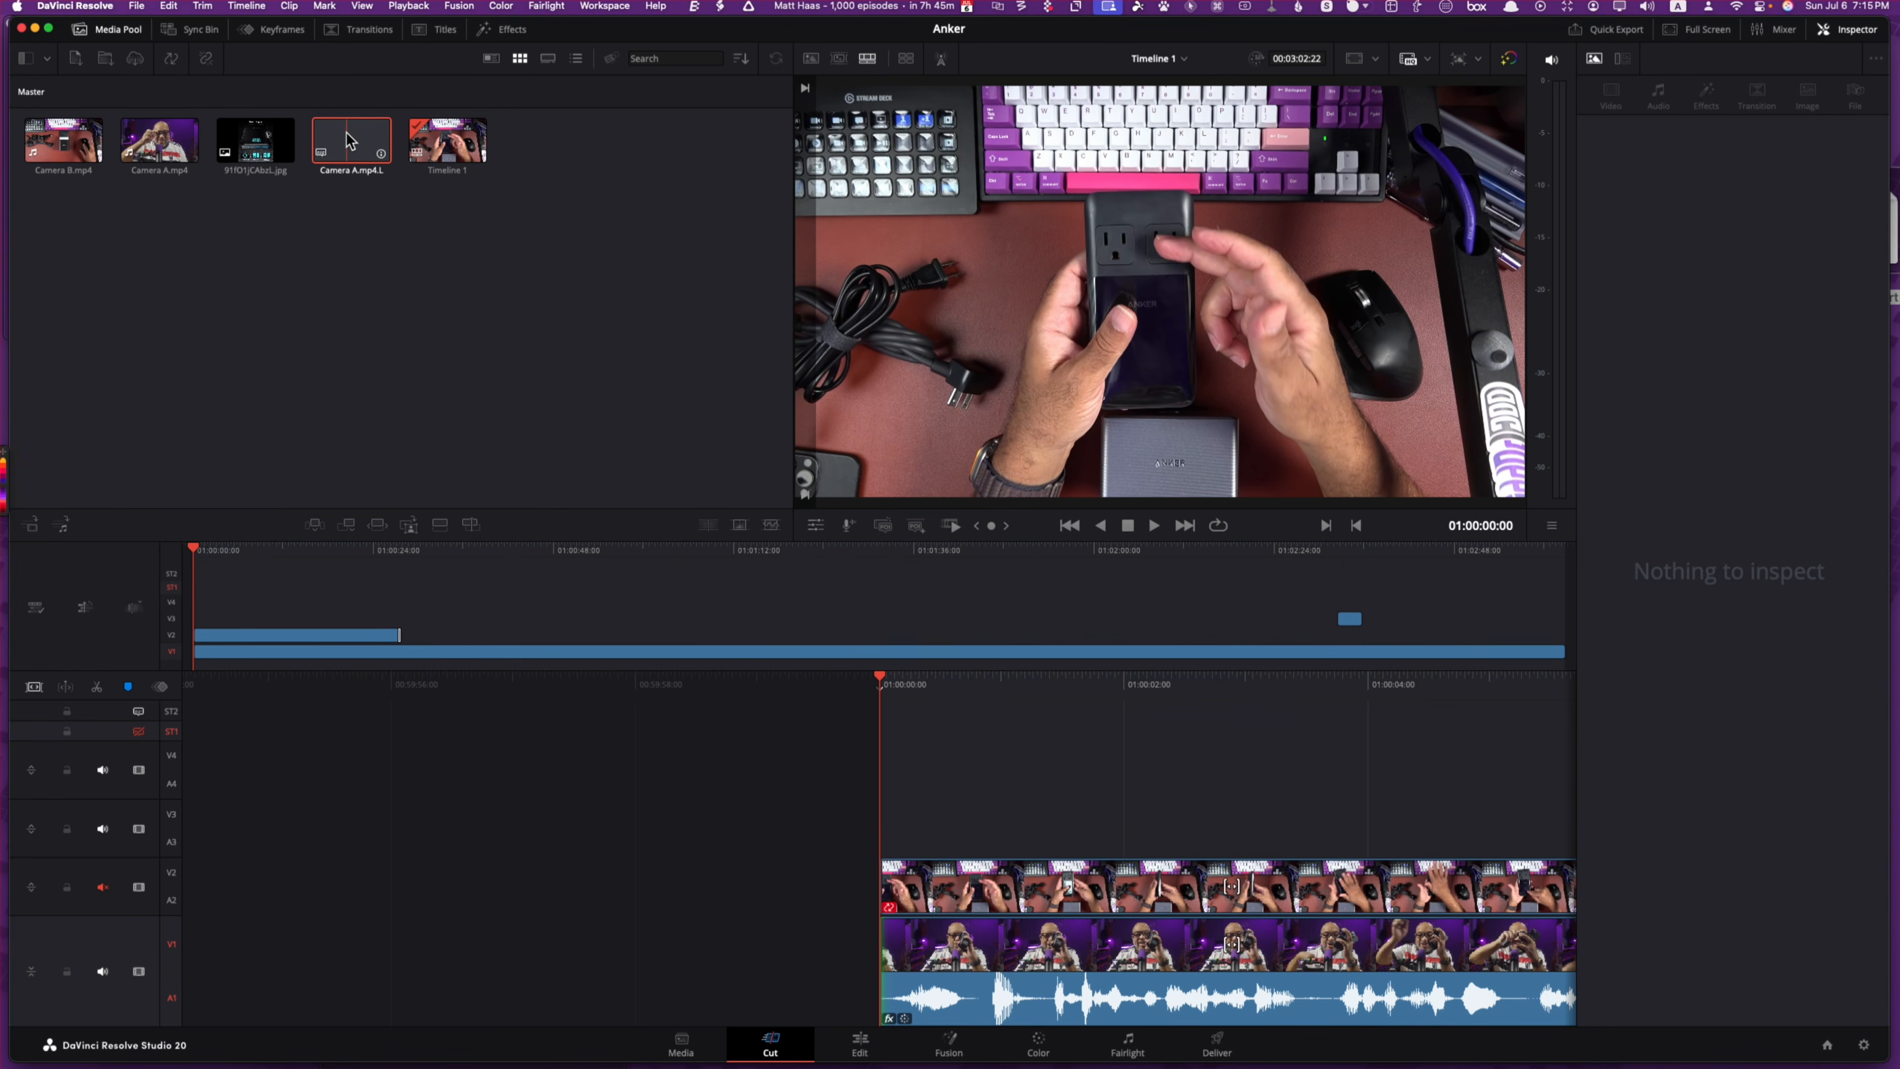
Step: Place the Camera A.mp4.L subtitles on the timeline, enable ST1, and play them back to check timing
drag(348, 140, 809, 735)
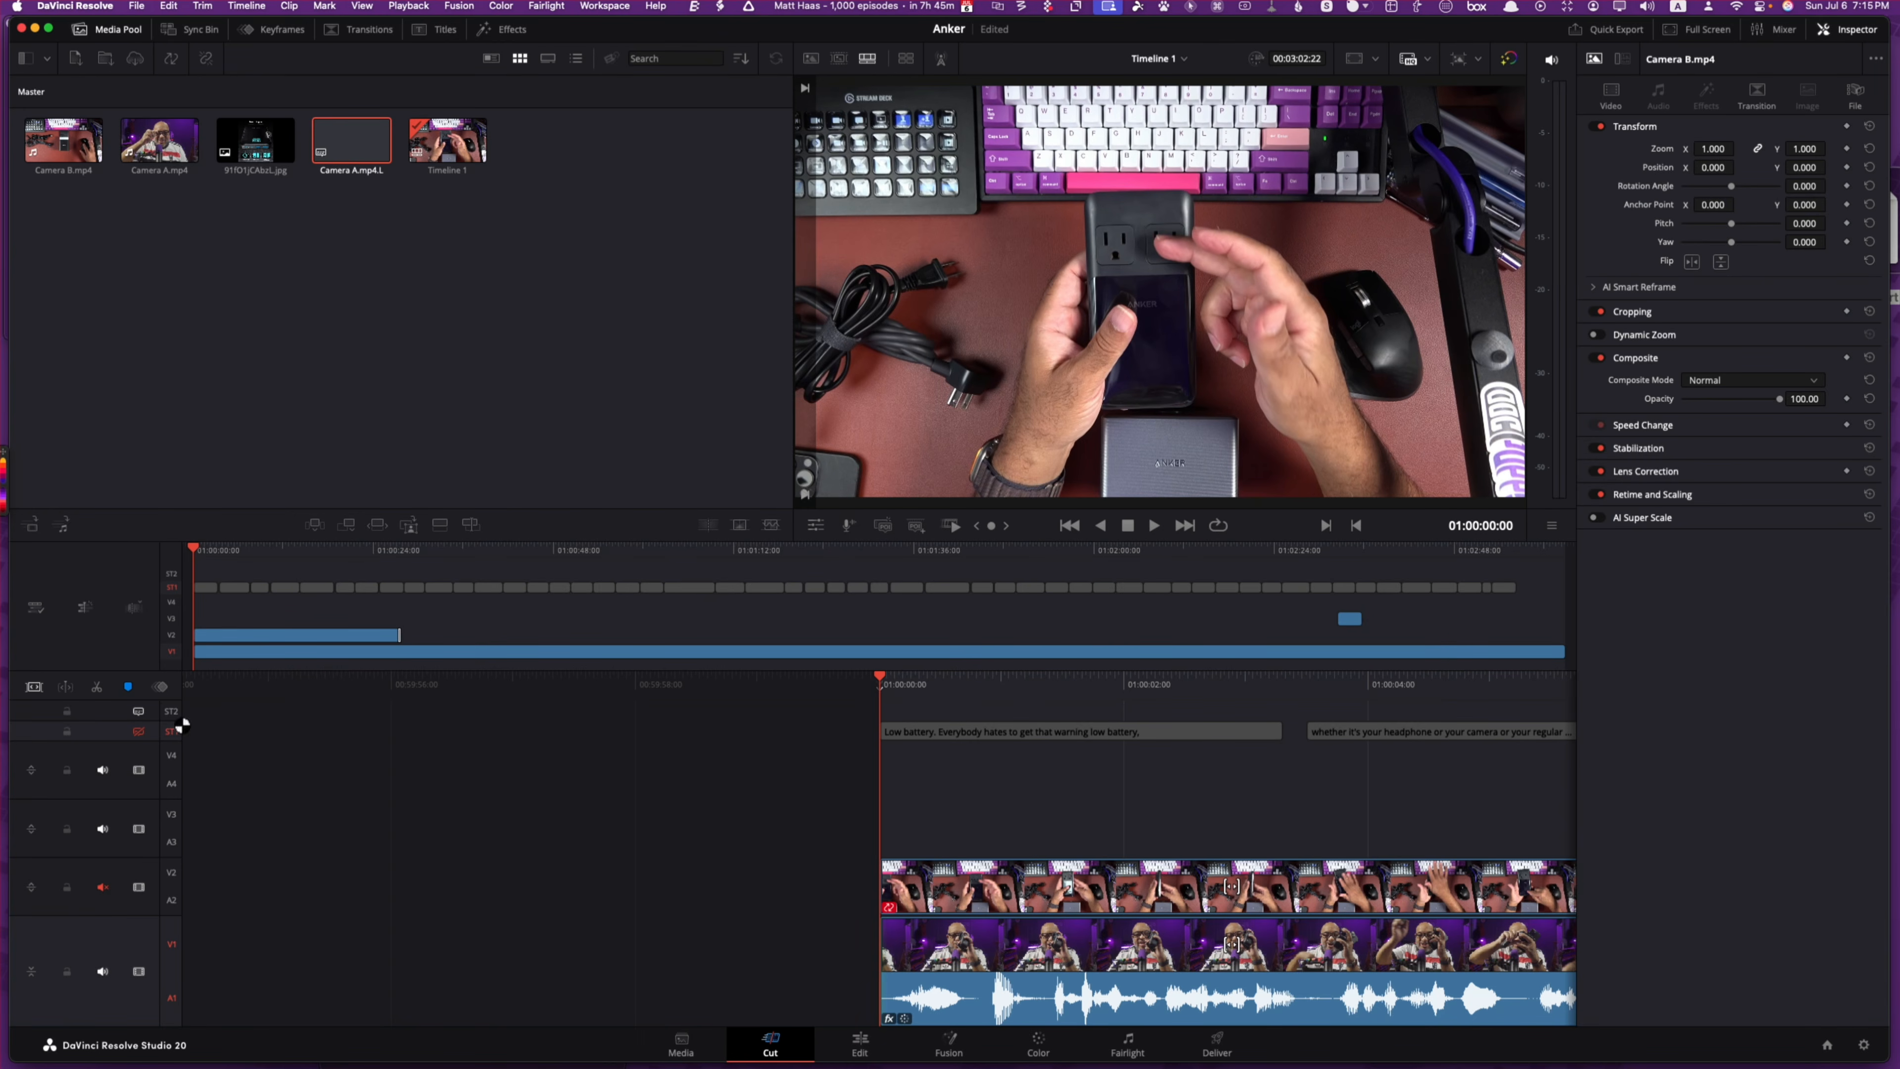
click(138, 732)
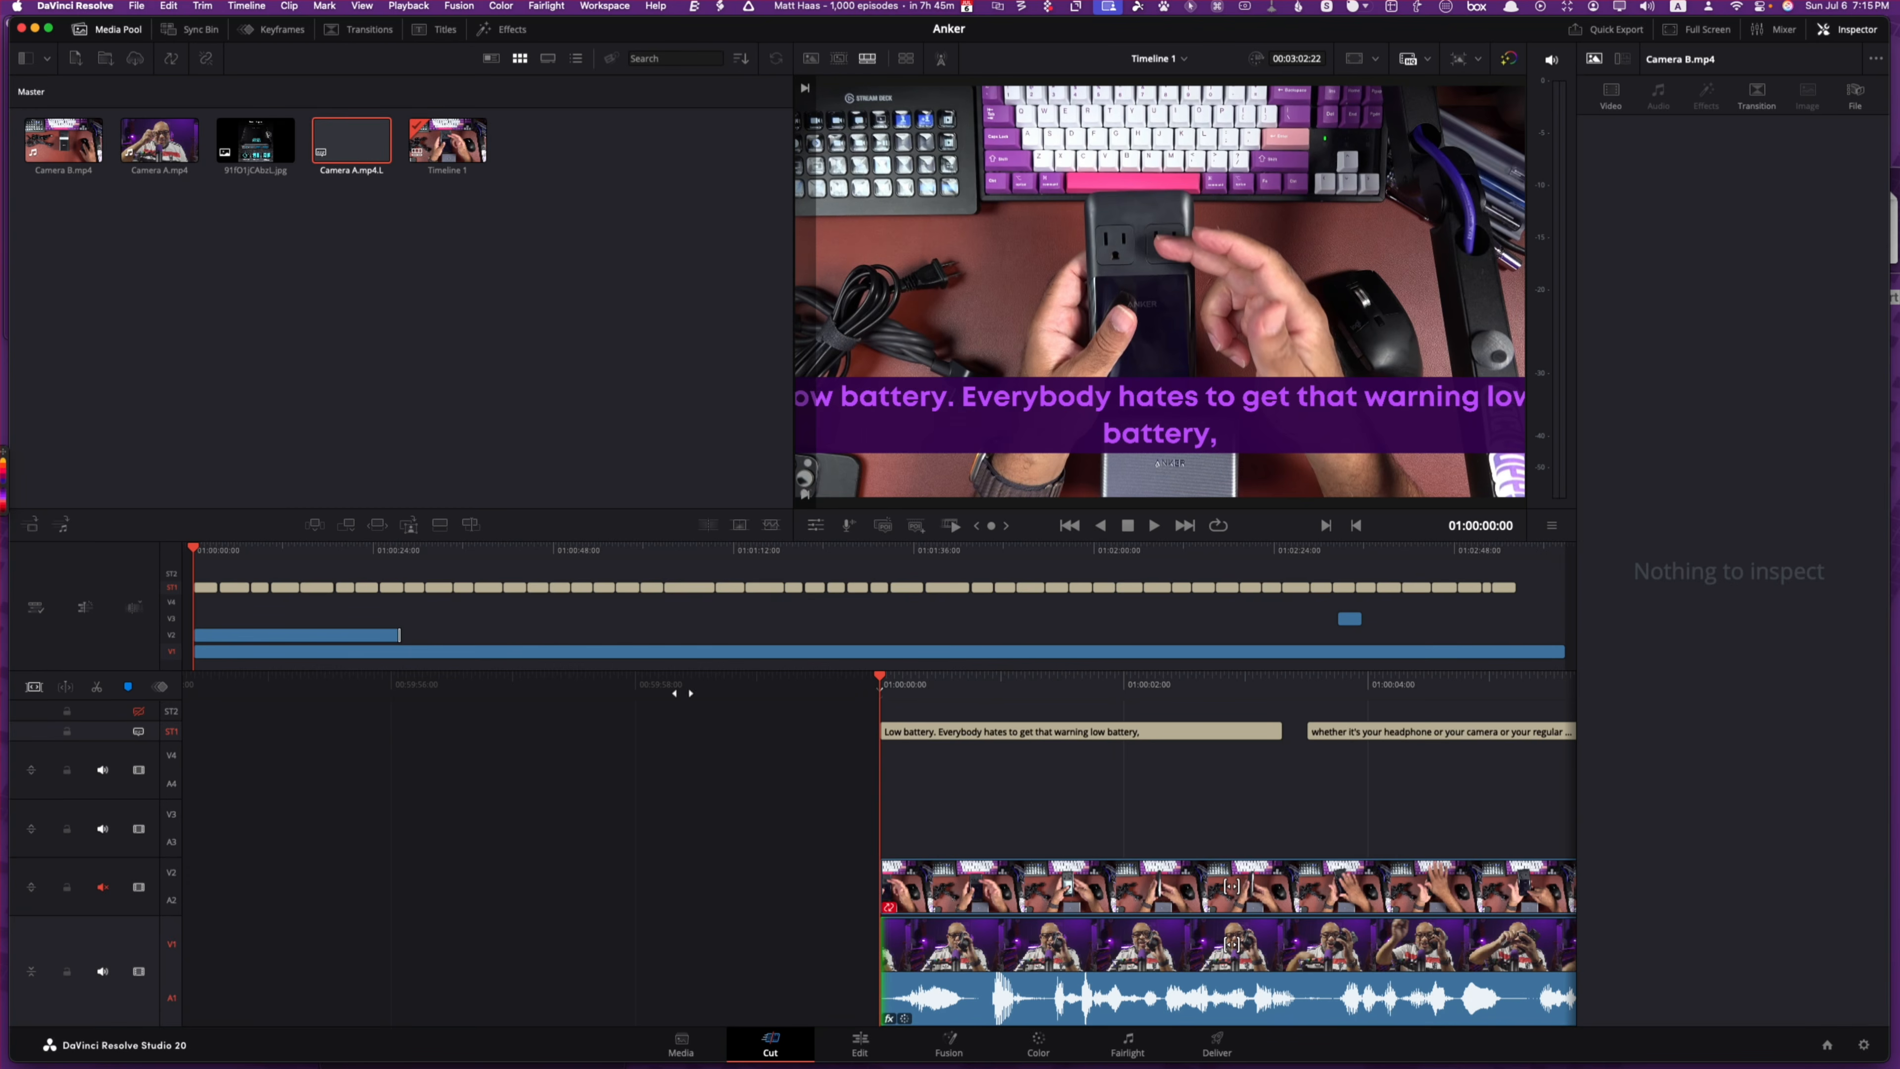
key(space)
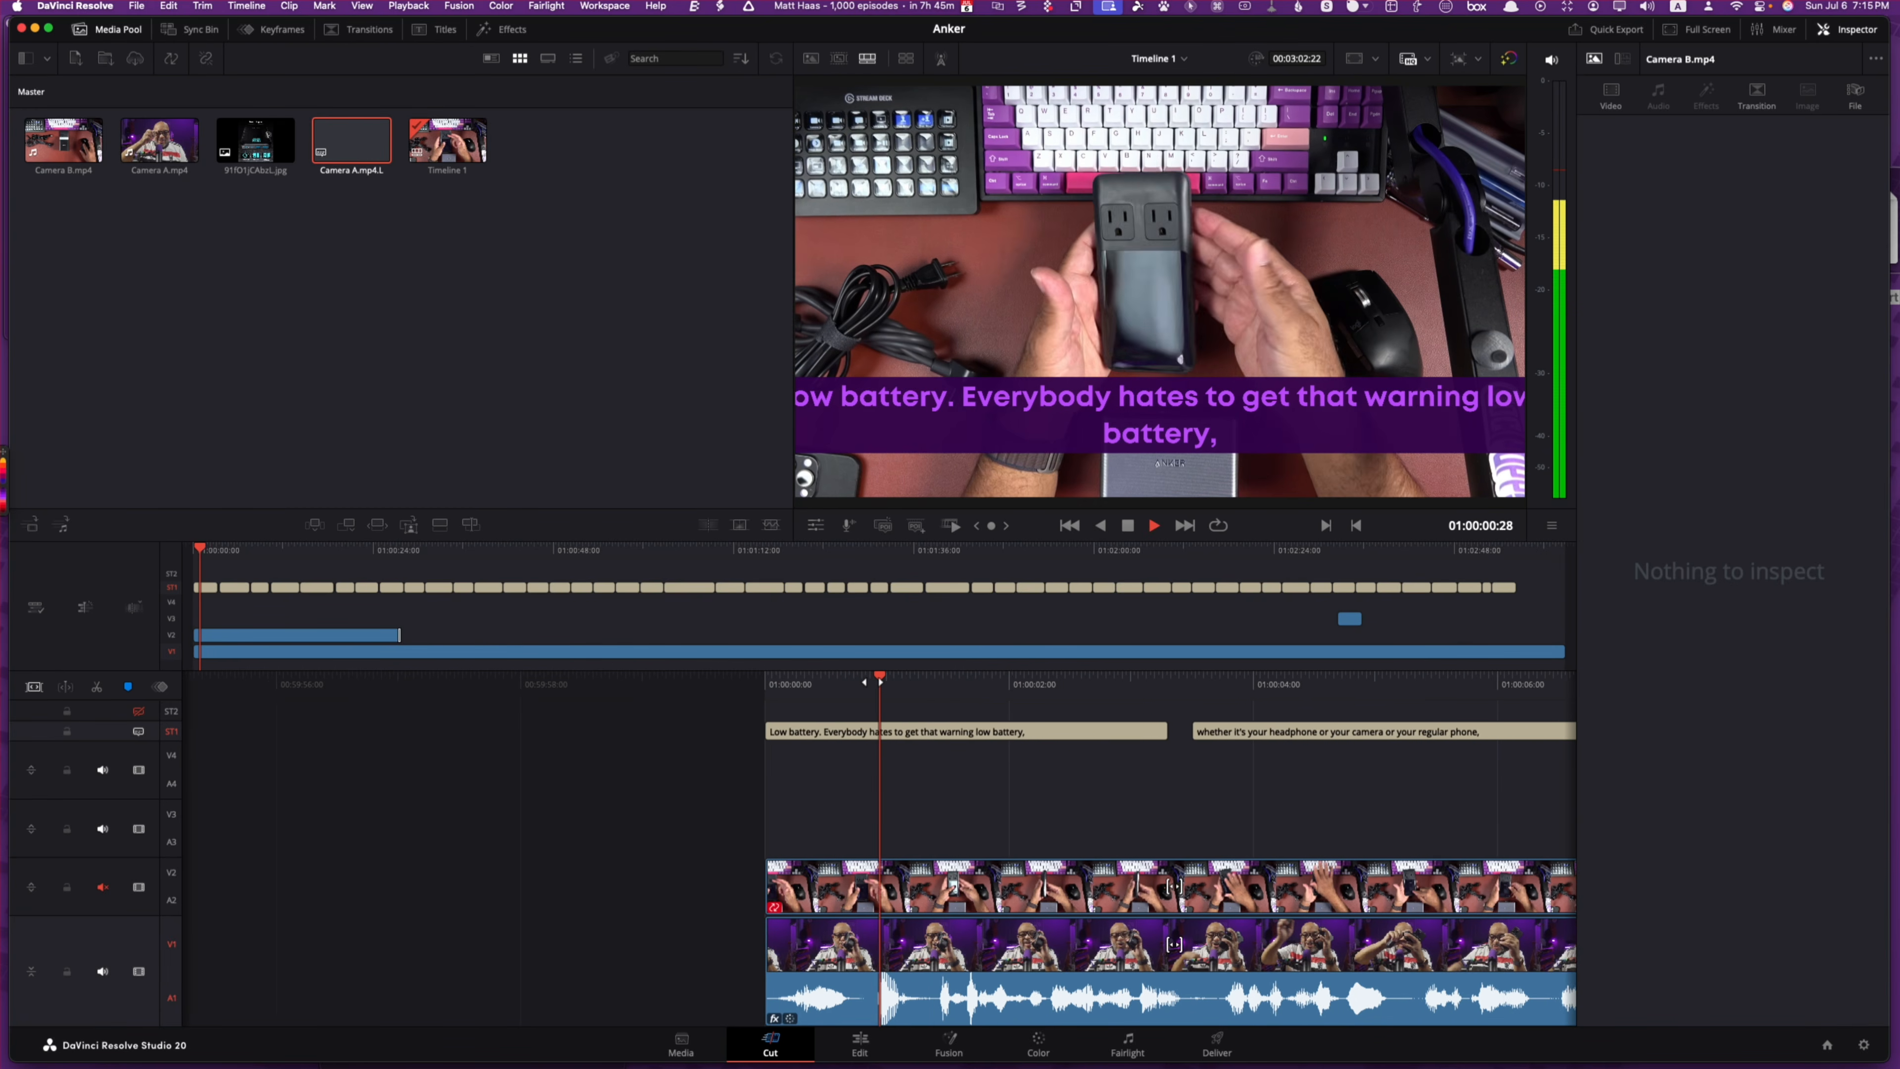
key(space)
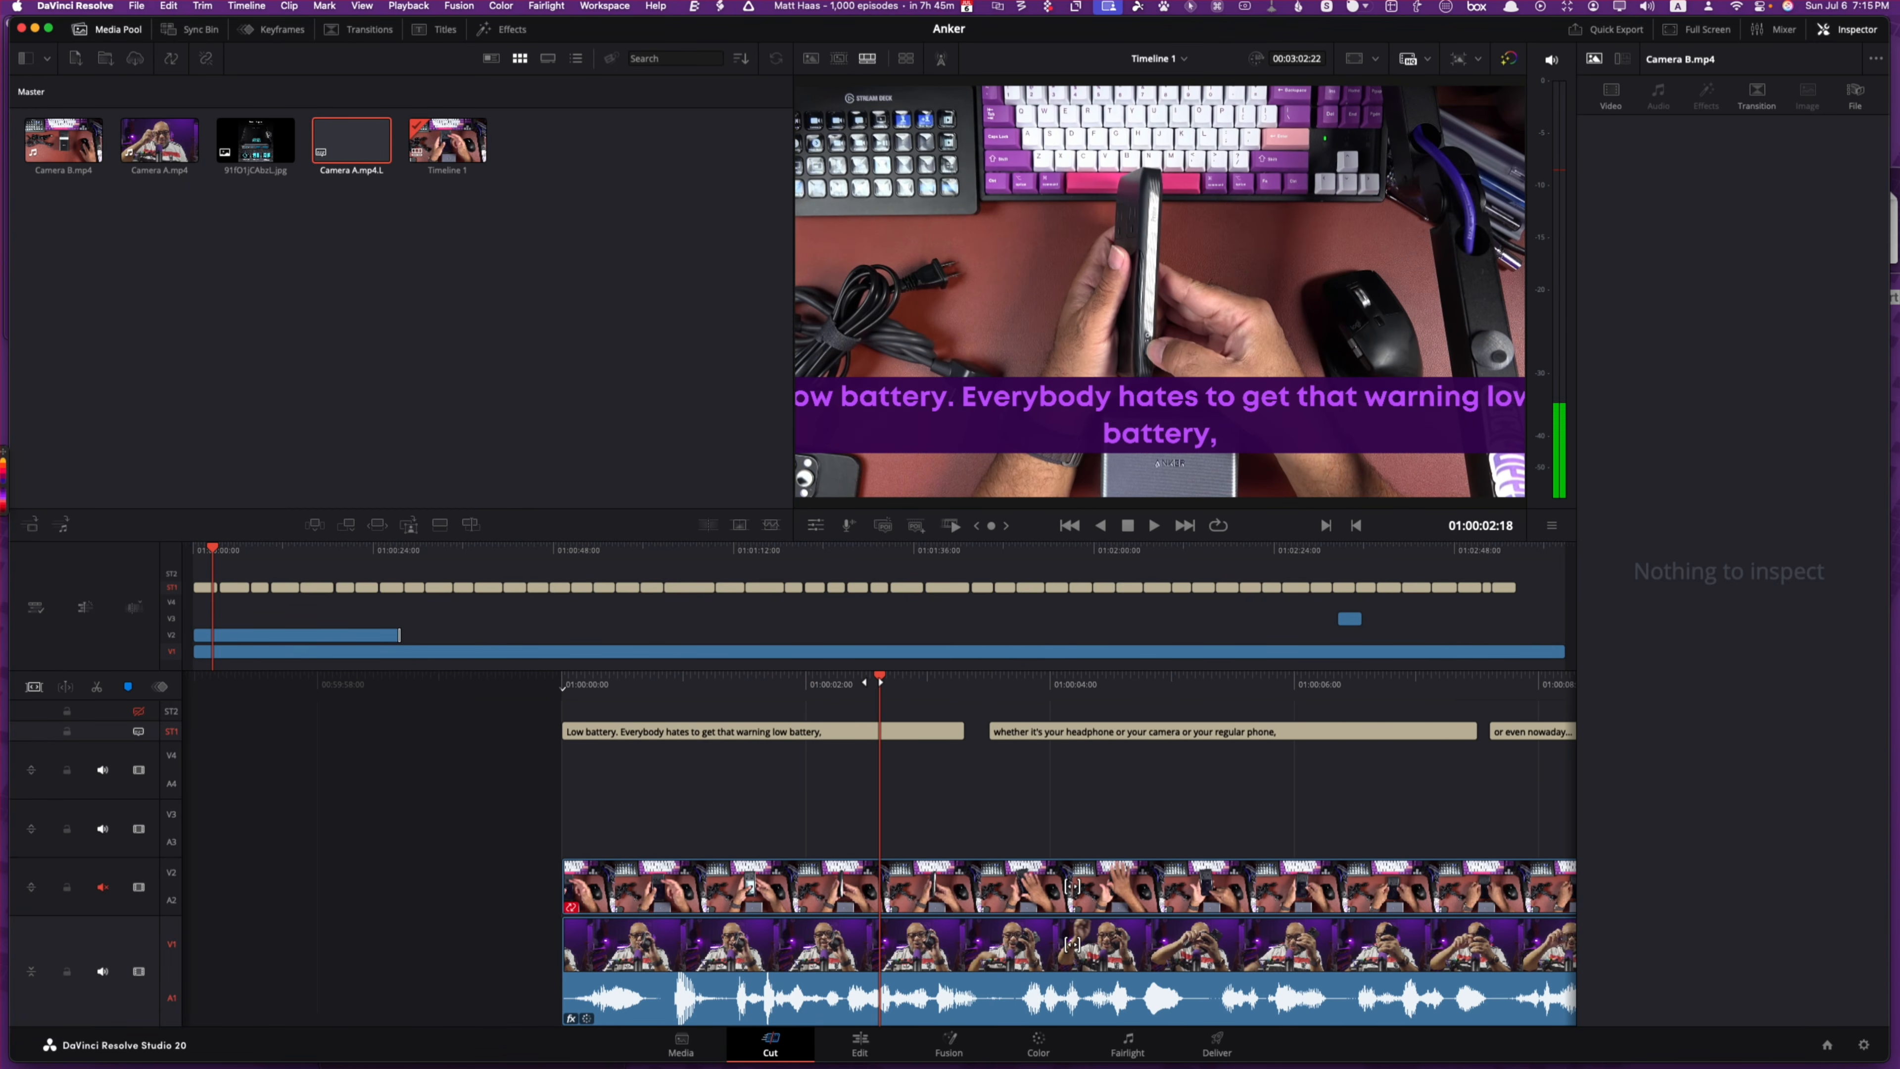
key(space)
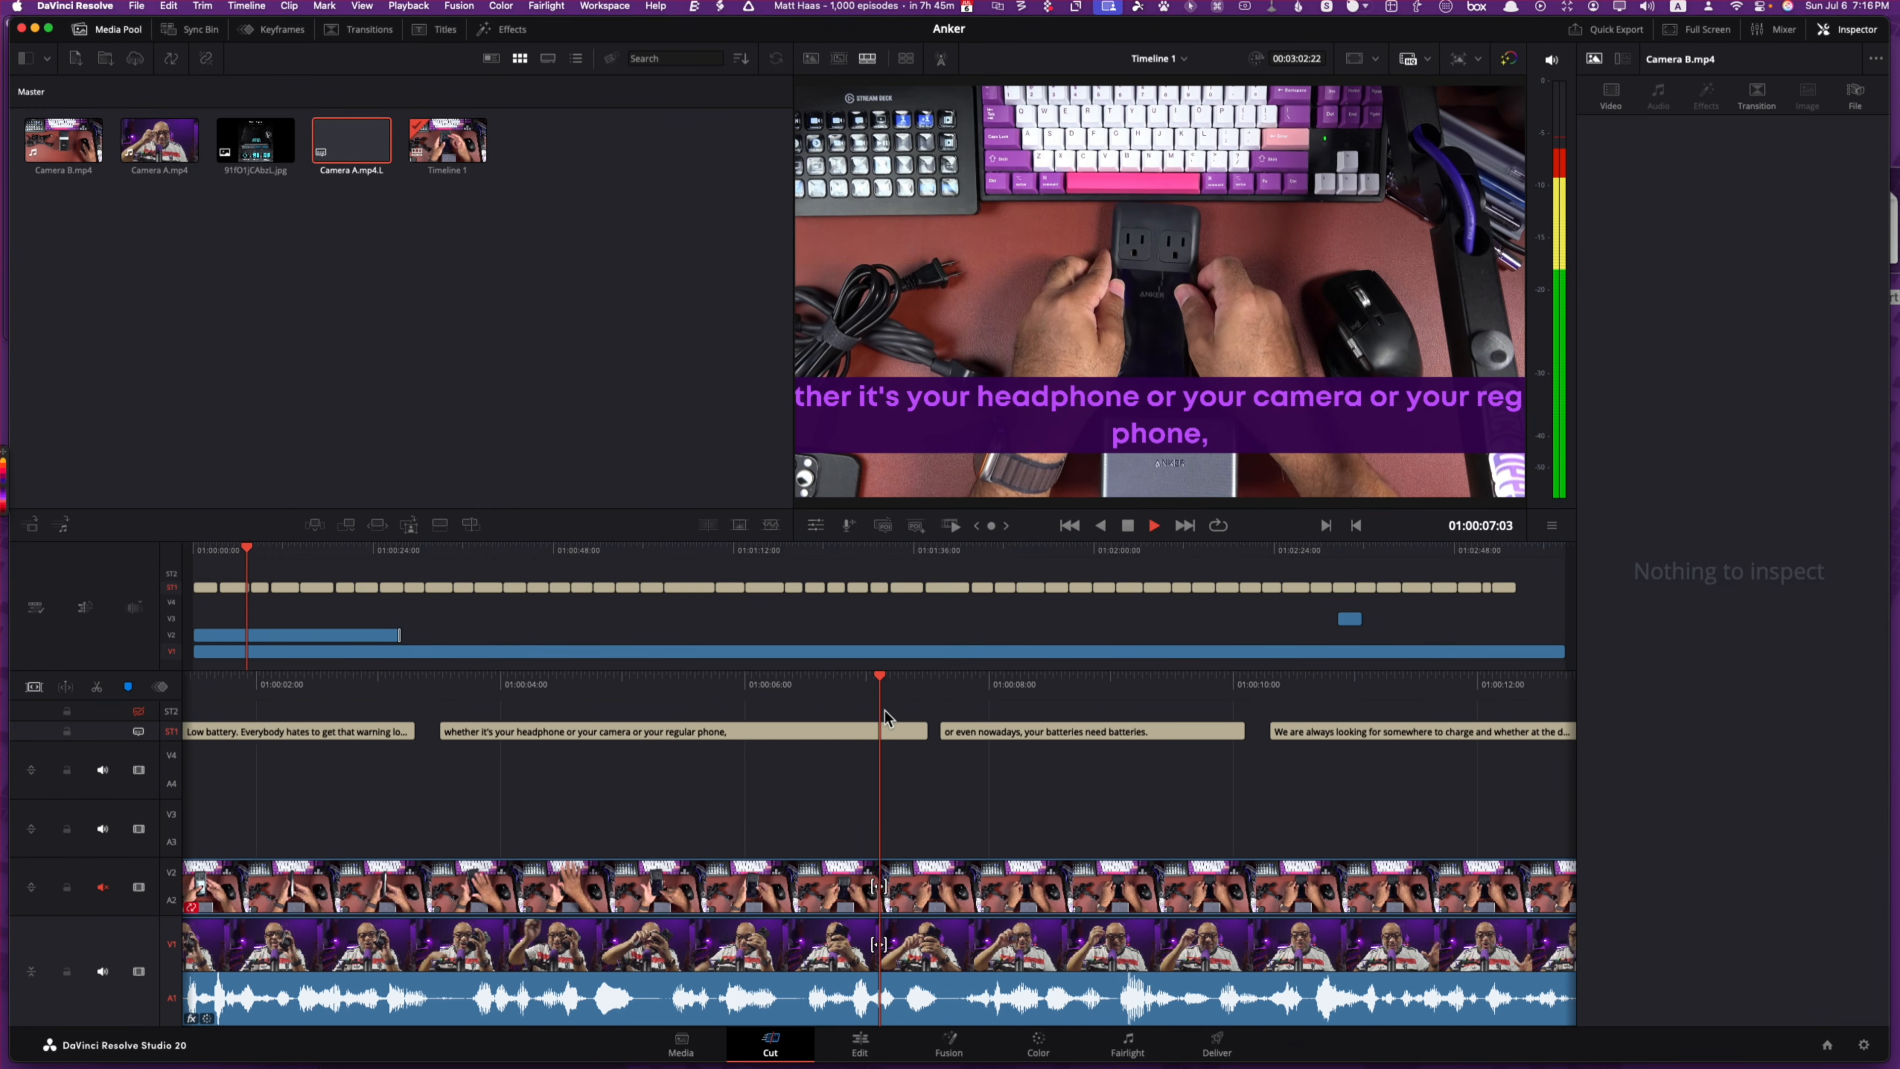
key(space)
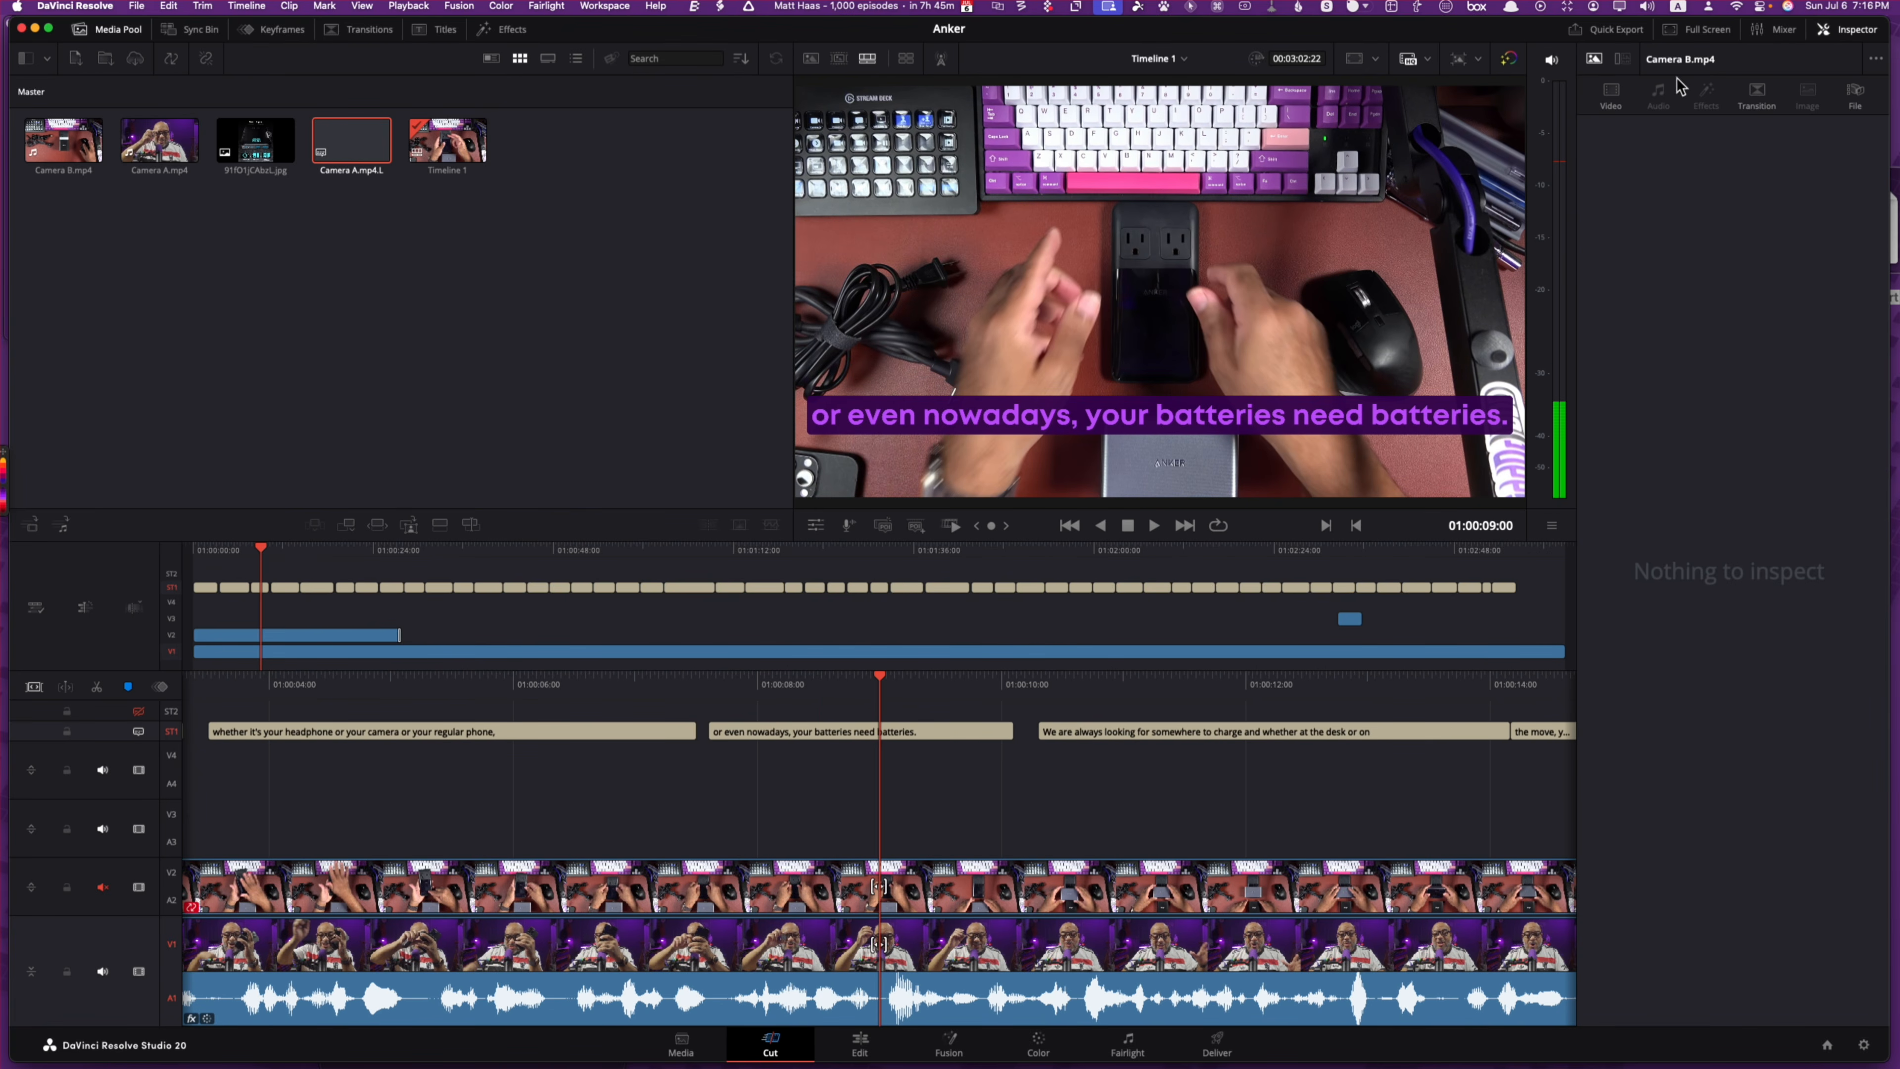
Step: Delete the extra ST2 subtitle track
click(137, 734)
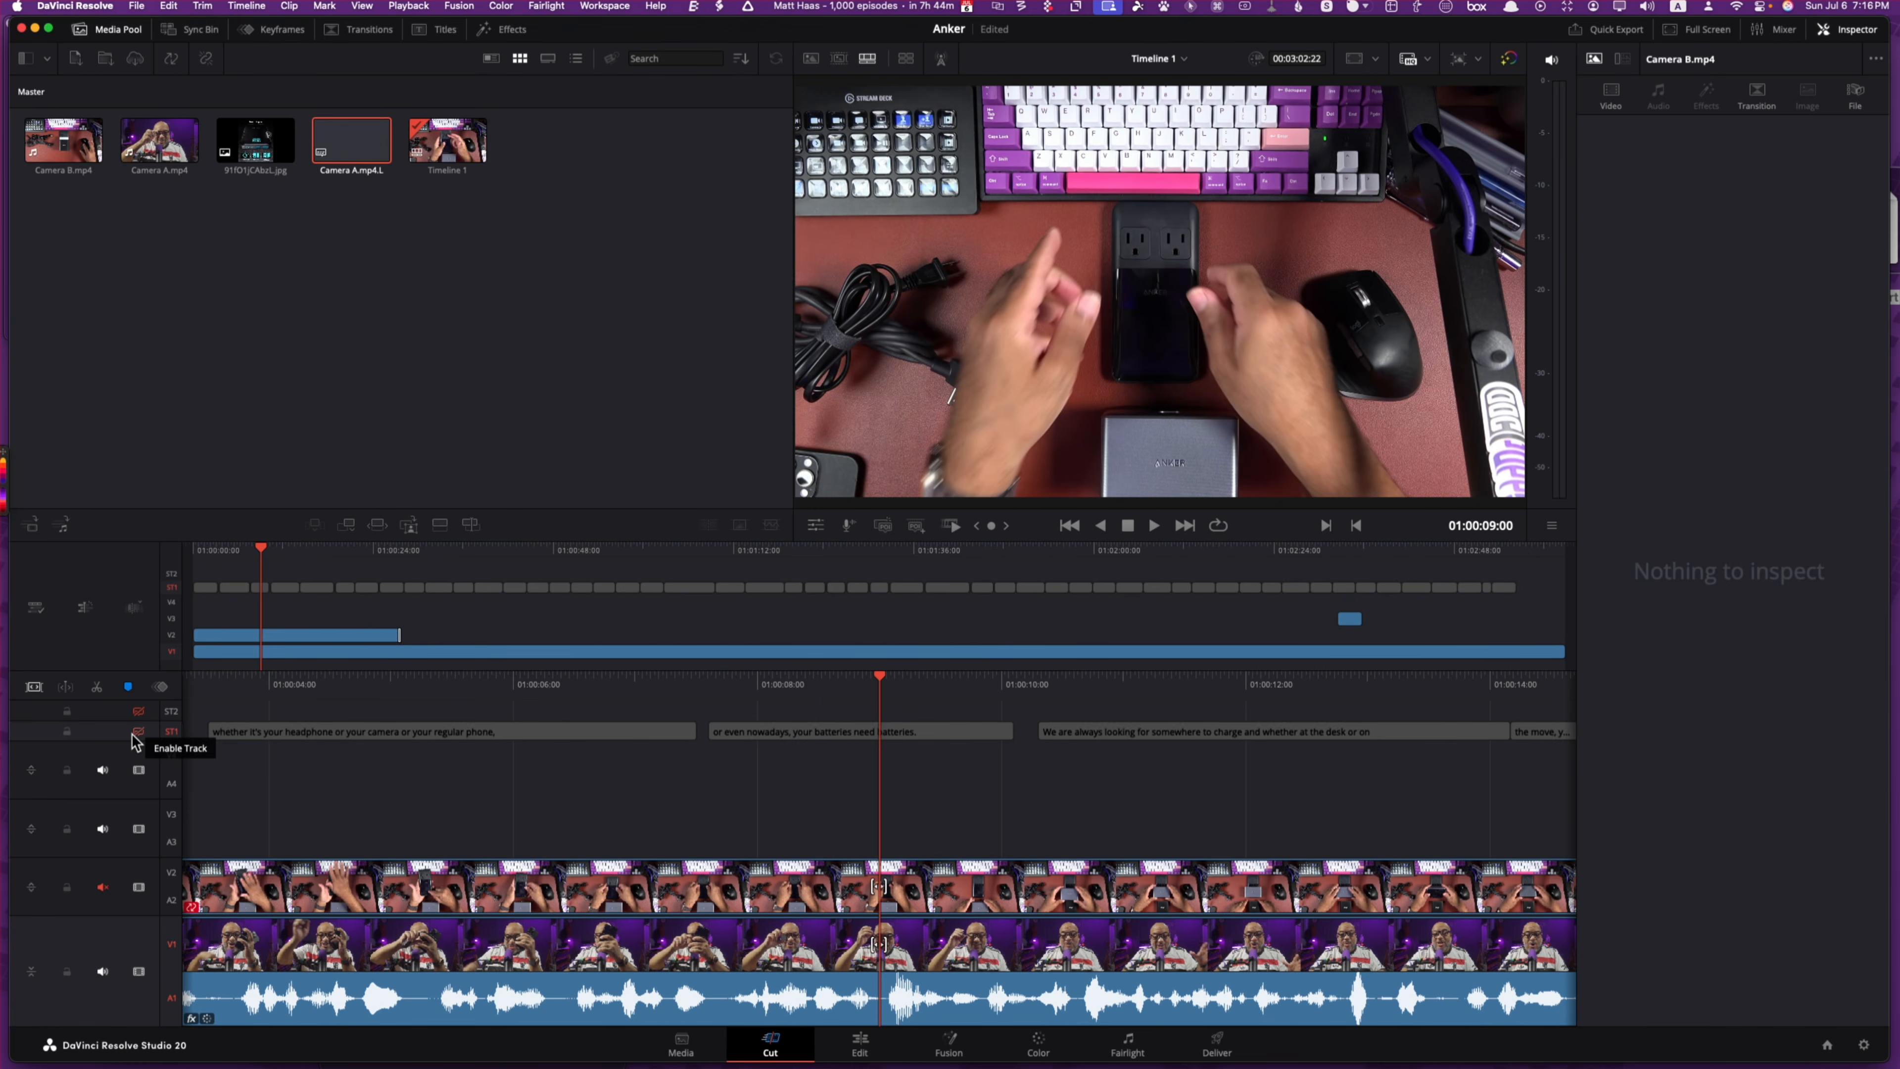
click(137, 731)
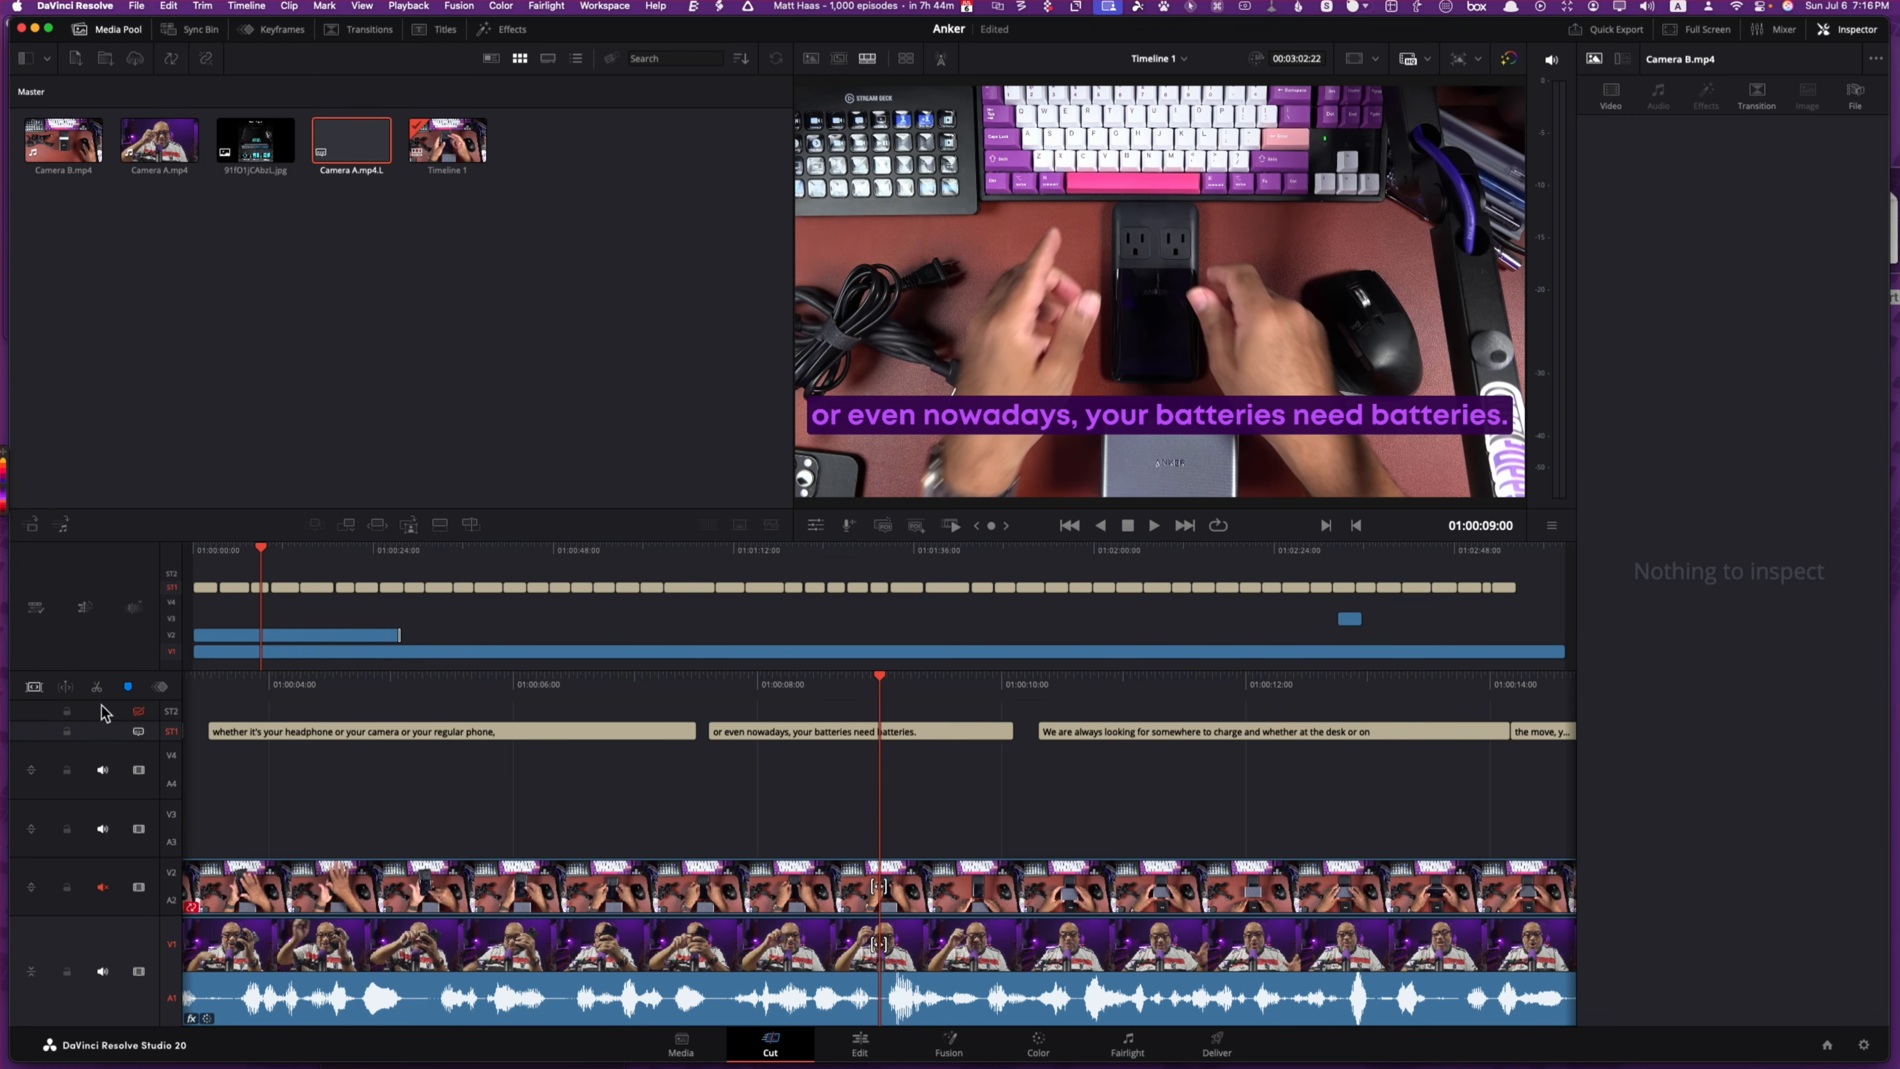
click(104, 720)
right_click(104, 720)
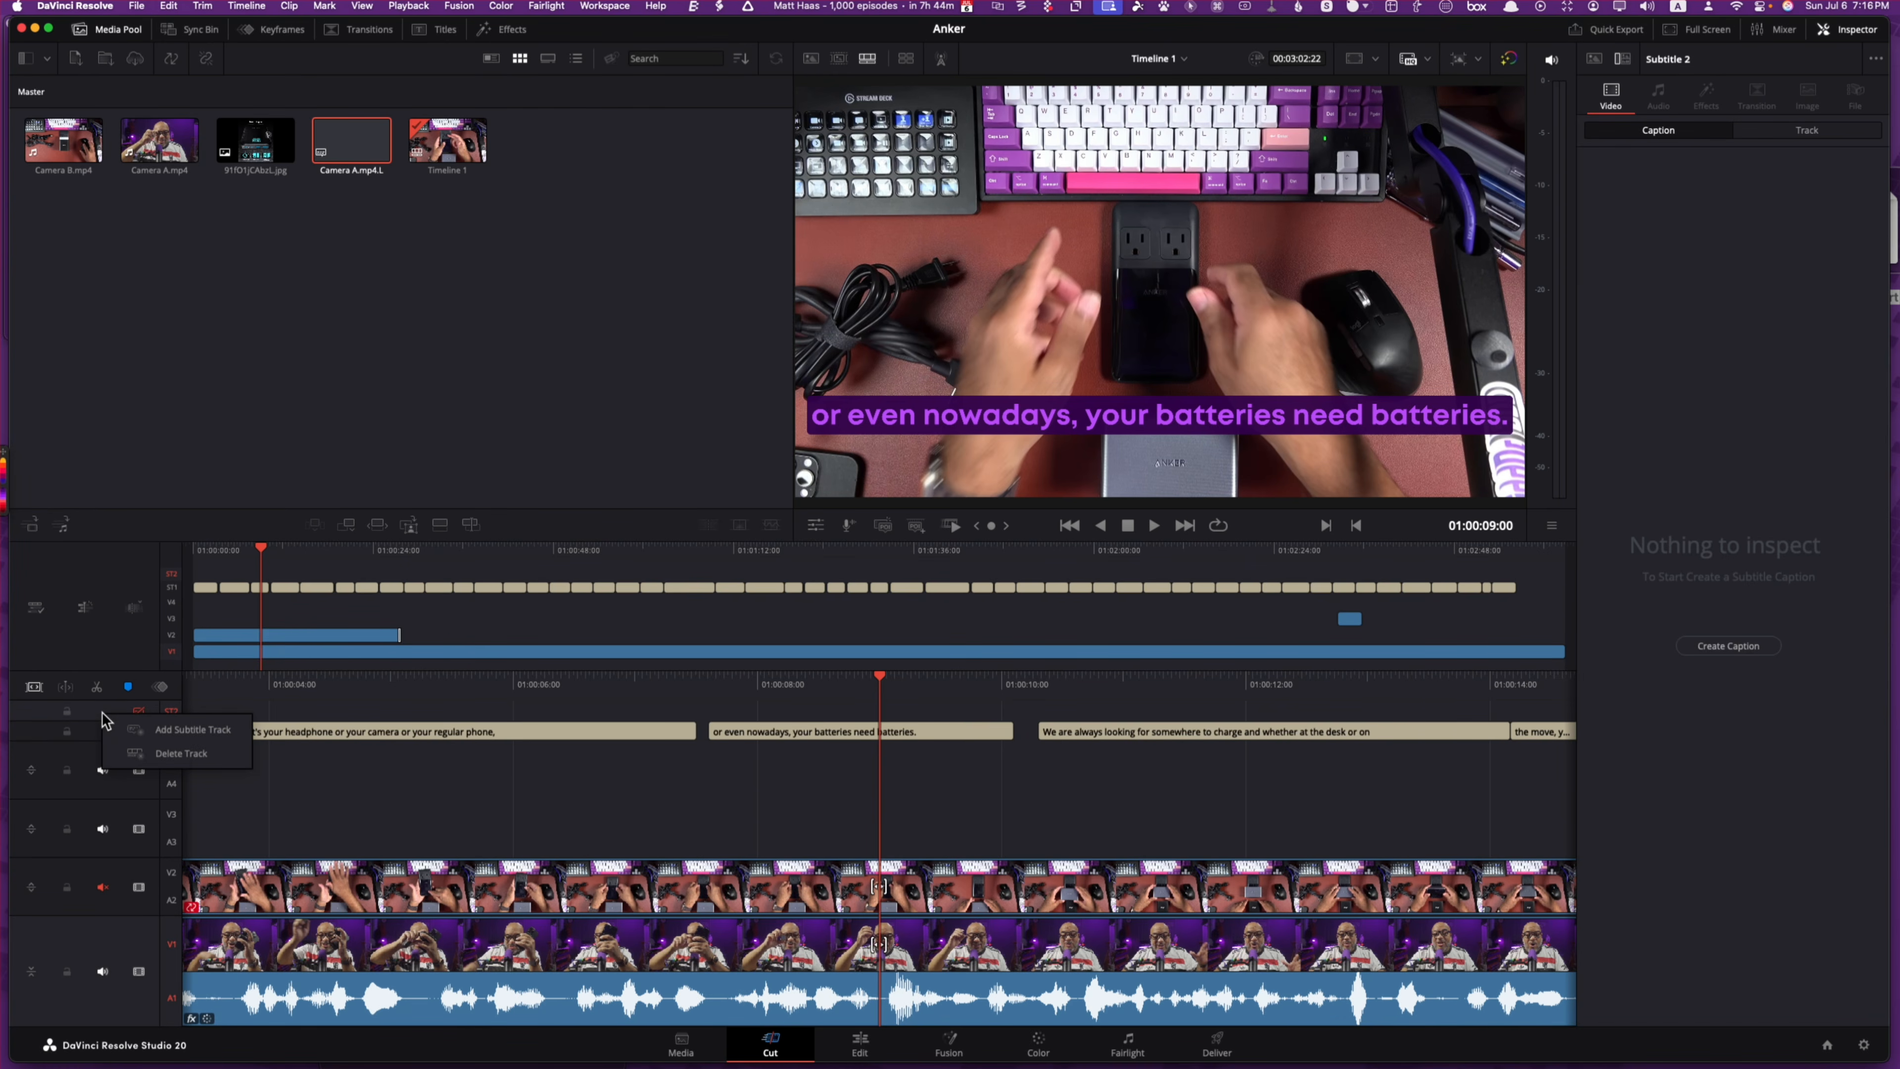
click(135, 753)
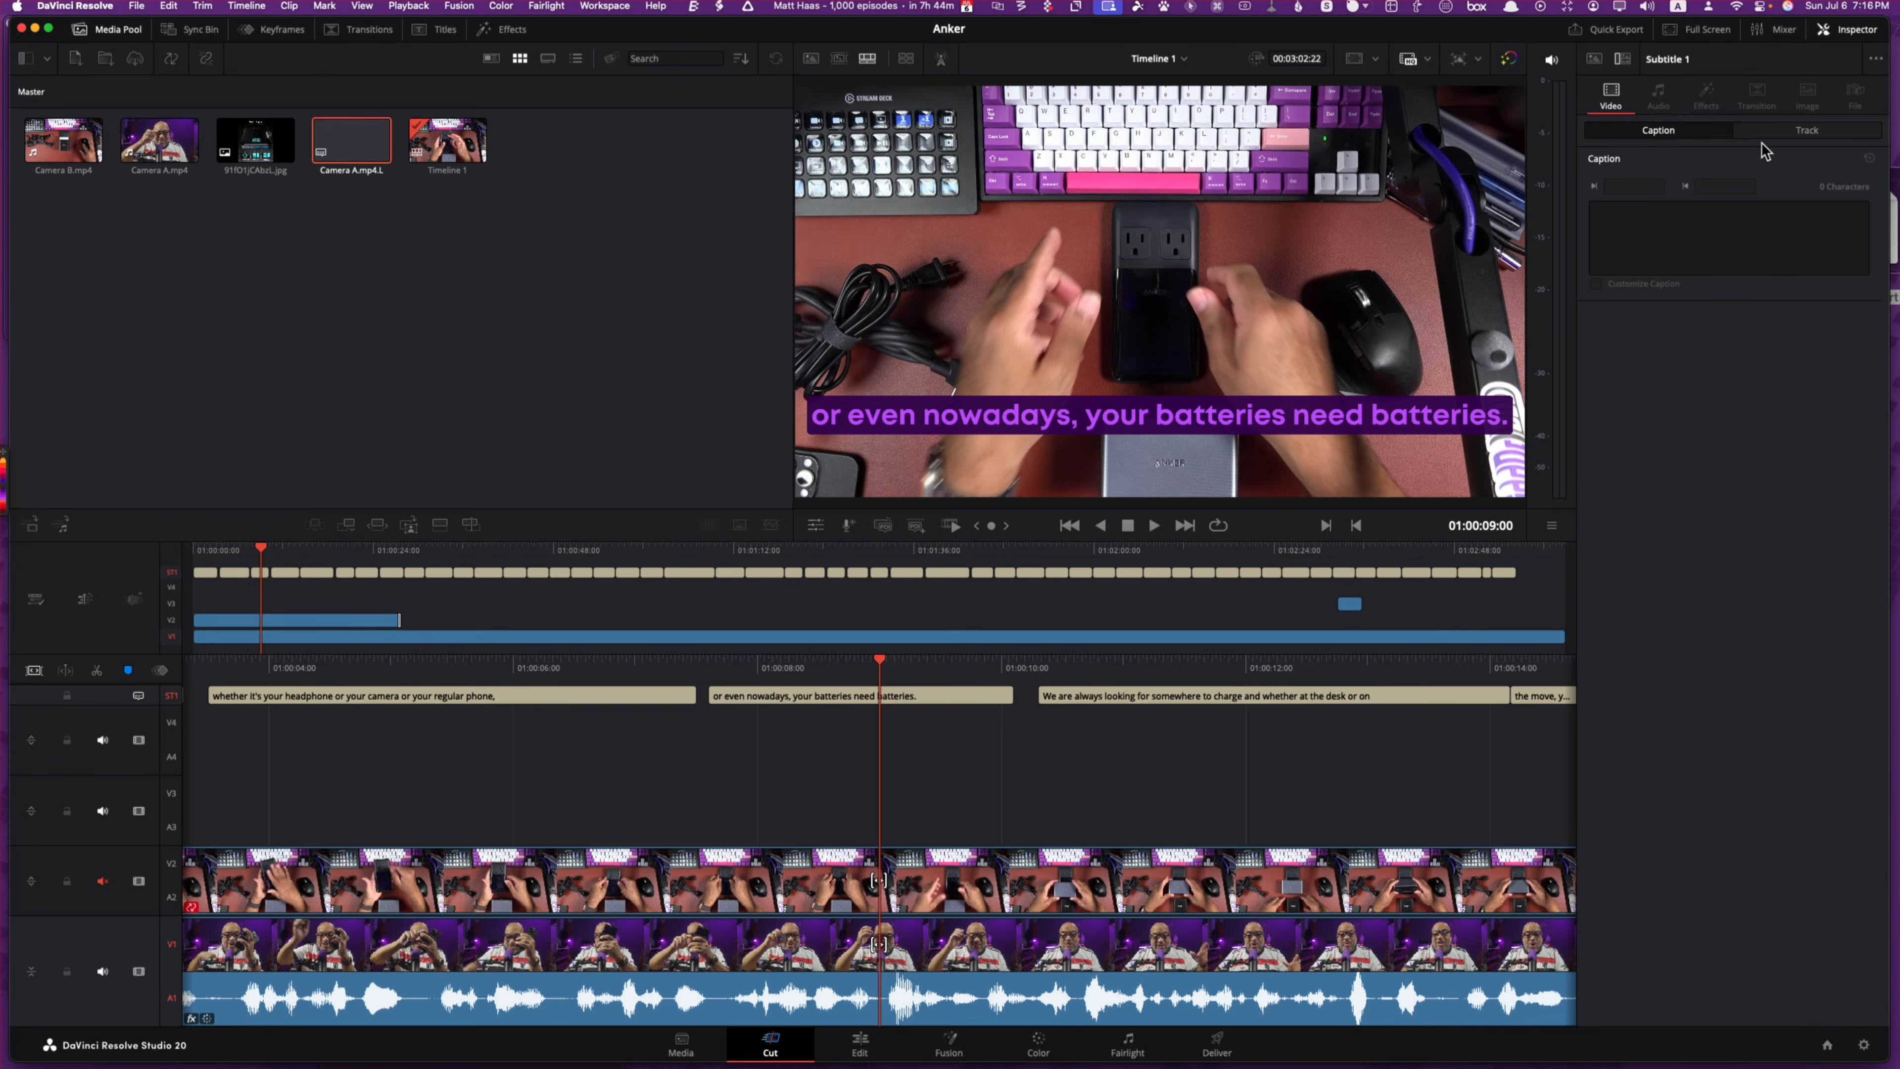
Step: Shrink the ST1 subtitle size from 73 to 51 in the Inspector and save the project
click(1803, 131)
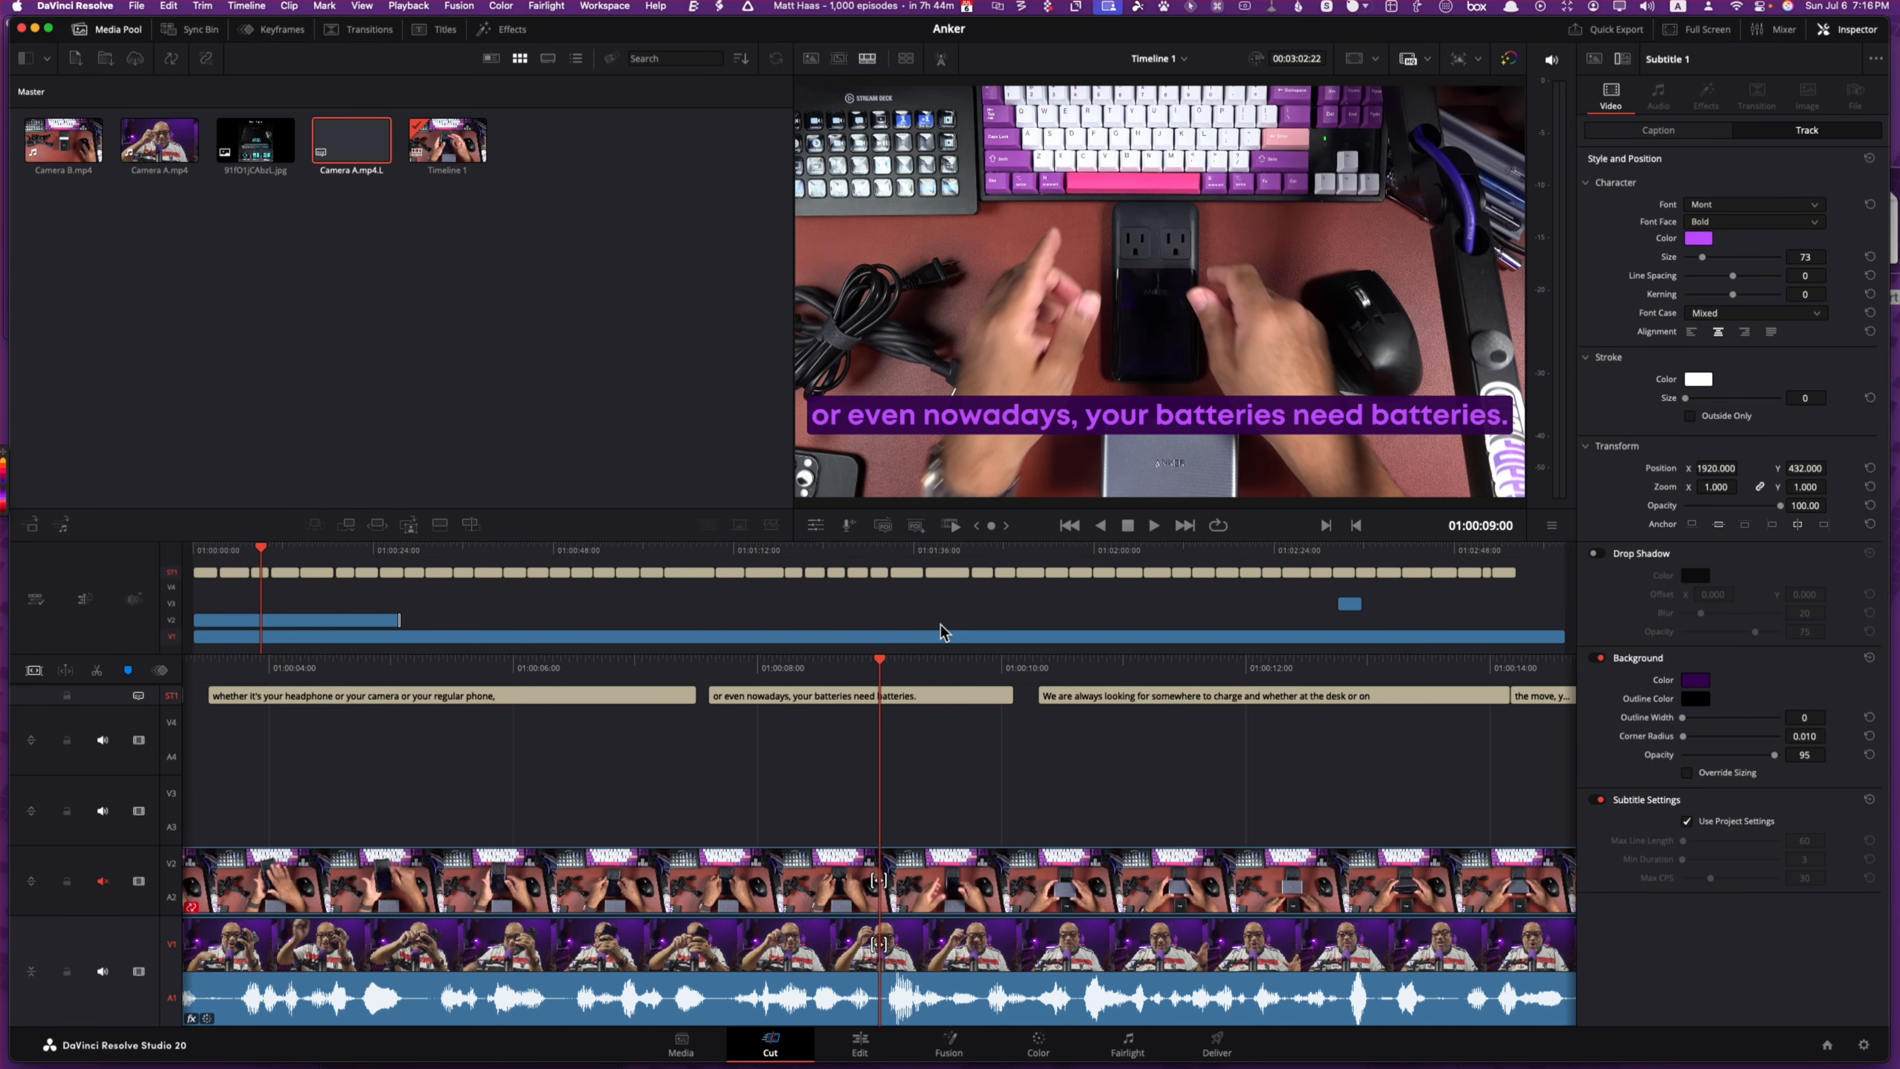
key(space)
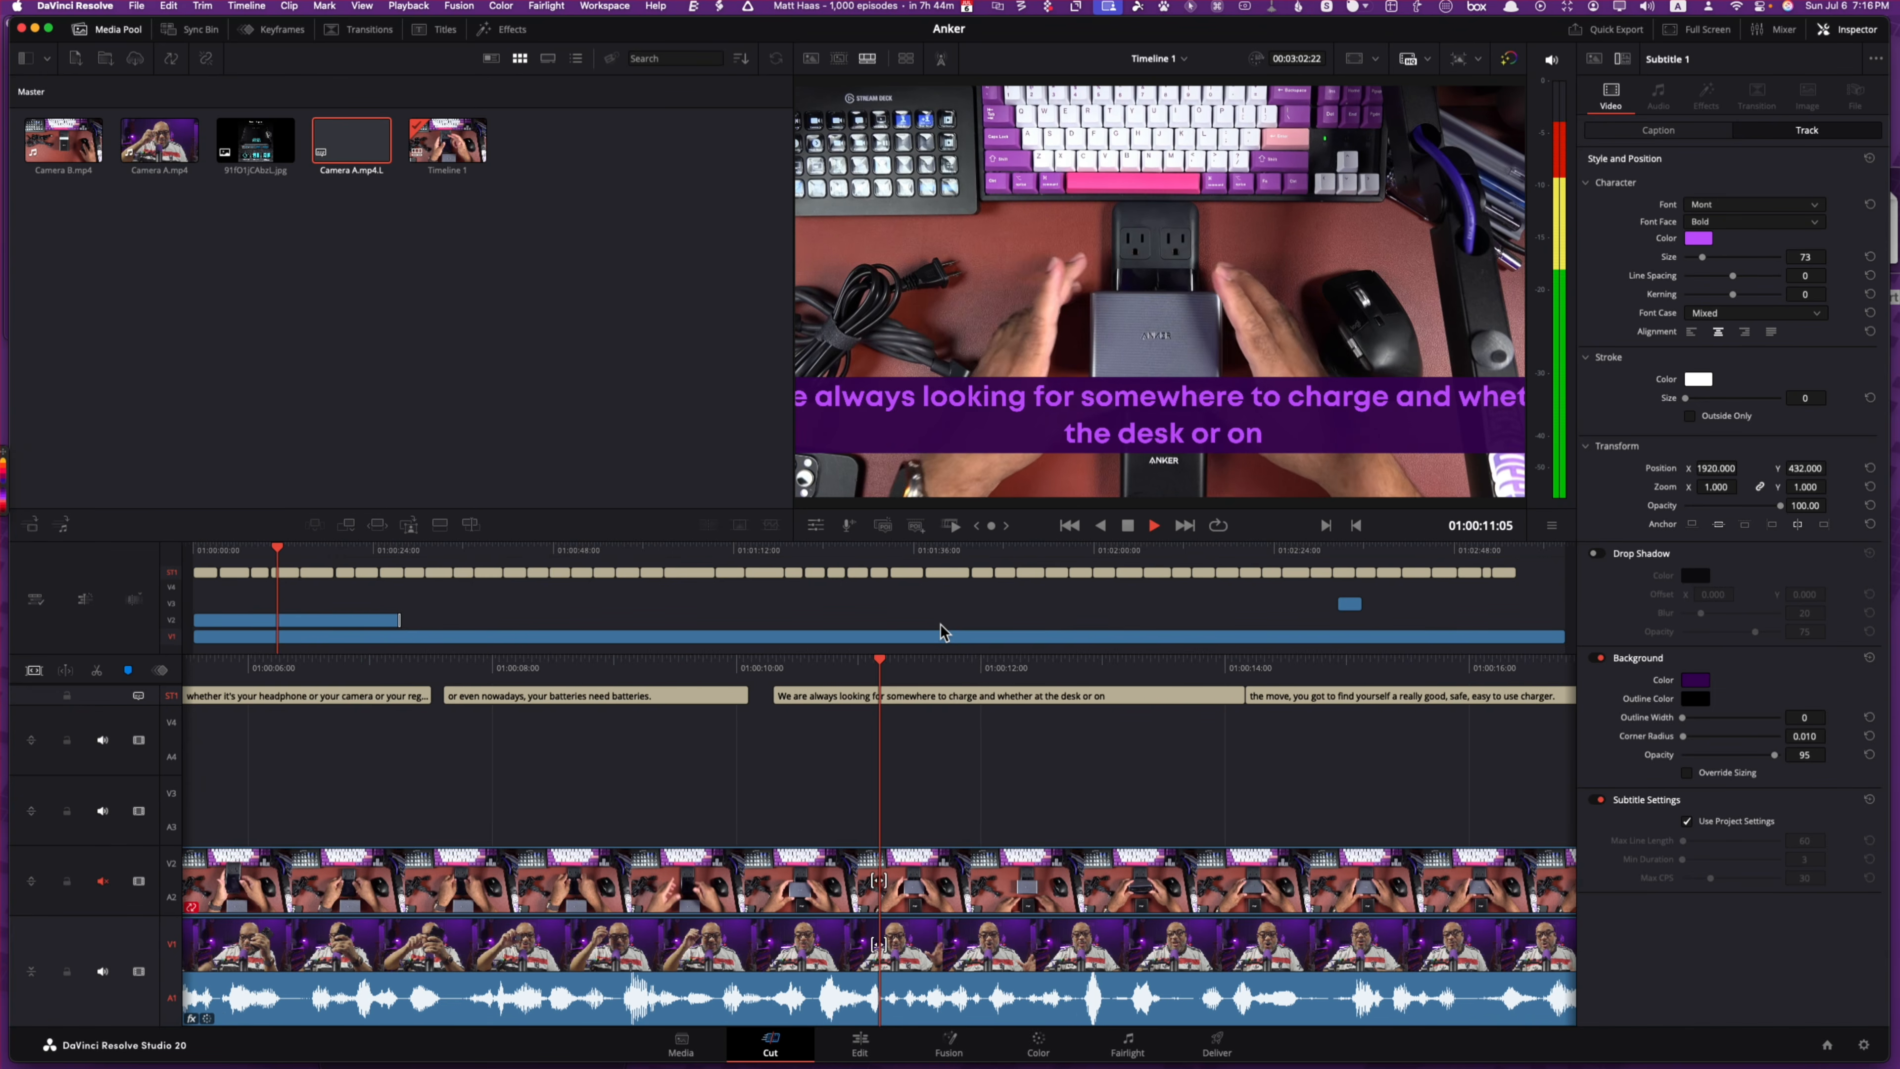
key(space)
click(1083, 698)
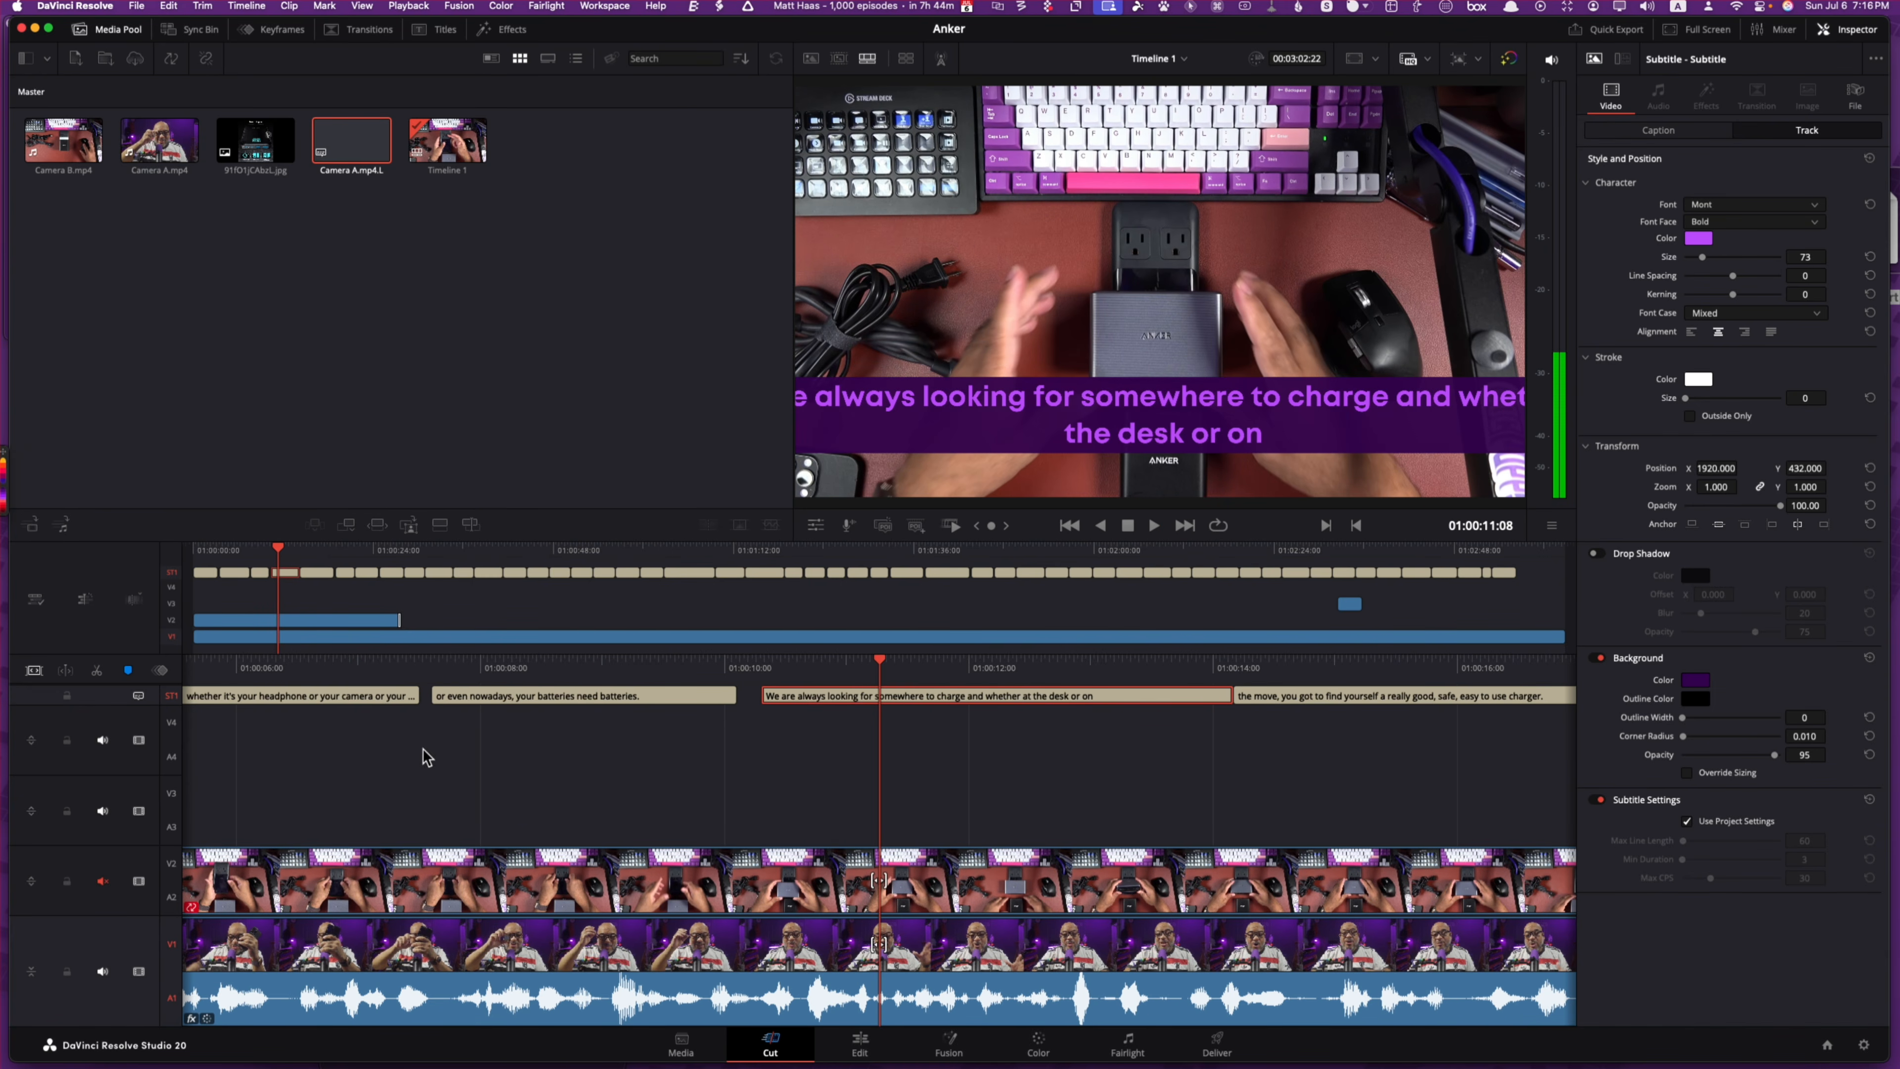
click(88, 702)
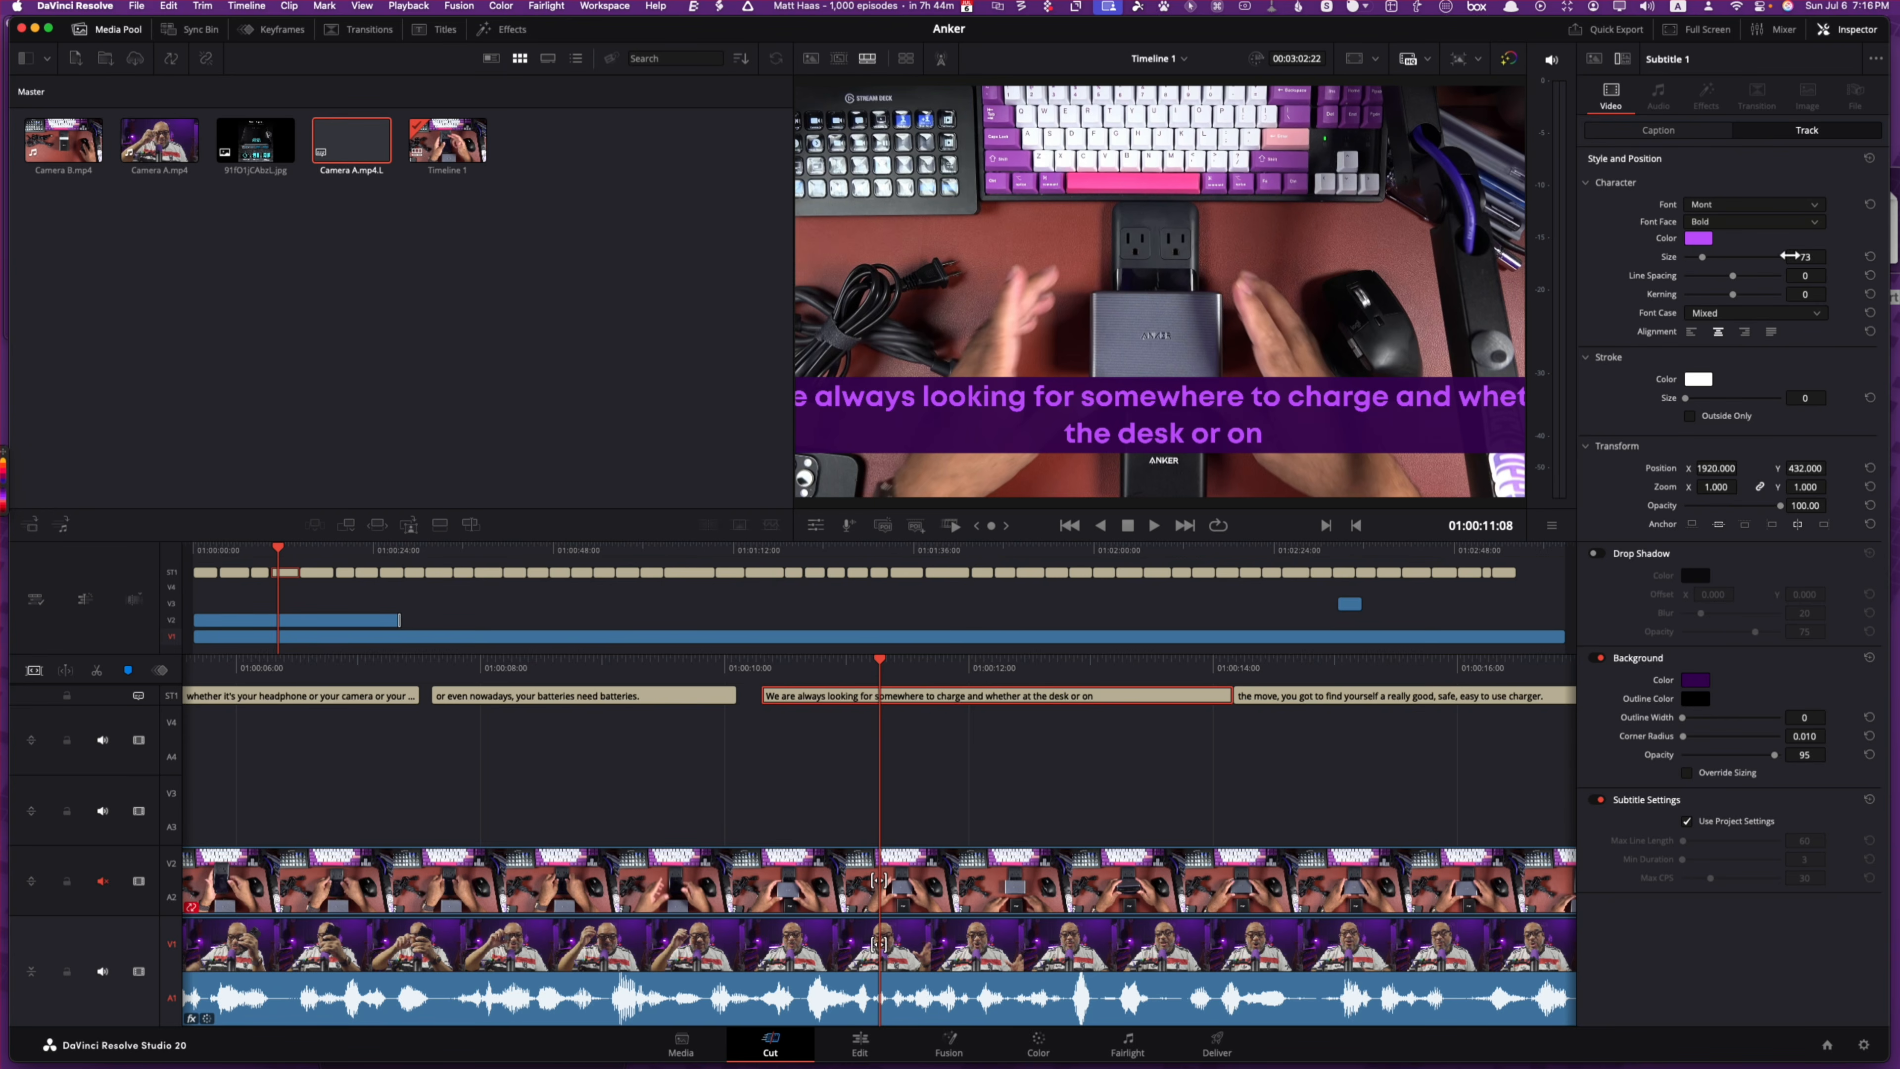
drag(1790, 256, 1744, 256)
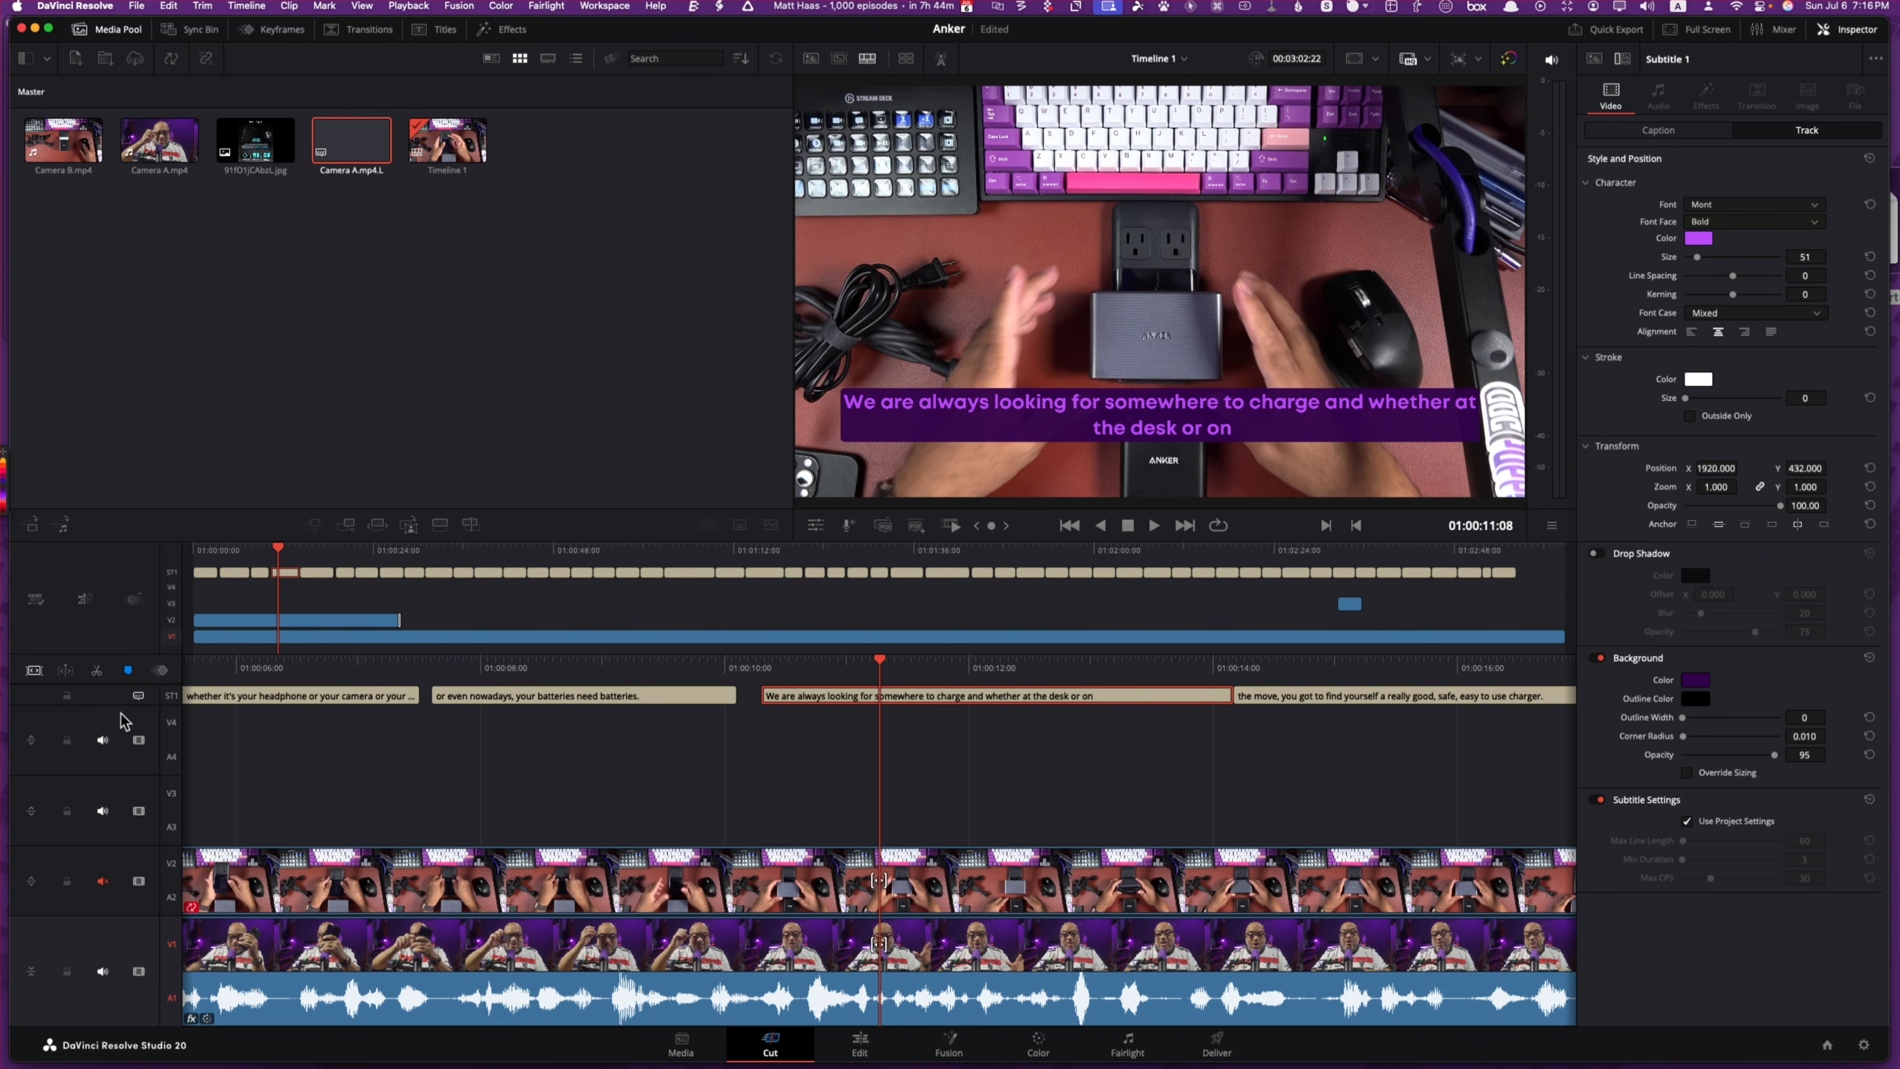
key(super+s)
Step: Apply the Word Highlight title template to the subtitle track
click(440, 30)
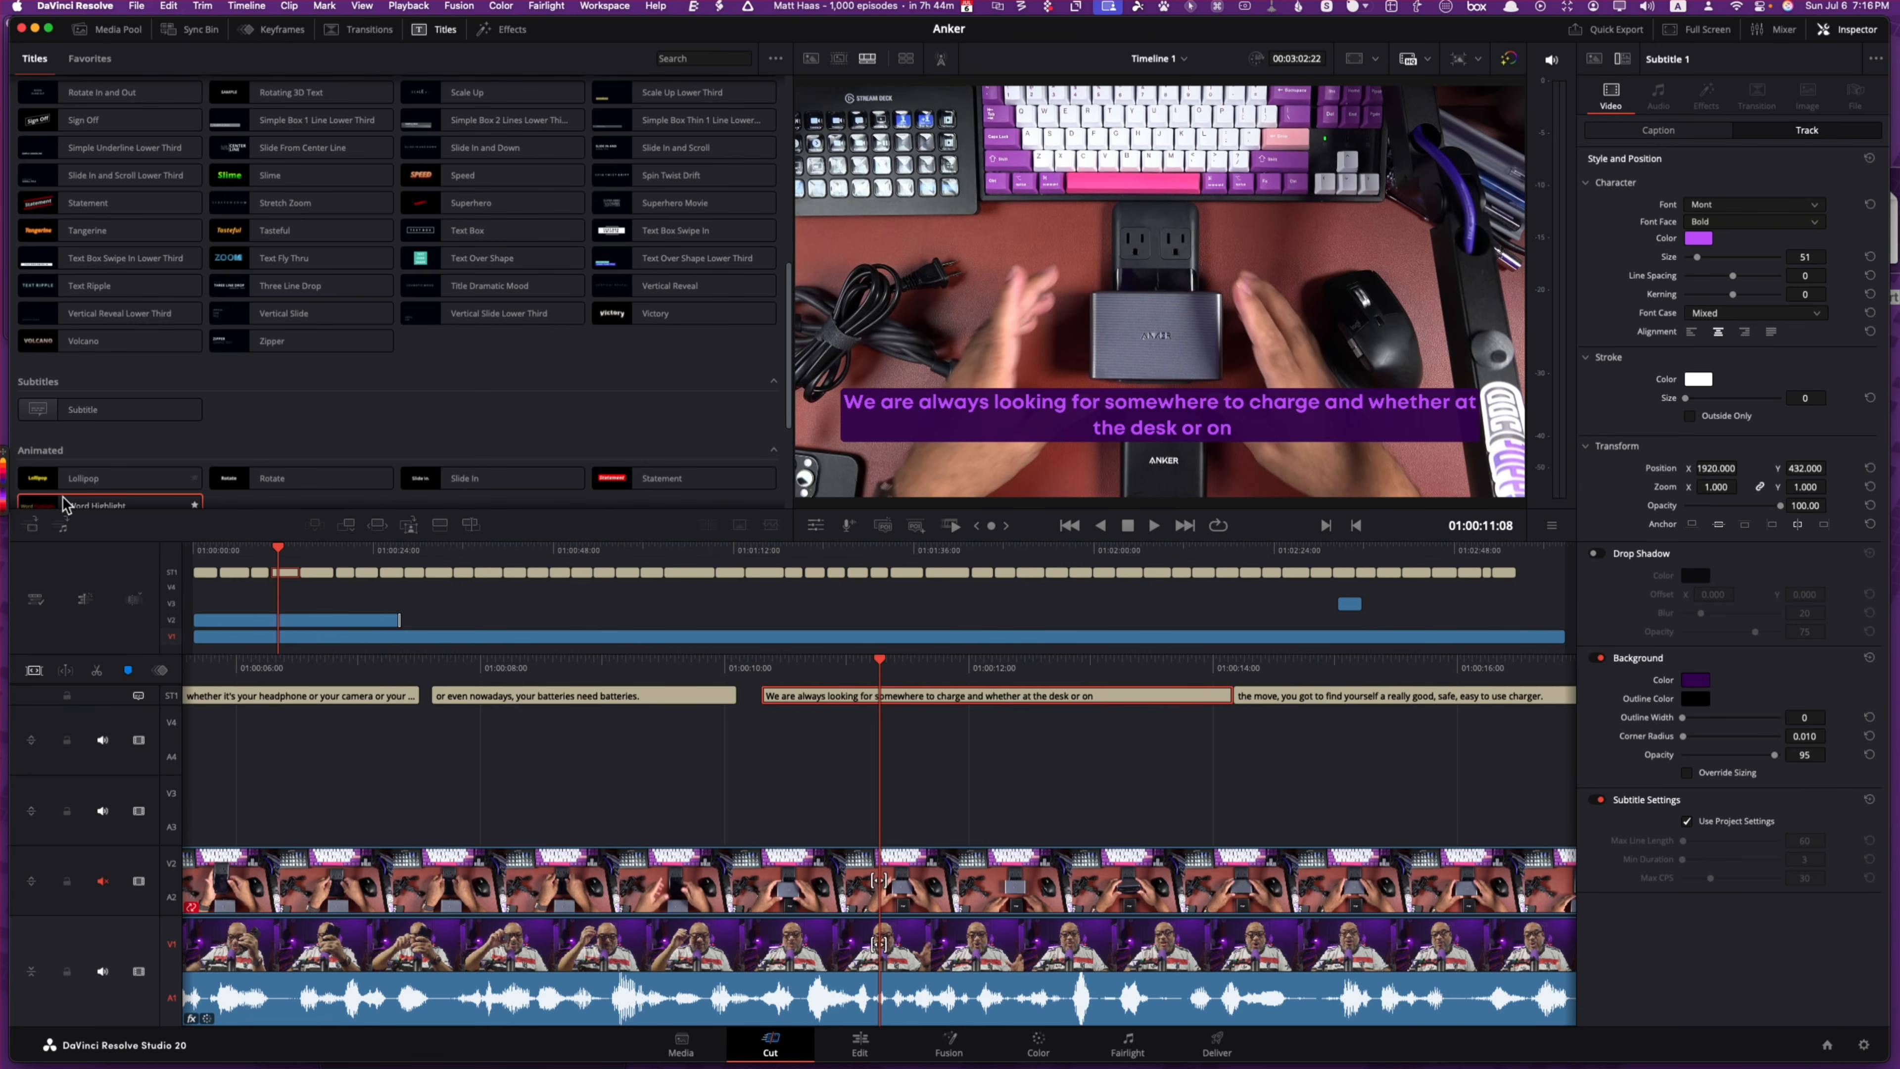
scroll(68, 479, down, 2)
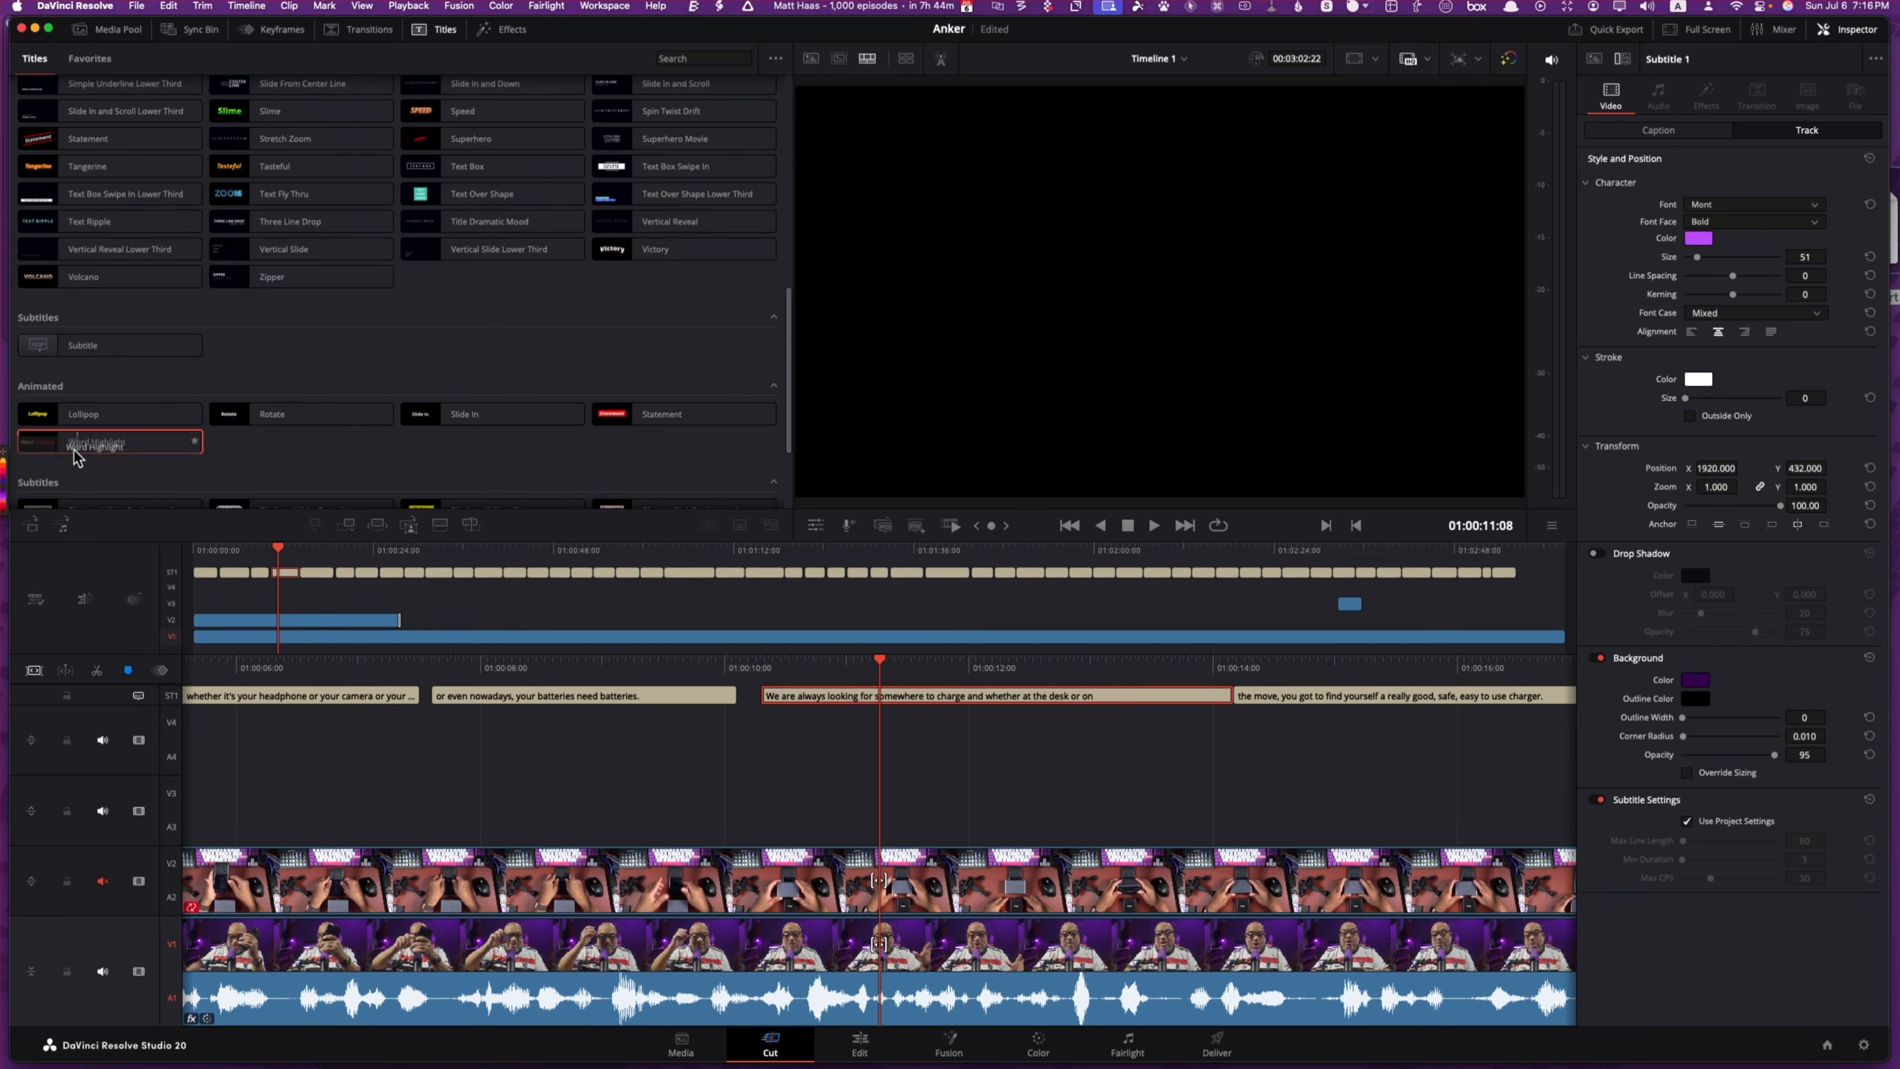
key(Home)
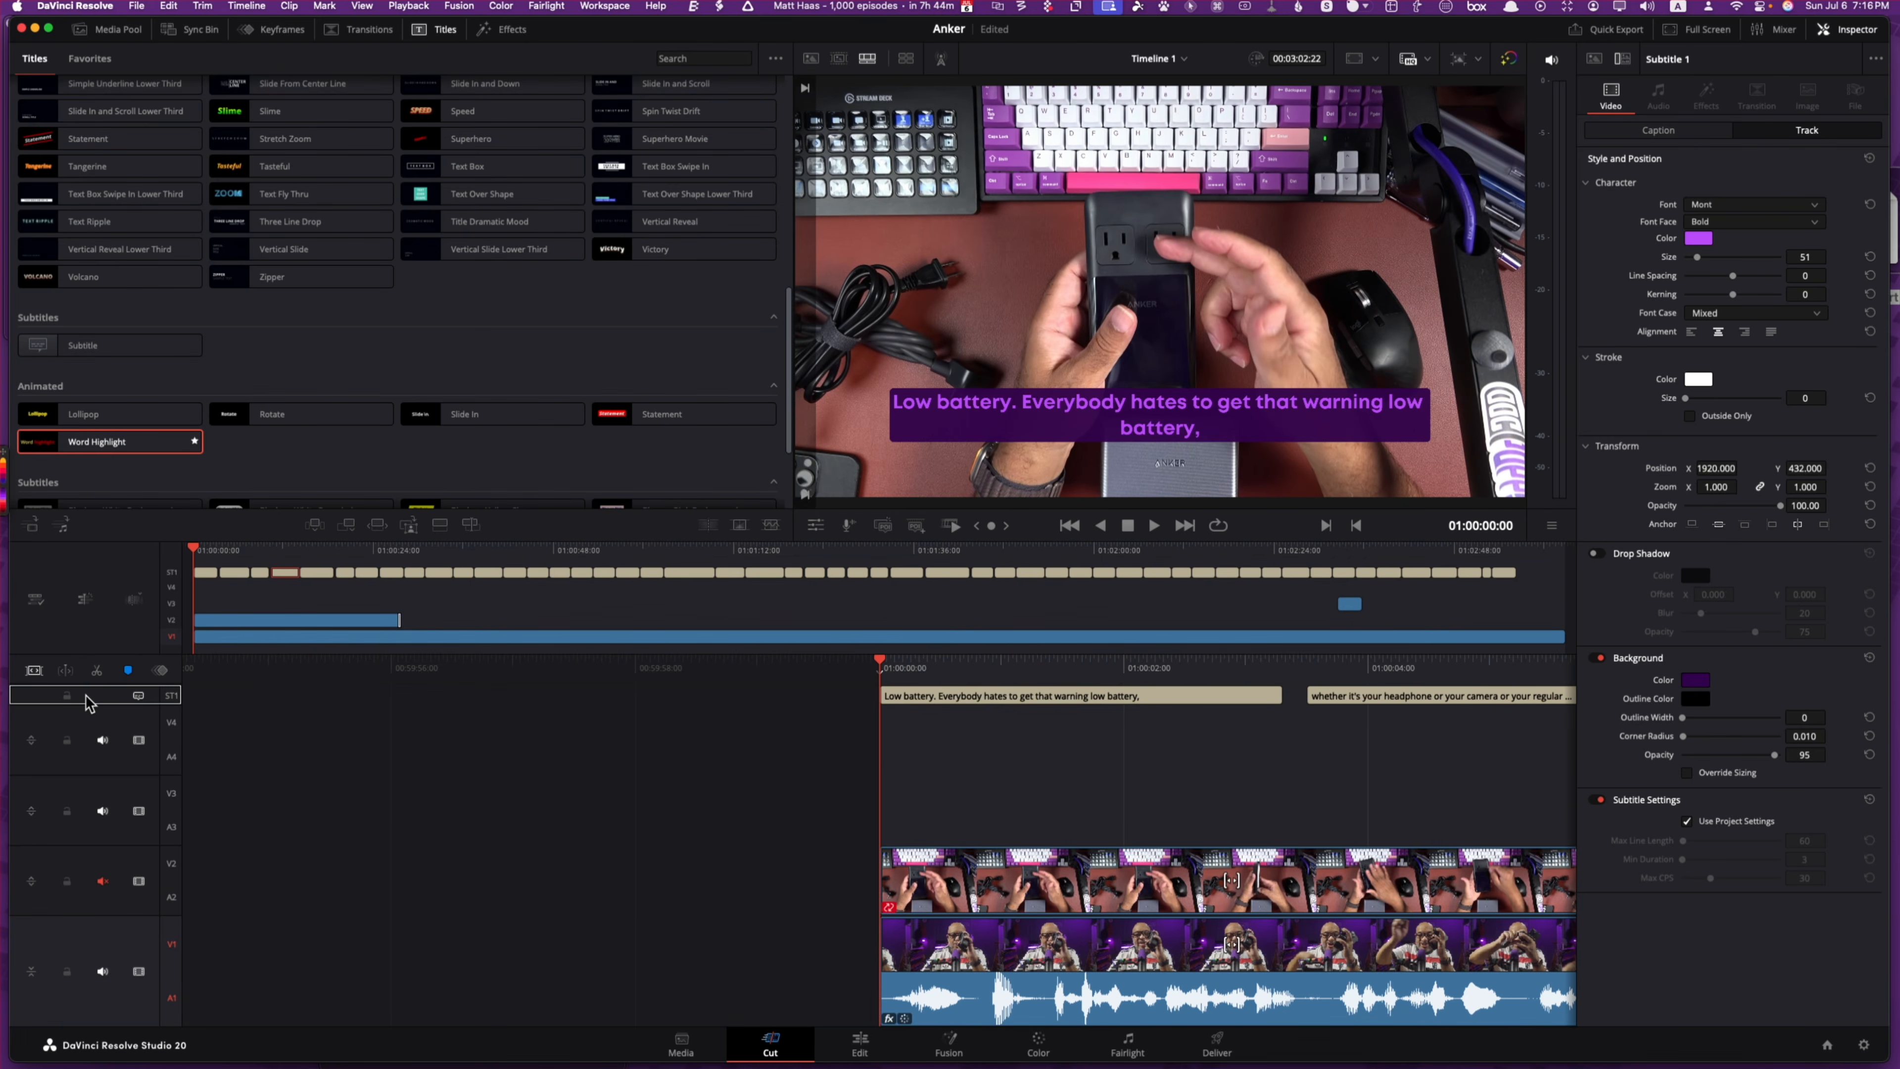
drag(87, 703, 89, 704)
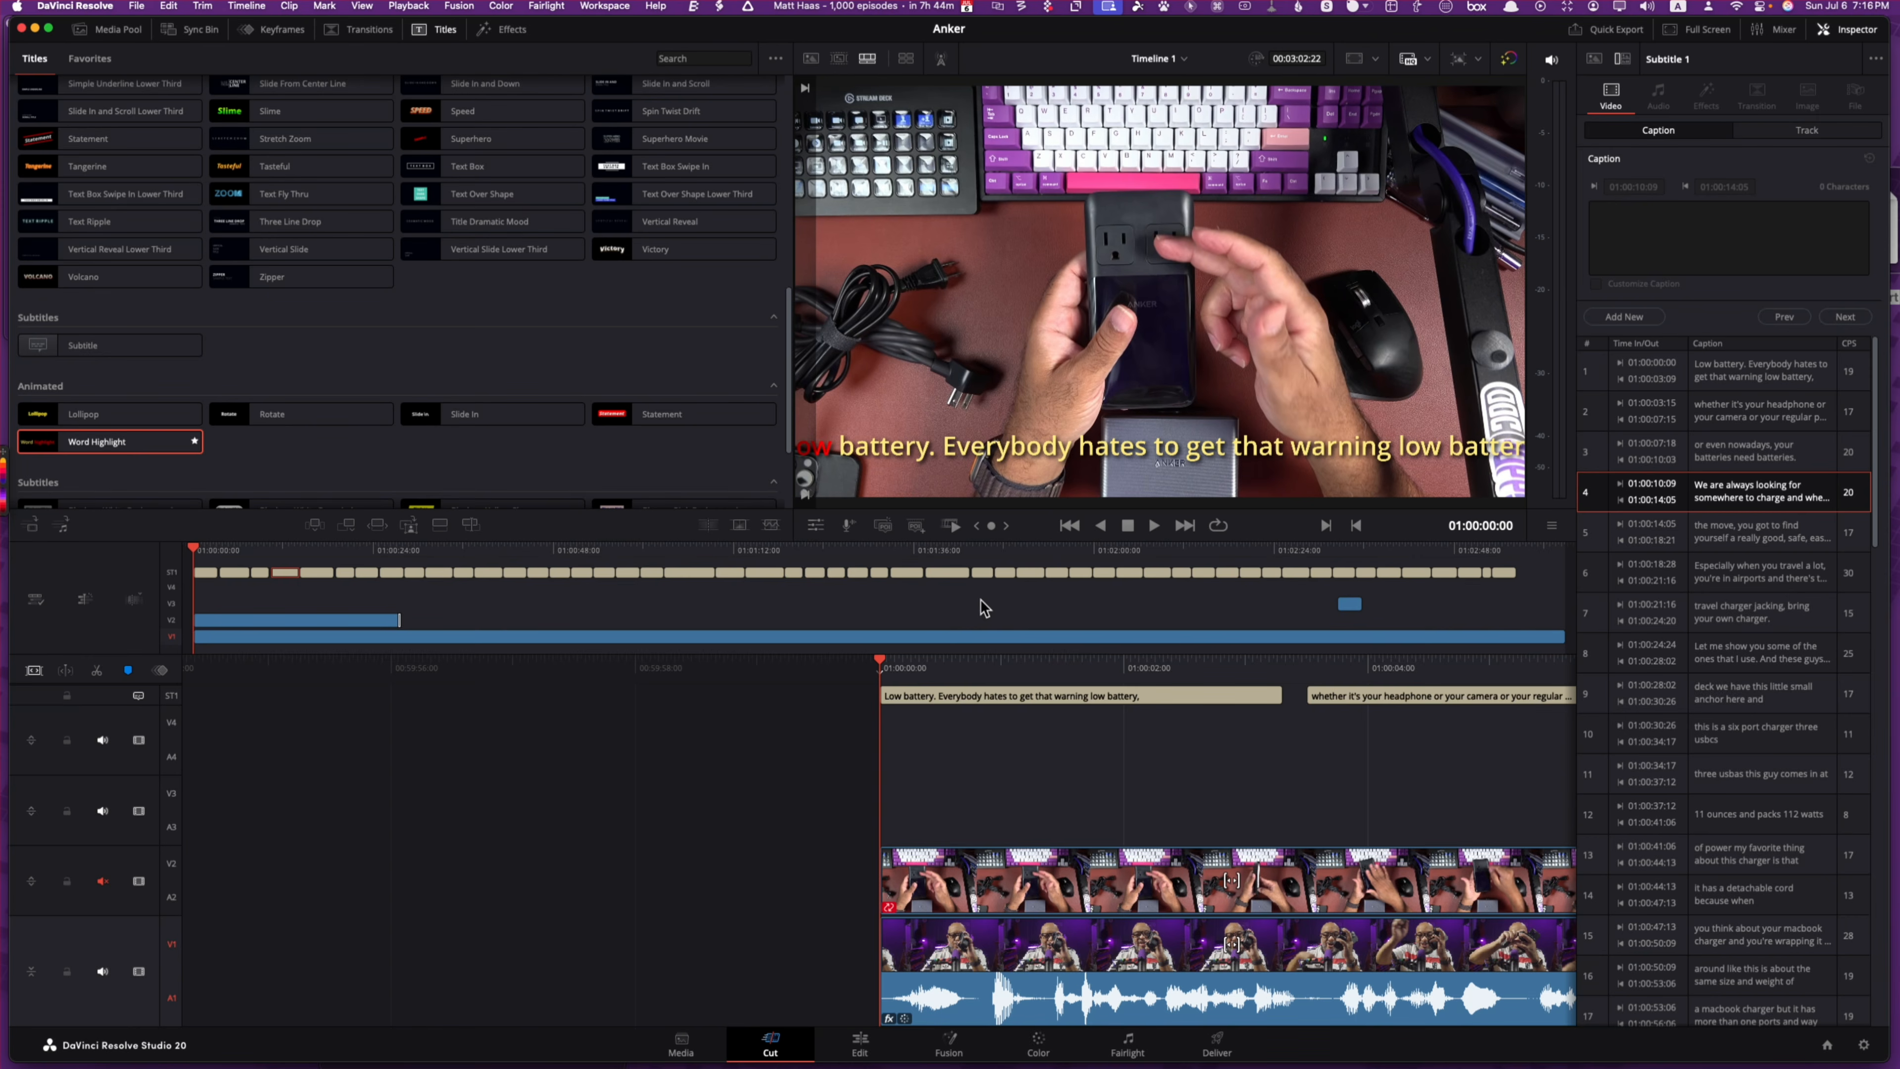
Step: Set the Word Highlight text size to 0.0512 and play back to preview it
click(1781, 133)
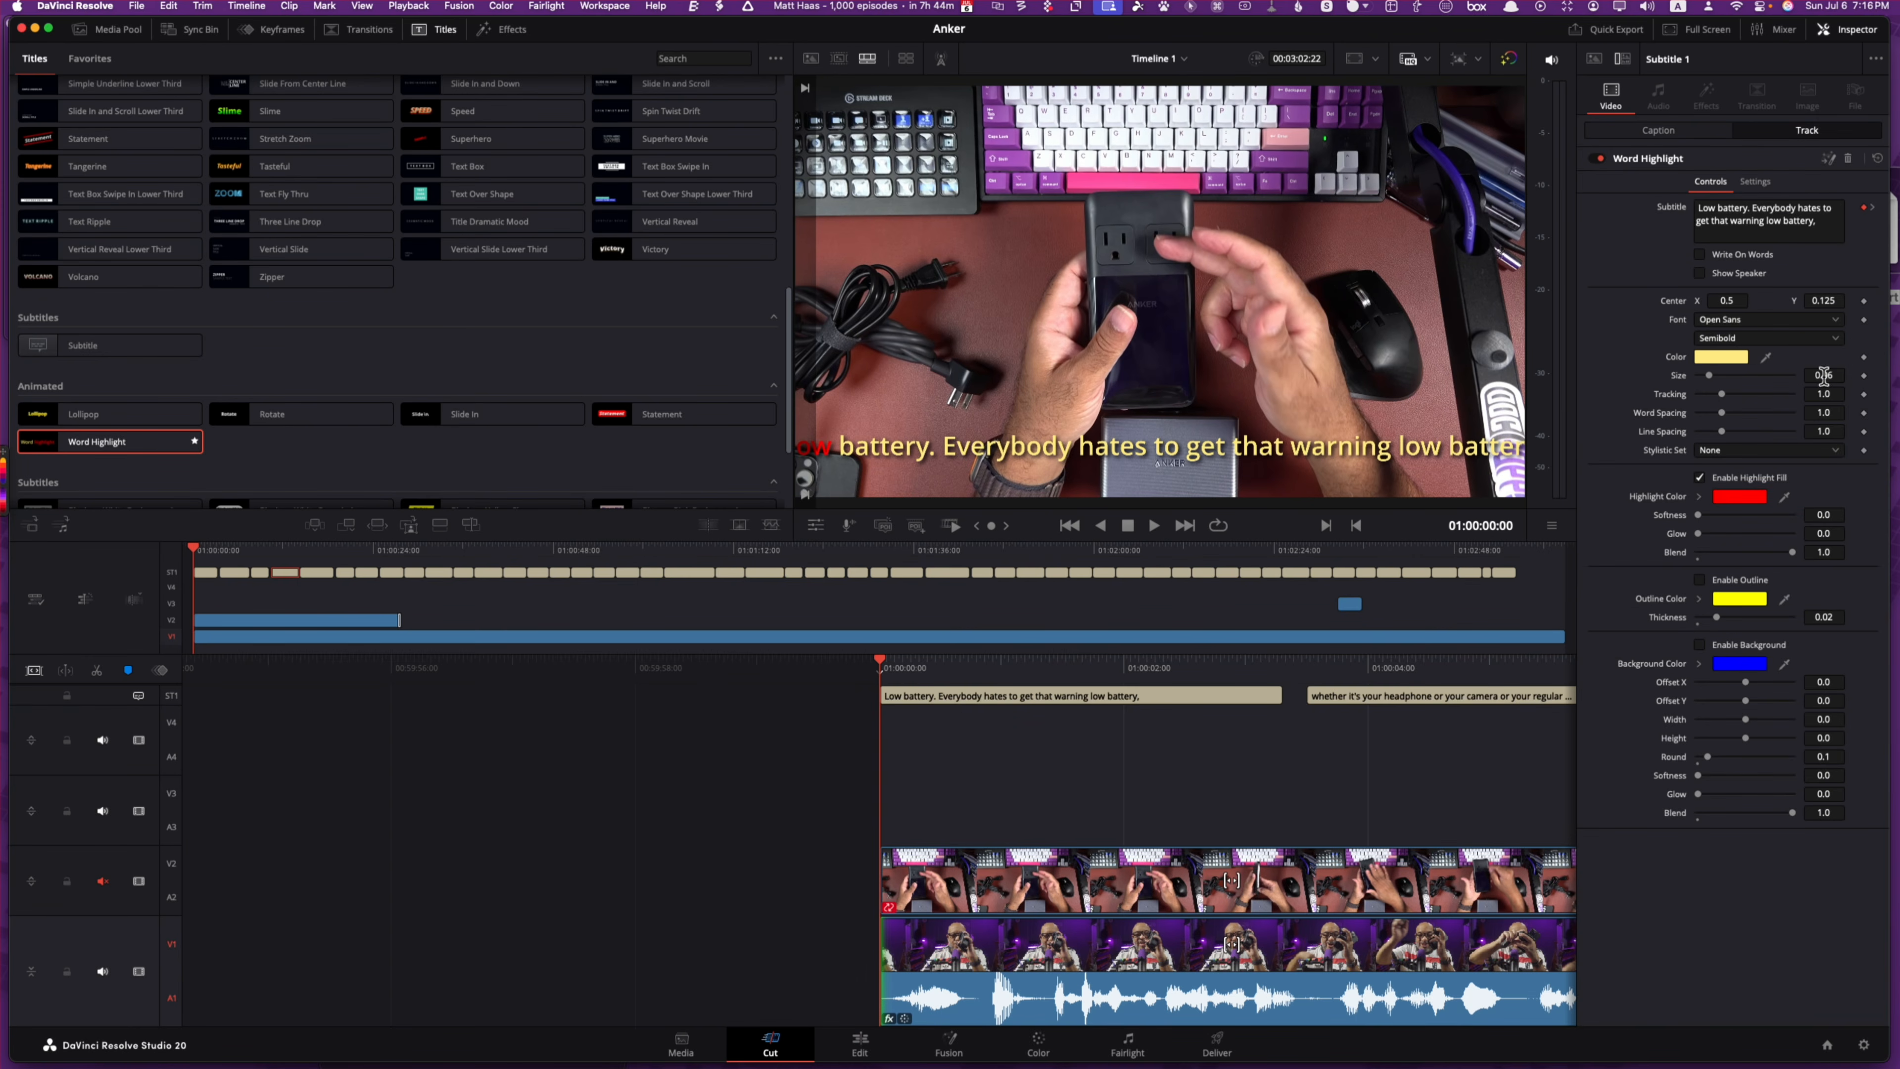
drag(1709, 377, 1707, 377)
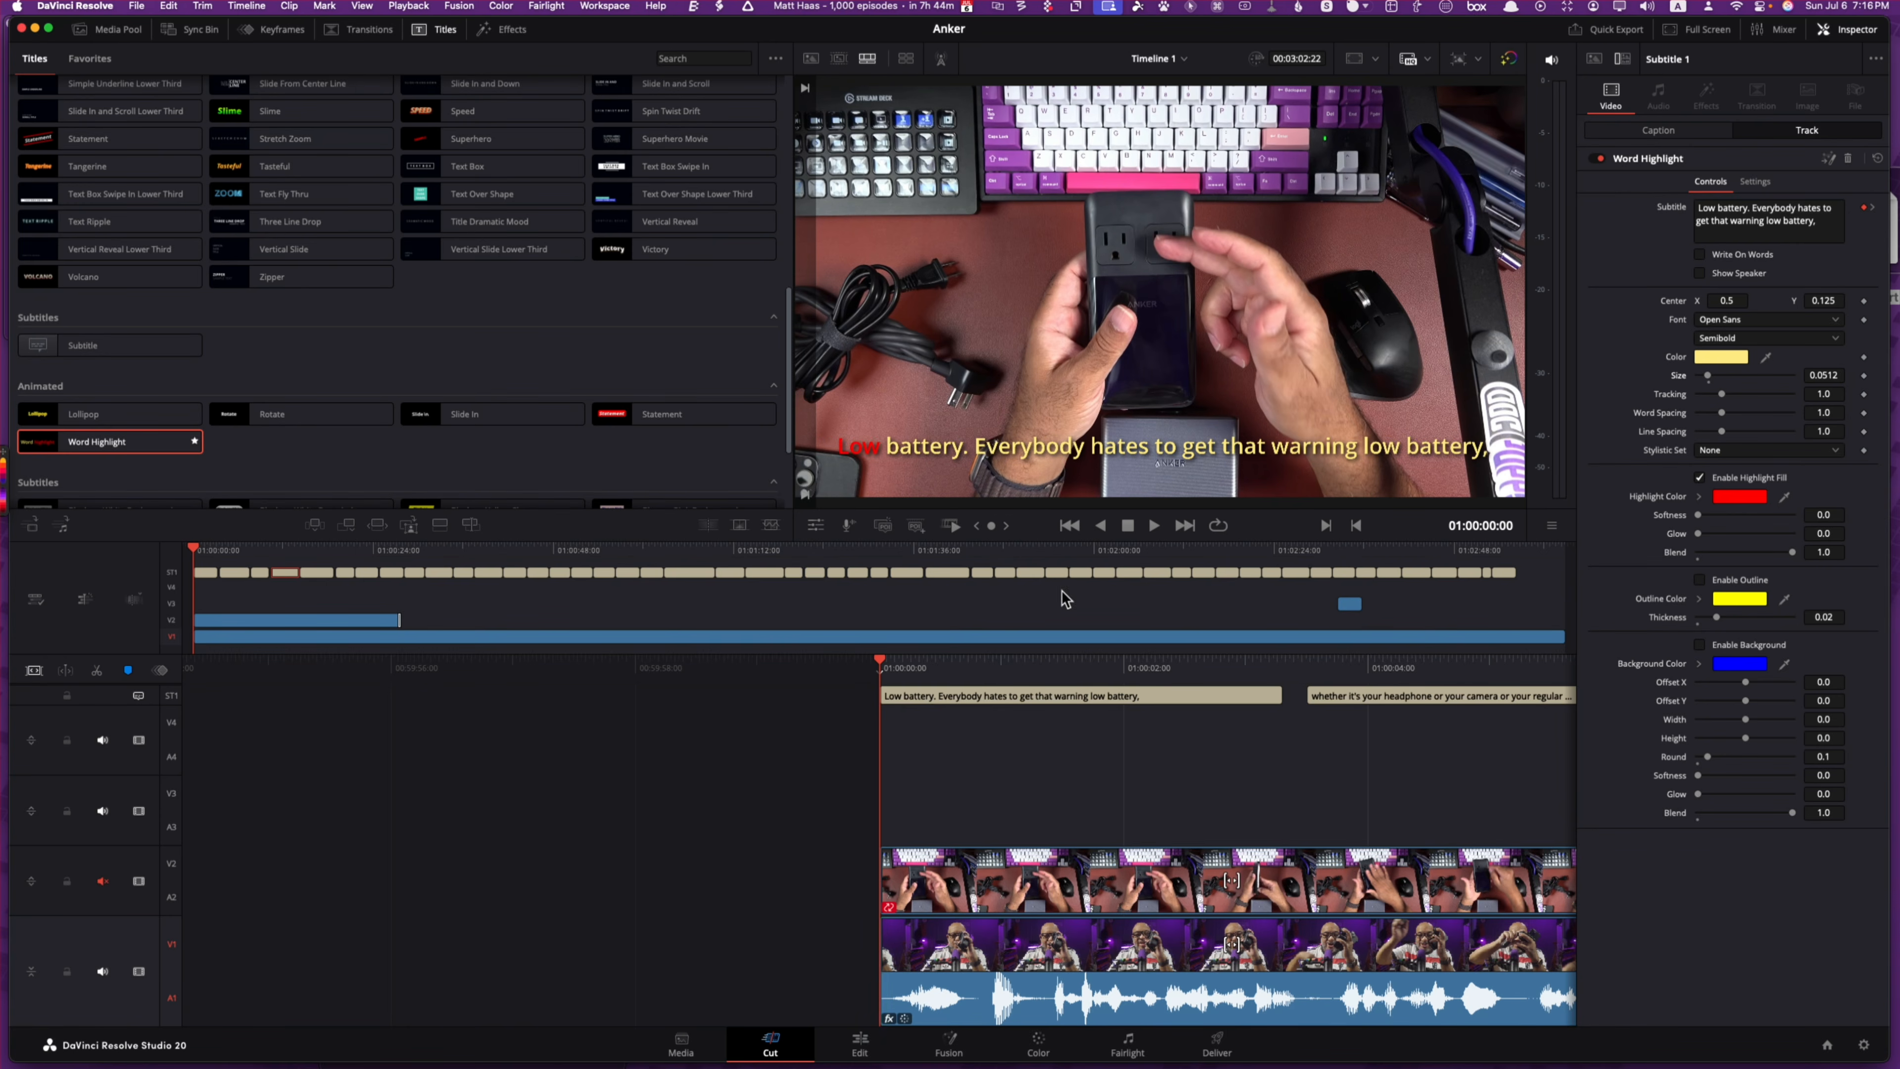
click(1154, 525)
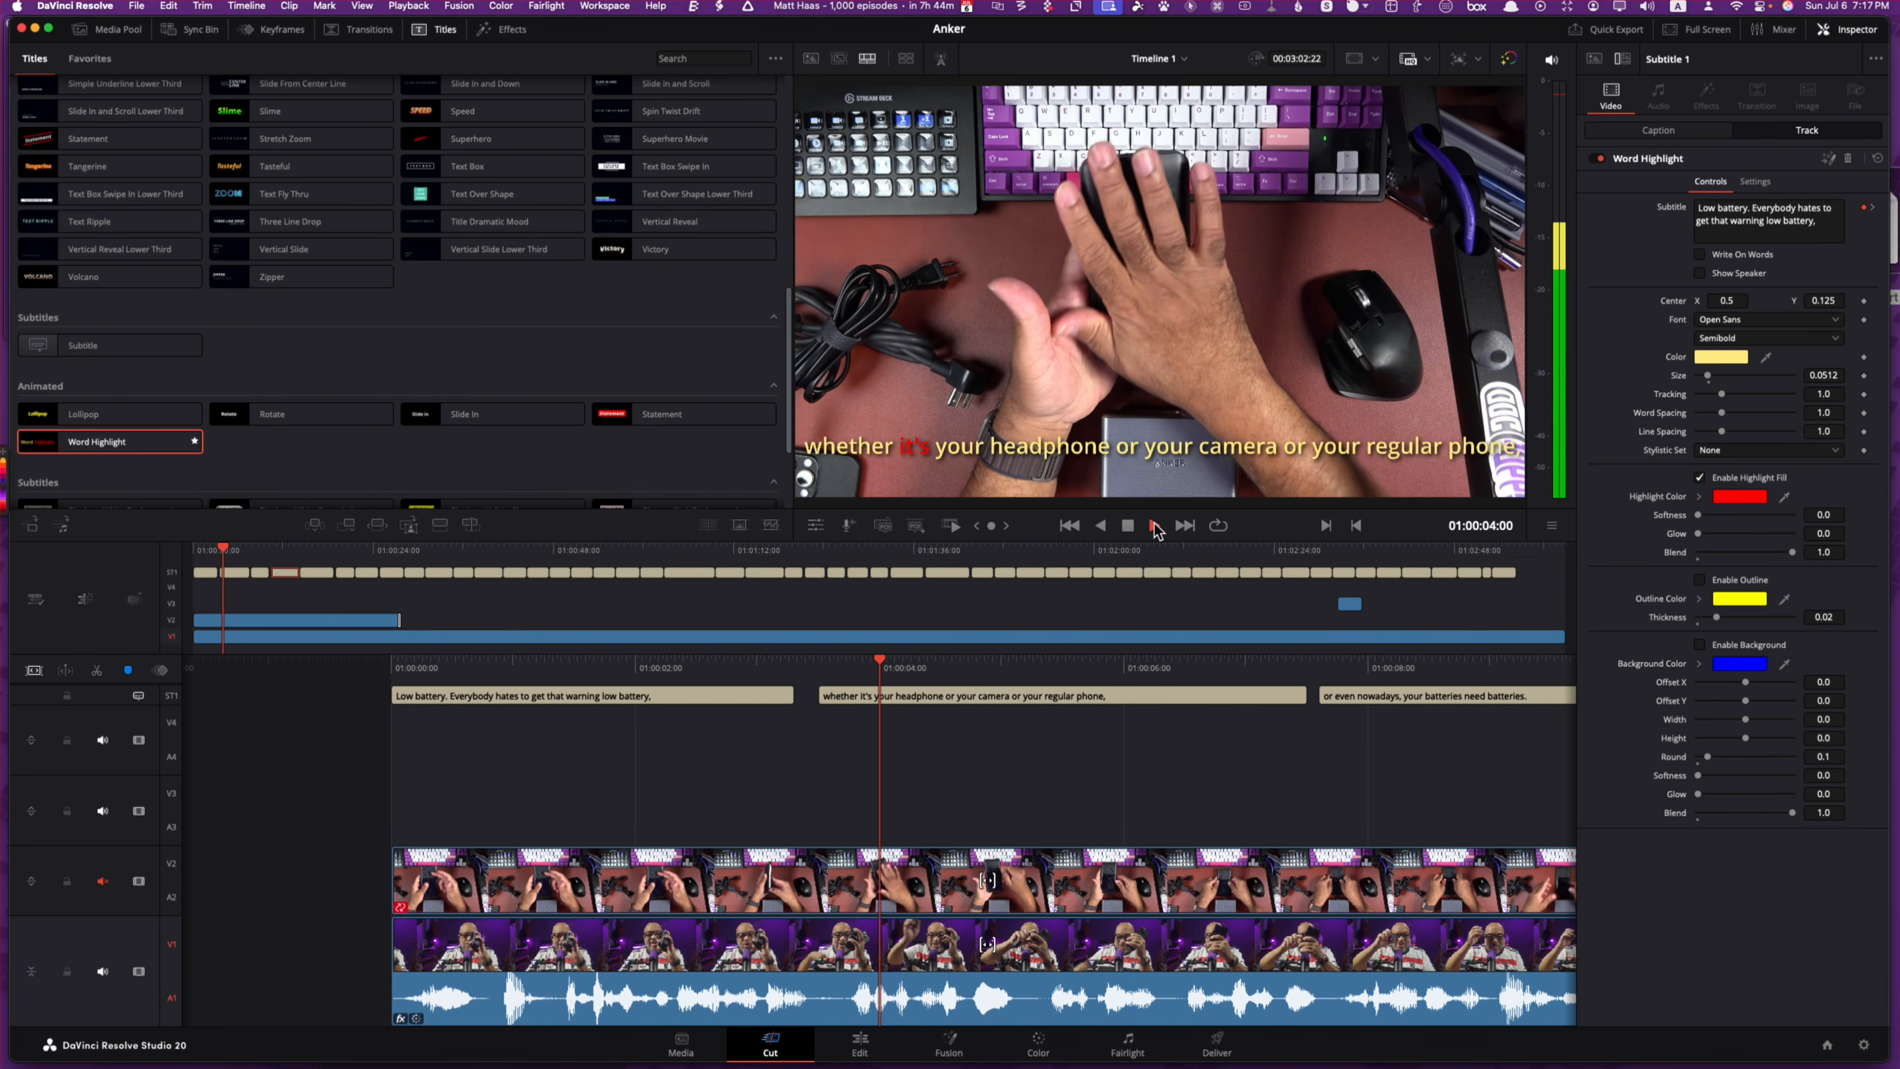
click(1154, 525)
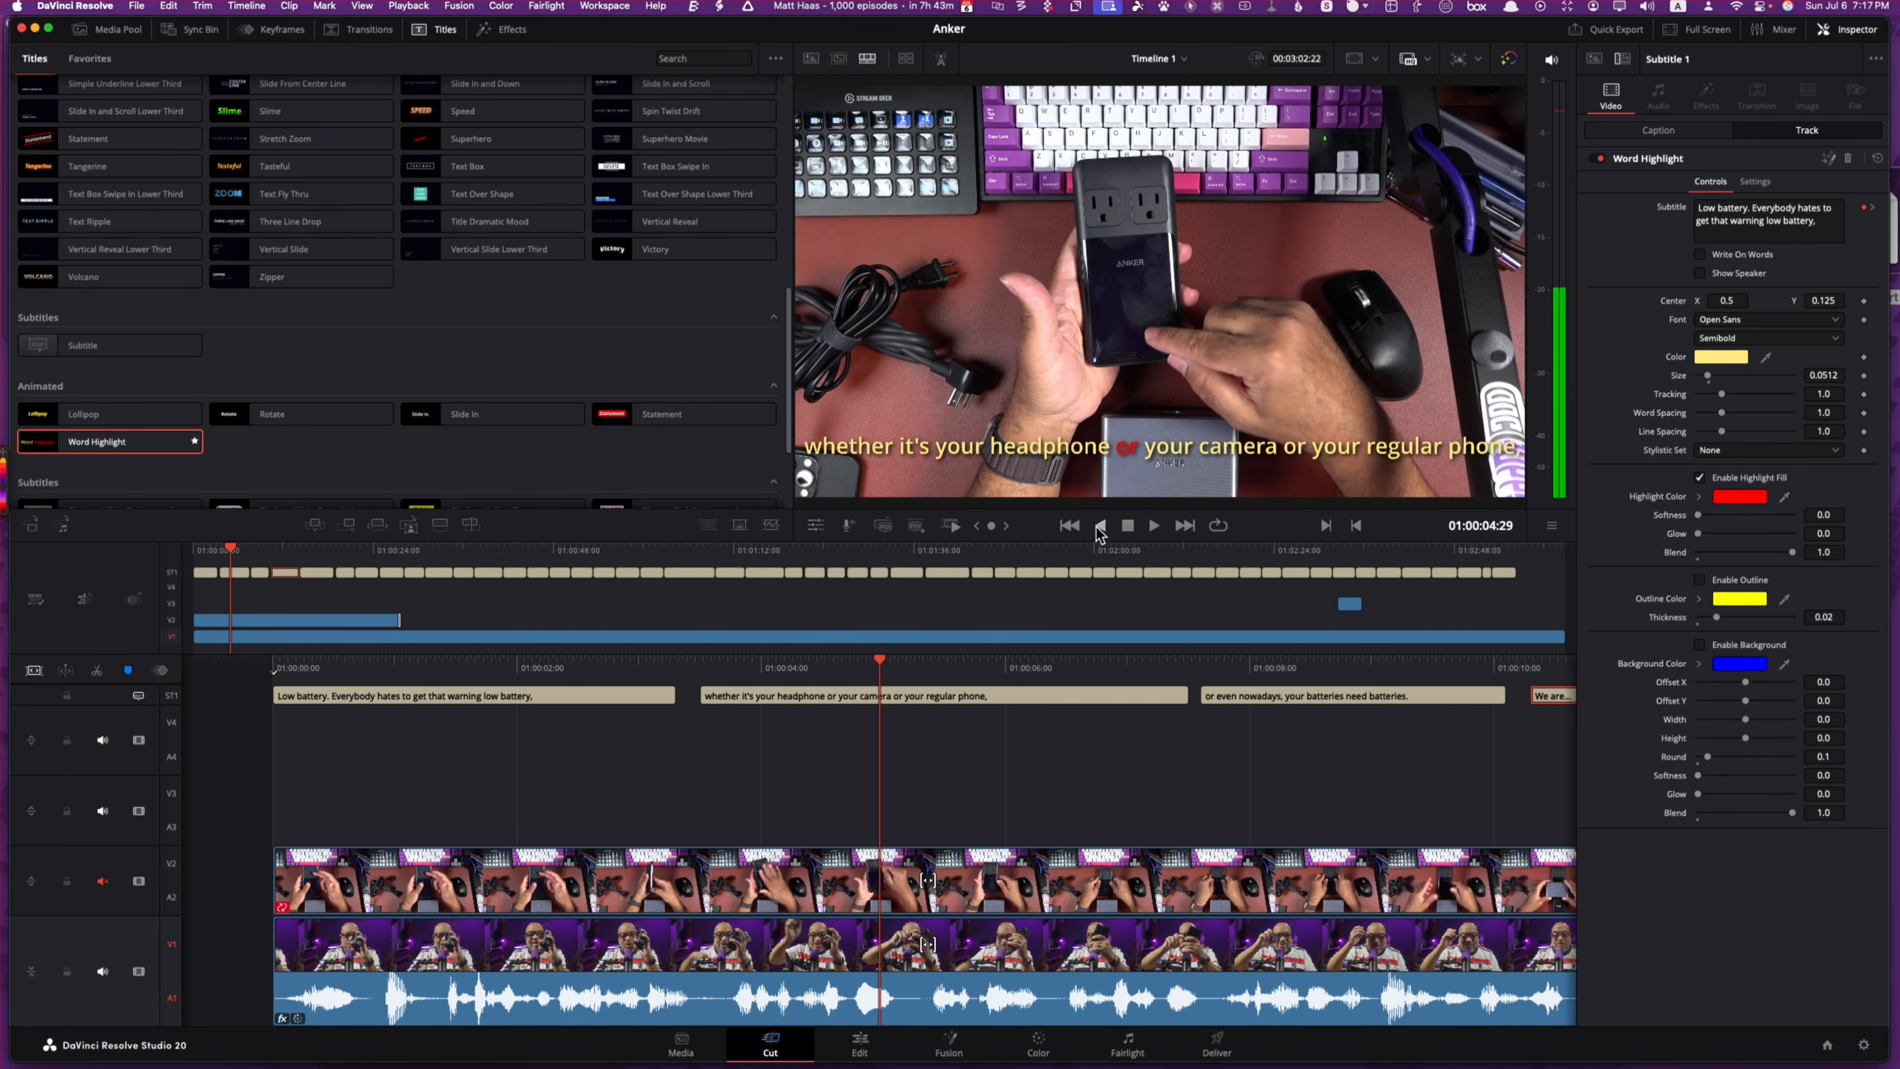
click(293, 620)
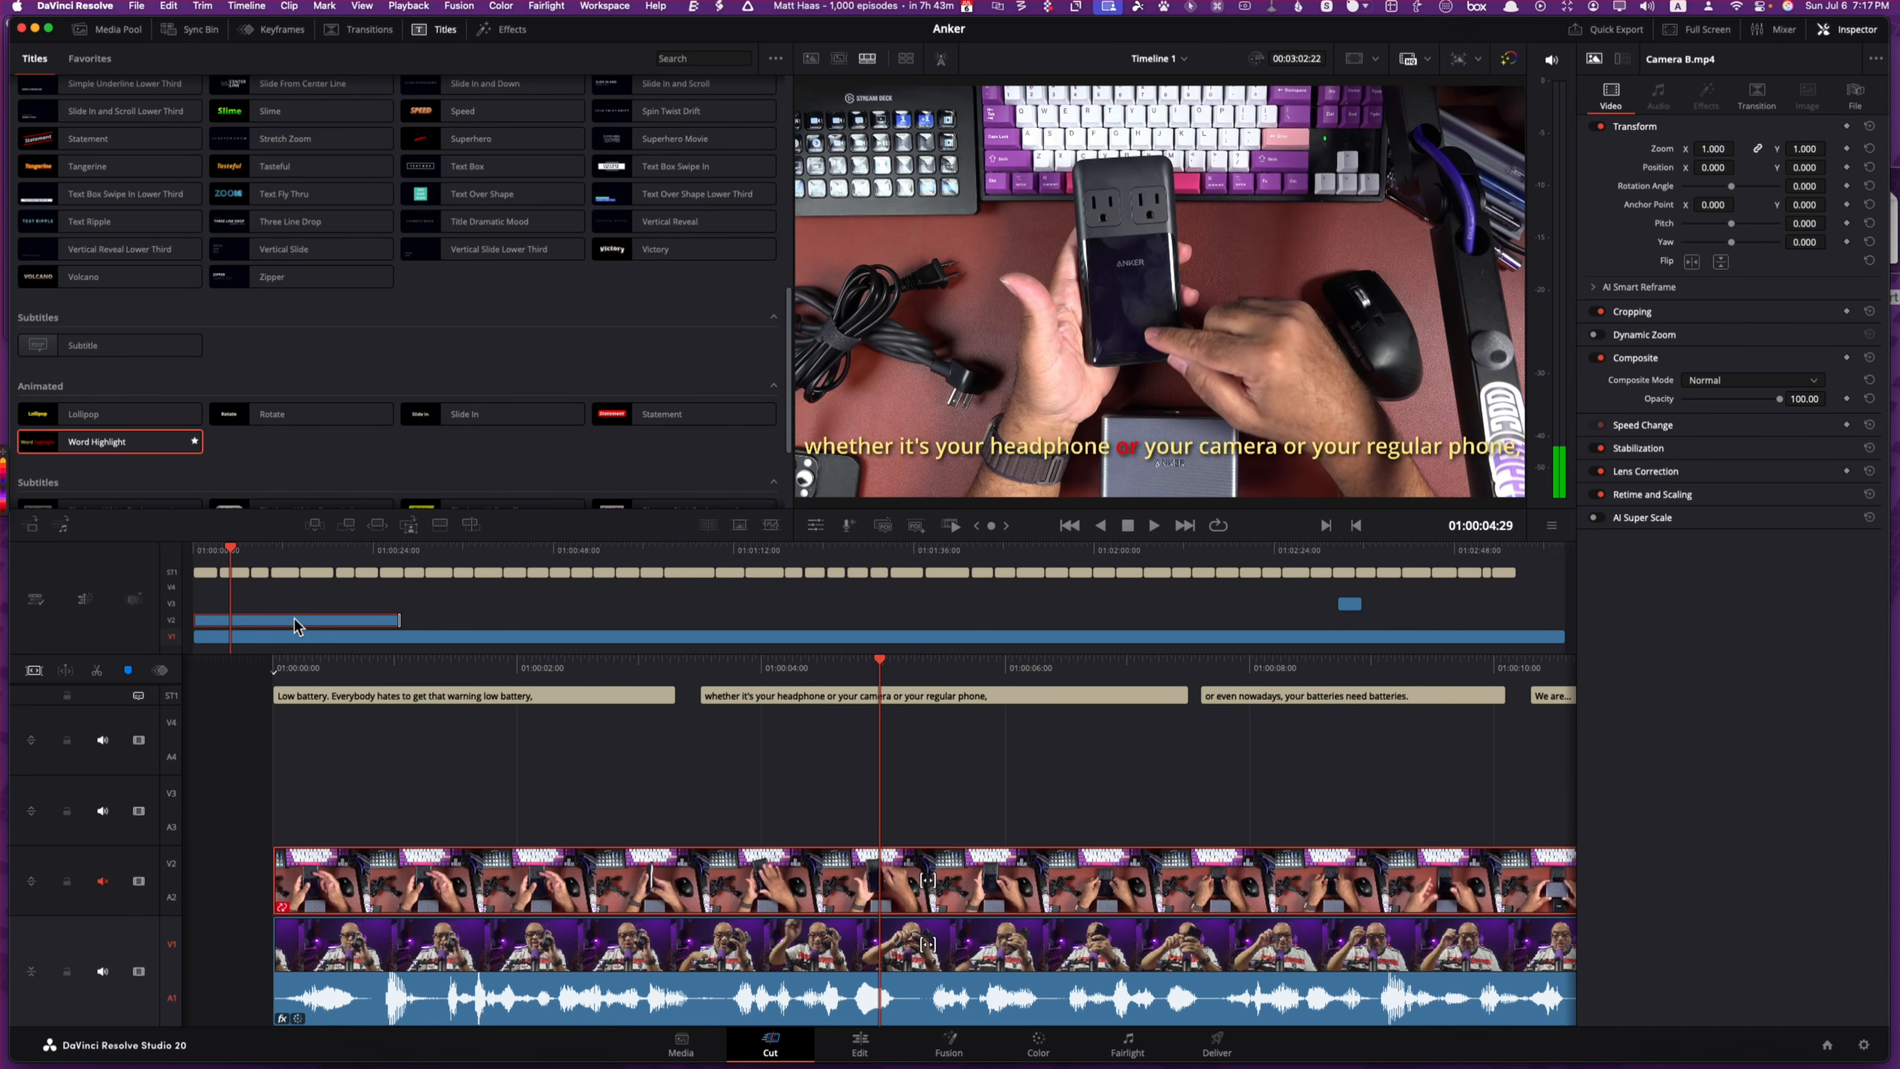
Step: Delete the overhead Camera B clip from V2, then play back to check the Camera A shot with subtitles
drag(294, 620, 411, 659)
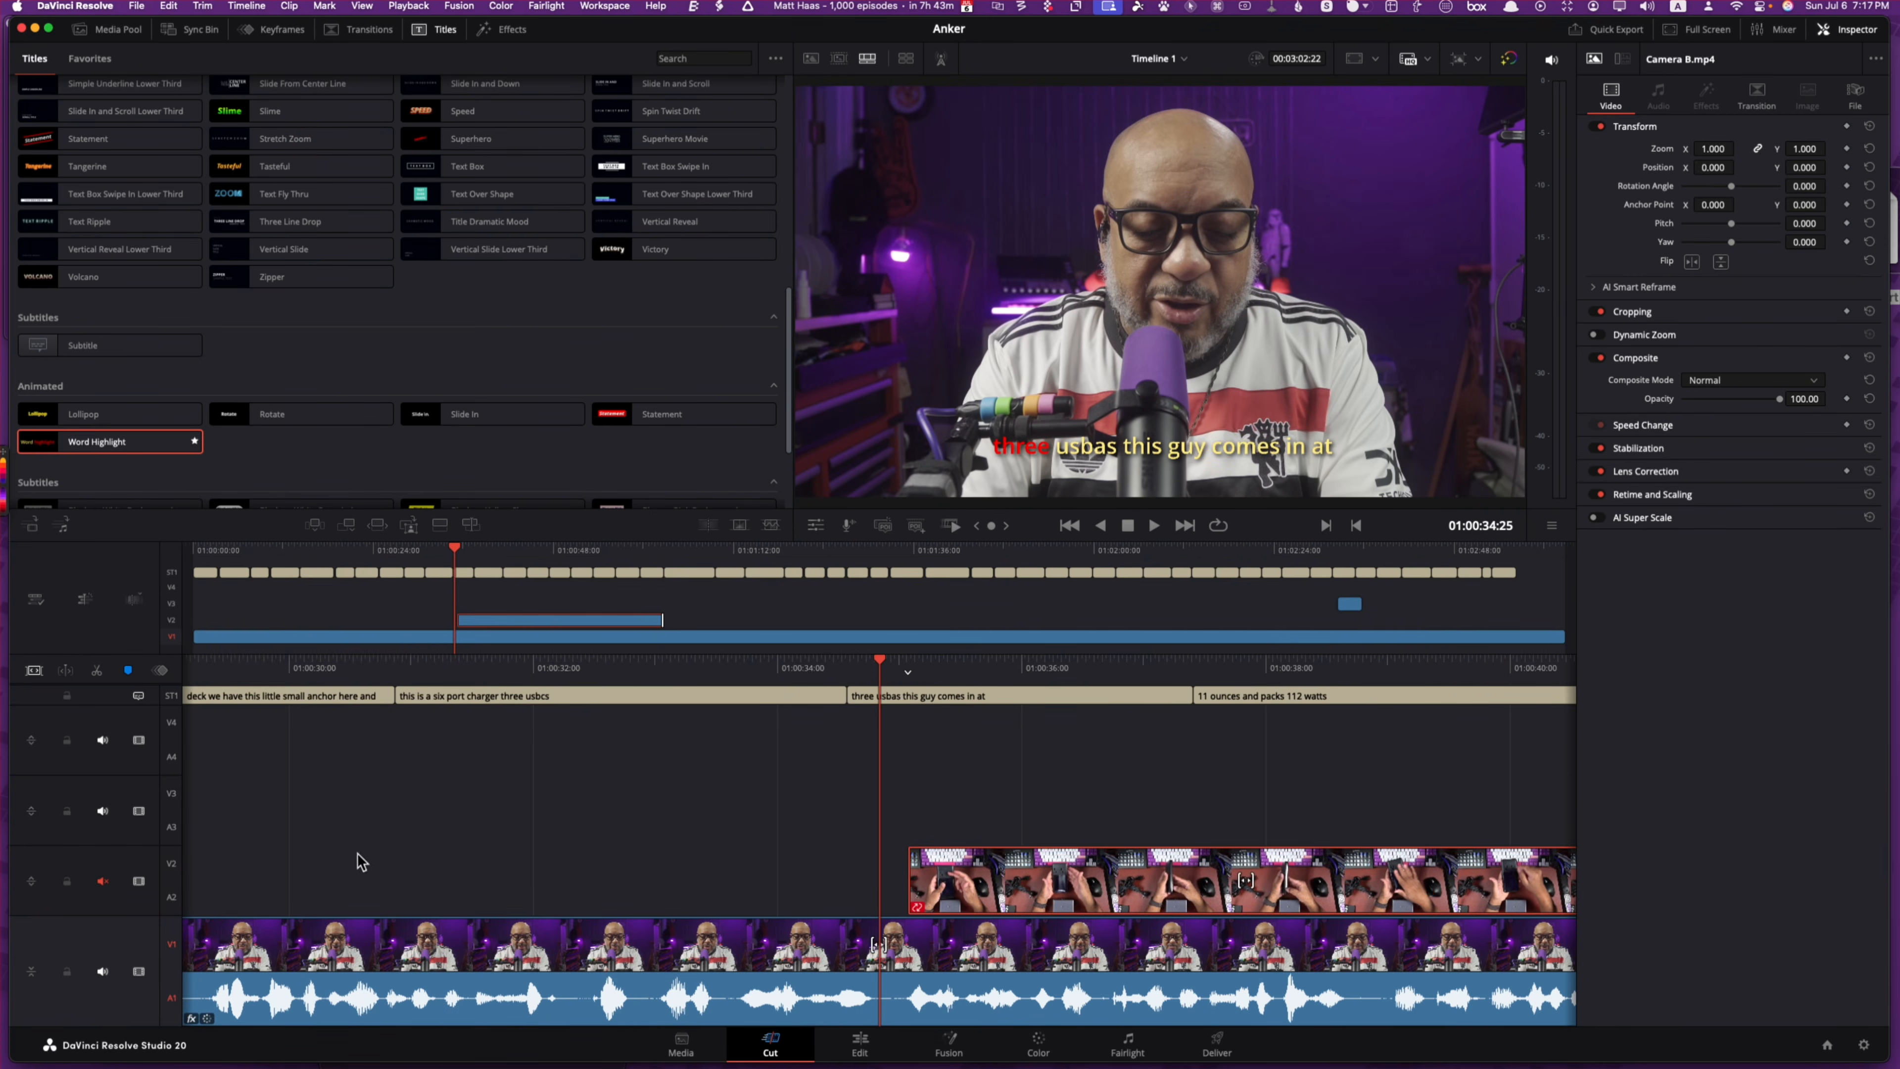
key(BackSpace)
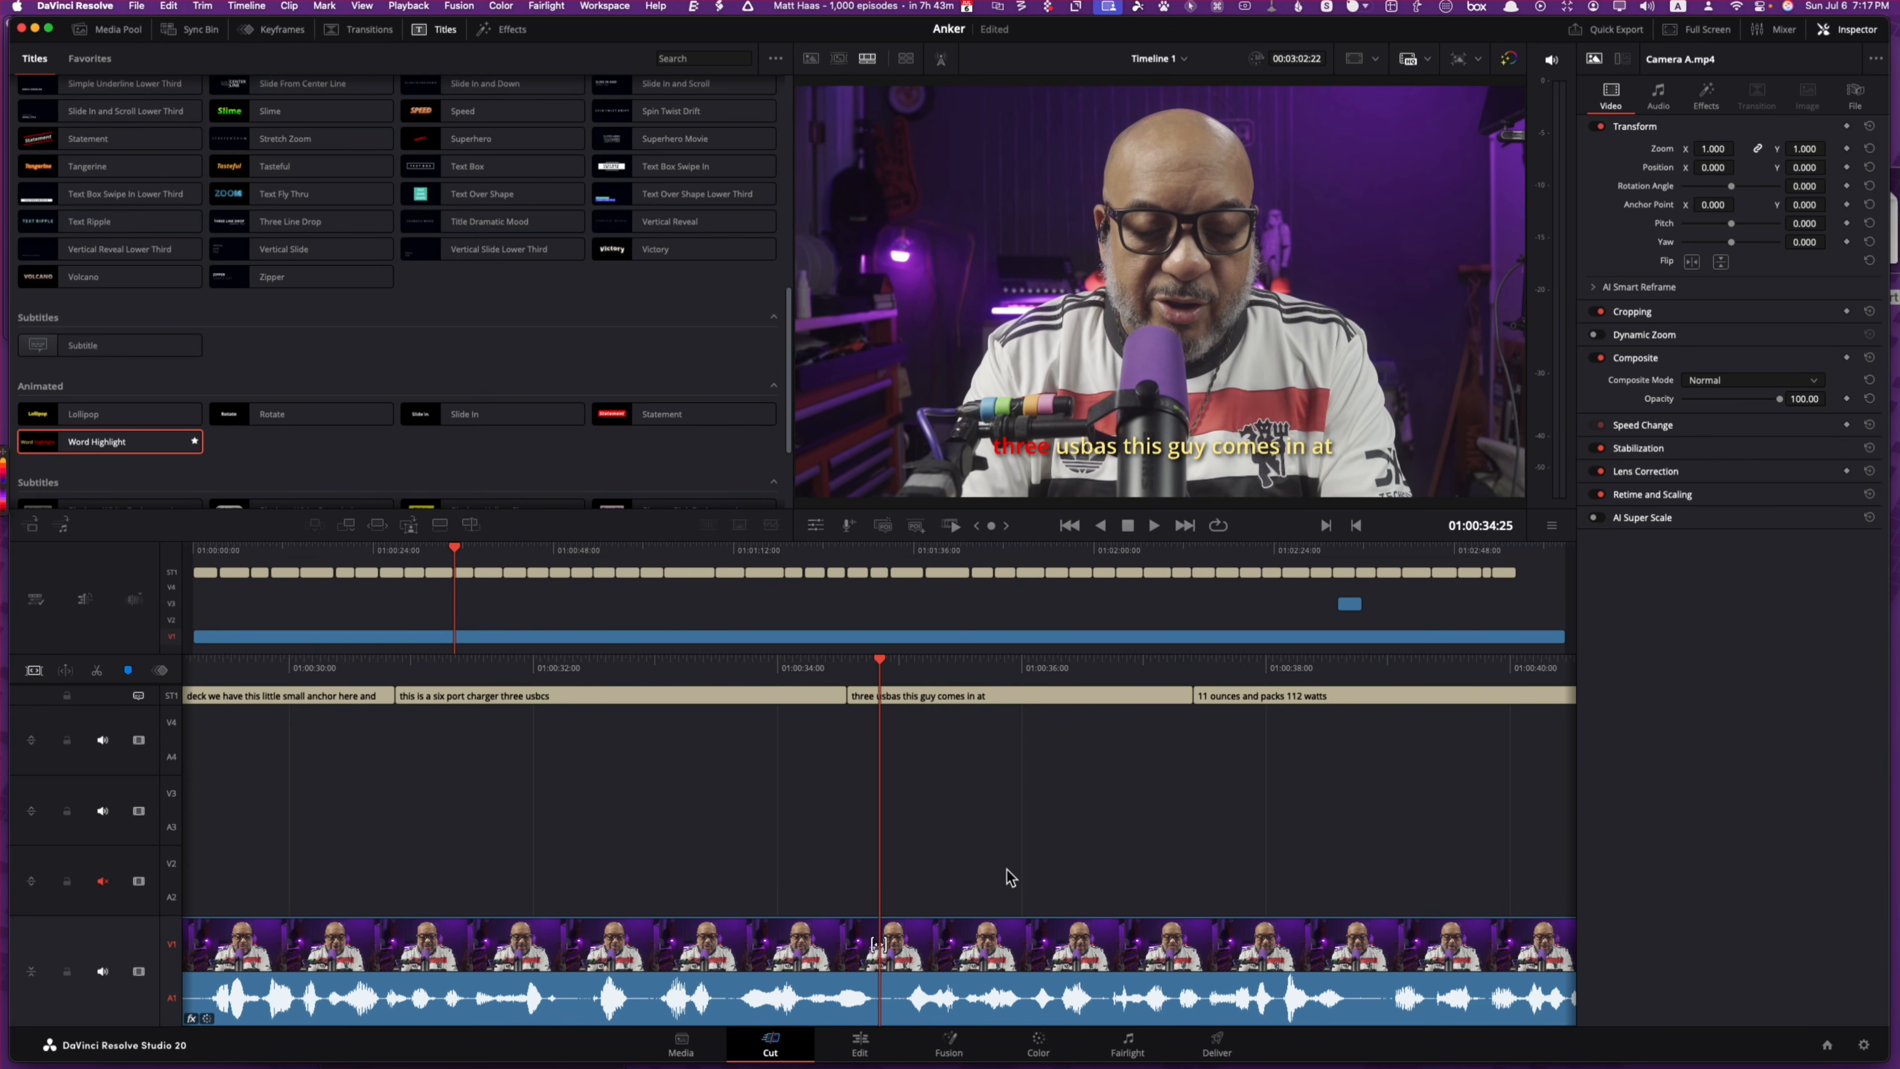
key(space)
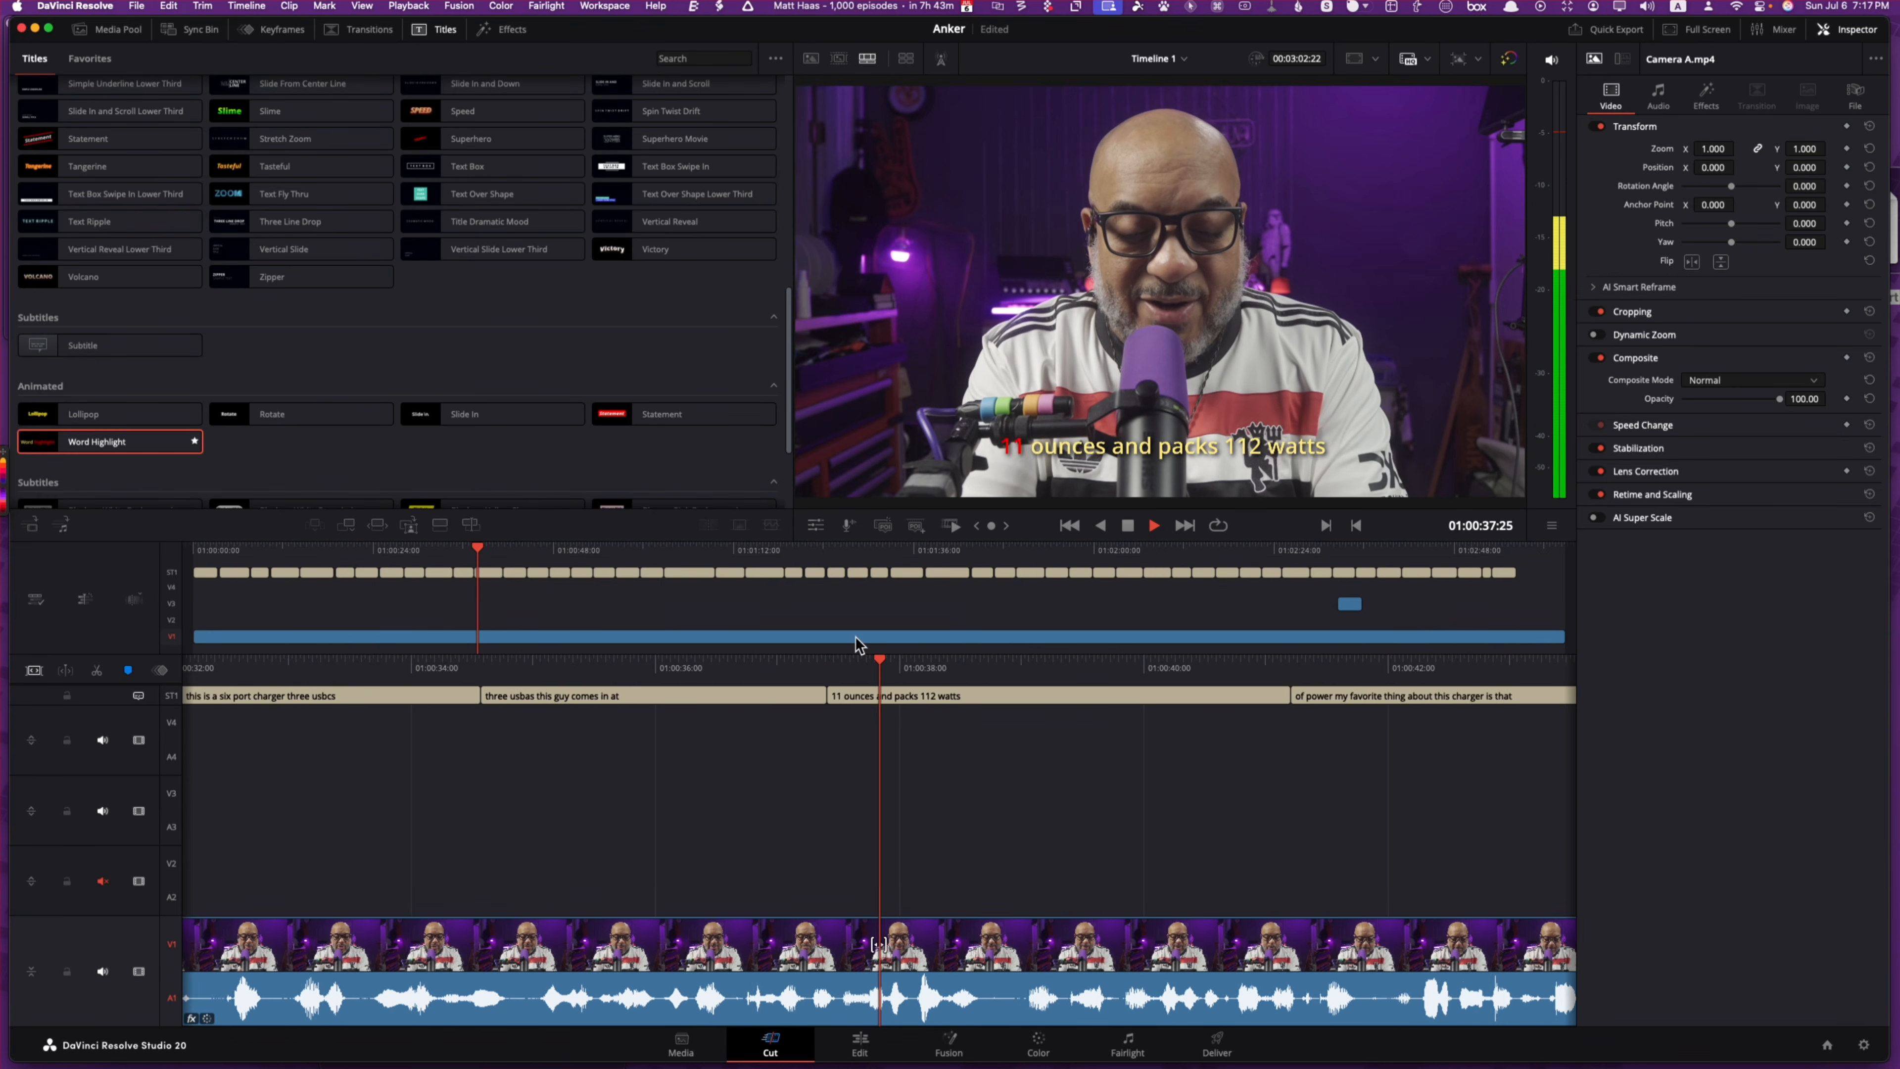
key(space)
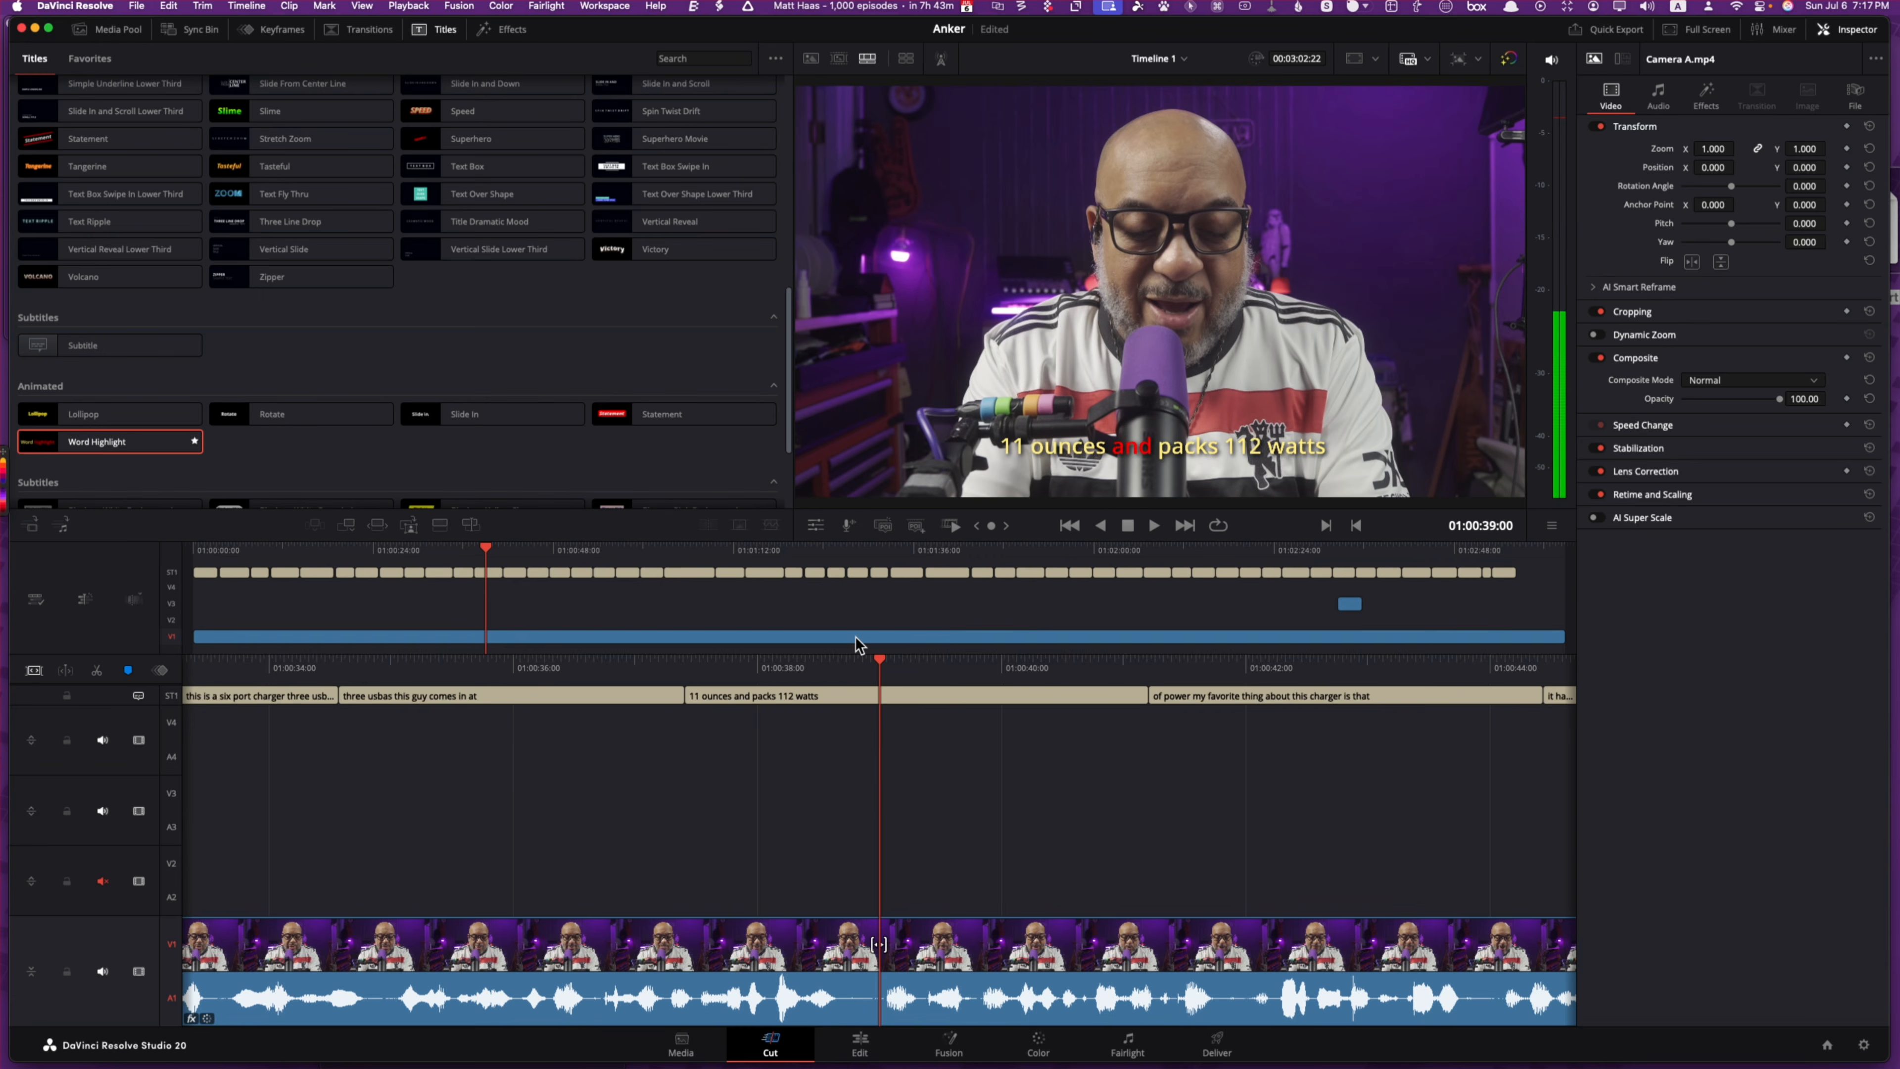
click(82, 698)
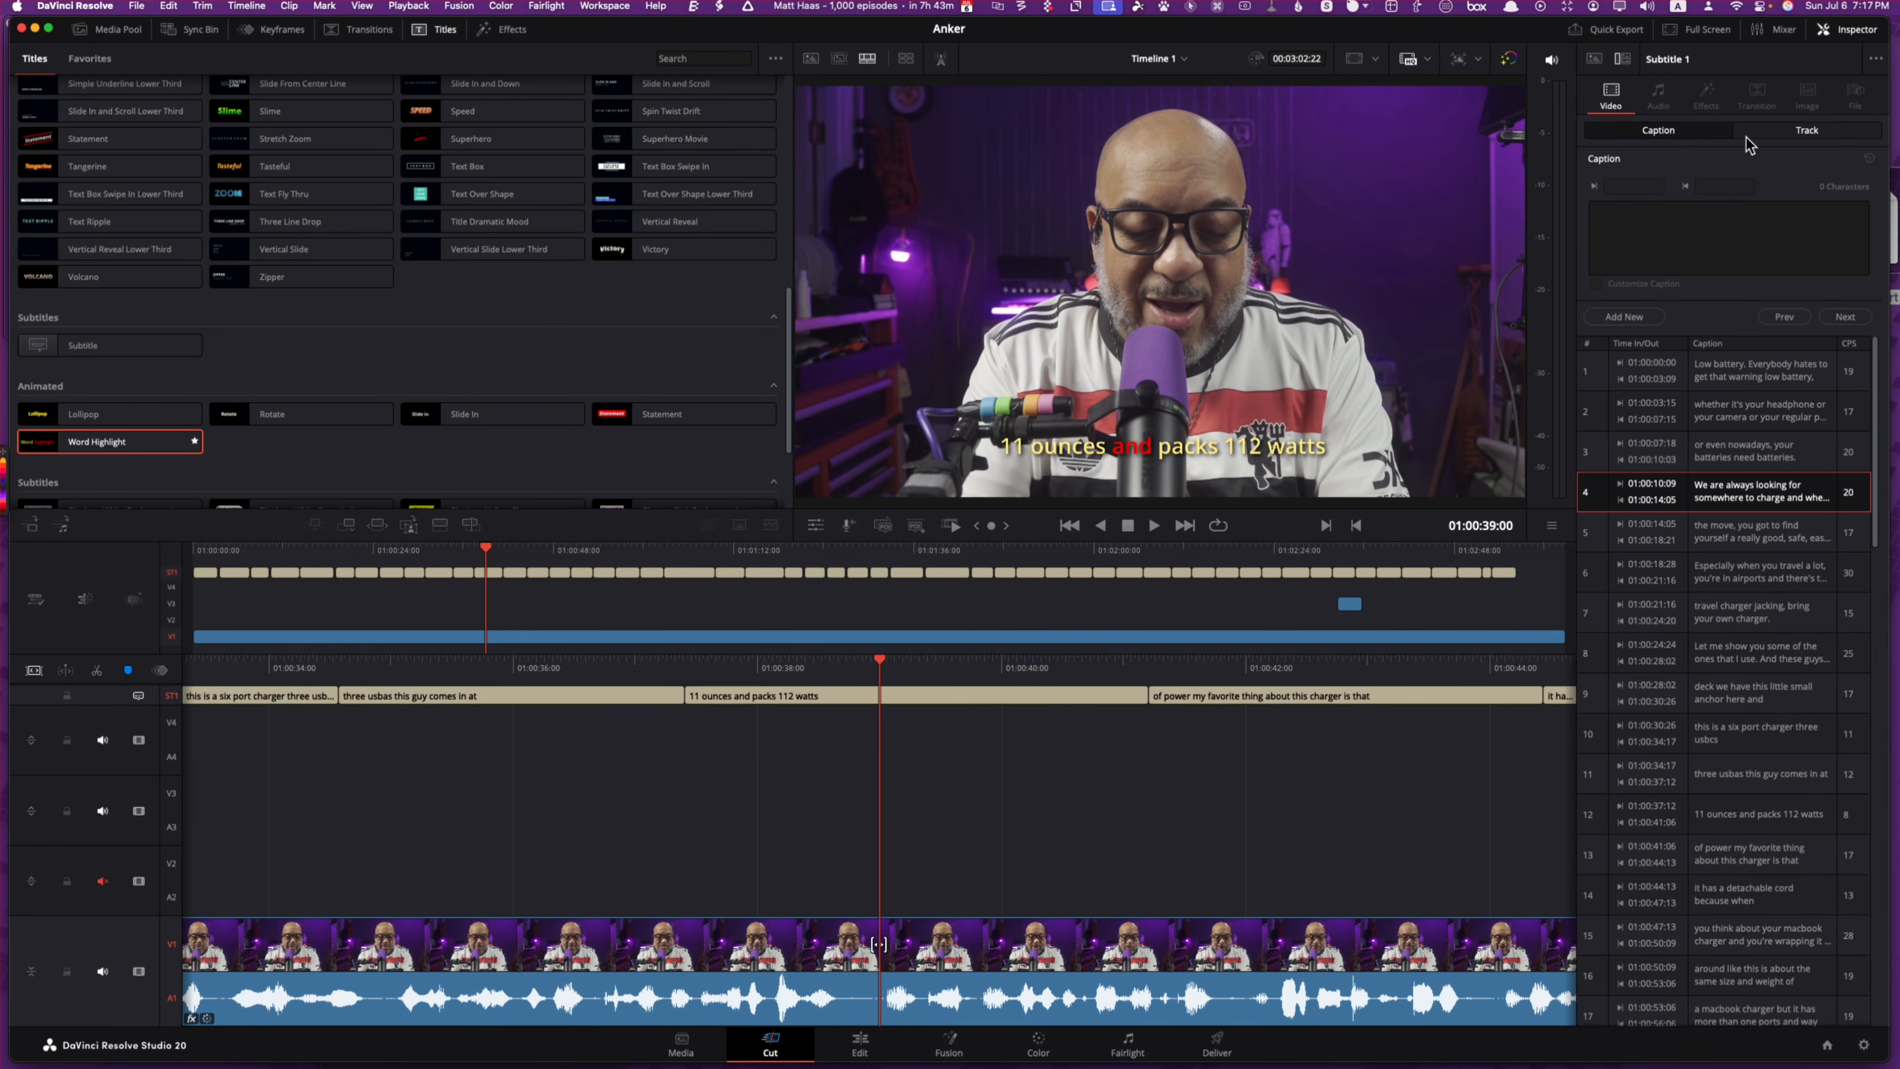
Step: Set the Word Highlight subtitle text colour to white Snow
click(1770, 131)
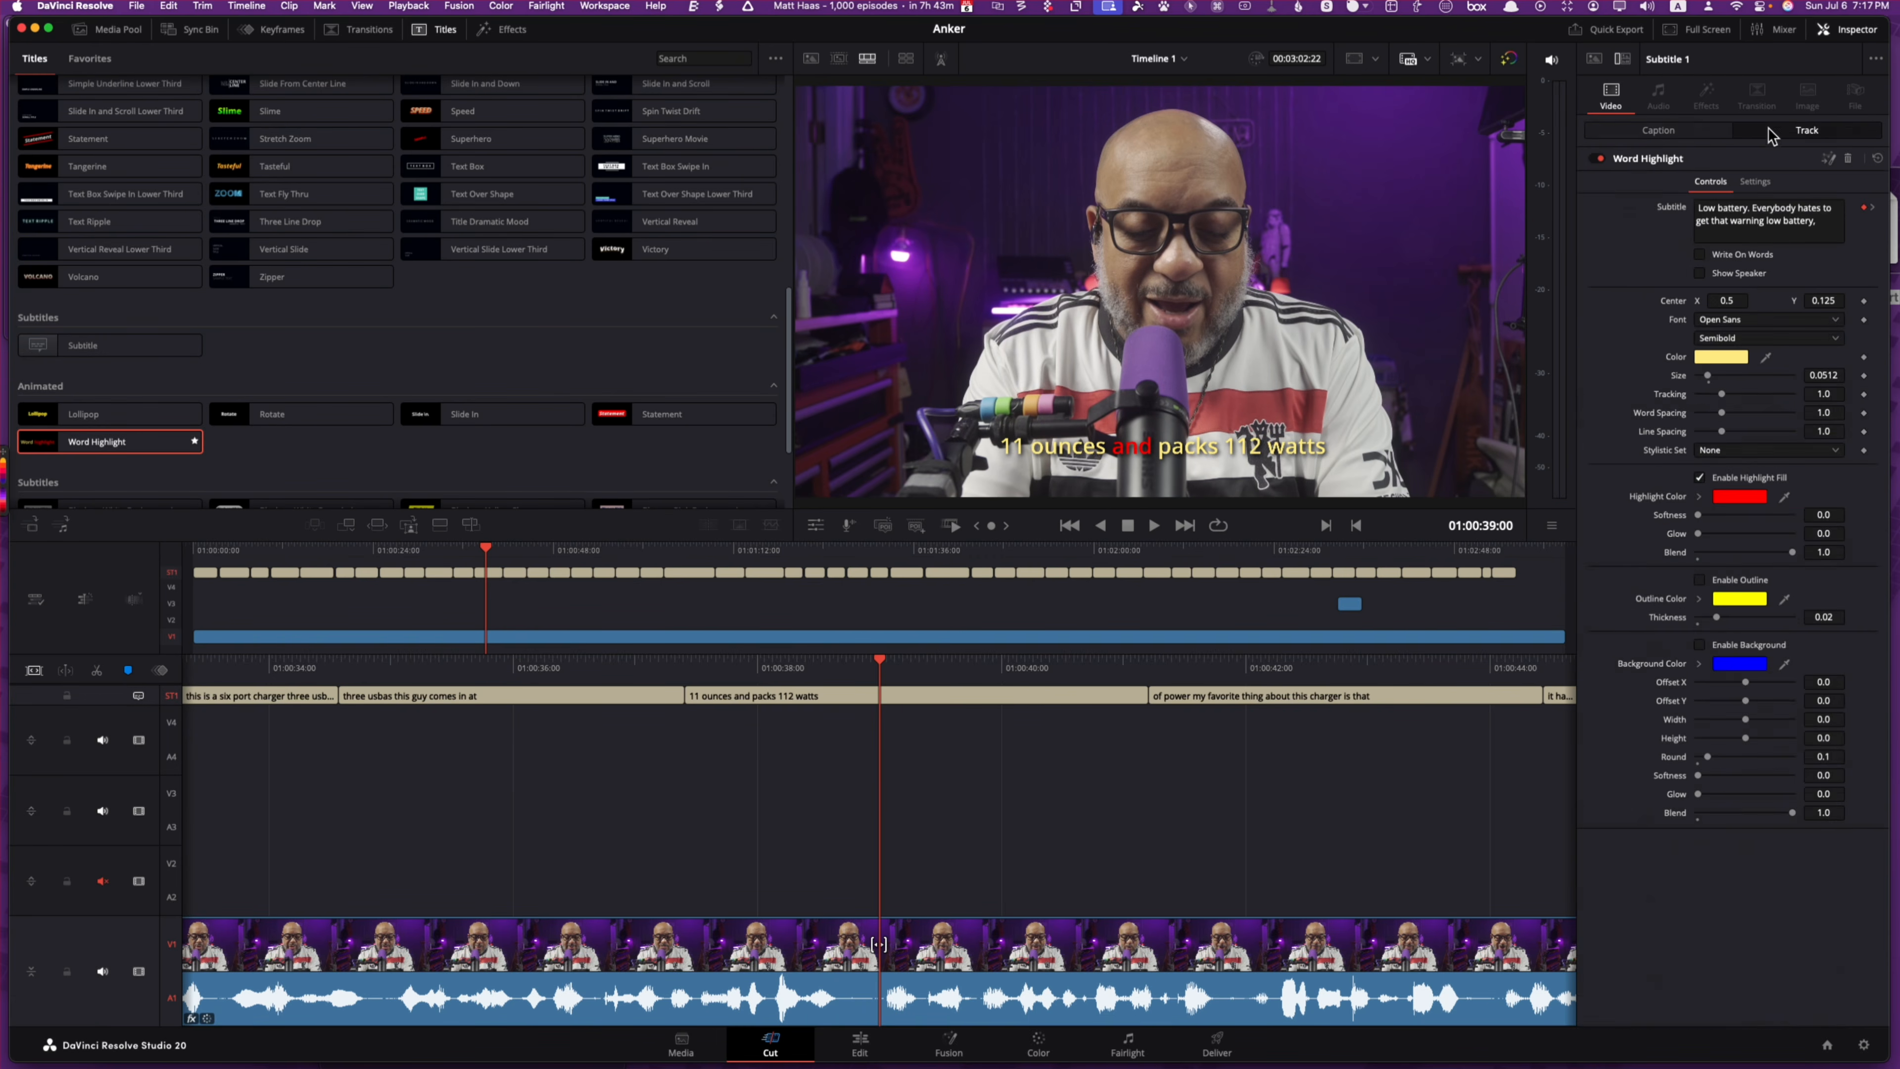
click(1720, 358)
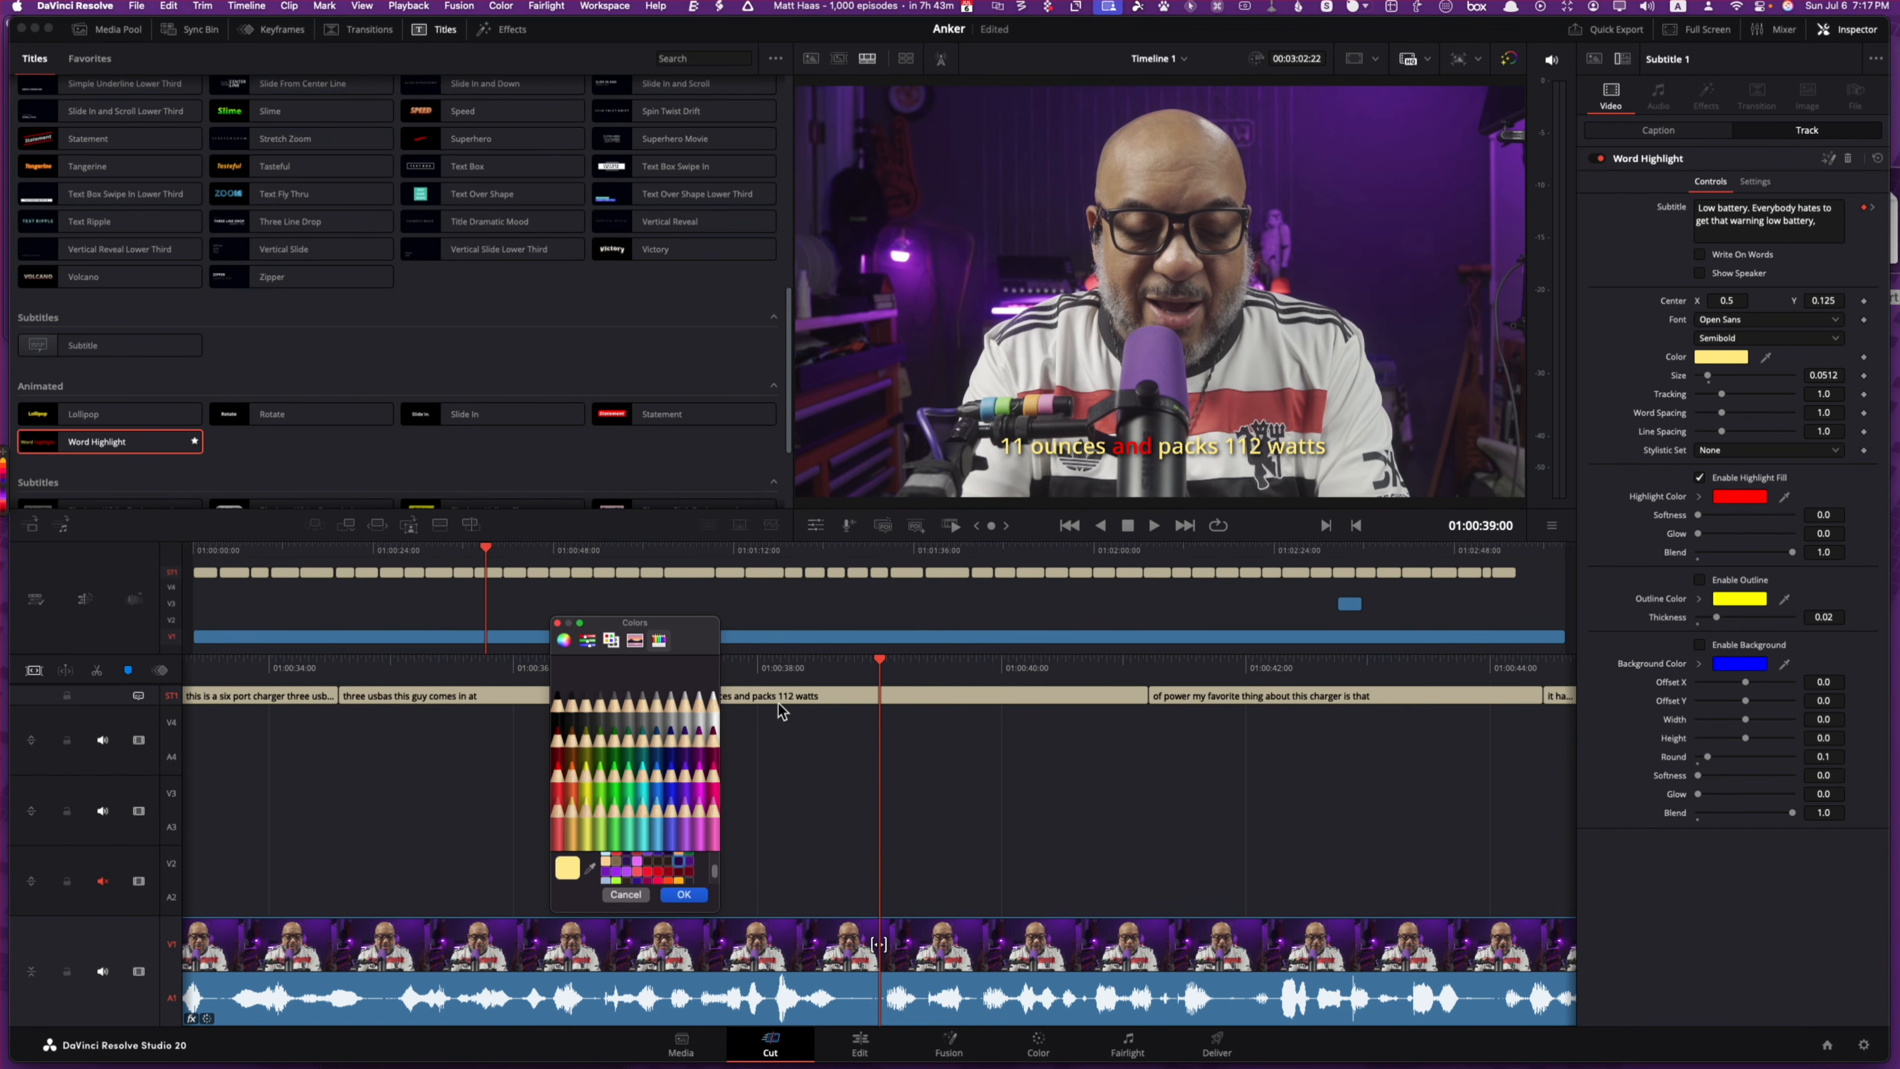
click(715, 698)
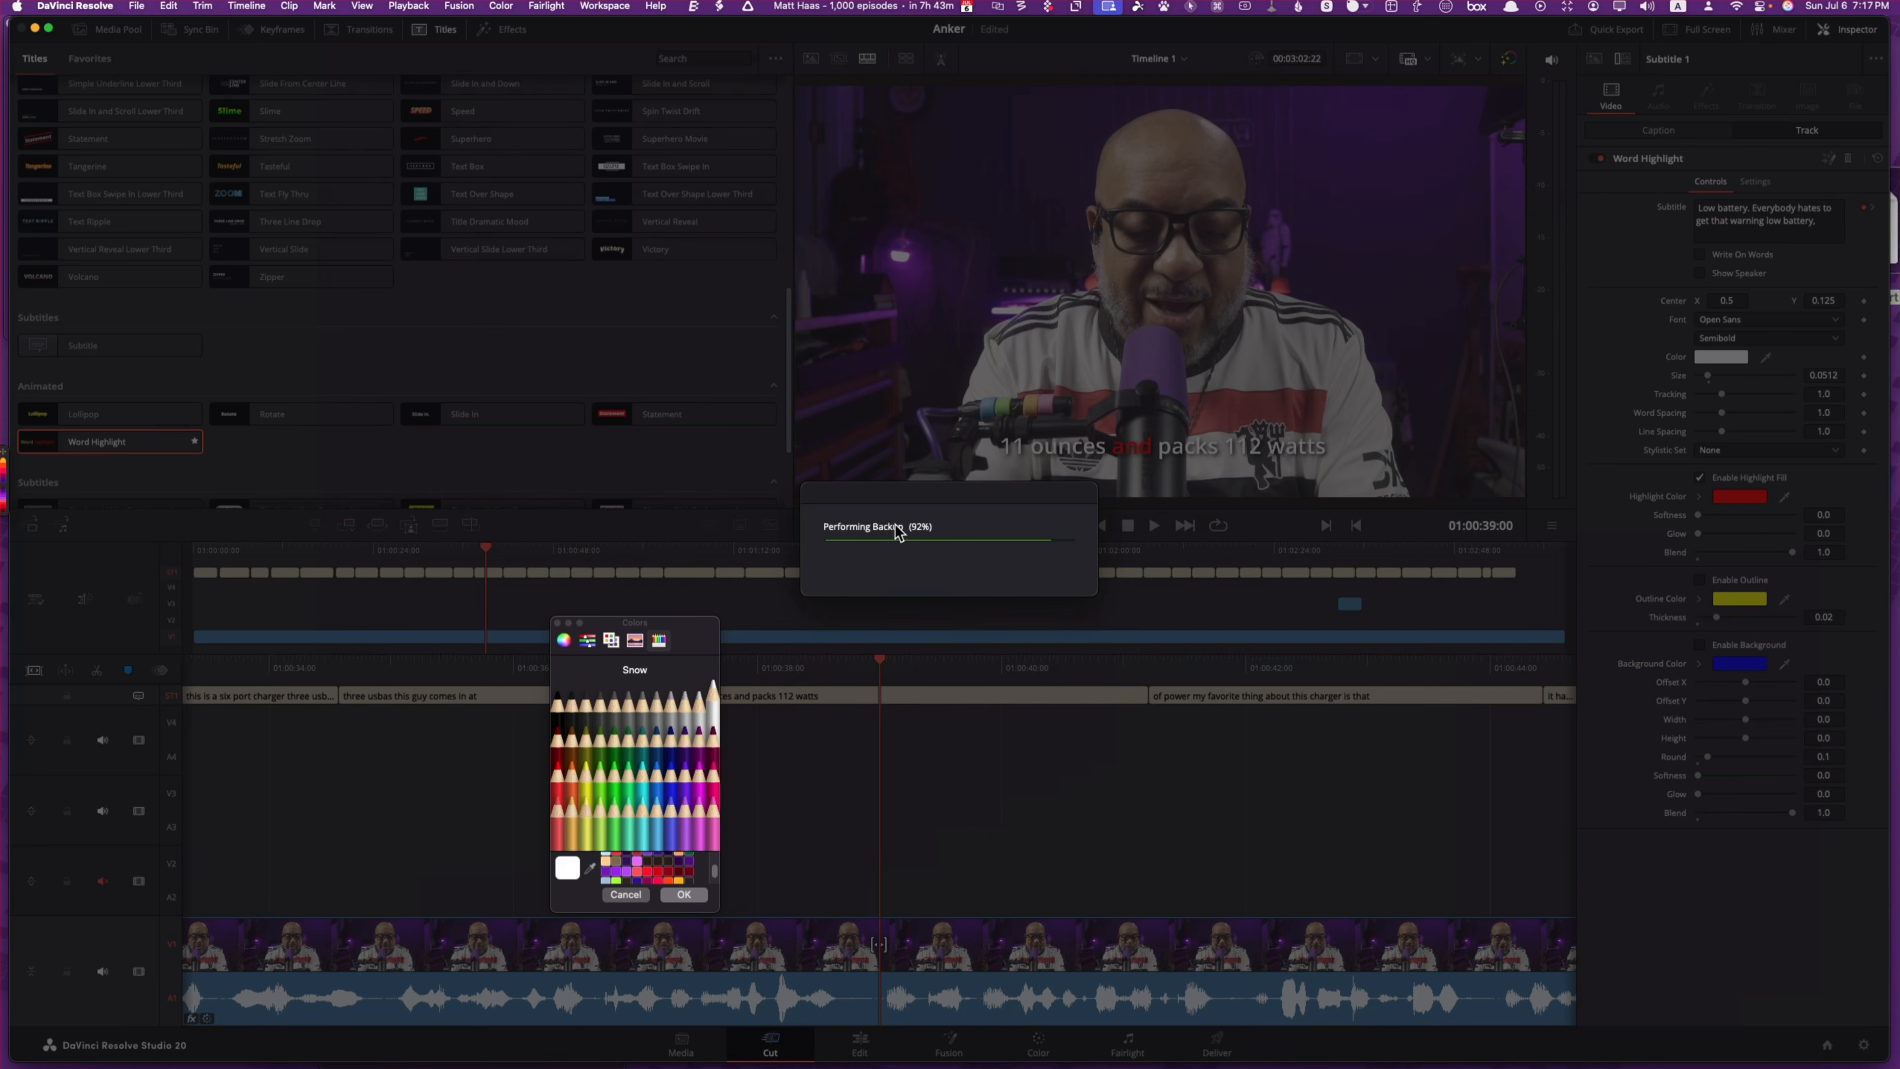
click(684, 895)
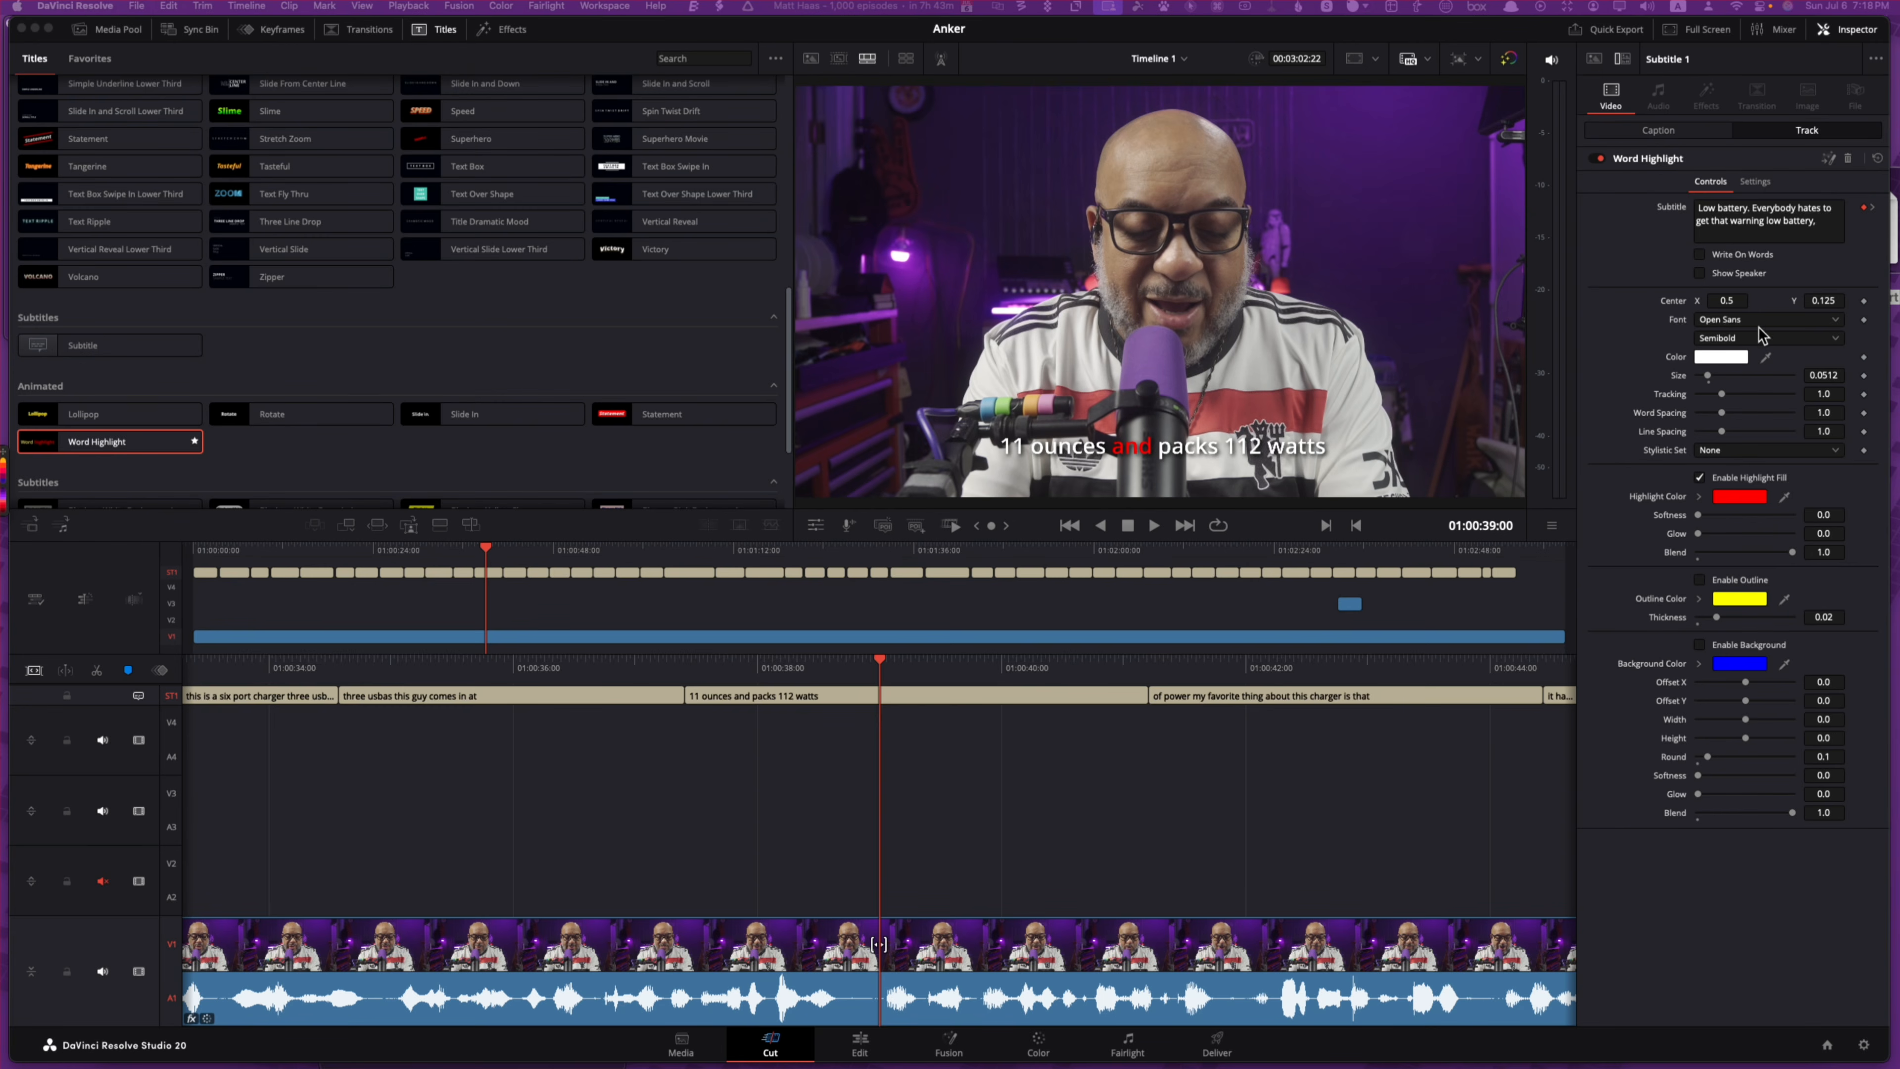
Step: Make the subtitle font Bold, leaving Write On Words switched off
click(1787, 337)
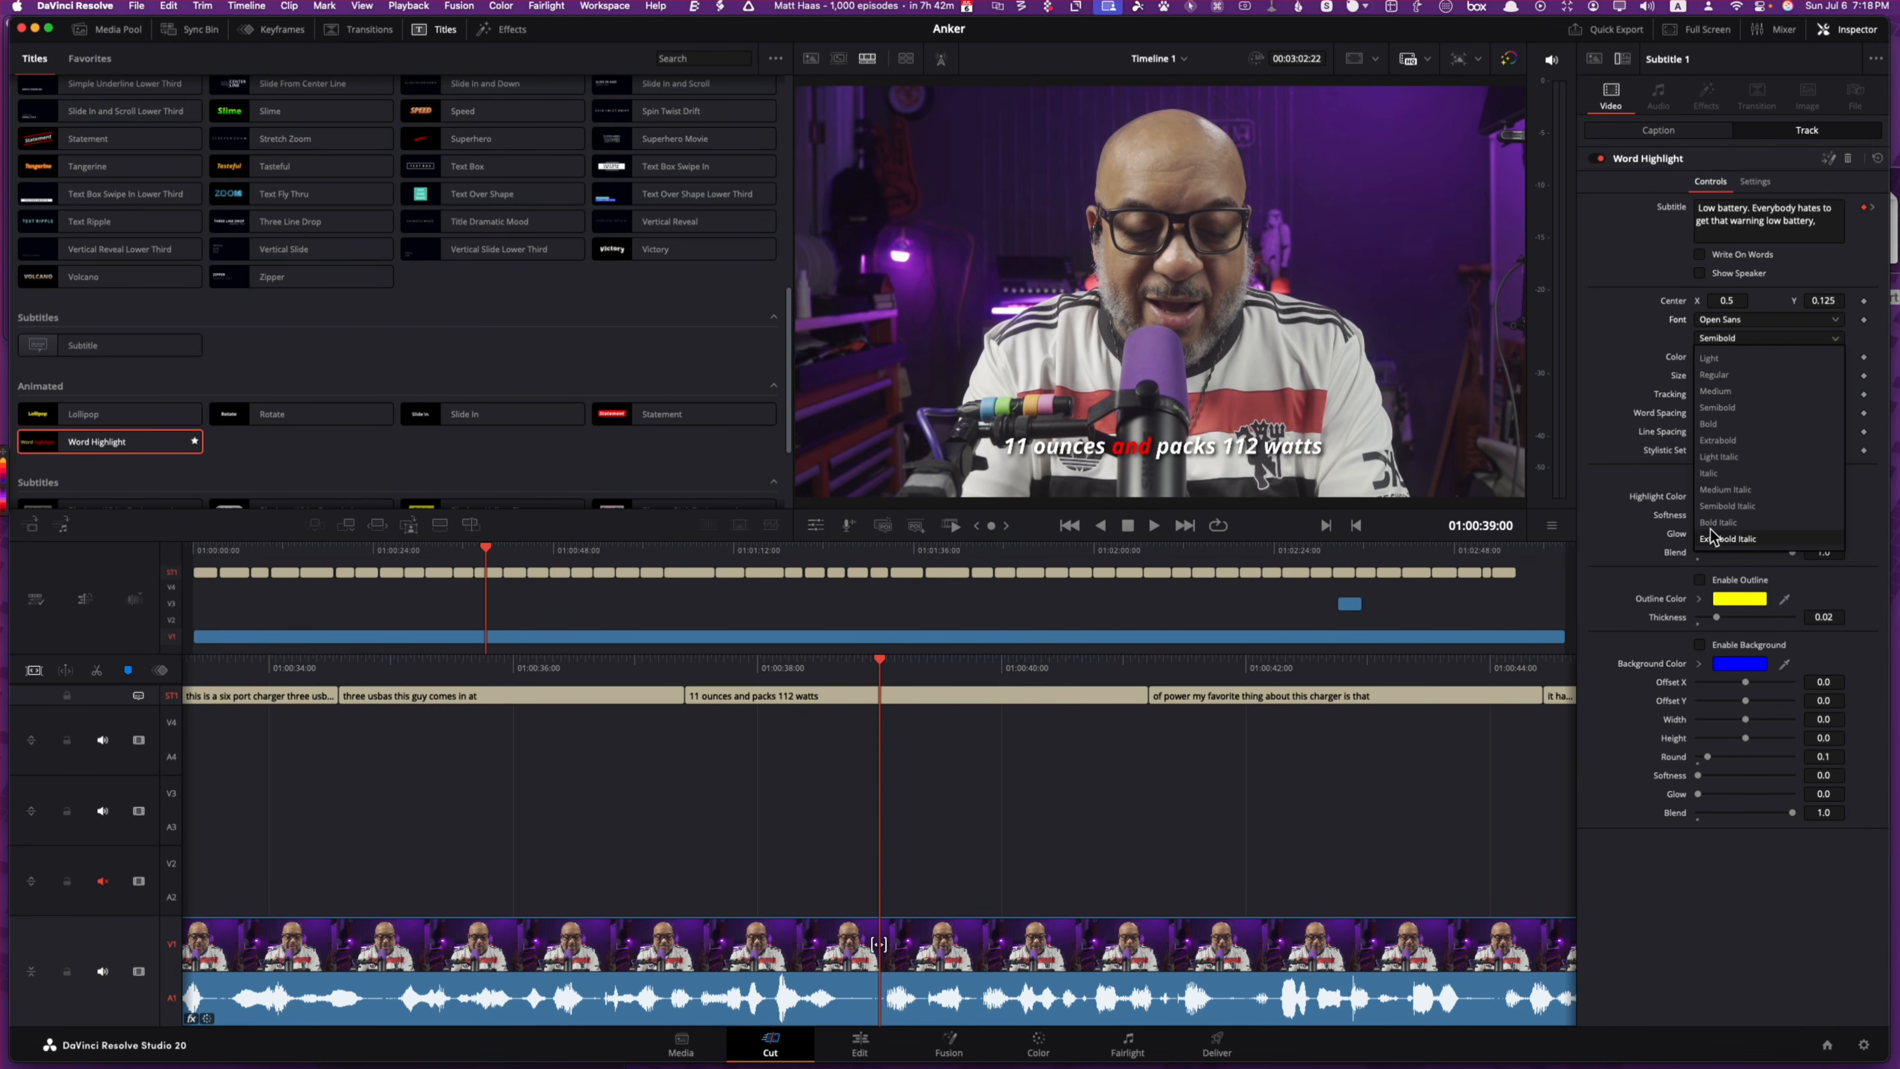
click(1721, 424)
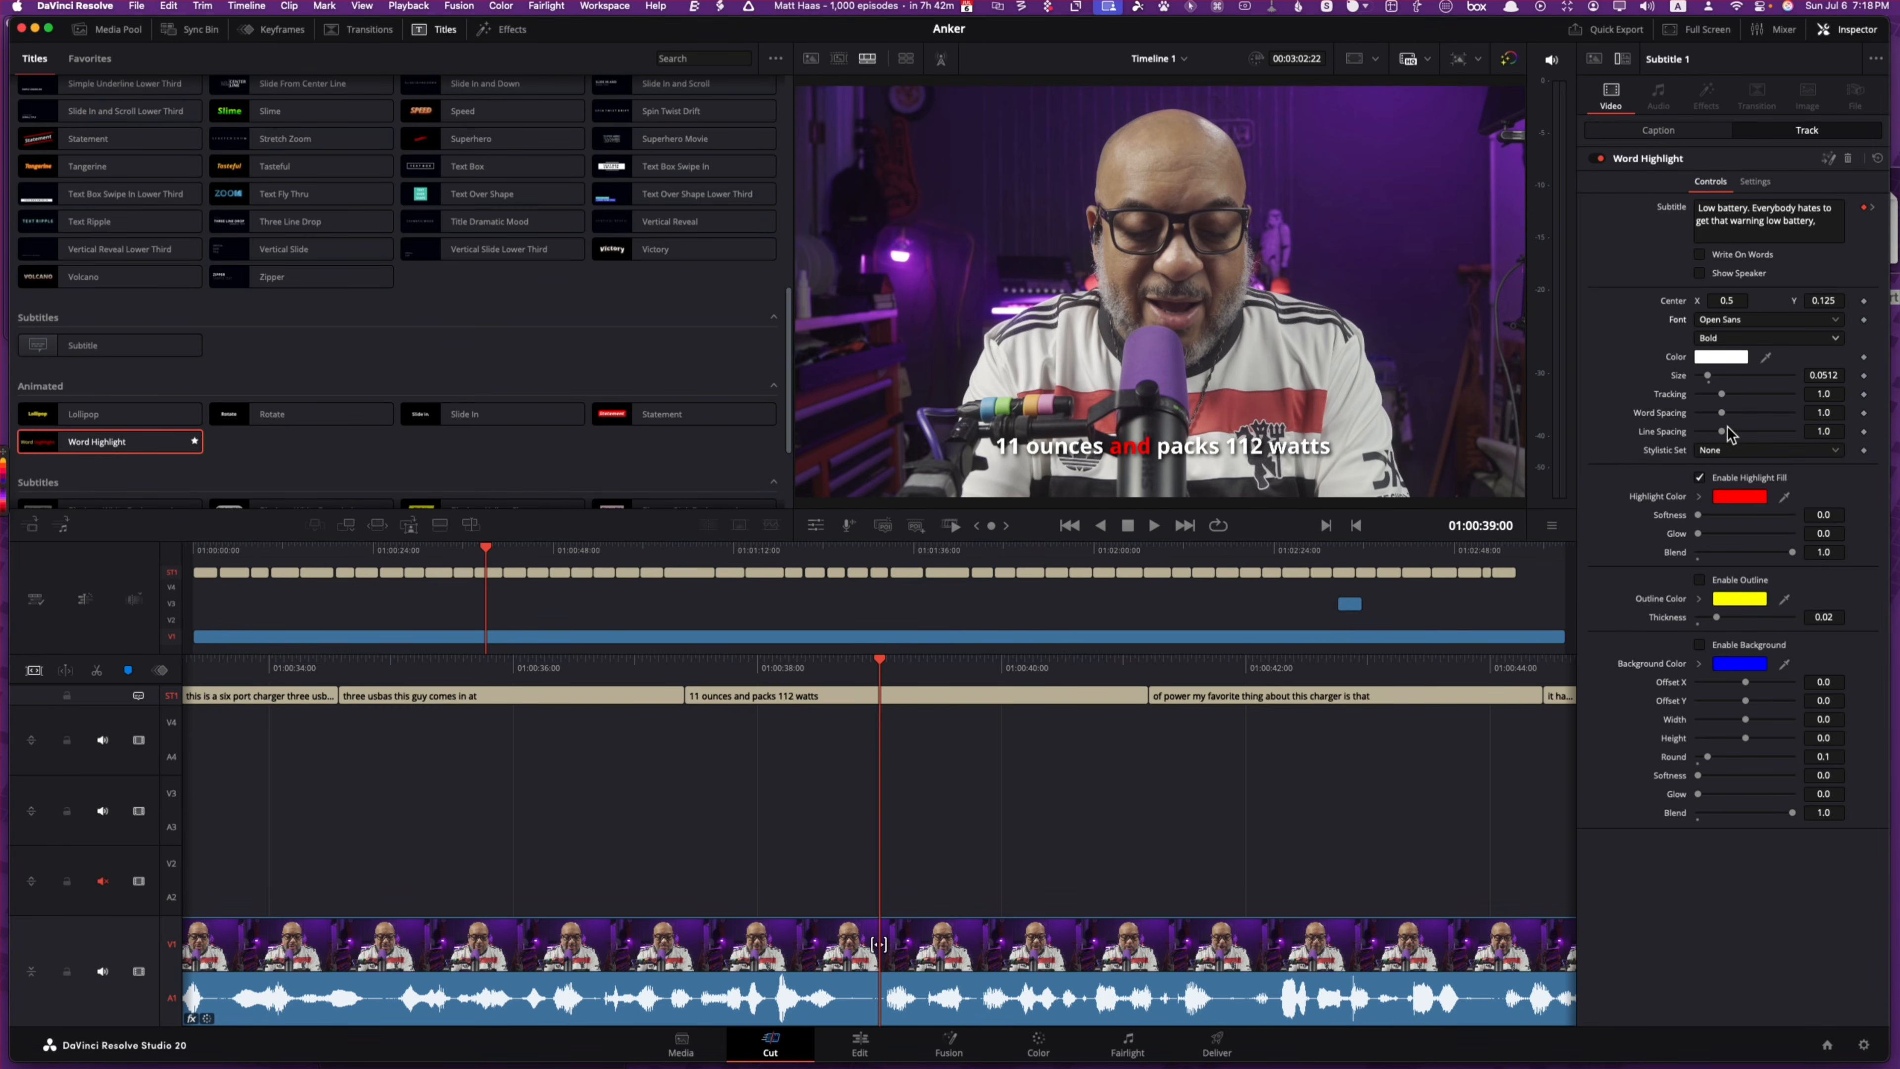
click(1741, 255)
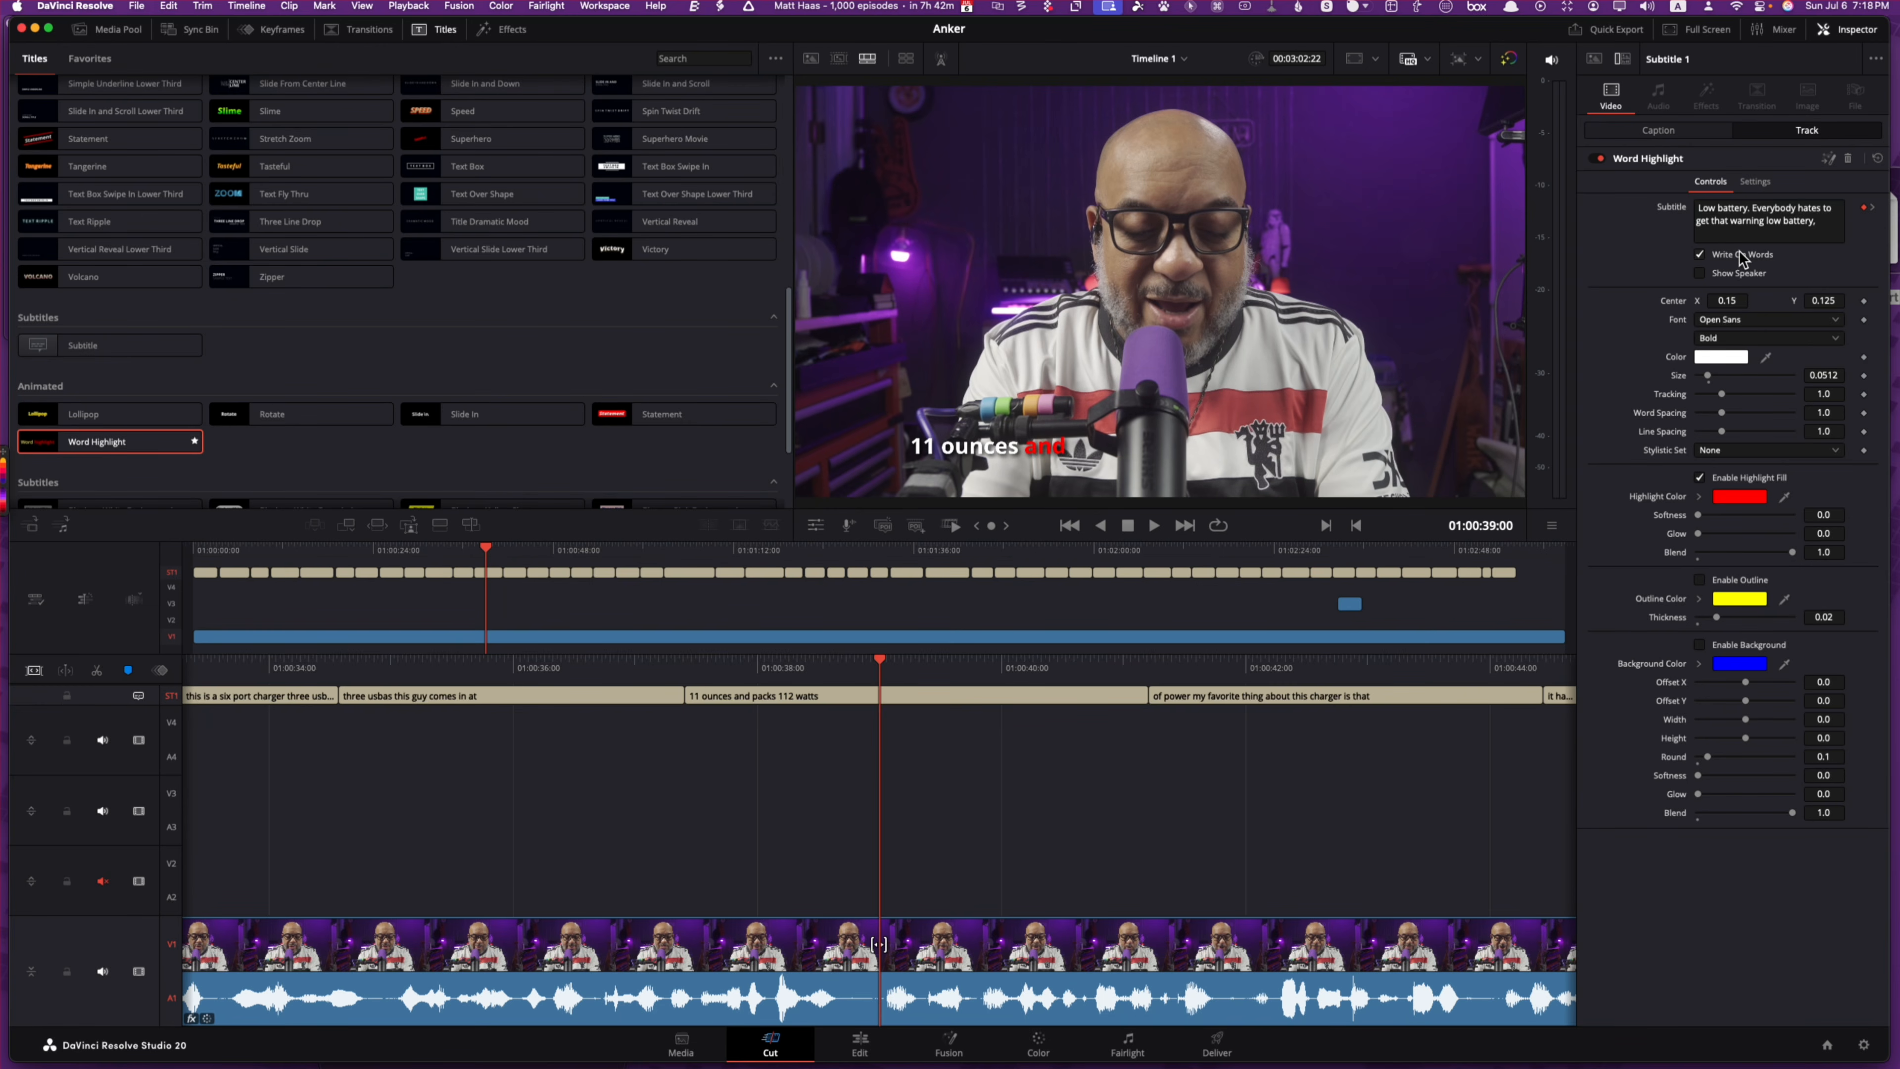
click(1741, 255)
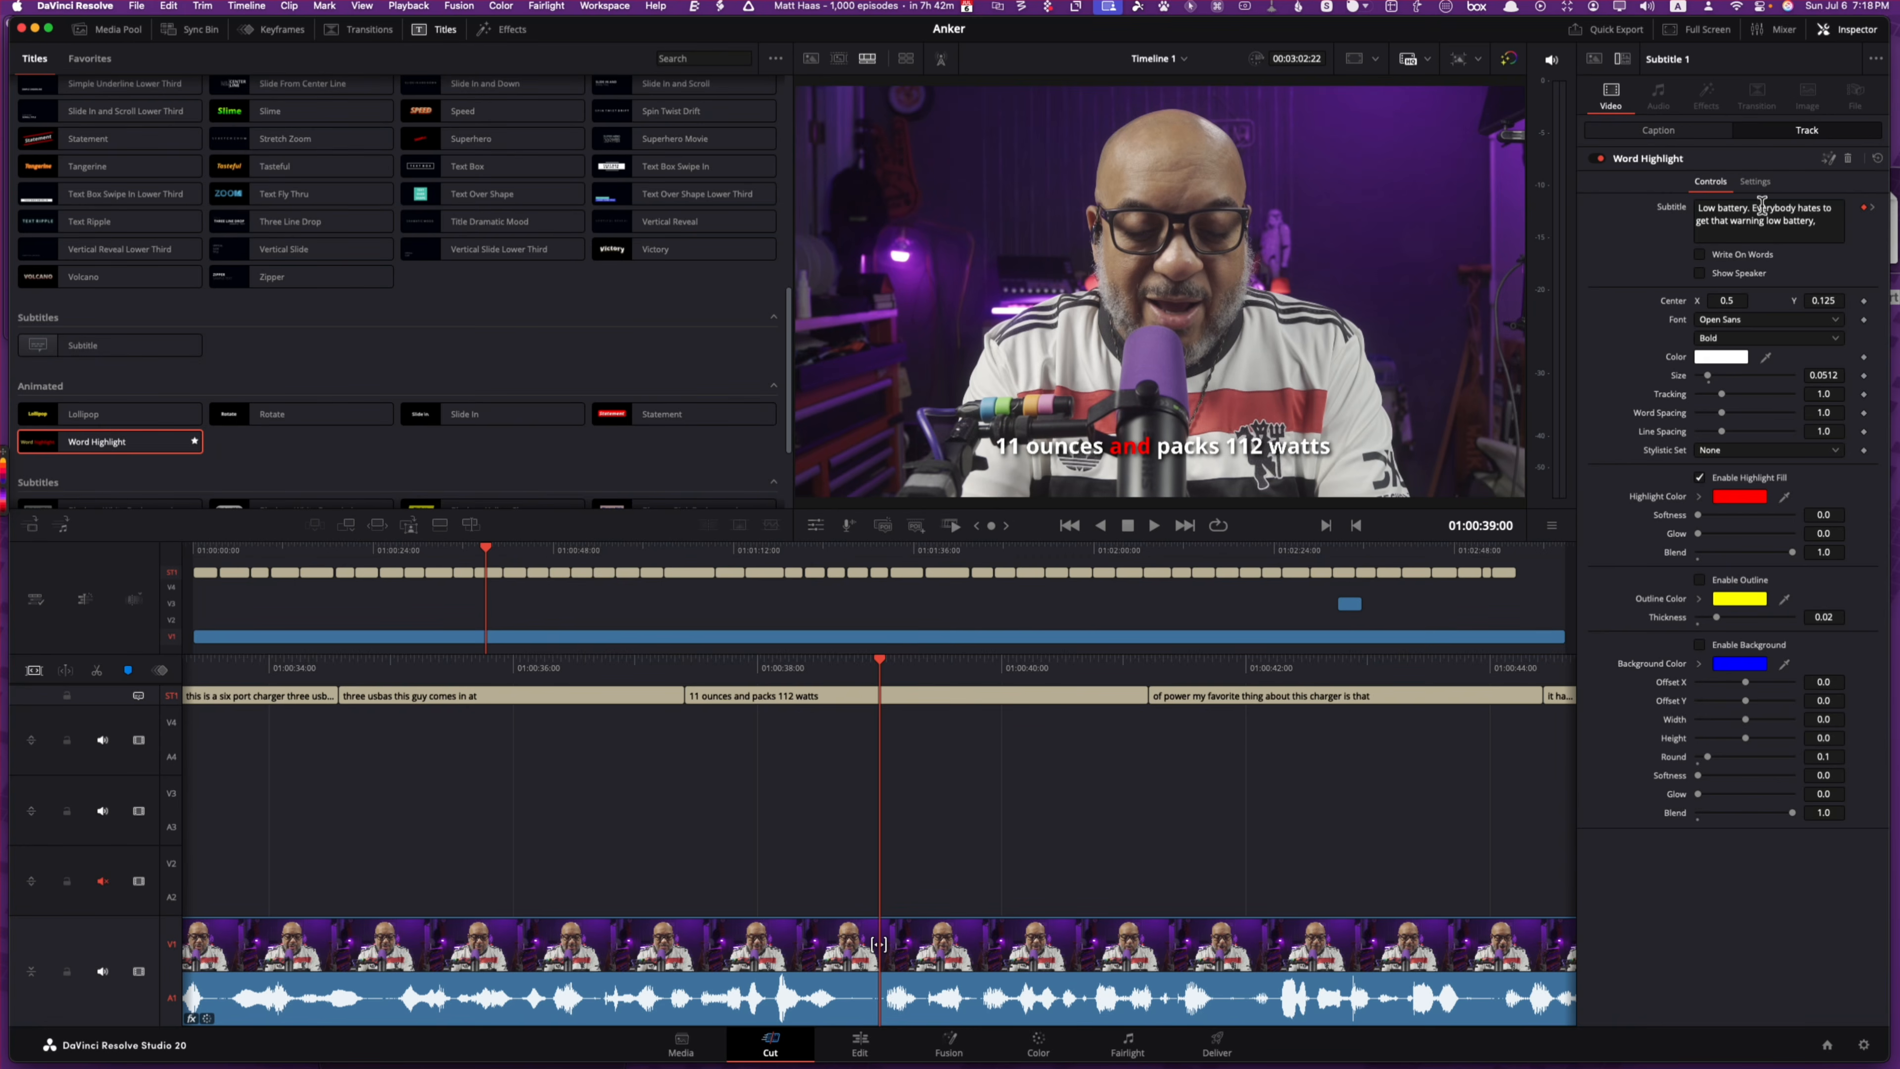
click(1758, 183)
click(1714, 187)
key(shift+5)
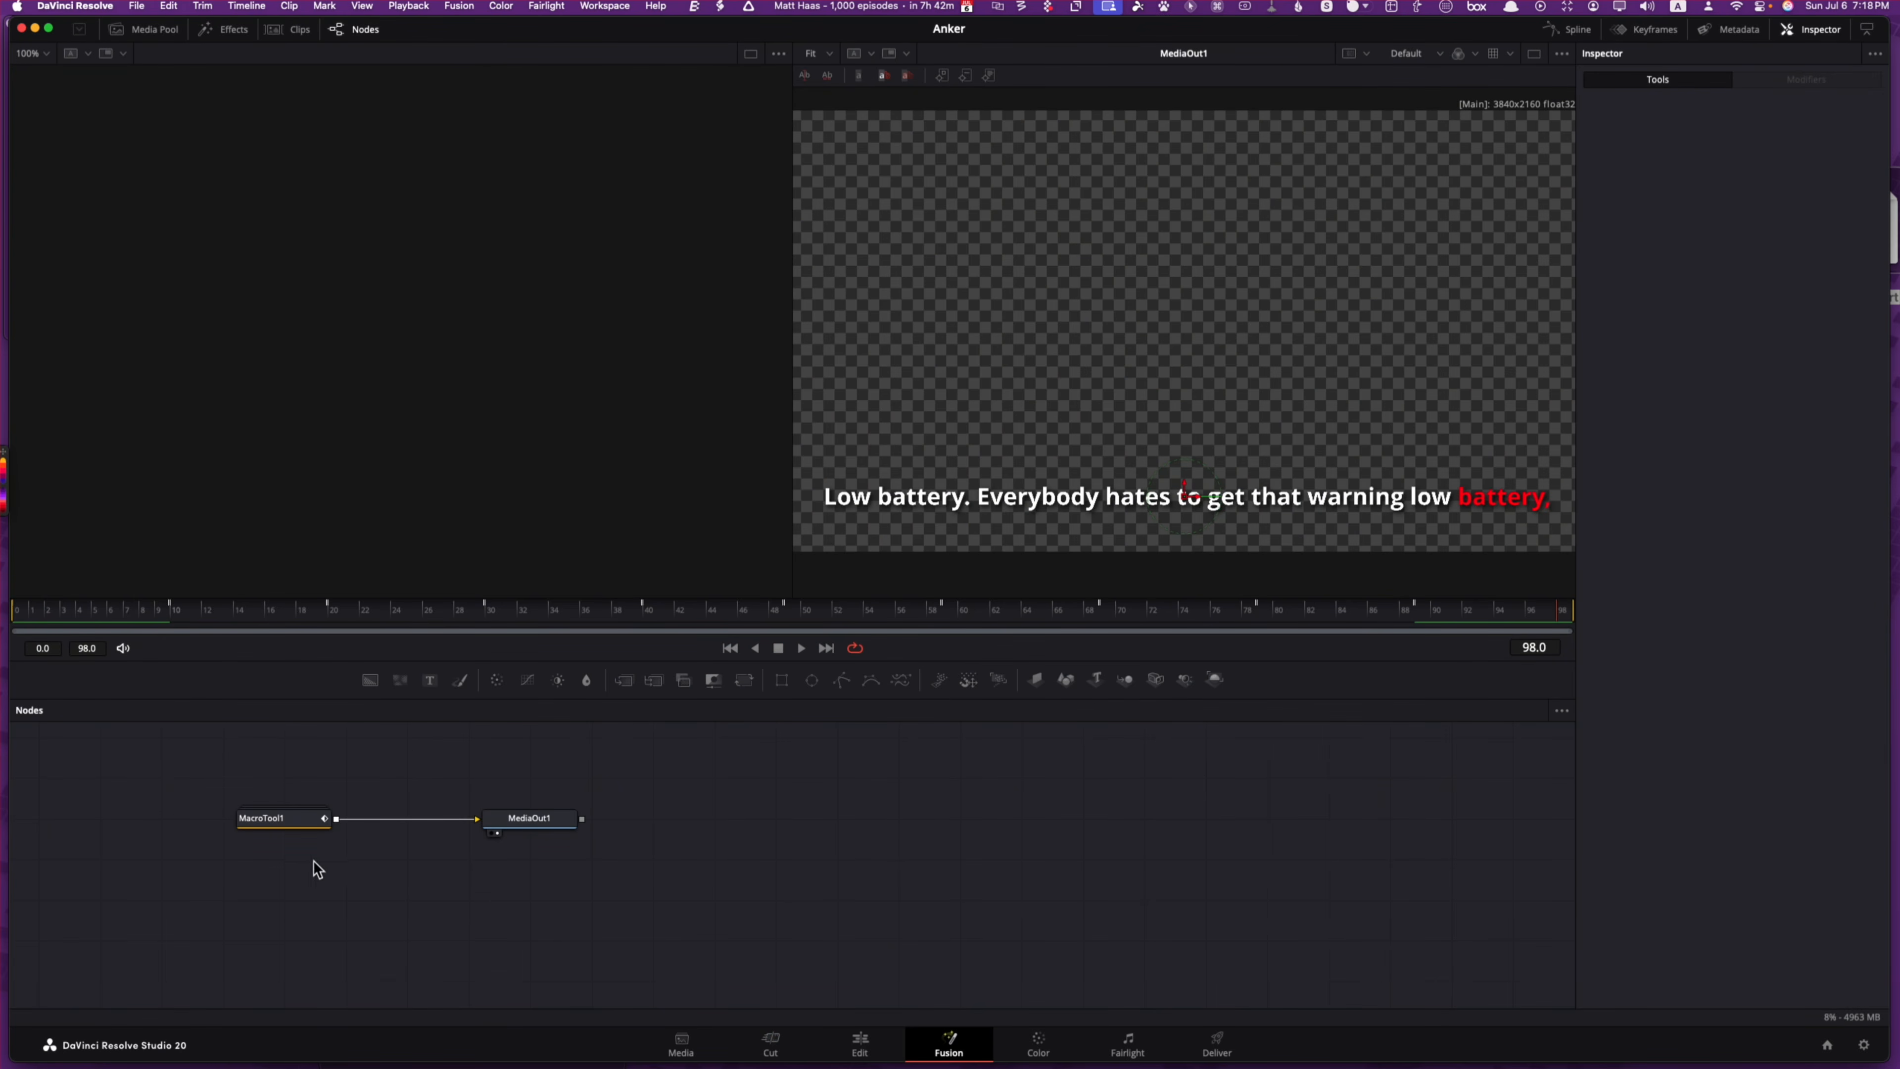
click(771, 1048)
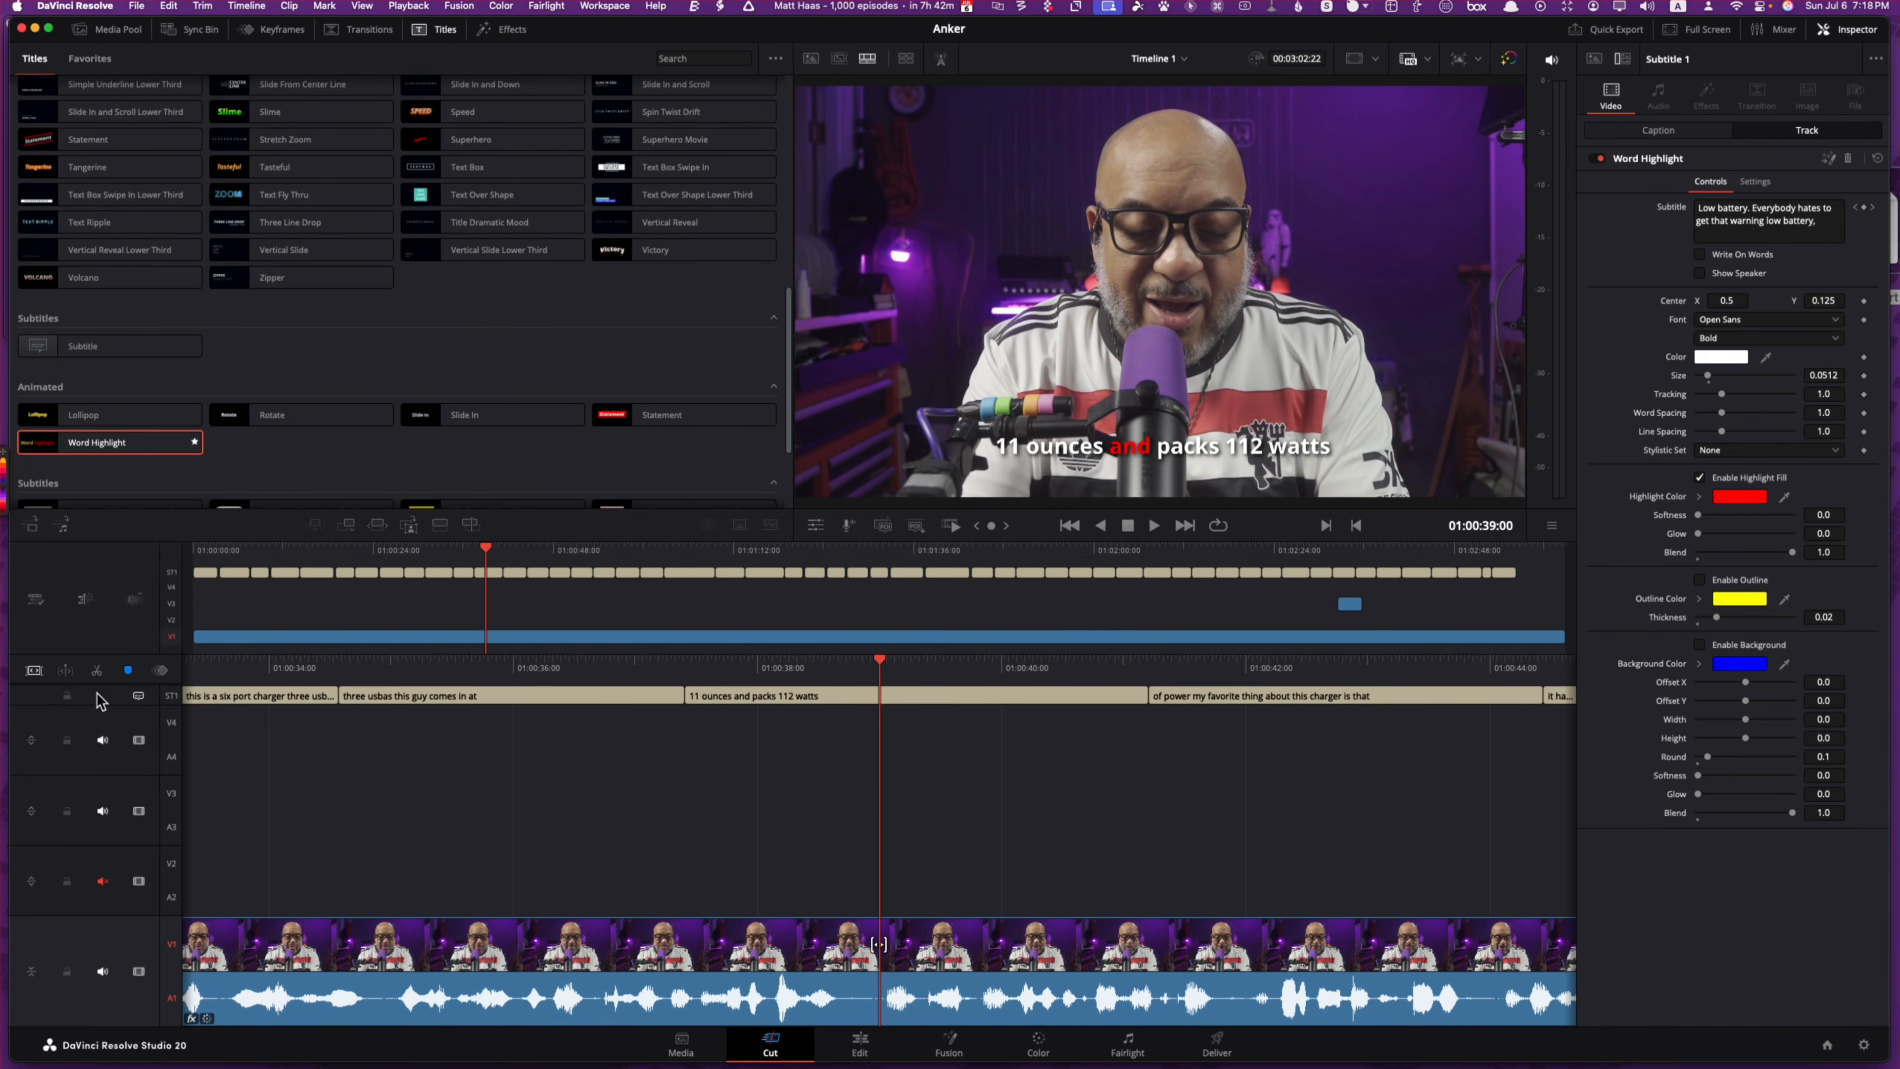
Step: Hide the ST1 subtitle track and show the Media Pool with Camera A, Camera B and Timeline 1
click(138, 697)
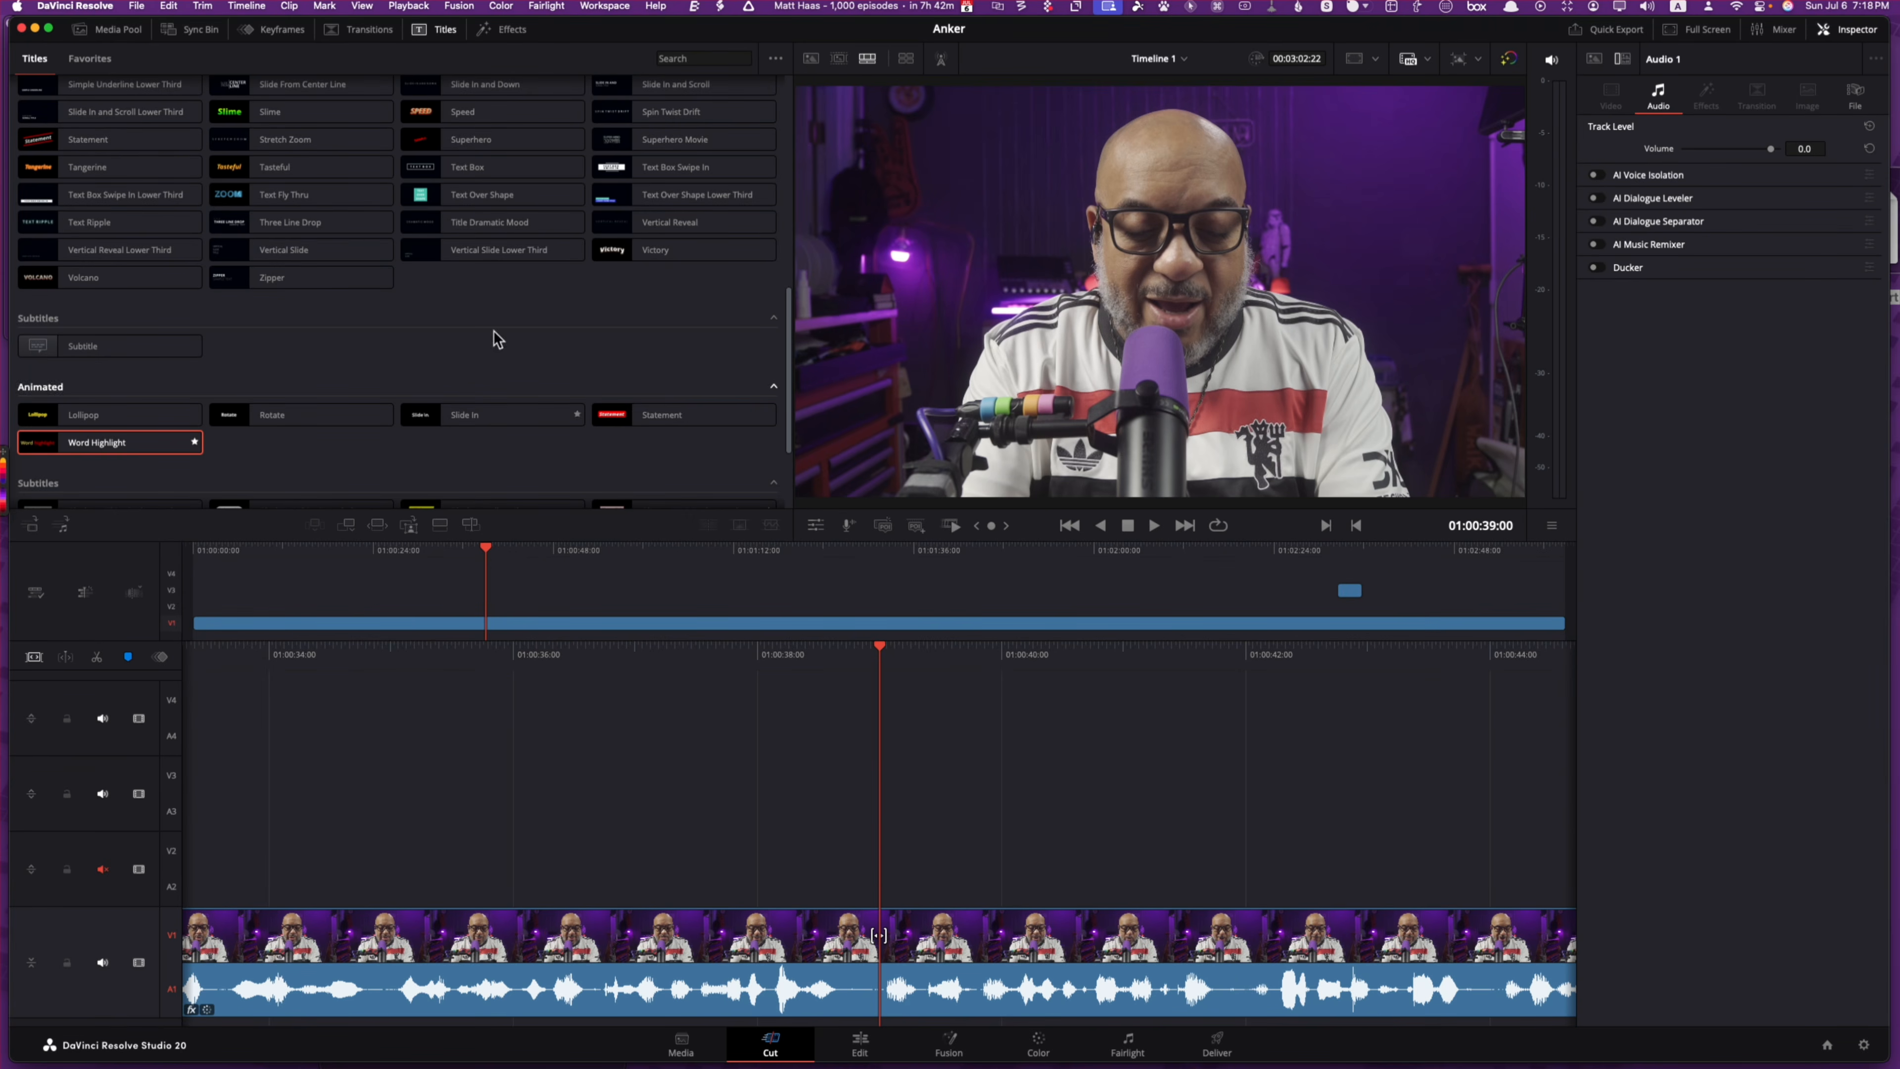
click(119, 34)
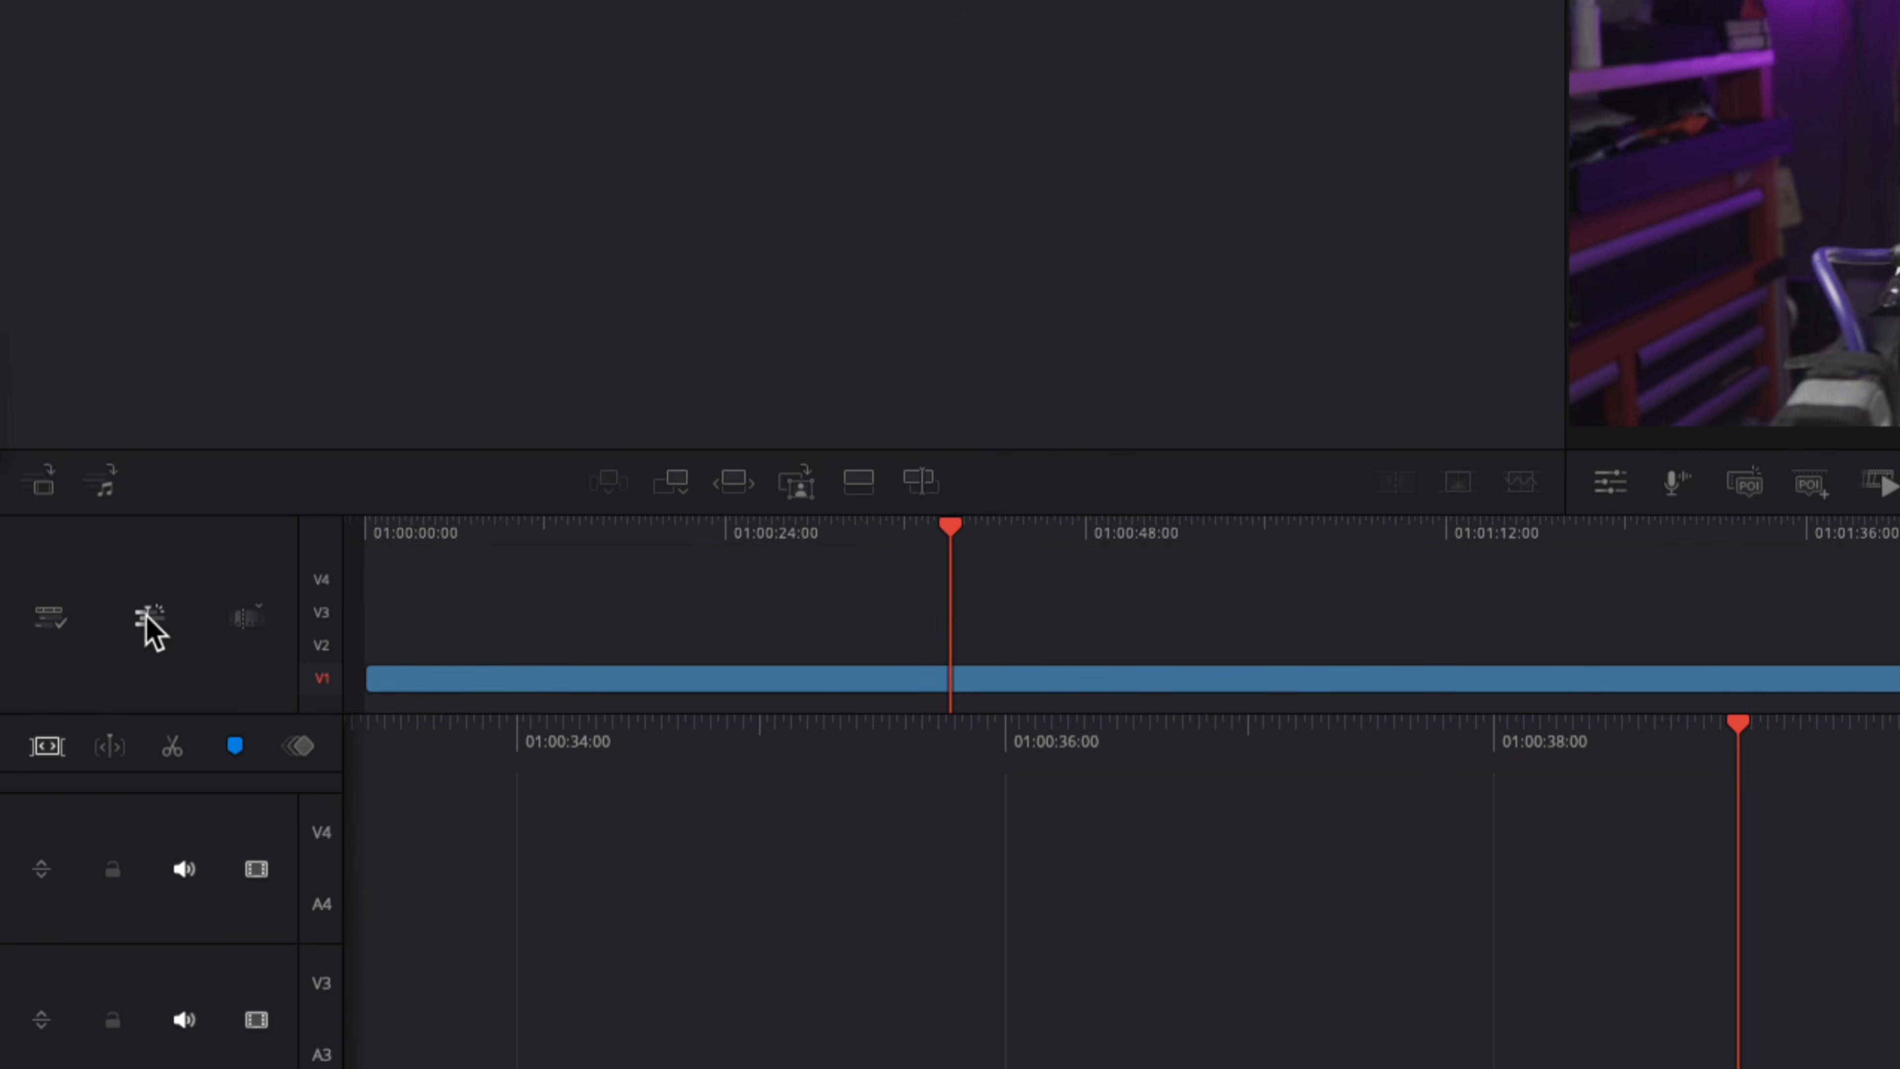
Step: Create subtitles from audio with Auto language, Subtitle Default preset, 42 characters and single line
click(147, 621)
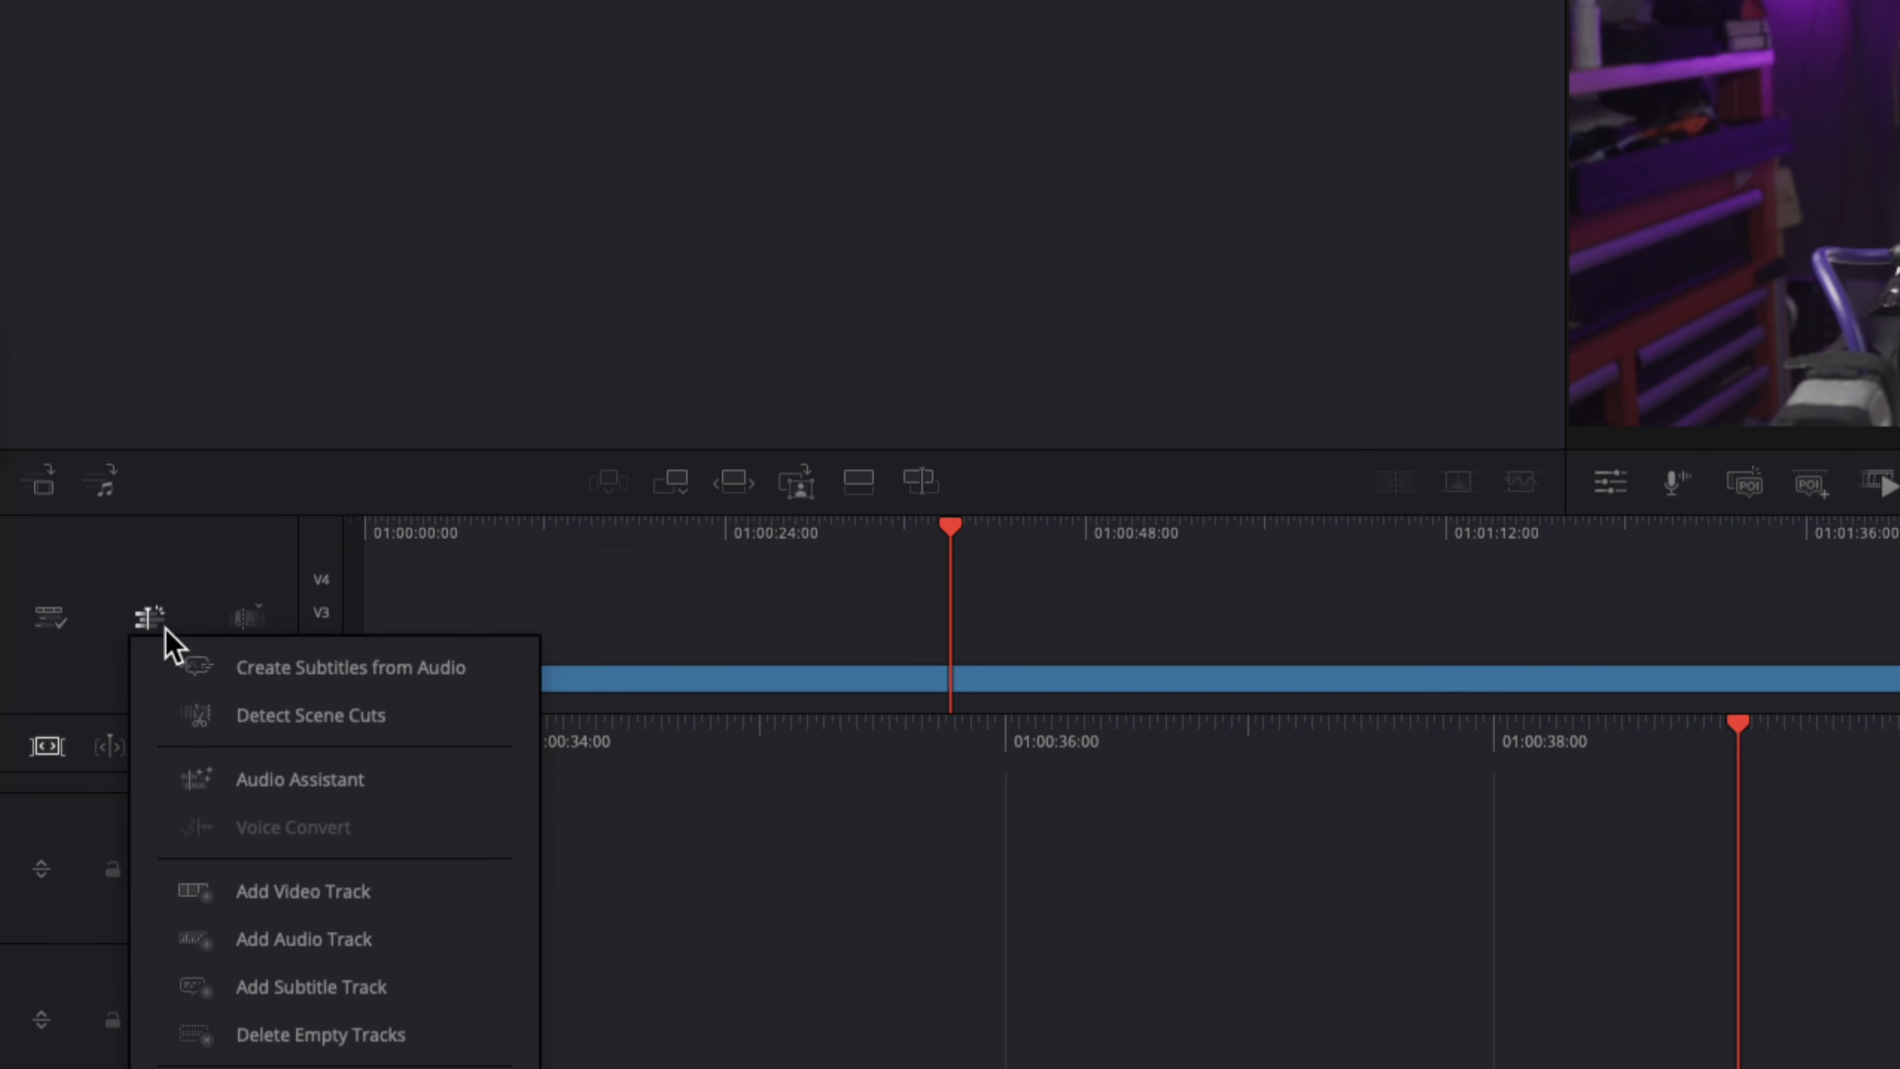
click(288, 668)
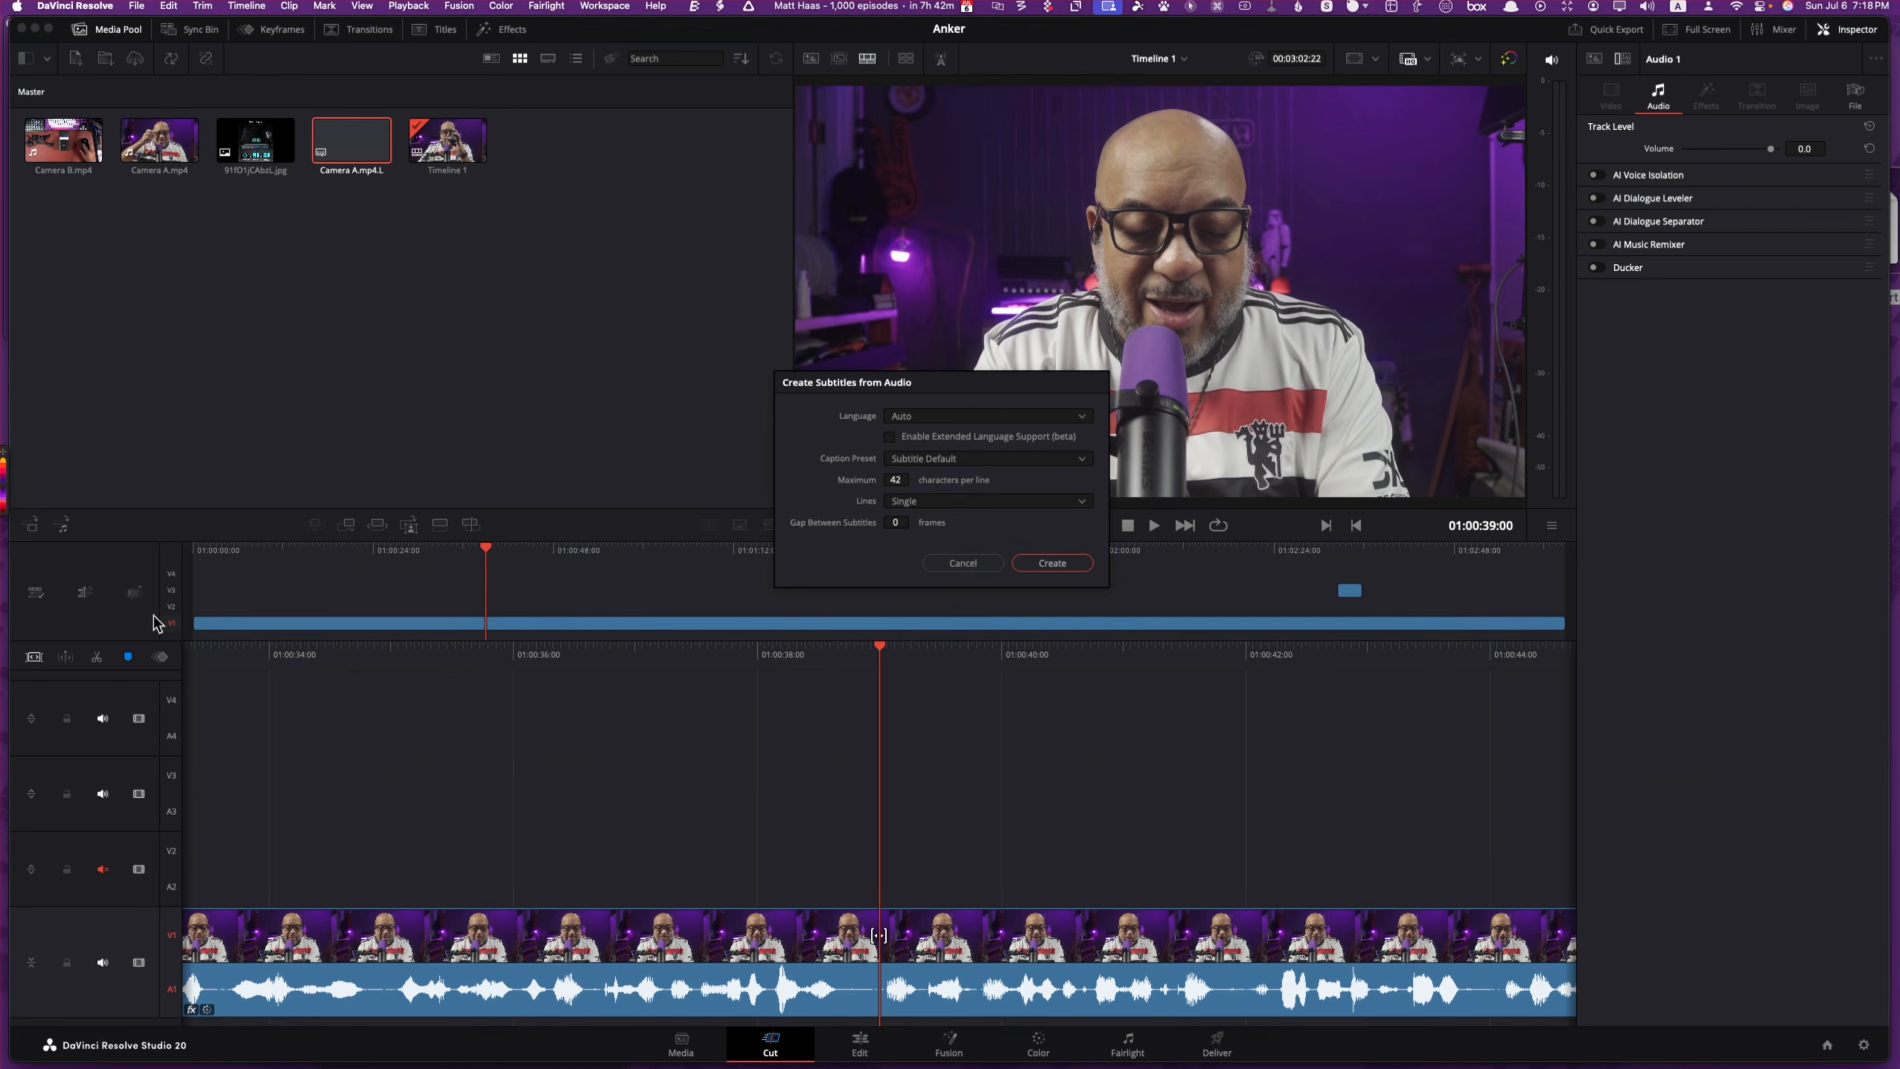
click(931, 423)
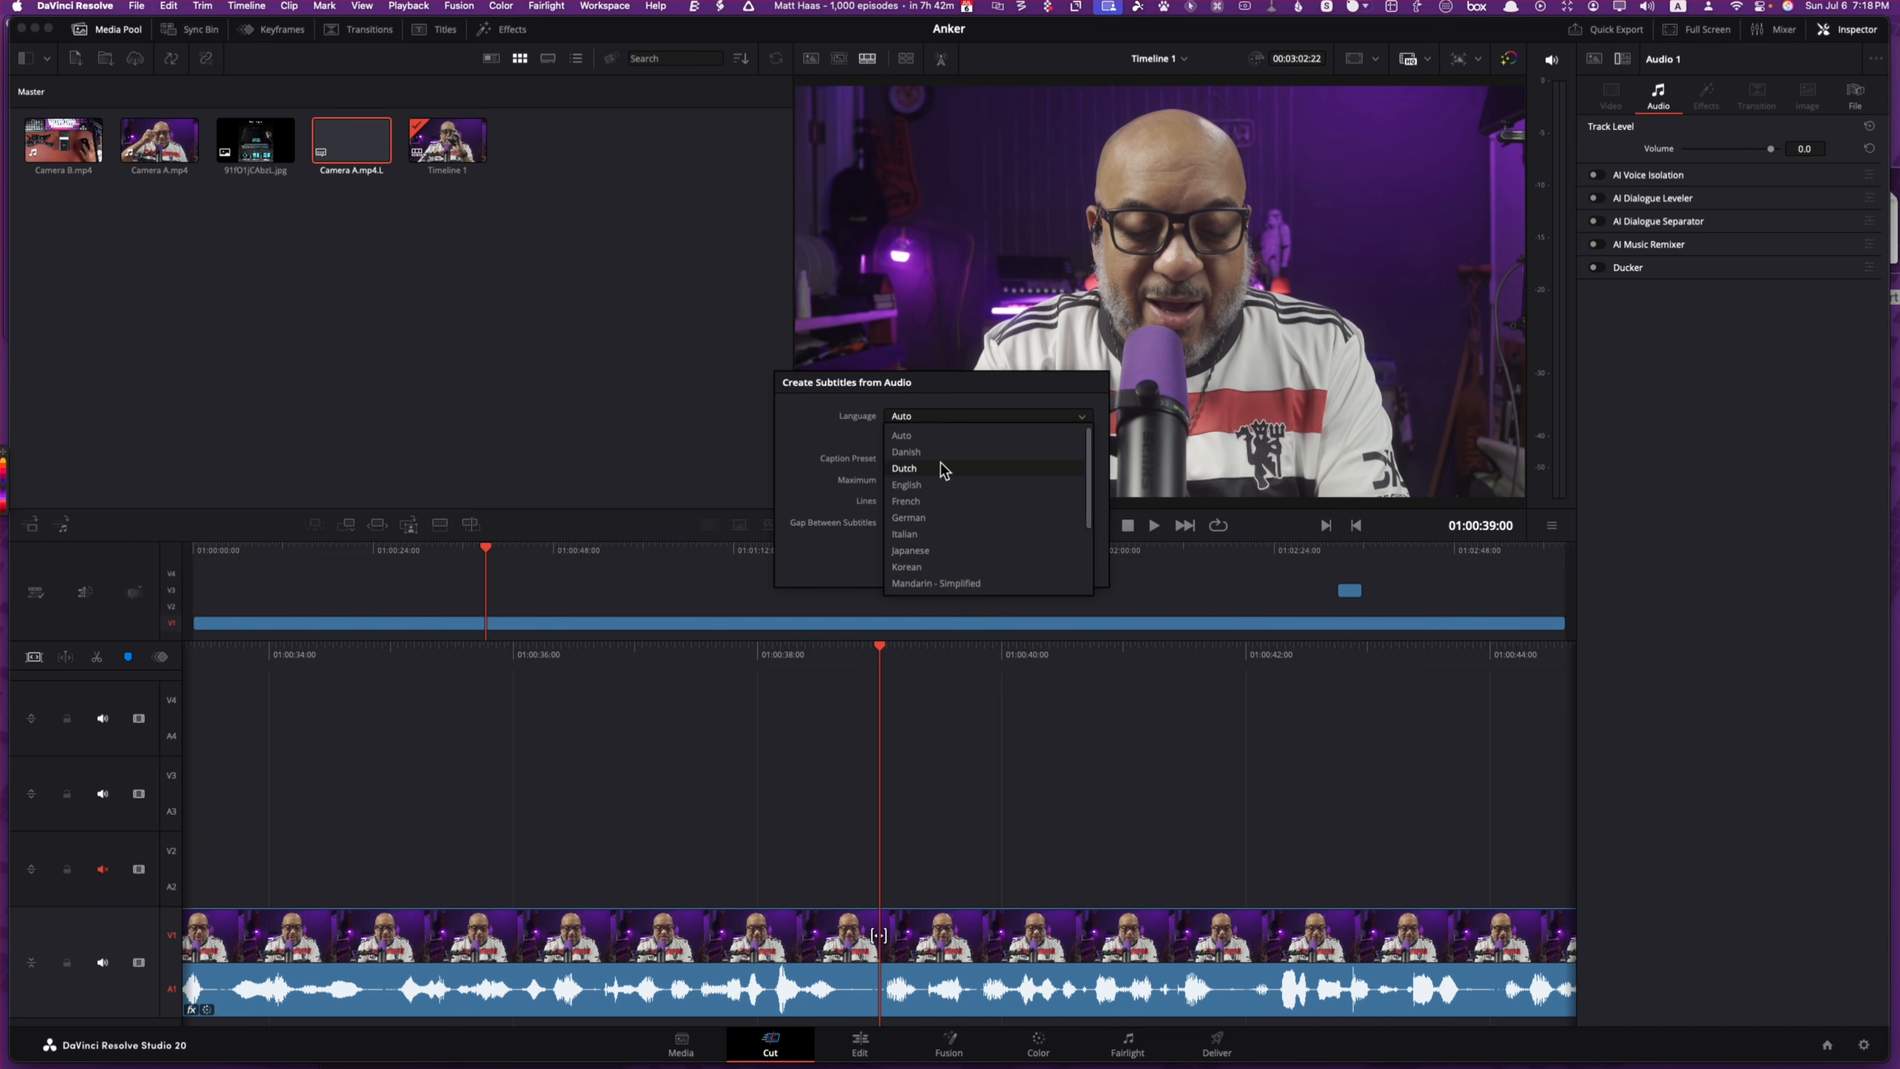
click(852, 412)
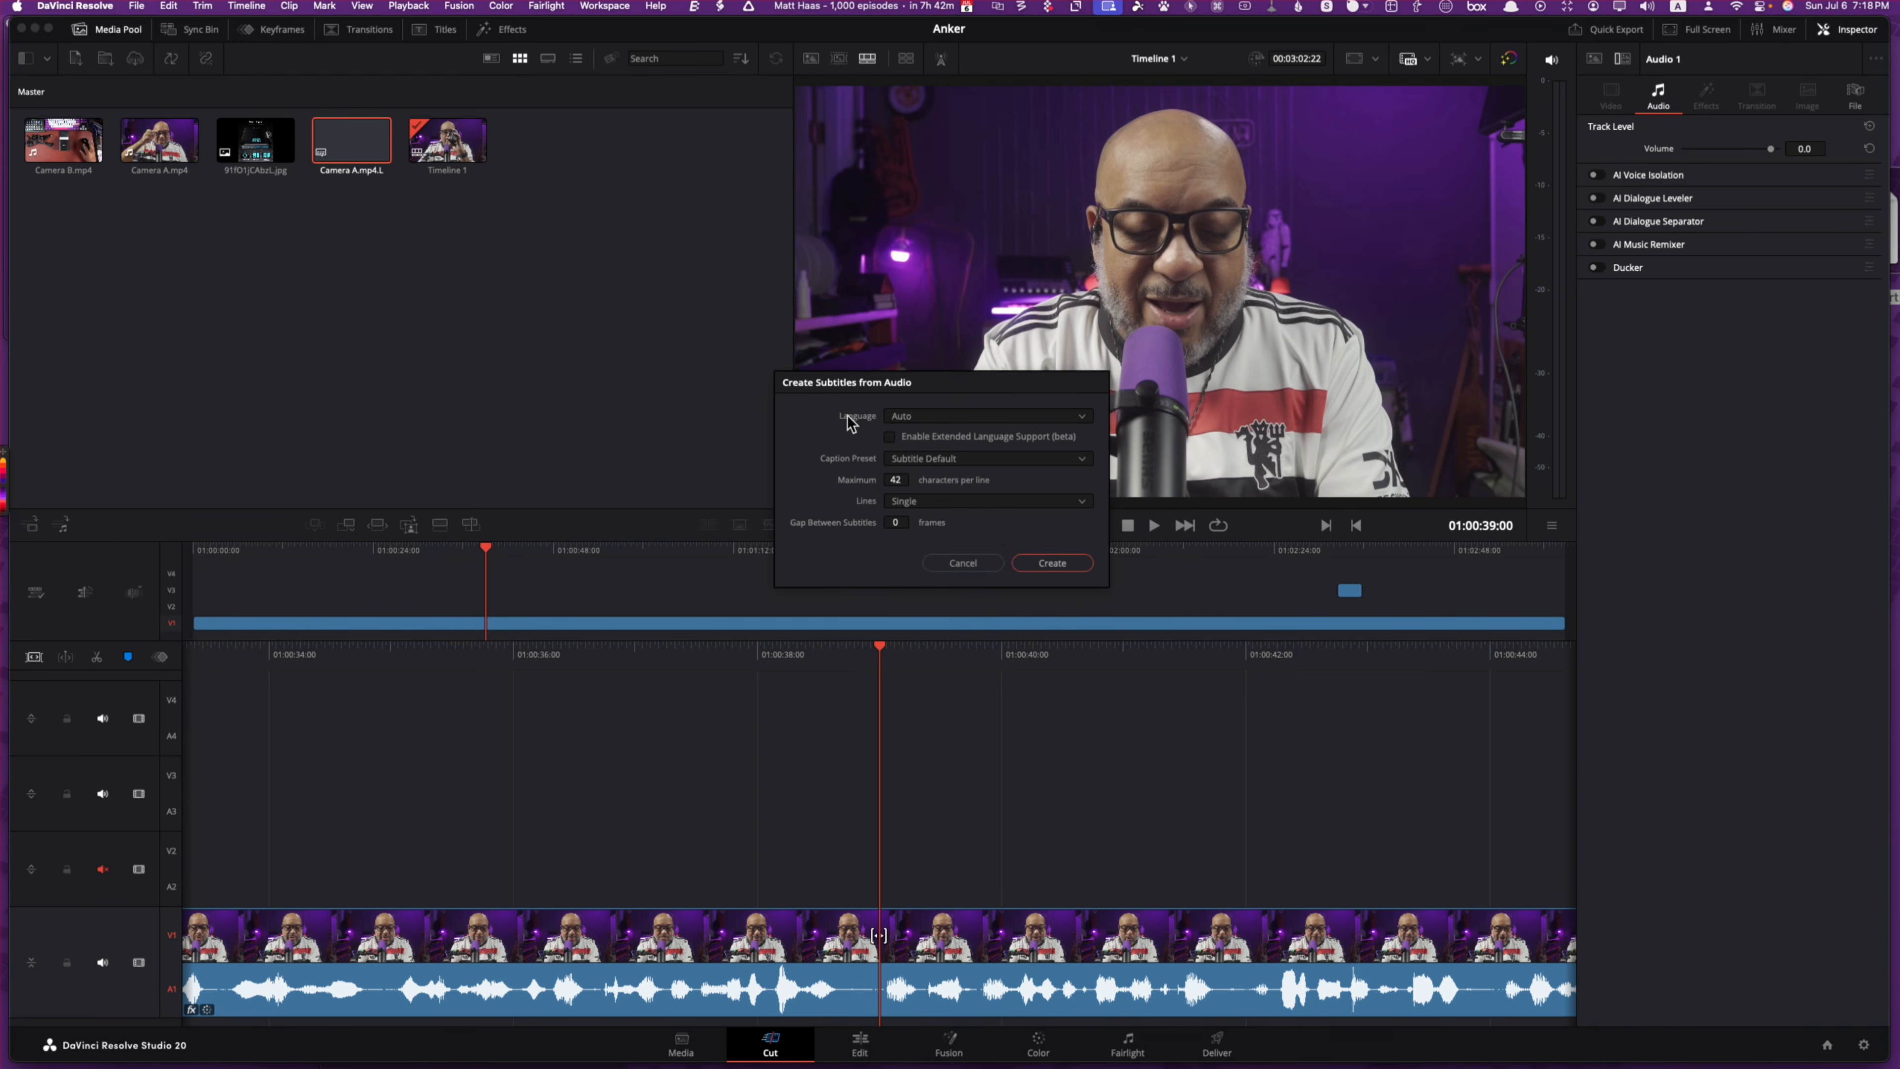
click(981, 462)
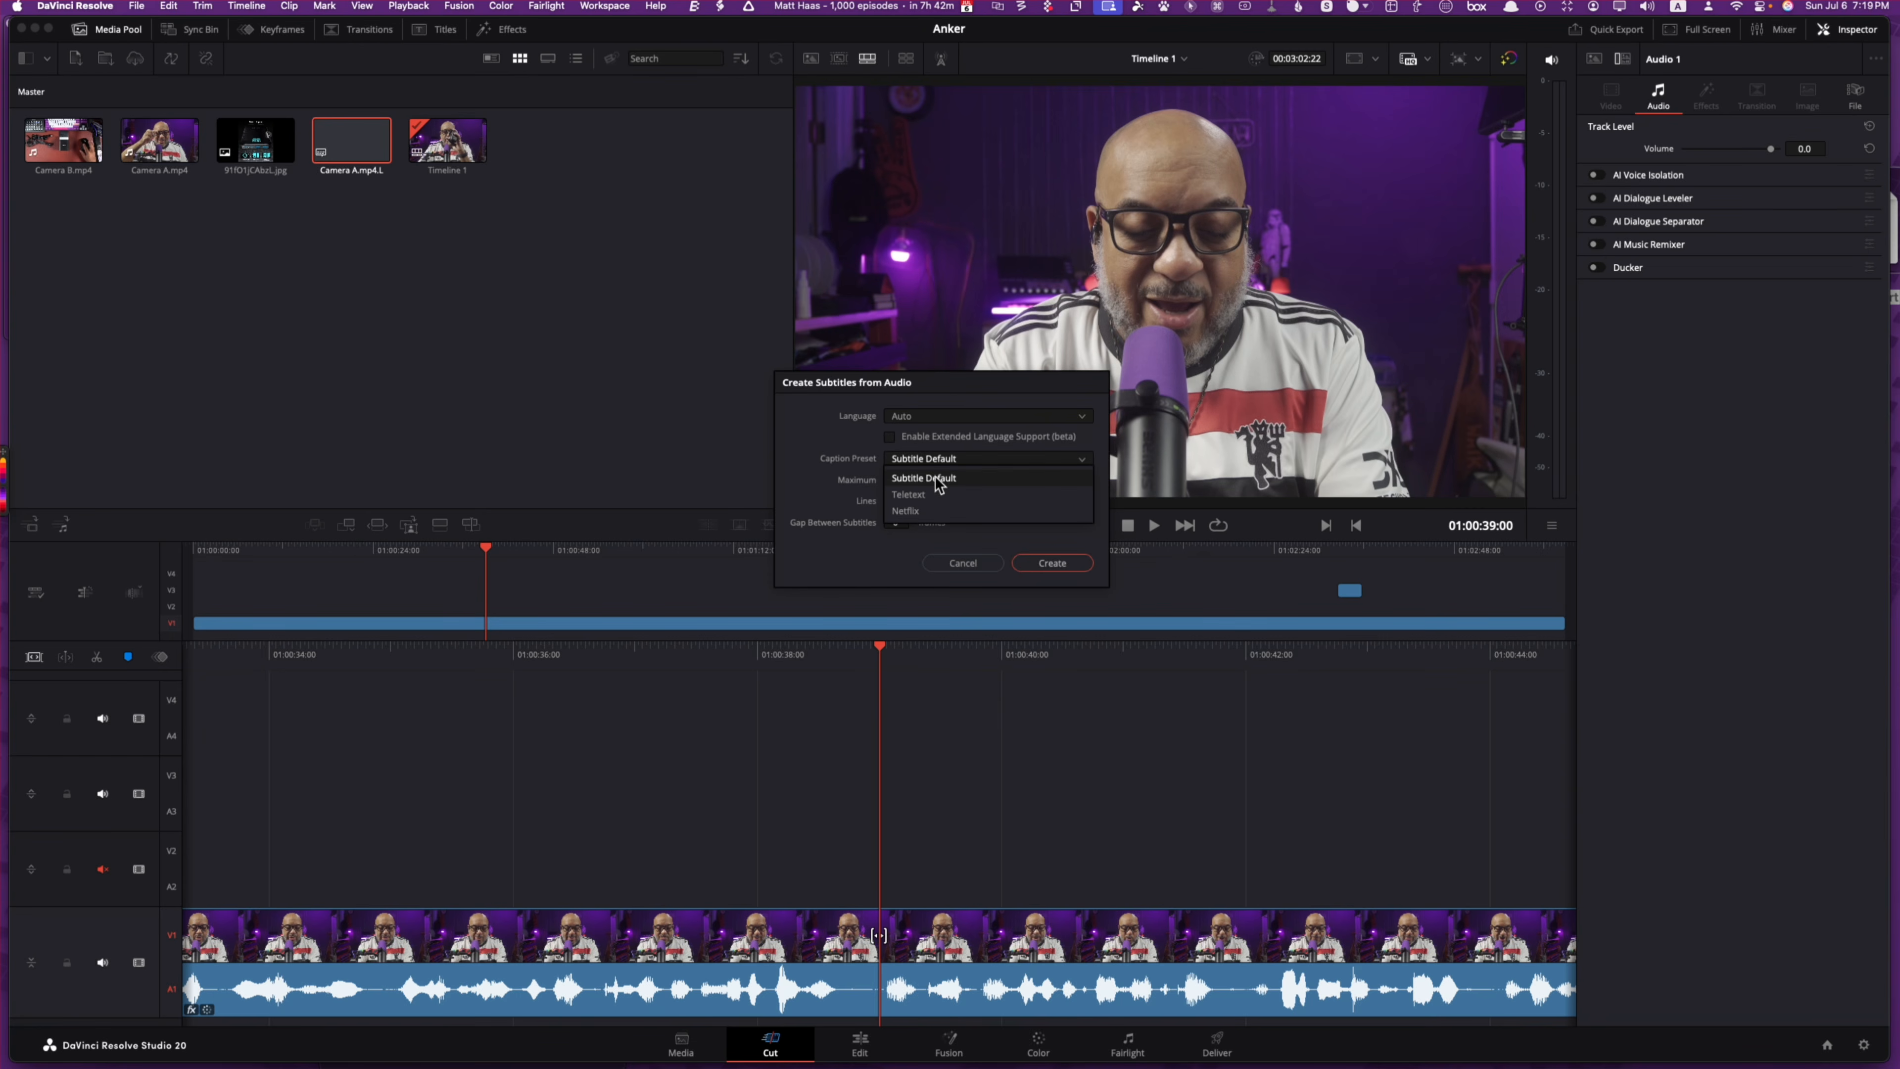
click(815, 421)
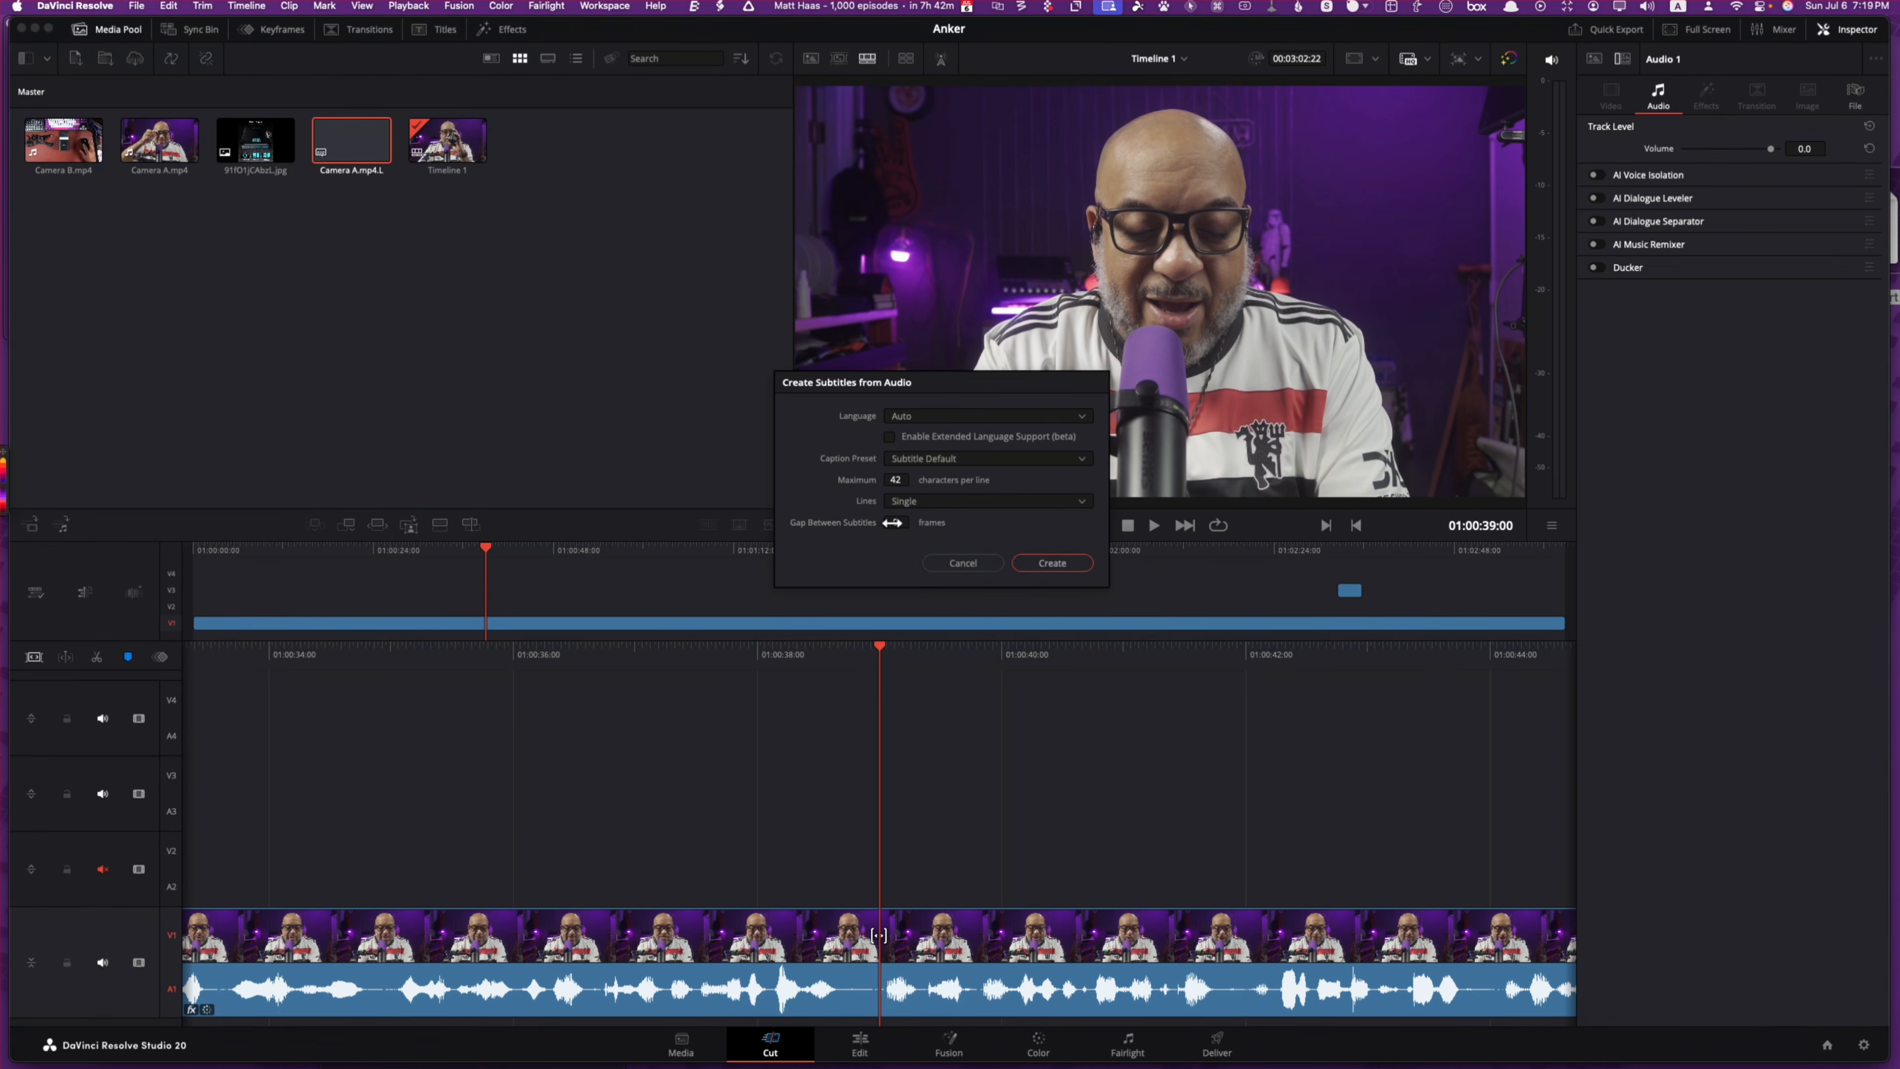
click(932, 501)
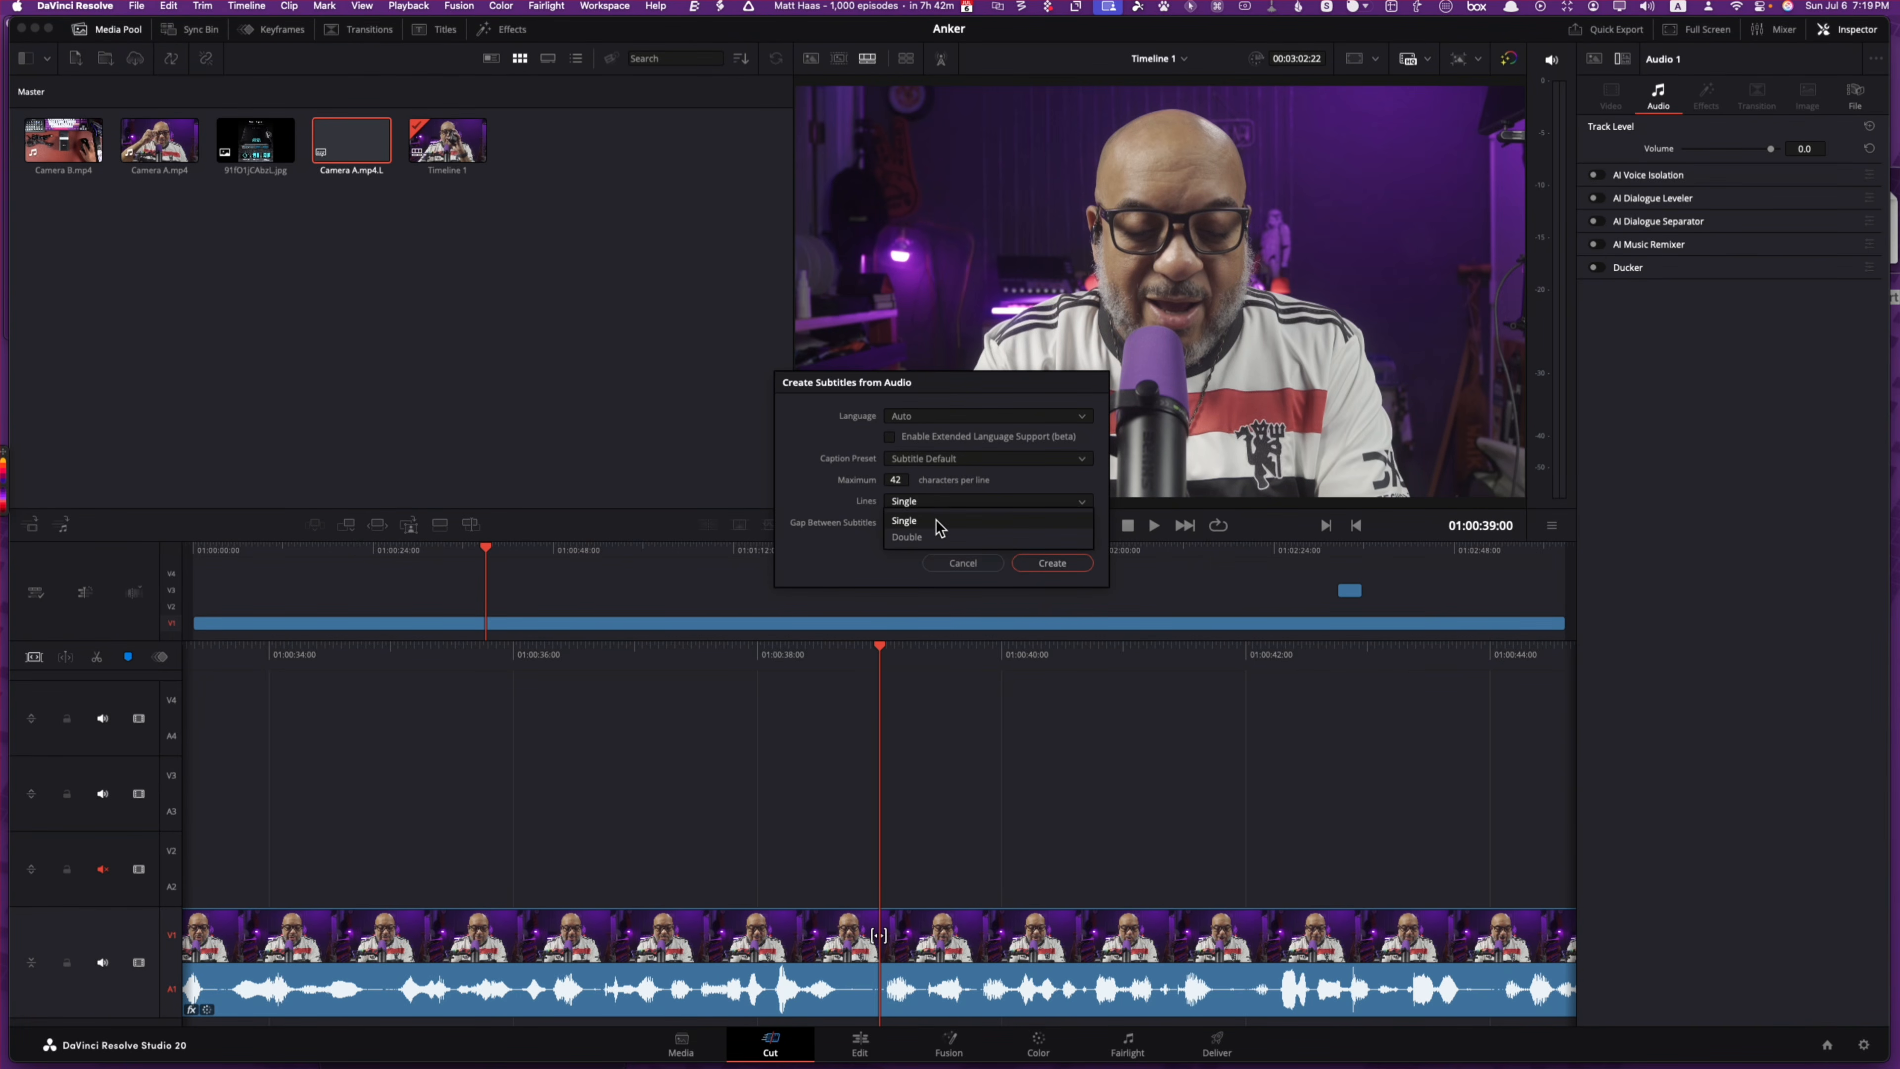
click(926, 522)
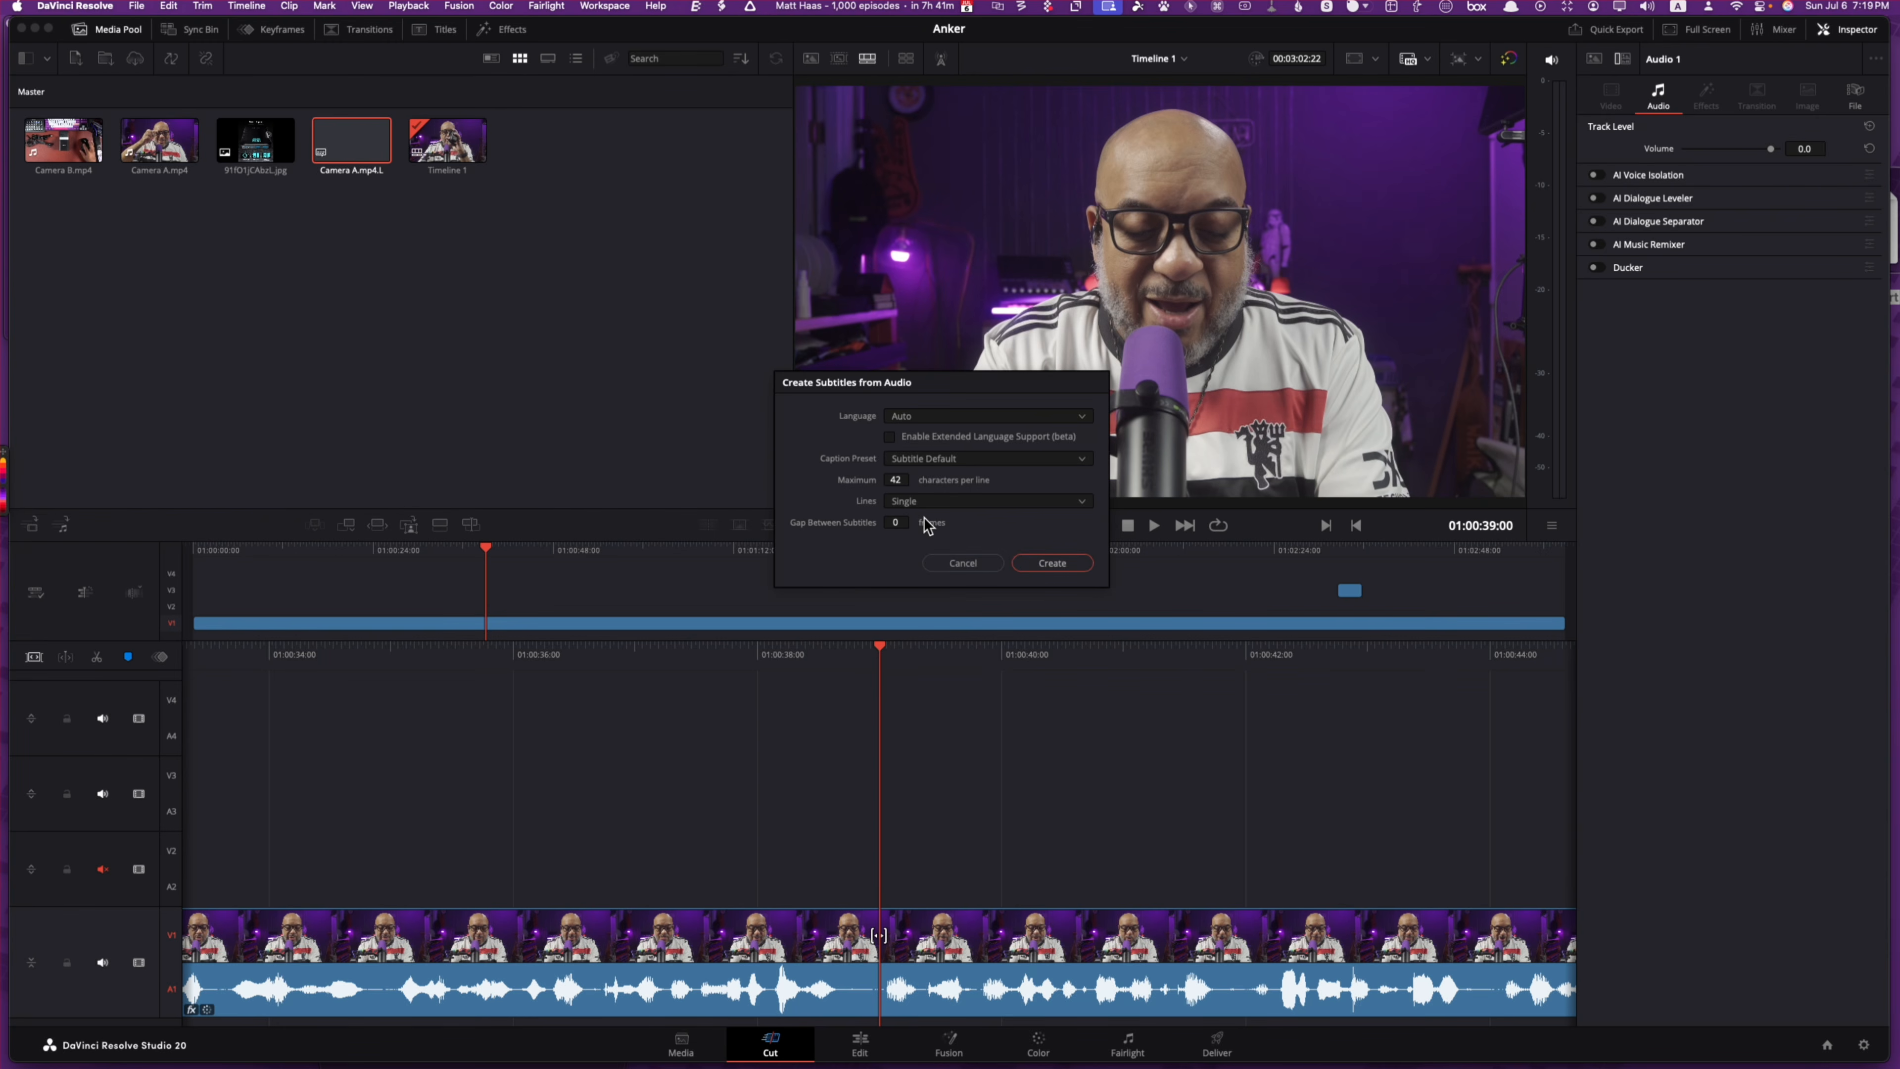
click(1051, 562)
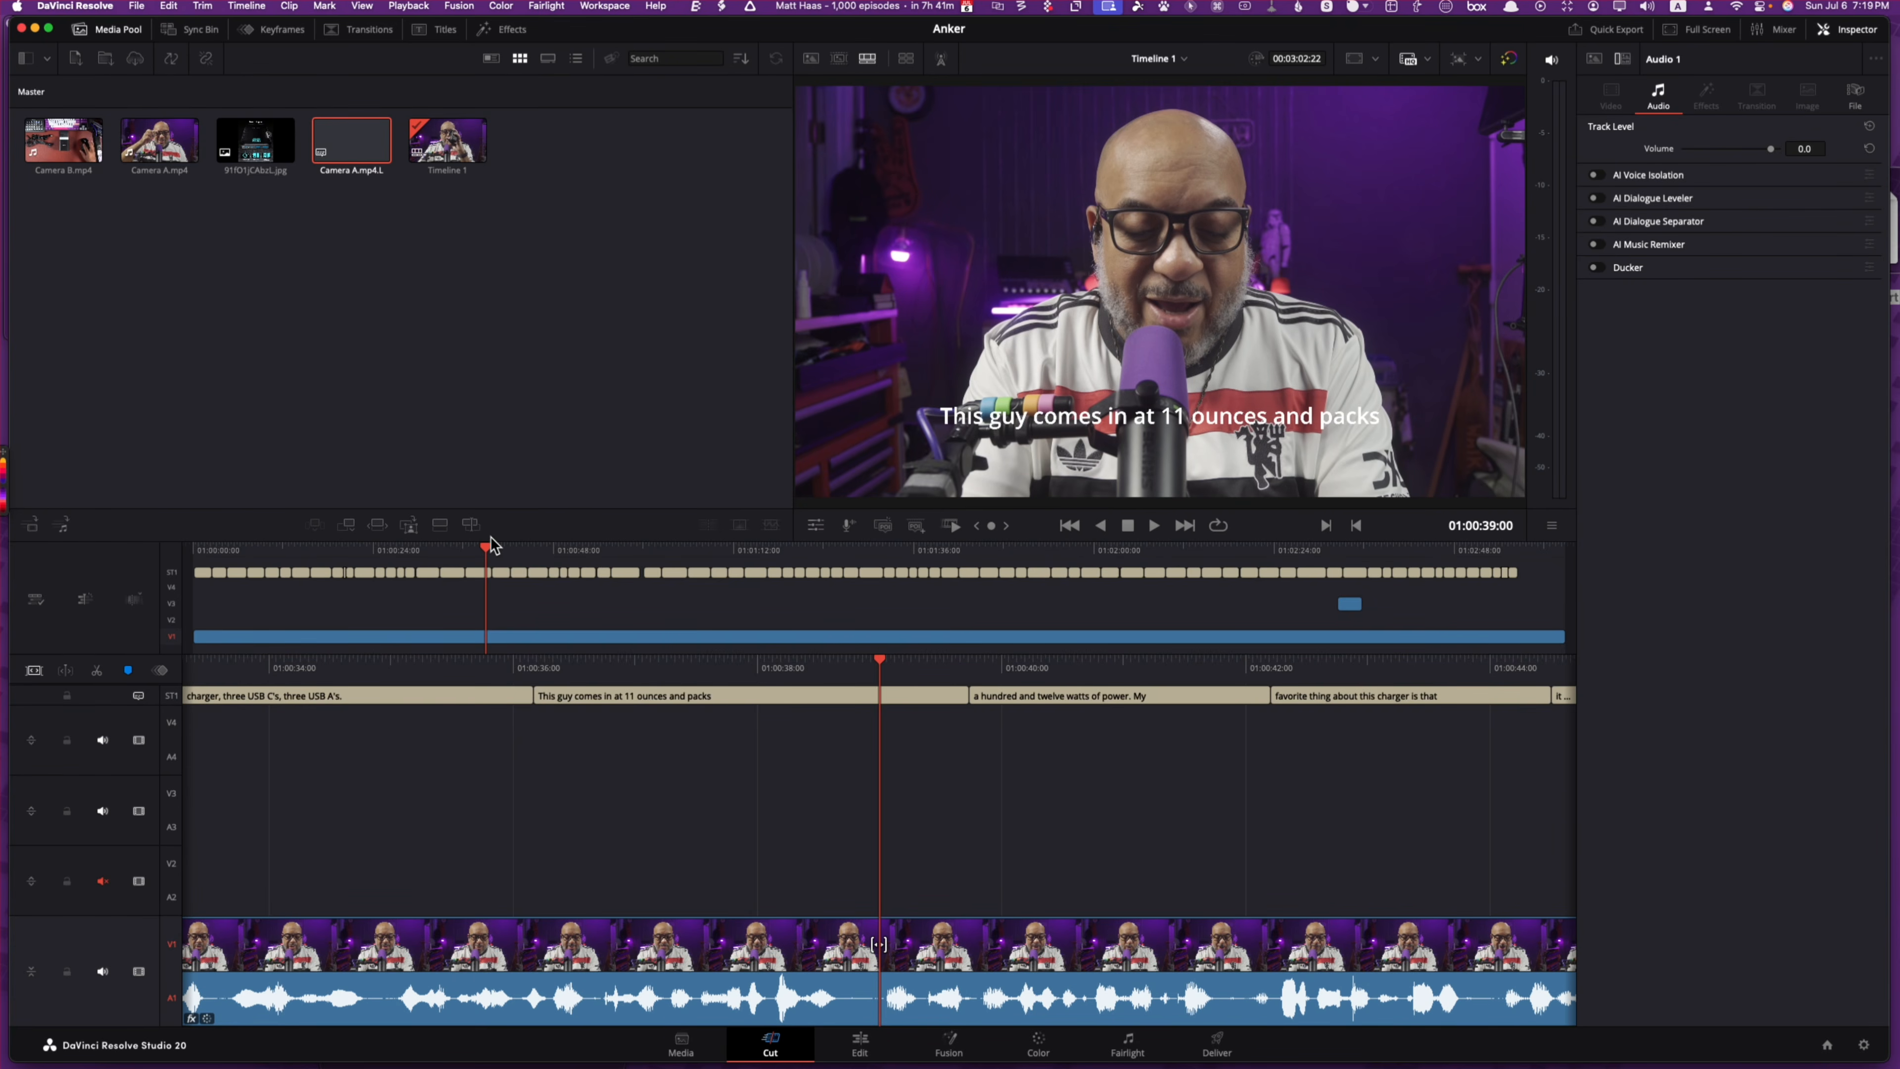
Step: Play the timeline from the start to preview captions, then list the ST1 captions in the Inspector
drag(488, 552, 193, 552)
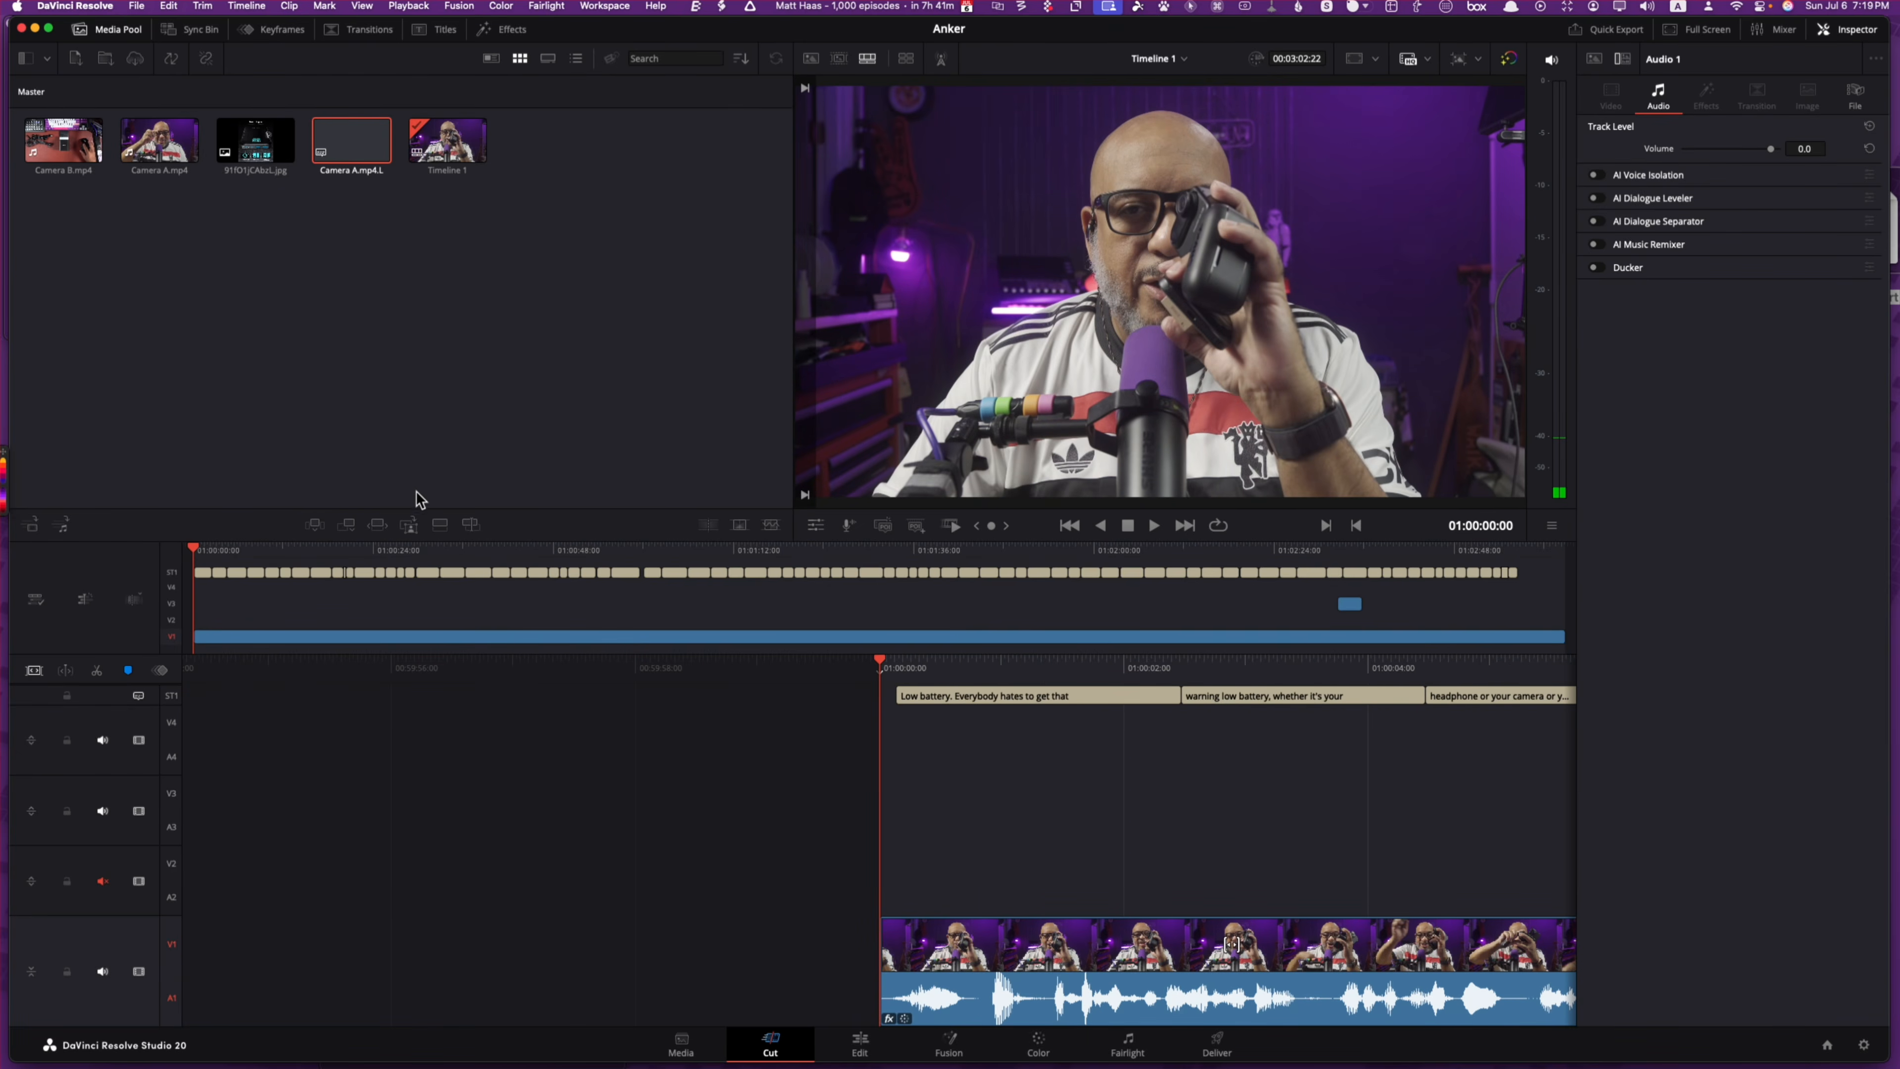
key(space)
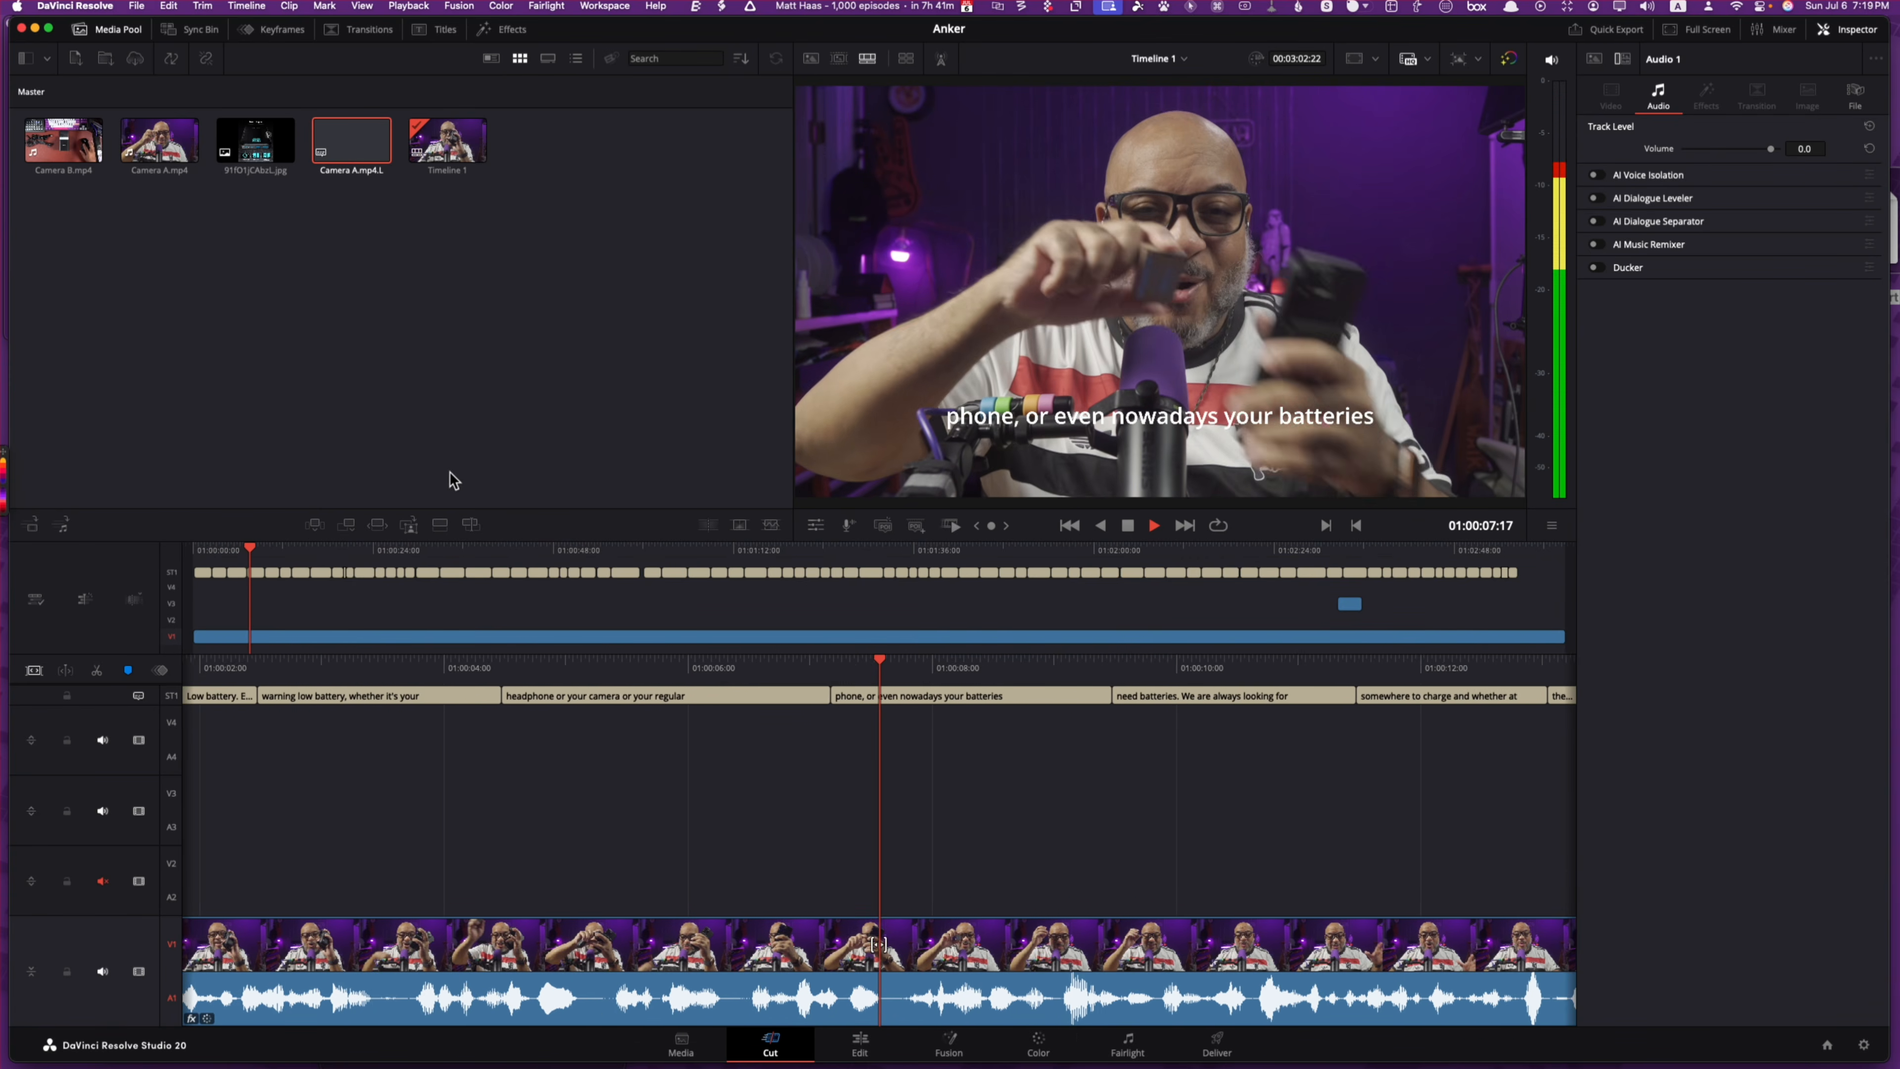
key(space)
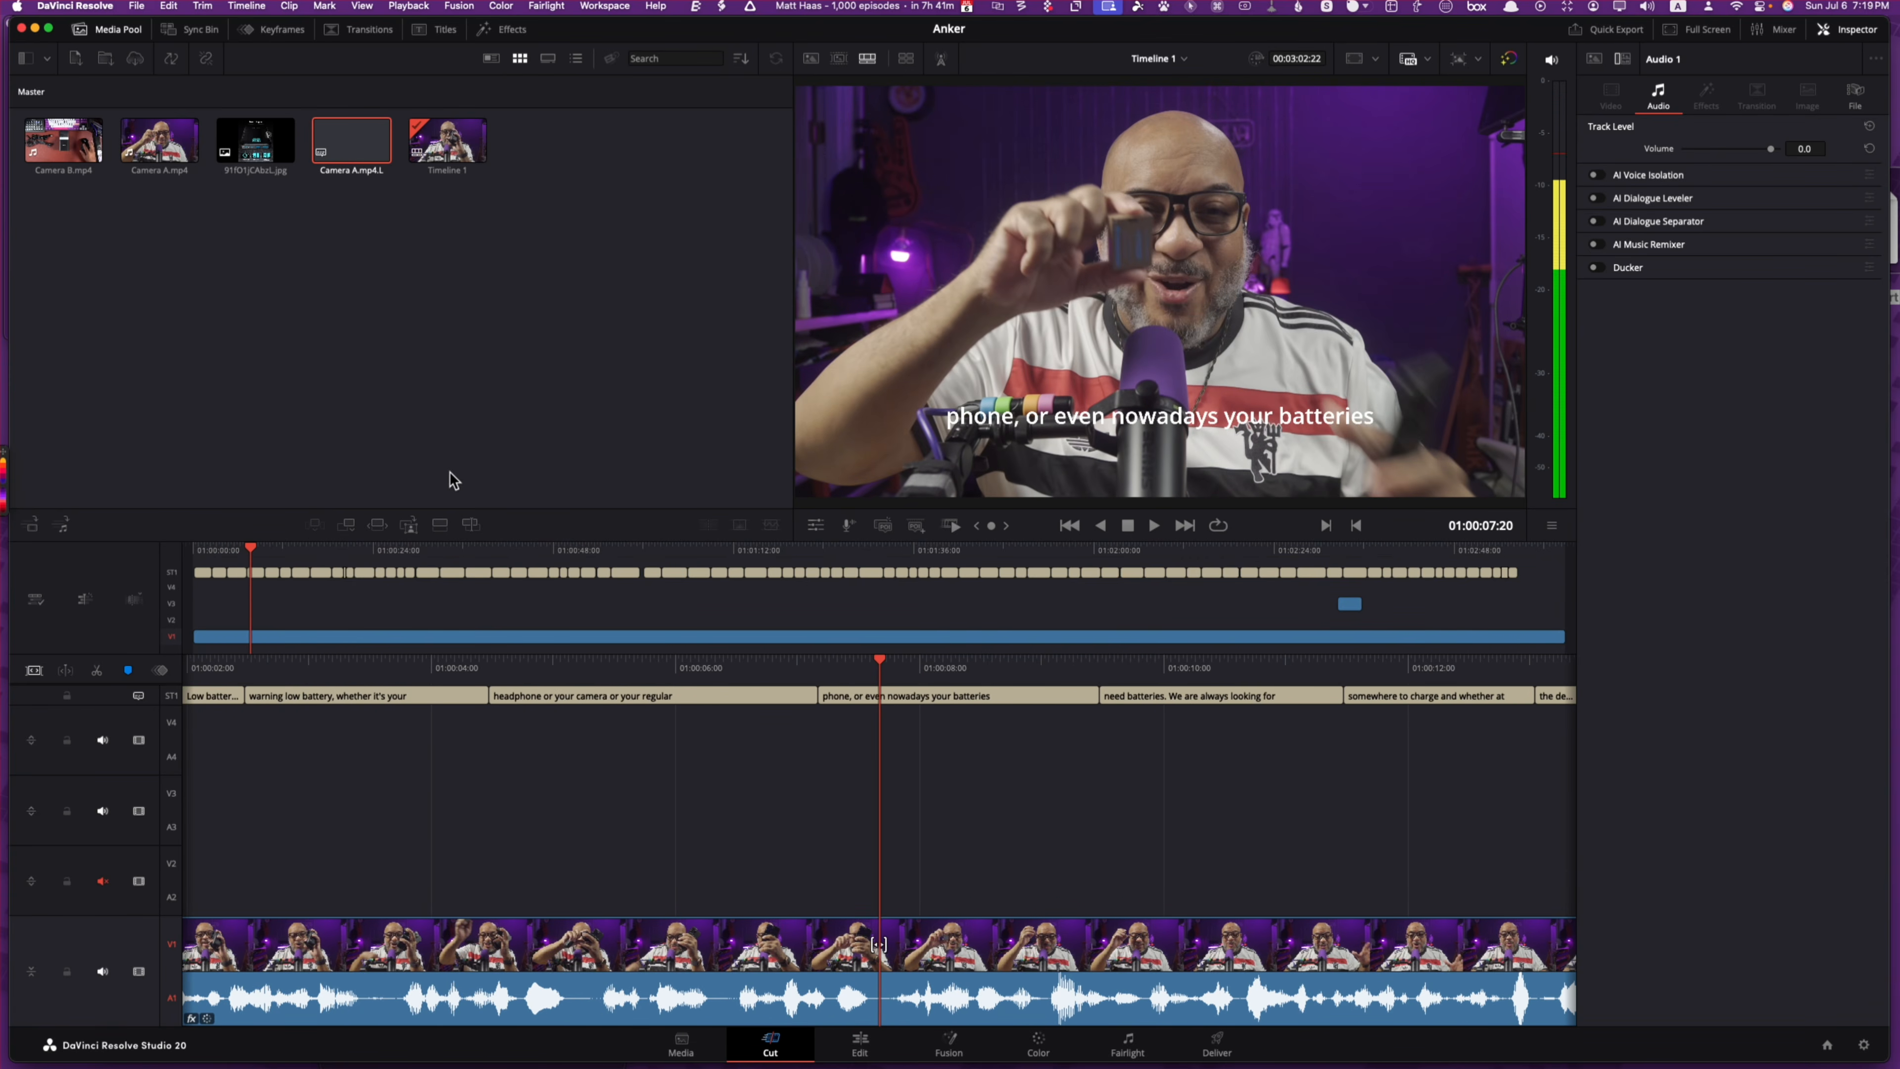
click(67, 699)
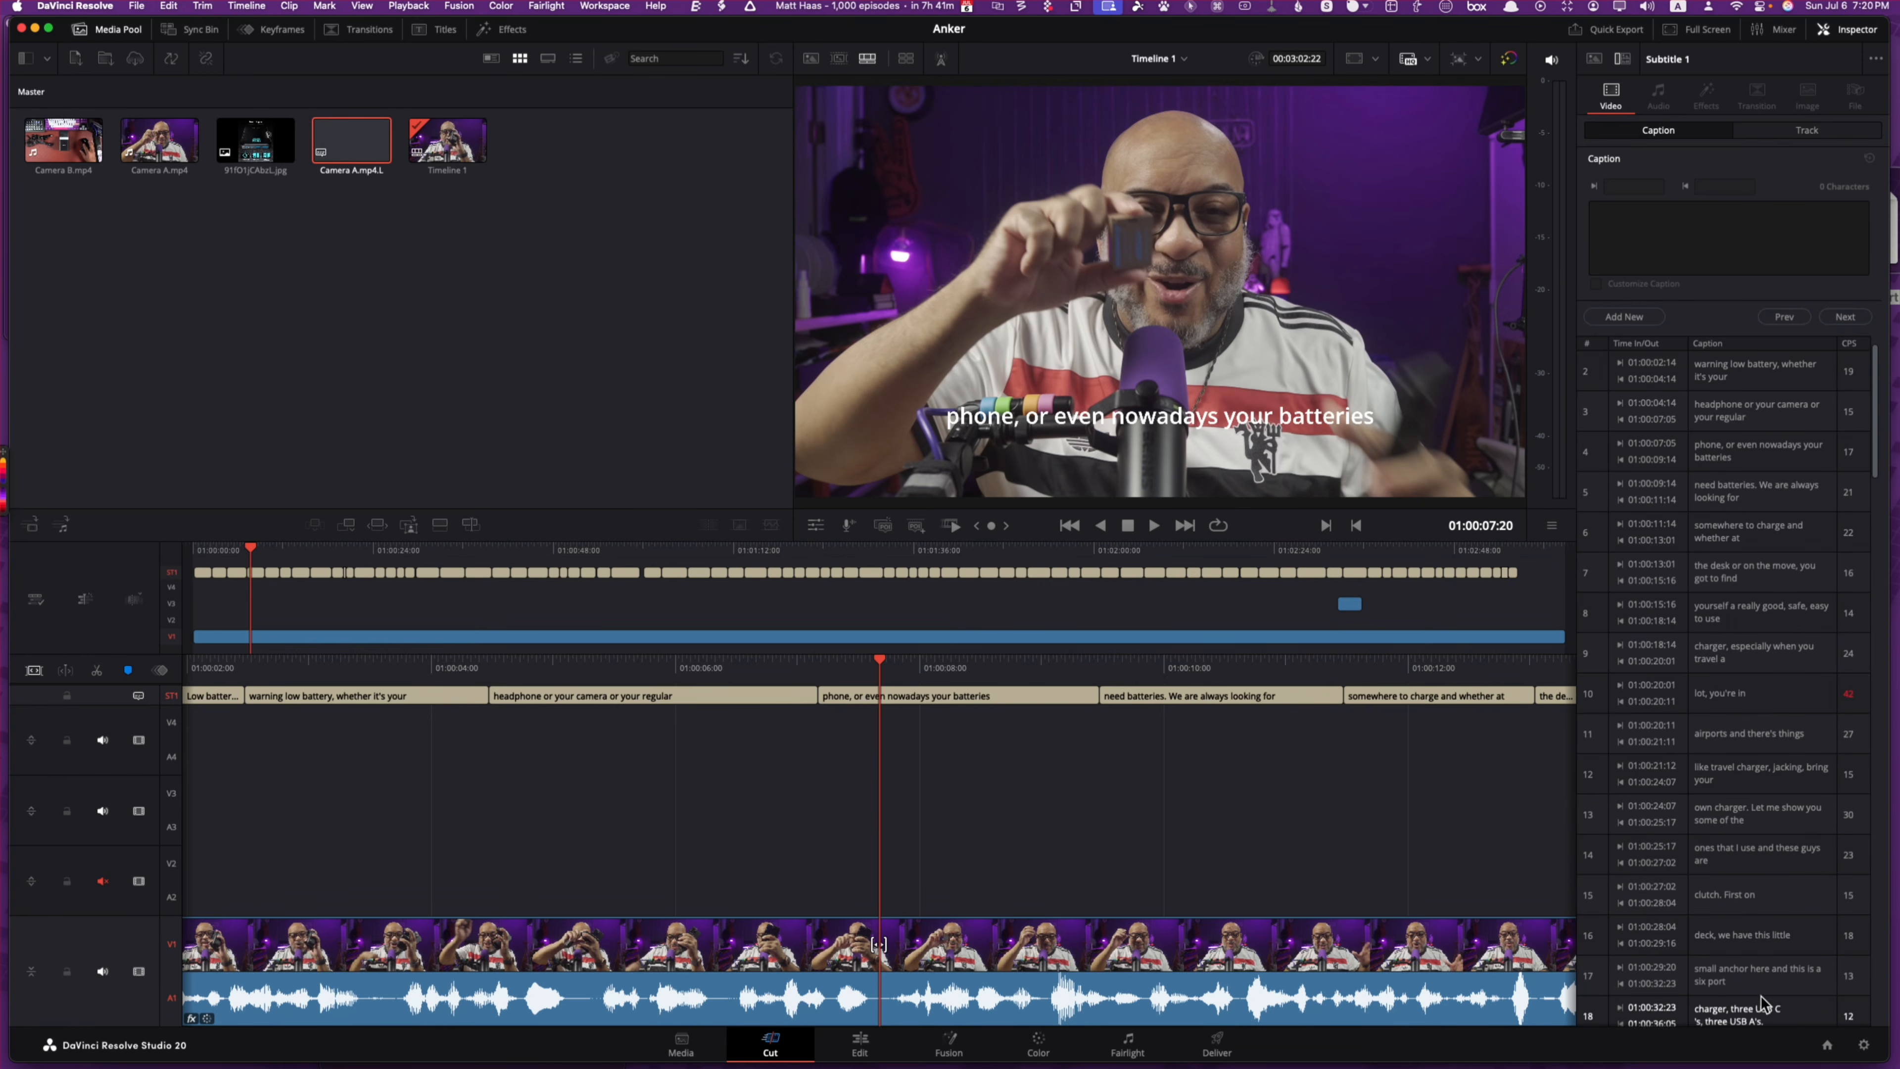
Step: Change 'anchor' to 'Anker' in caption 17
click(1758, 1010)
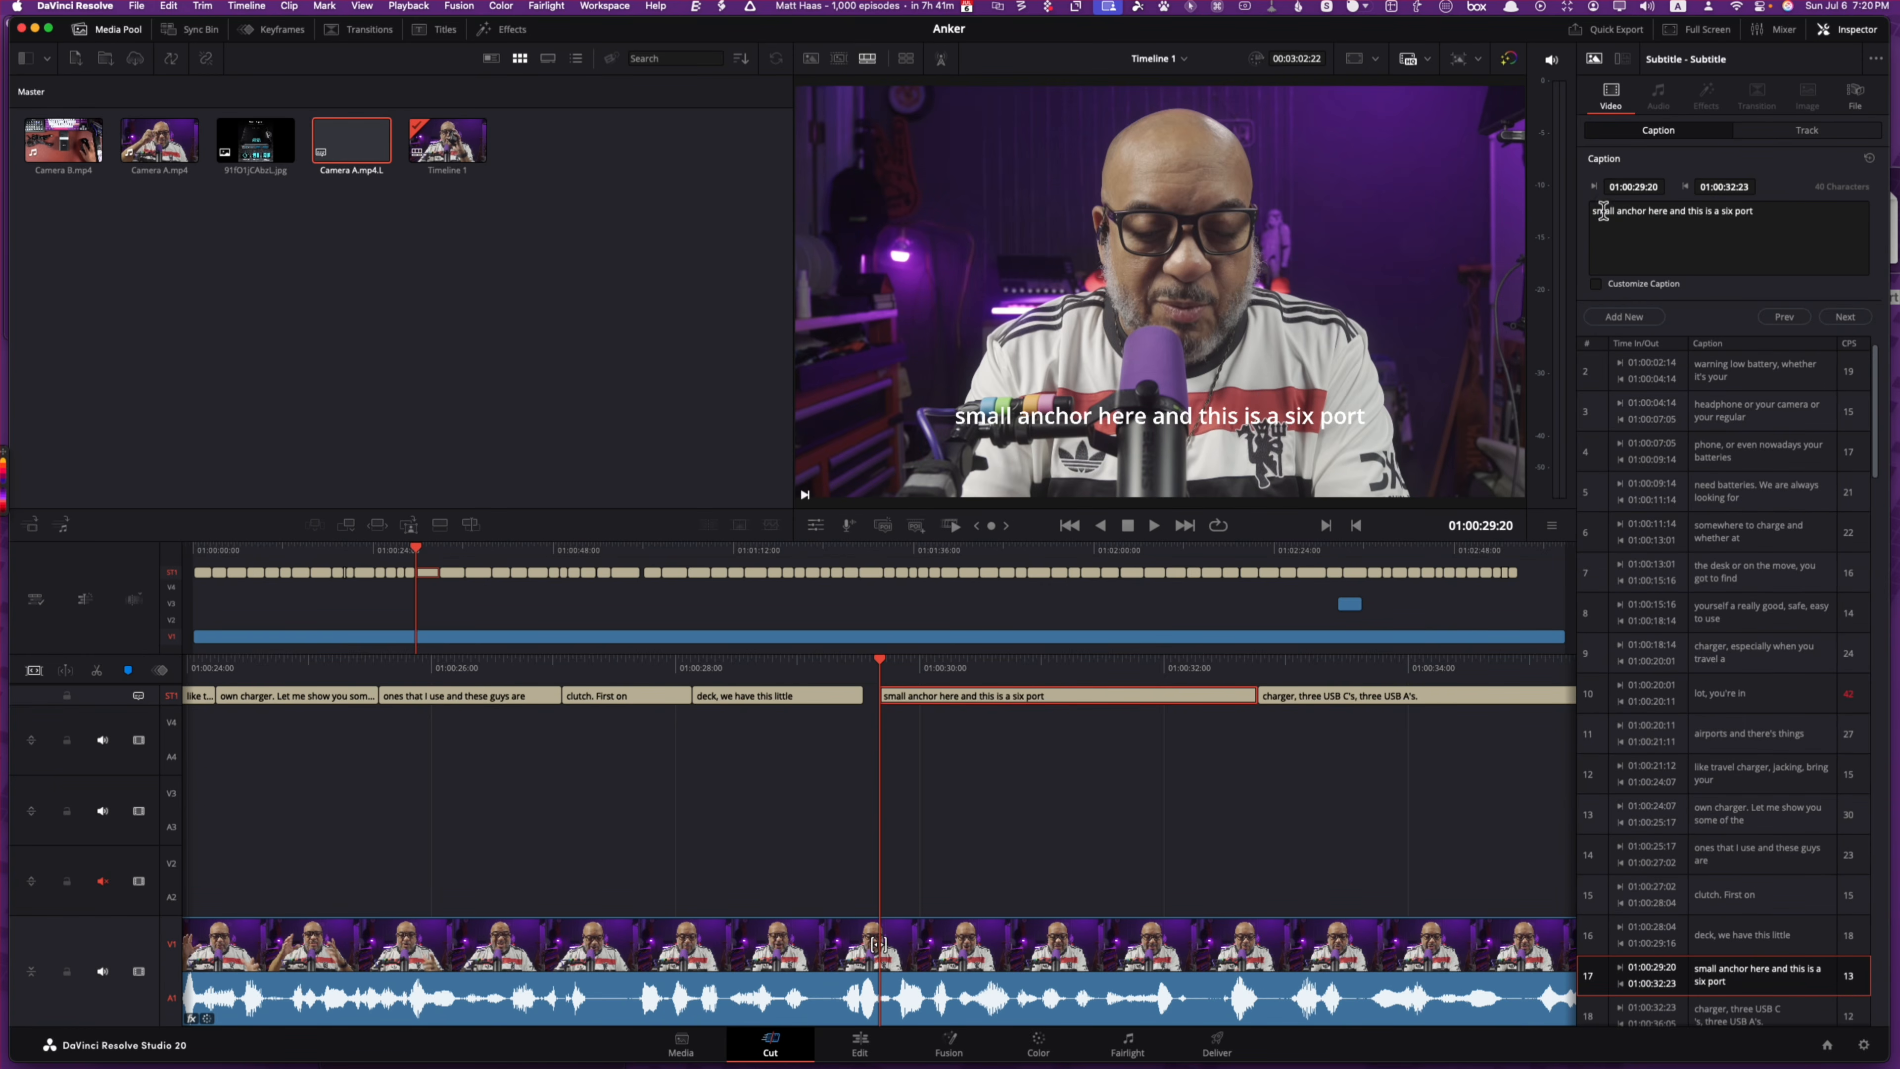
click(1632, 214)
double_click(1632, 215)
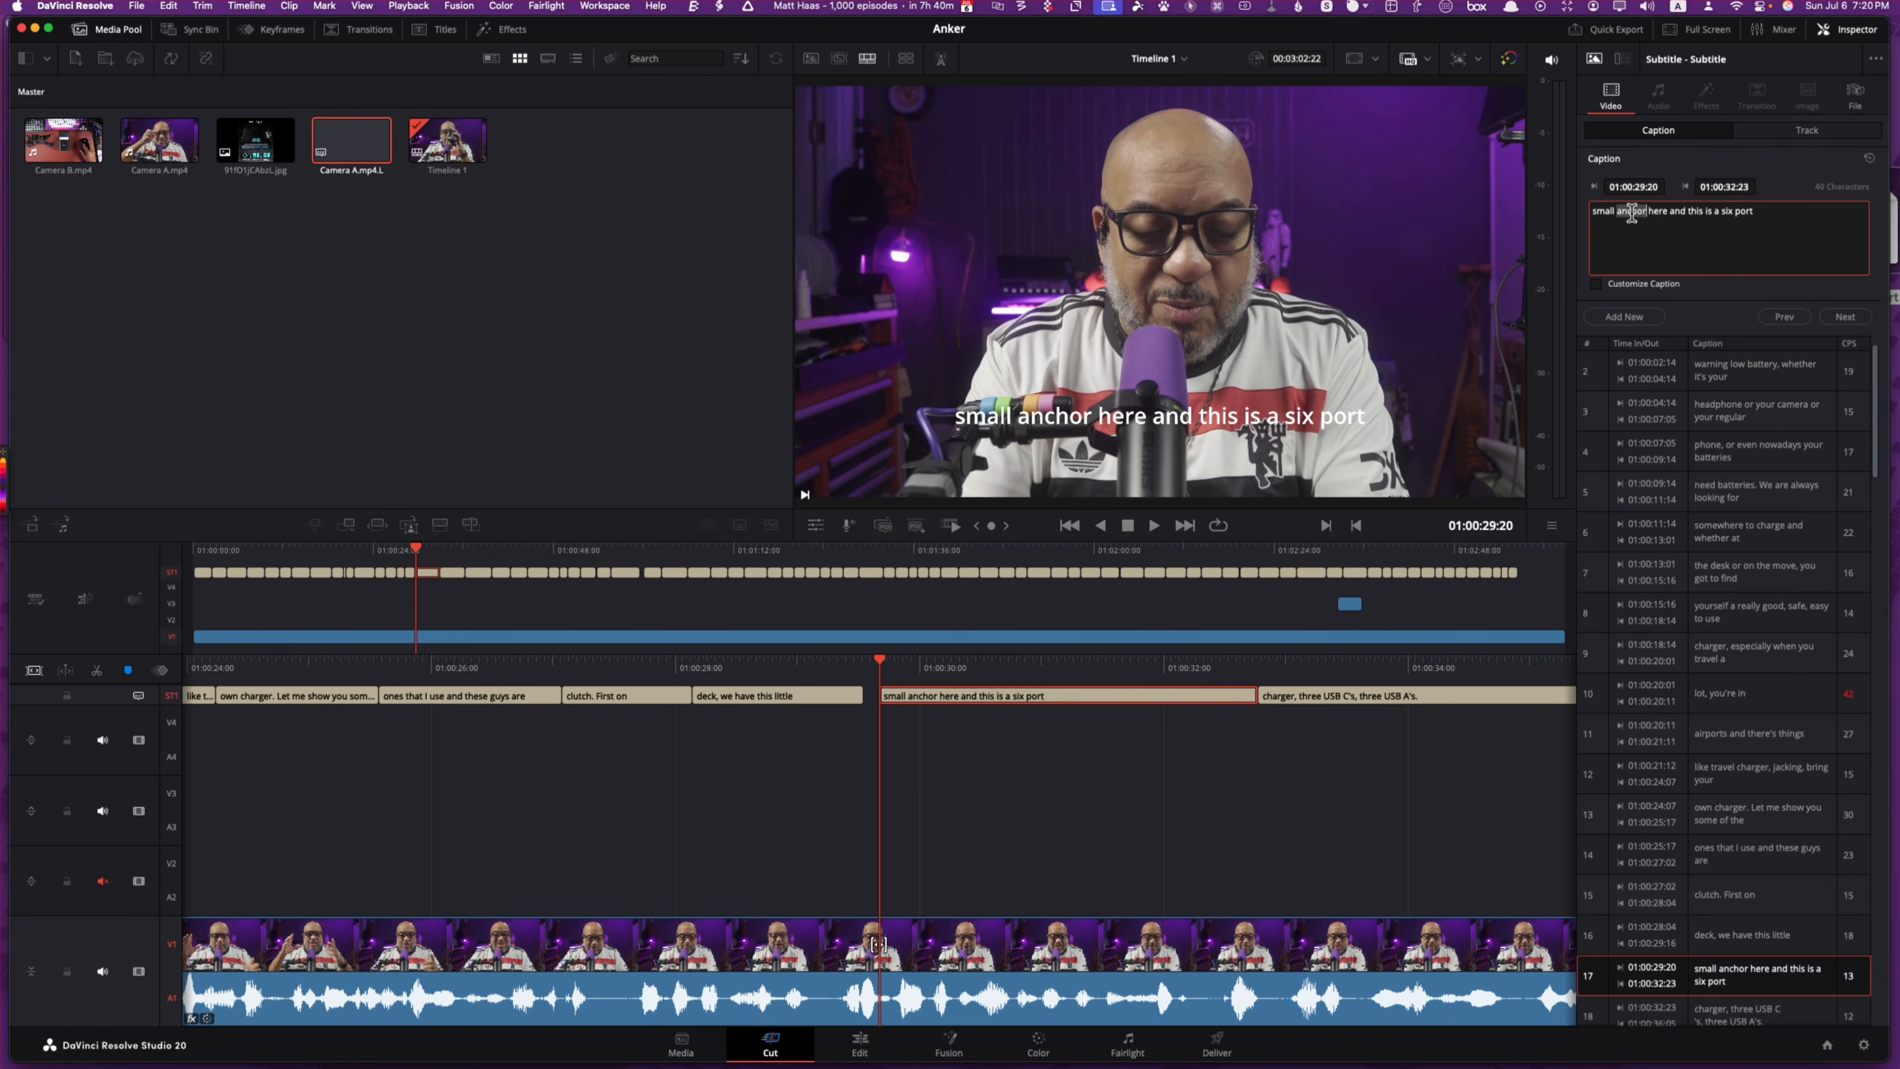
text(Anker)
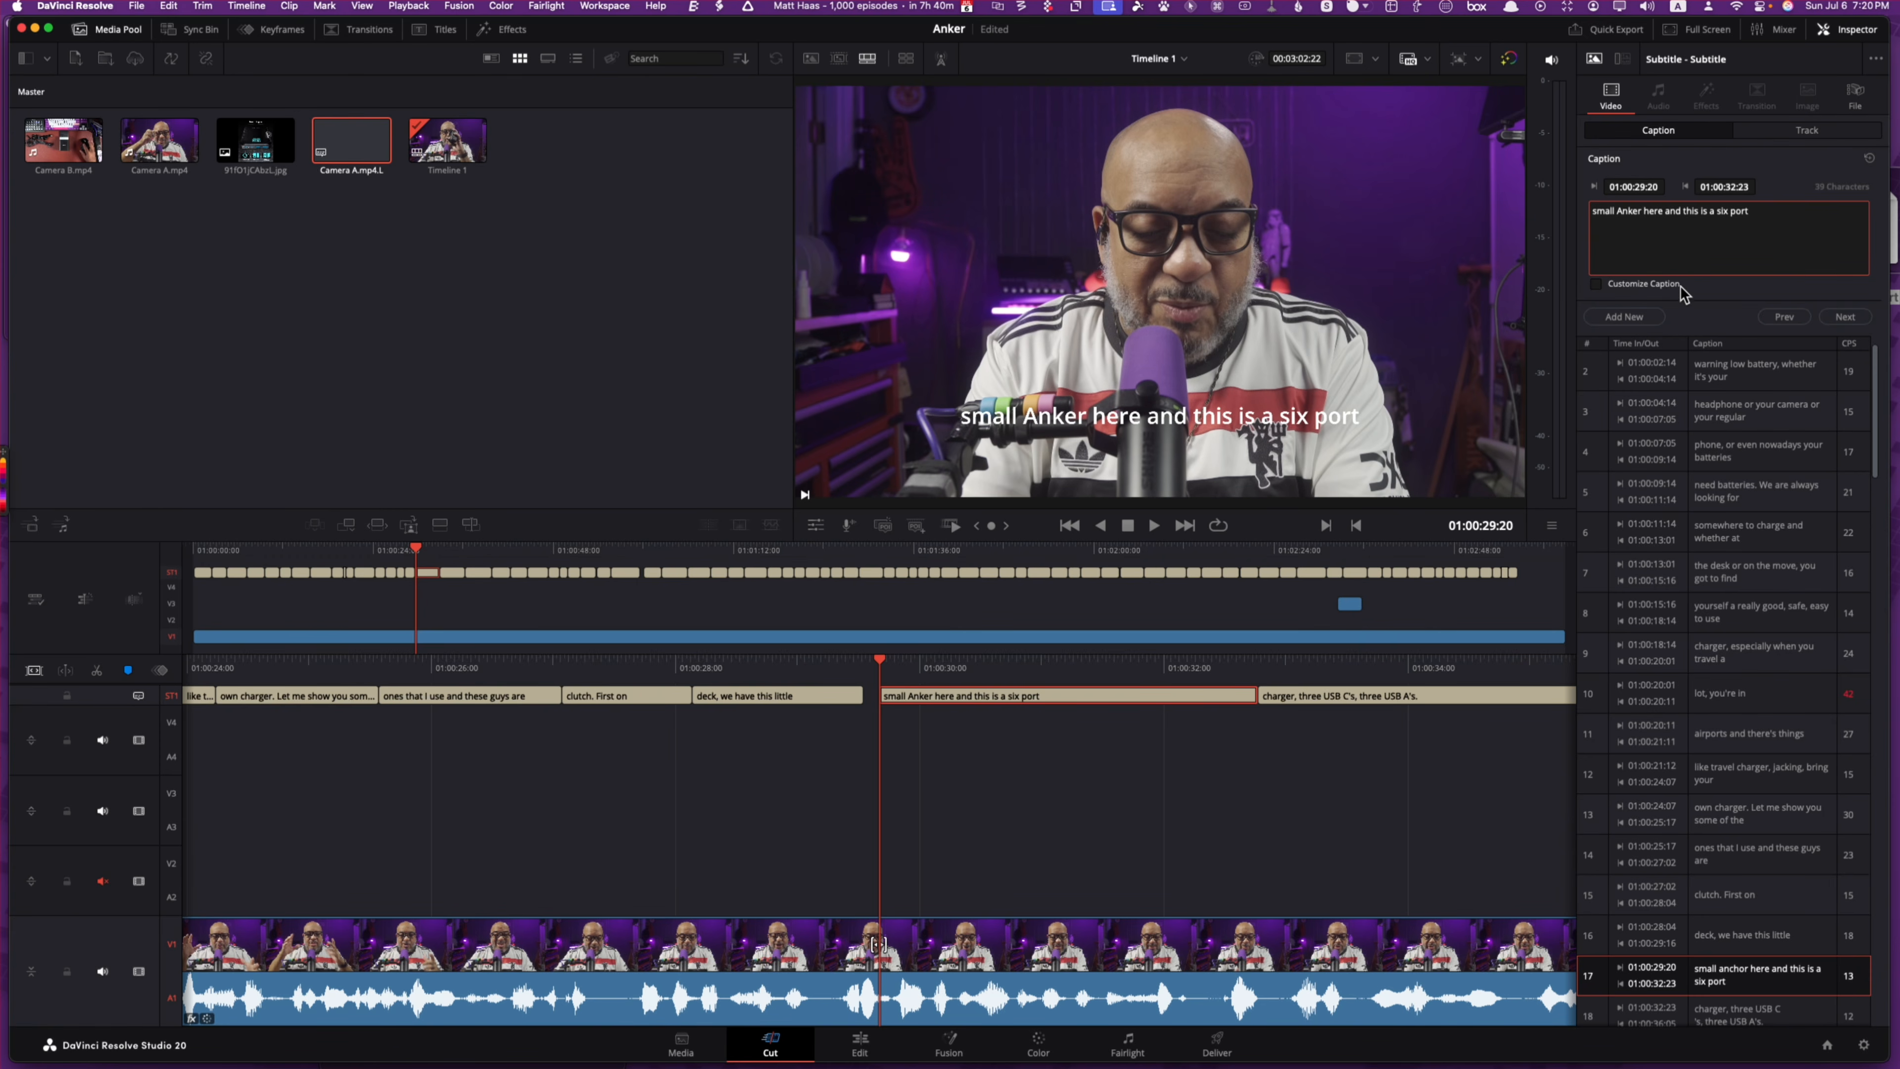
Step: Step through the next seven captions to review them
click(1845, 317)
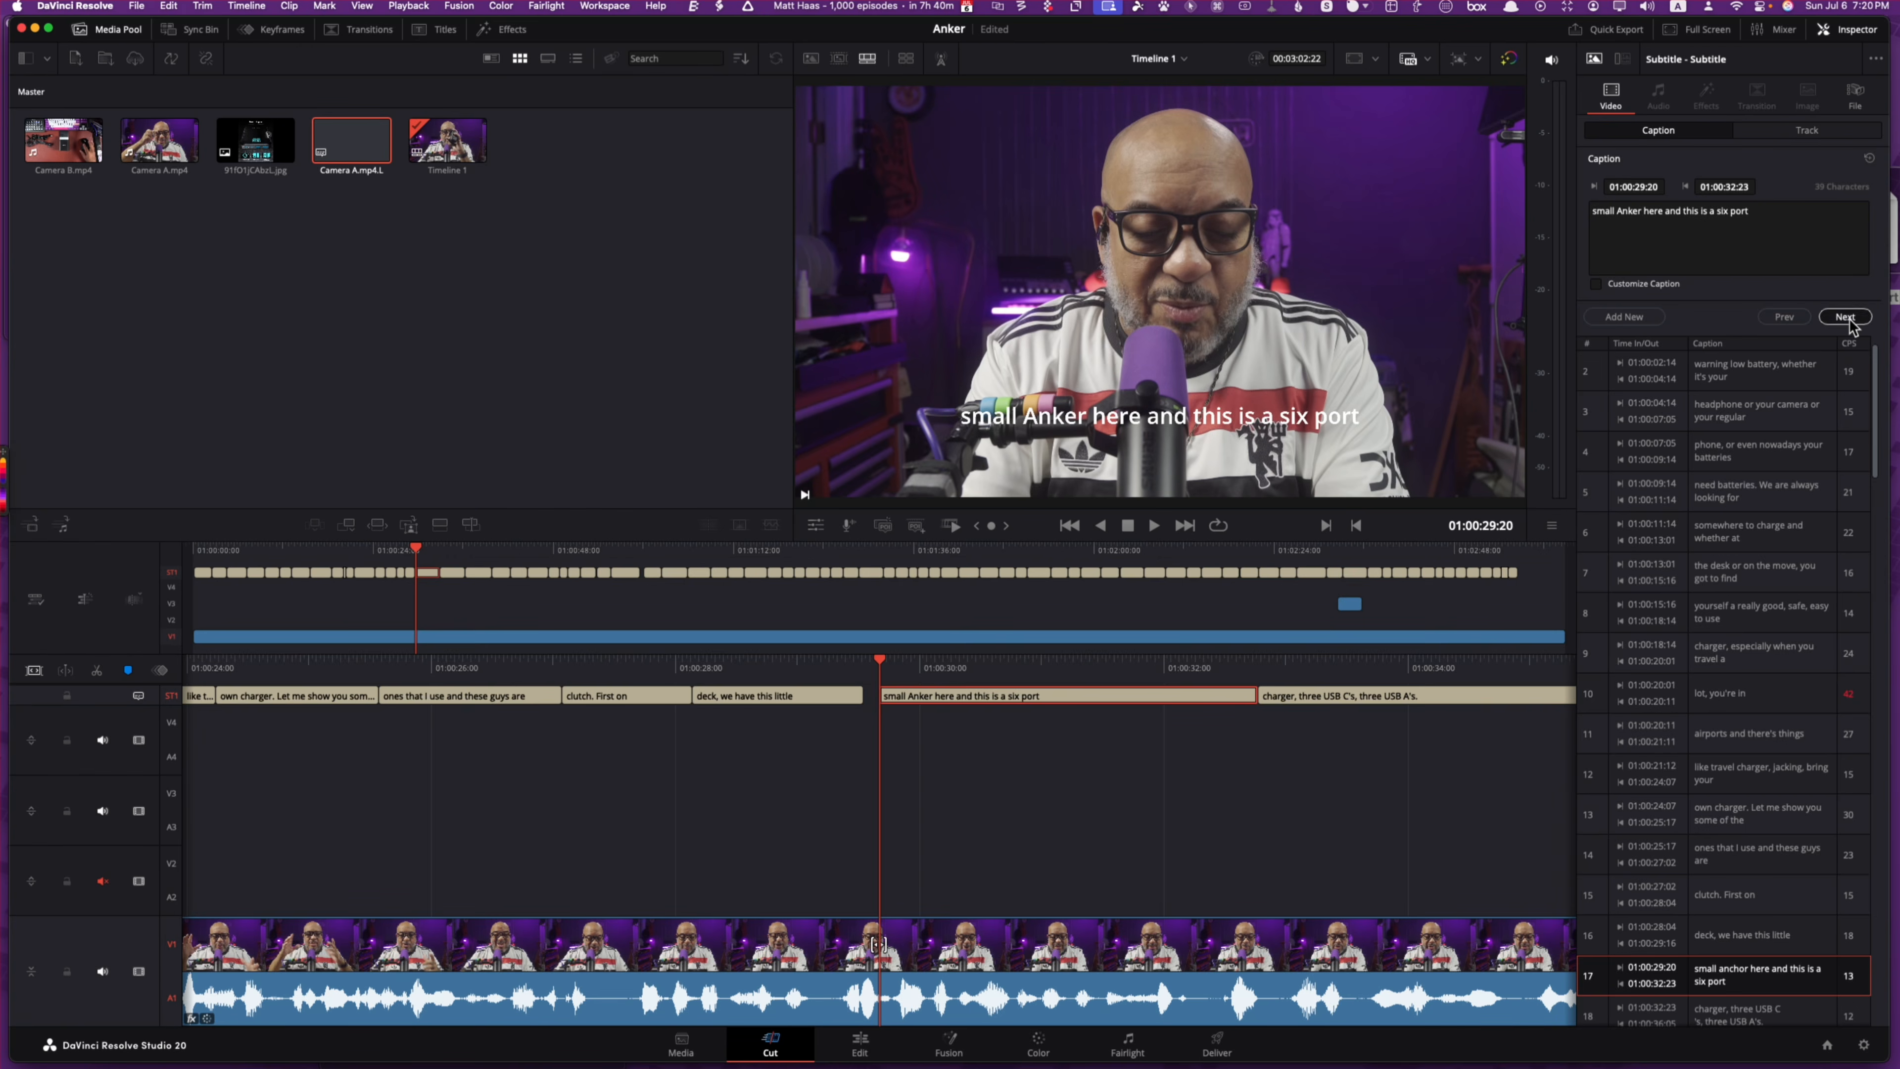
click(1845, 317)
click(1845, 317)
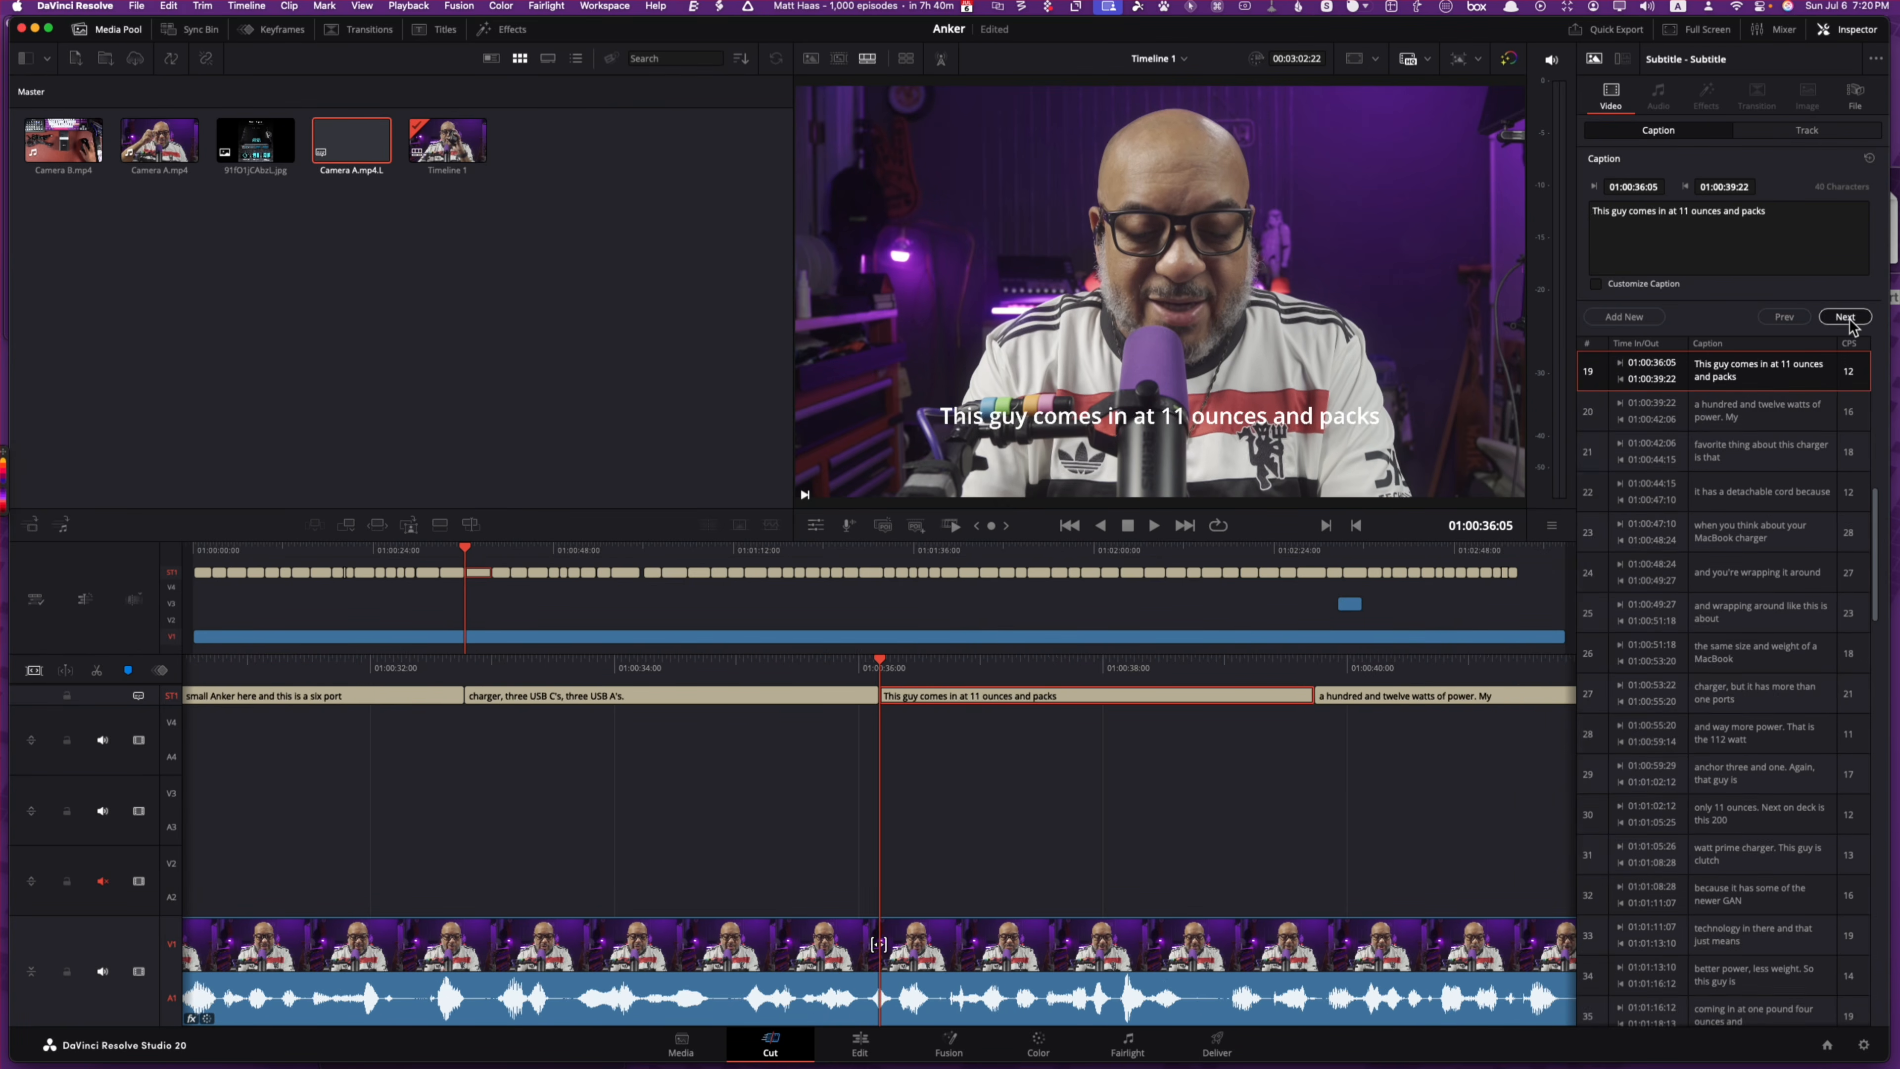
click(1844, 317)
click(1845, 316)
click(1844, 317)
click(1844, 317)
click(1845, 316)
click(1845, 317)
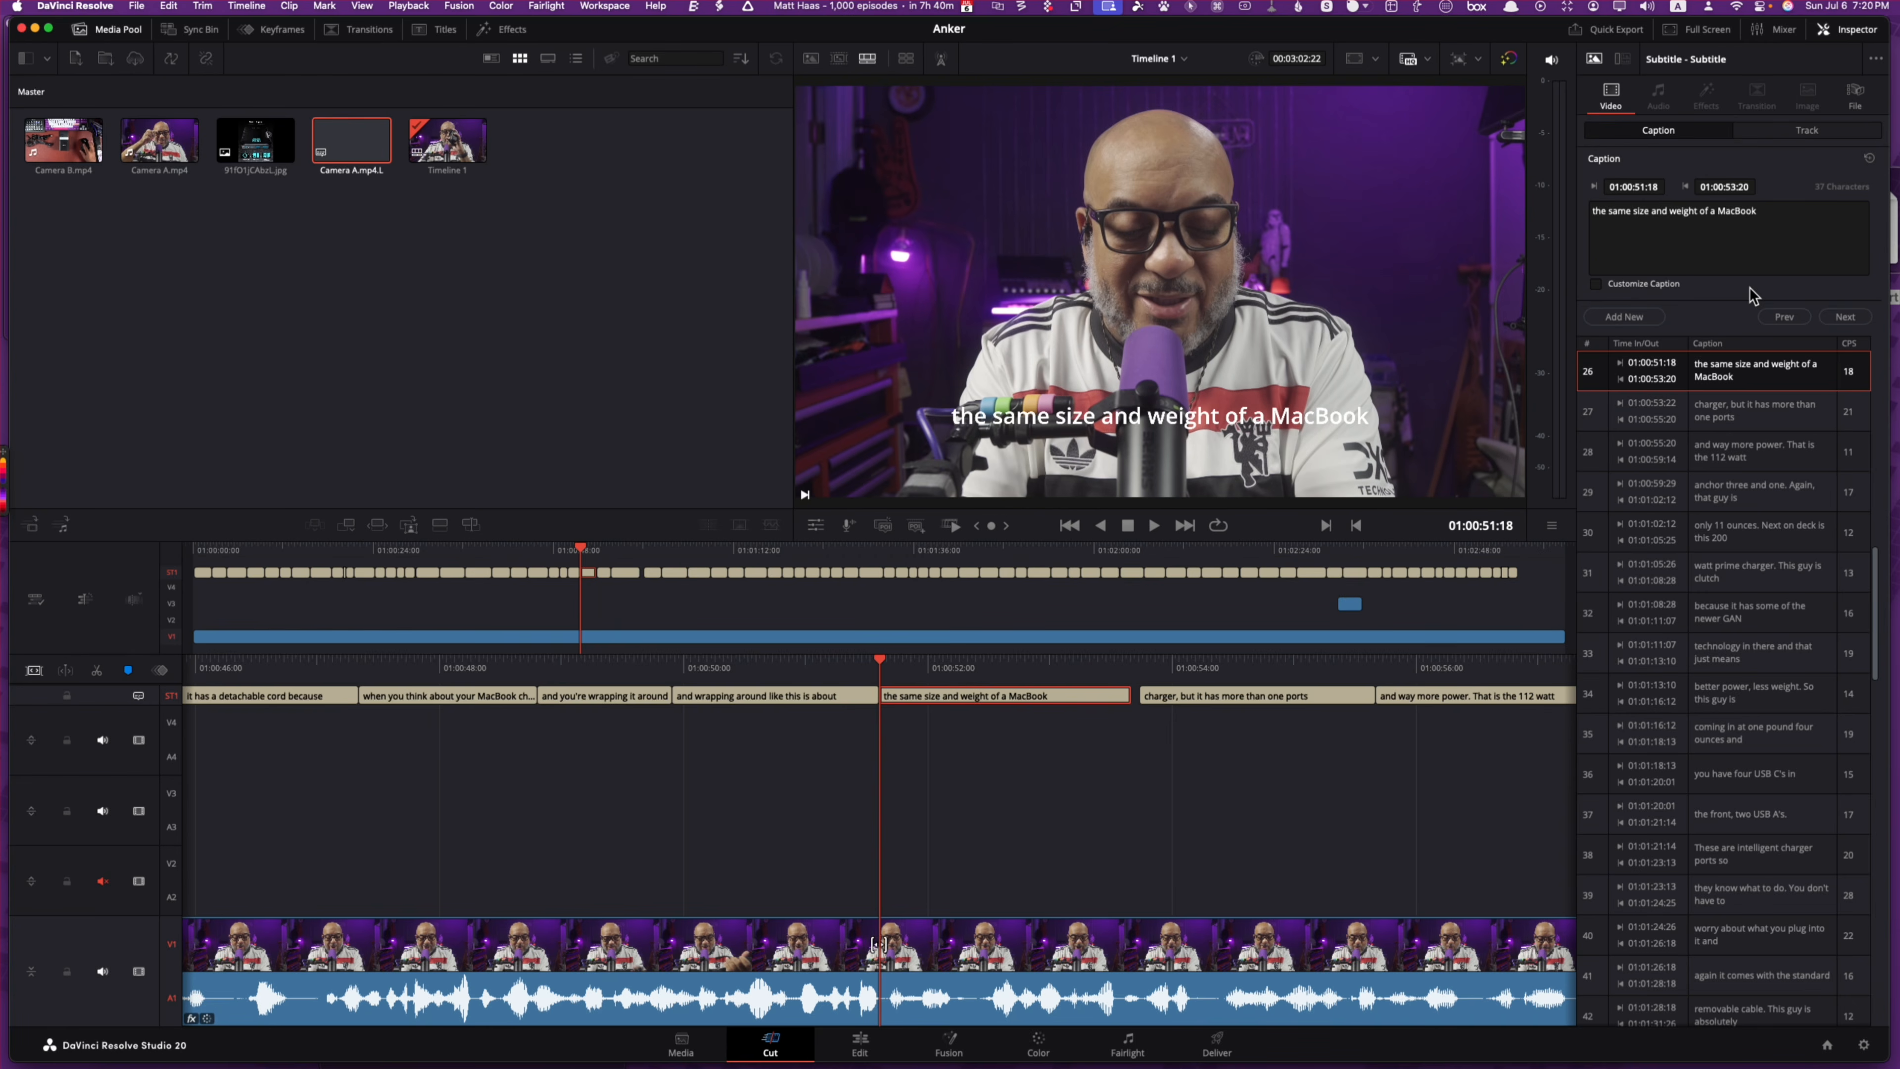
Step: Set the Subtitle 1 track font to Mont, unlocking the ST1 track afterwards
click(67, 696)
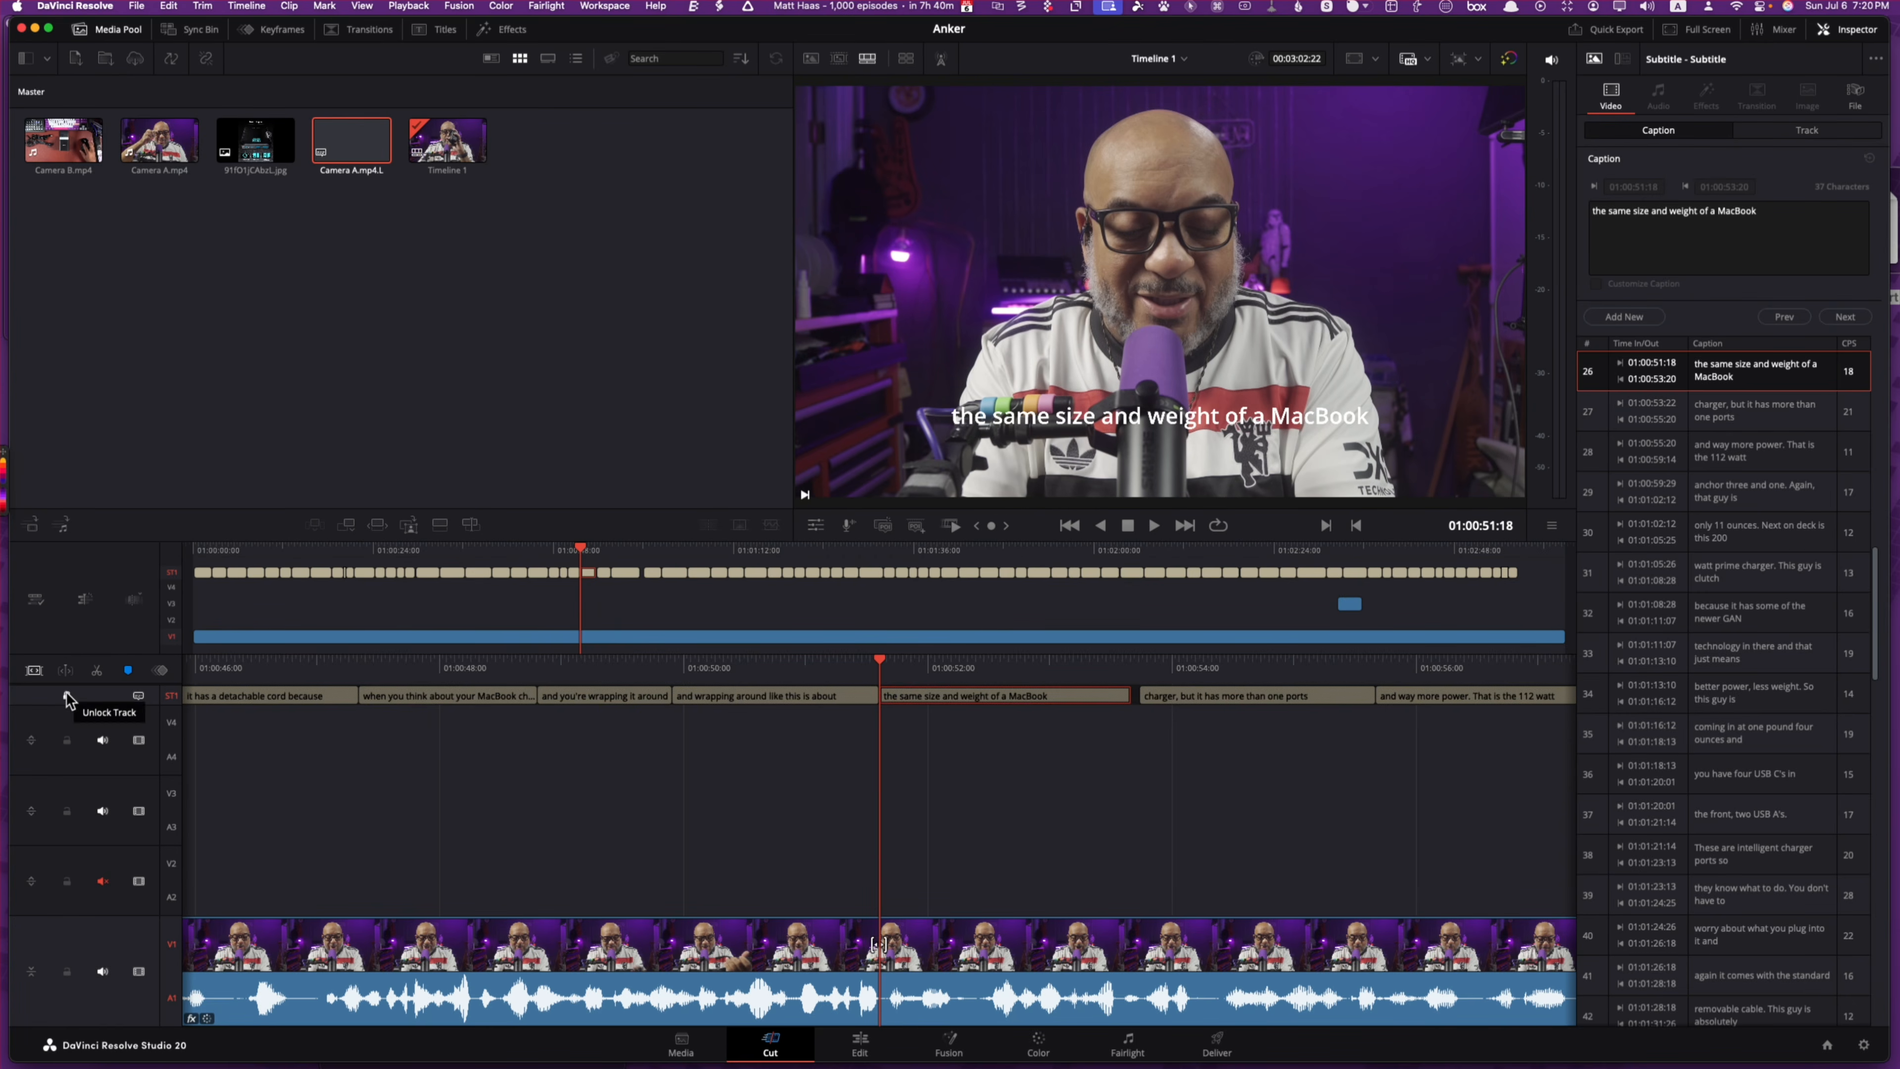
click(1798, 131)
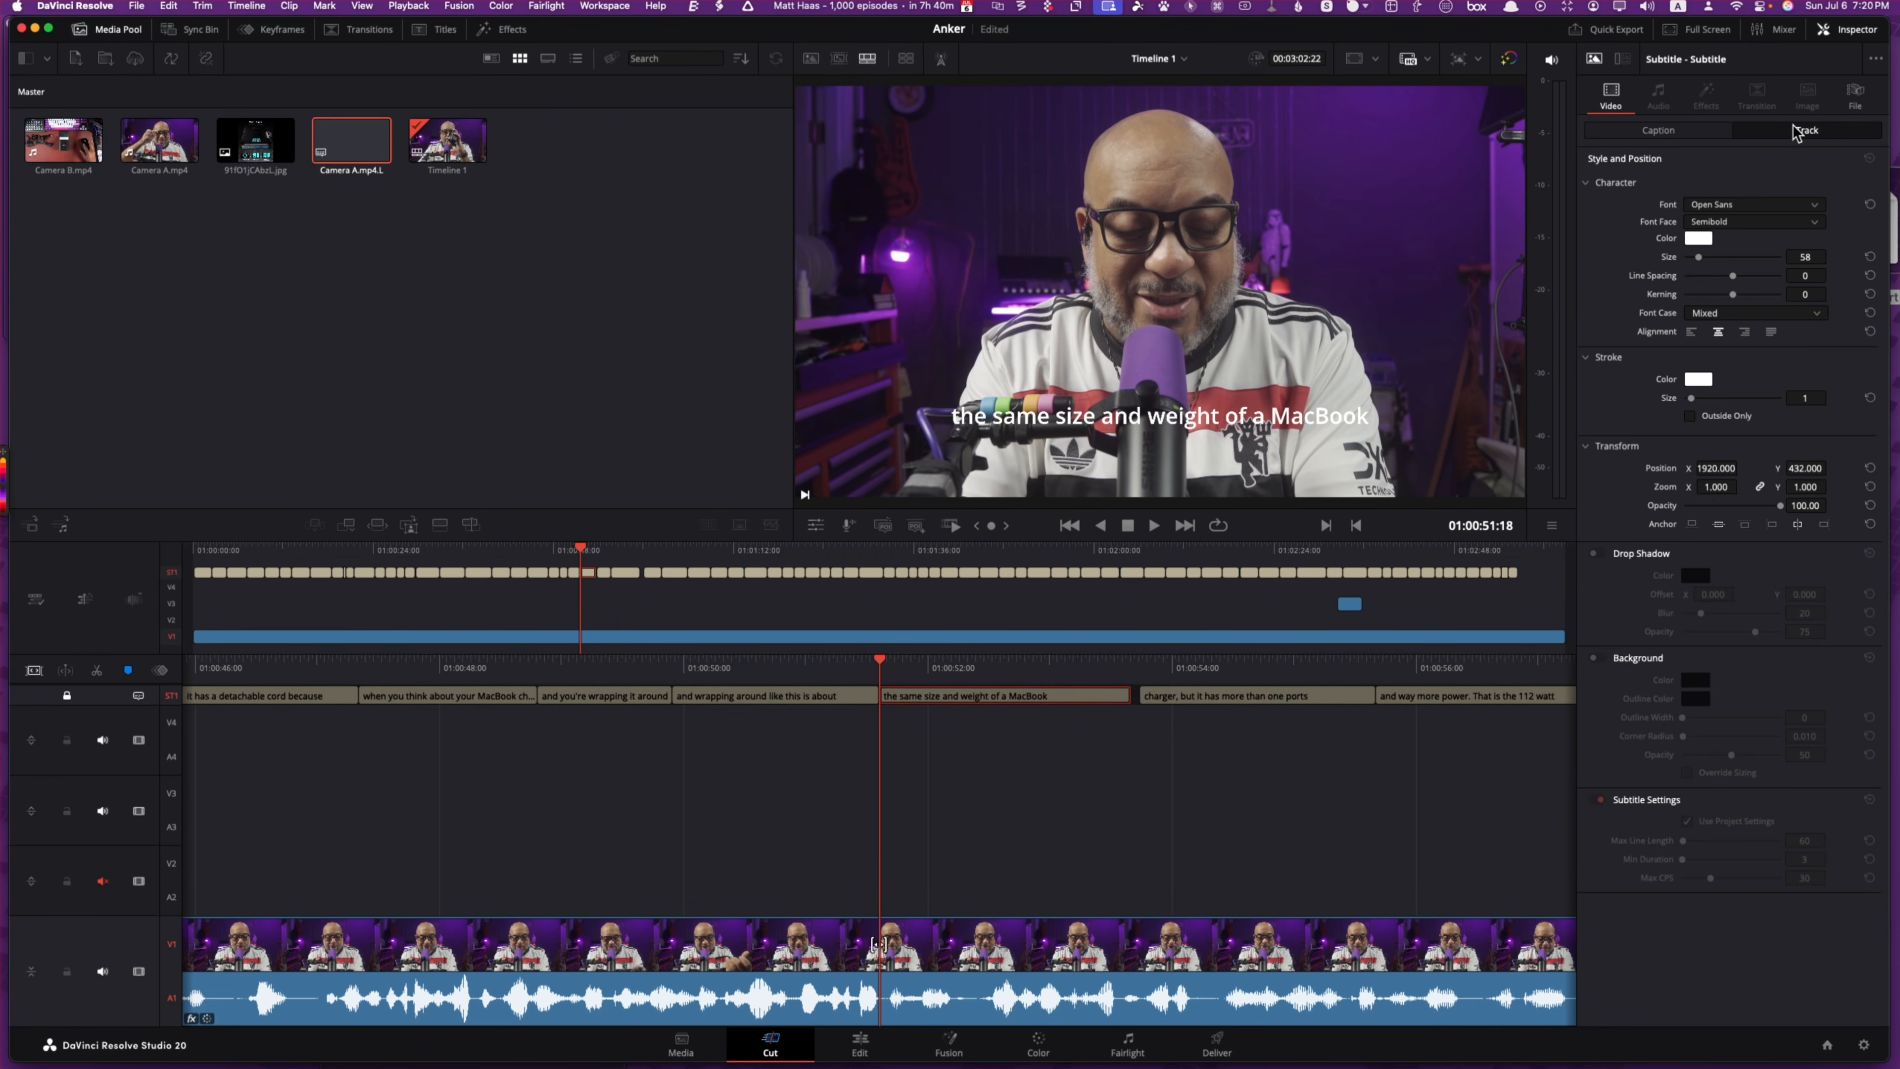
click(1726, 206)
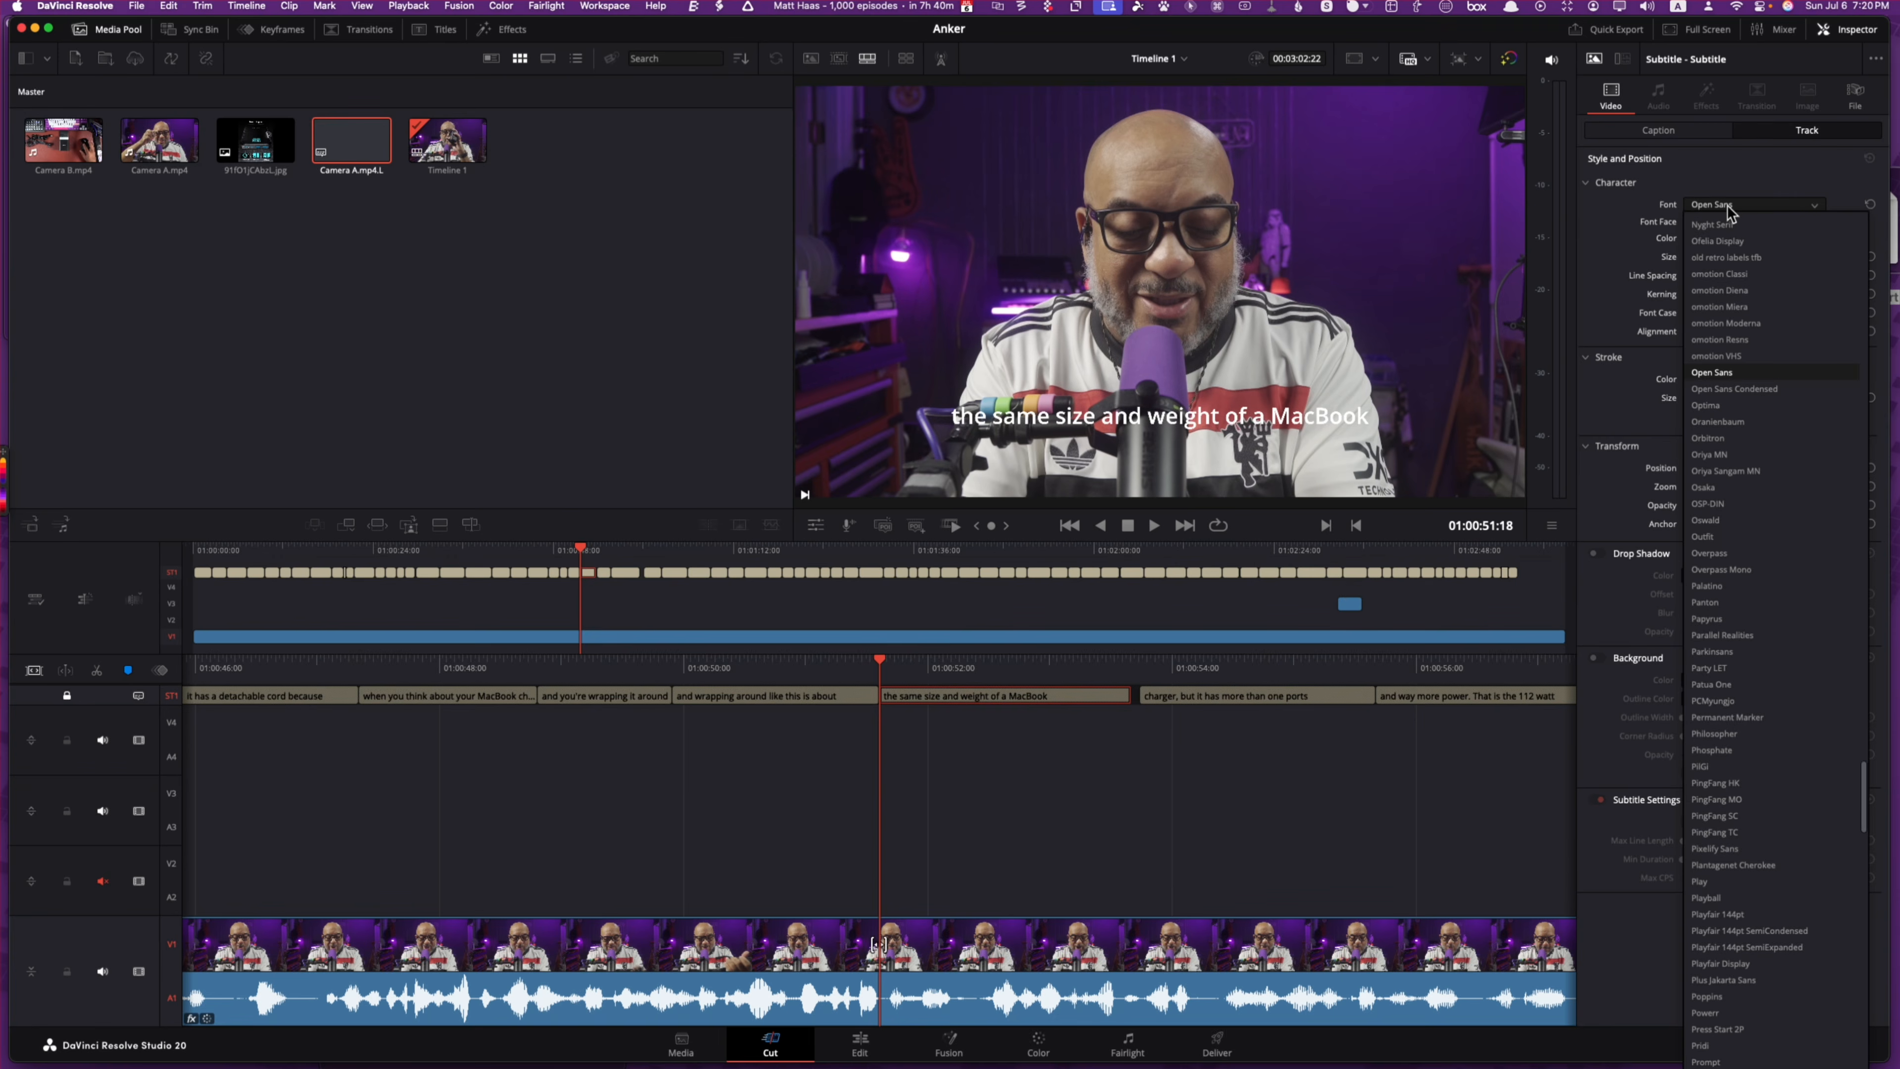
text(mot)
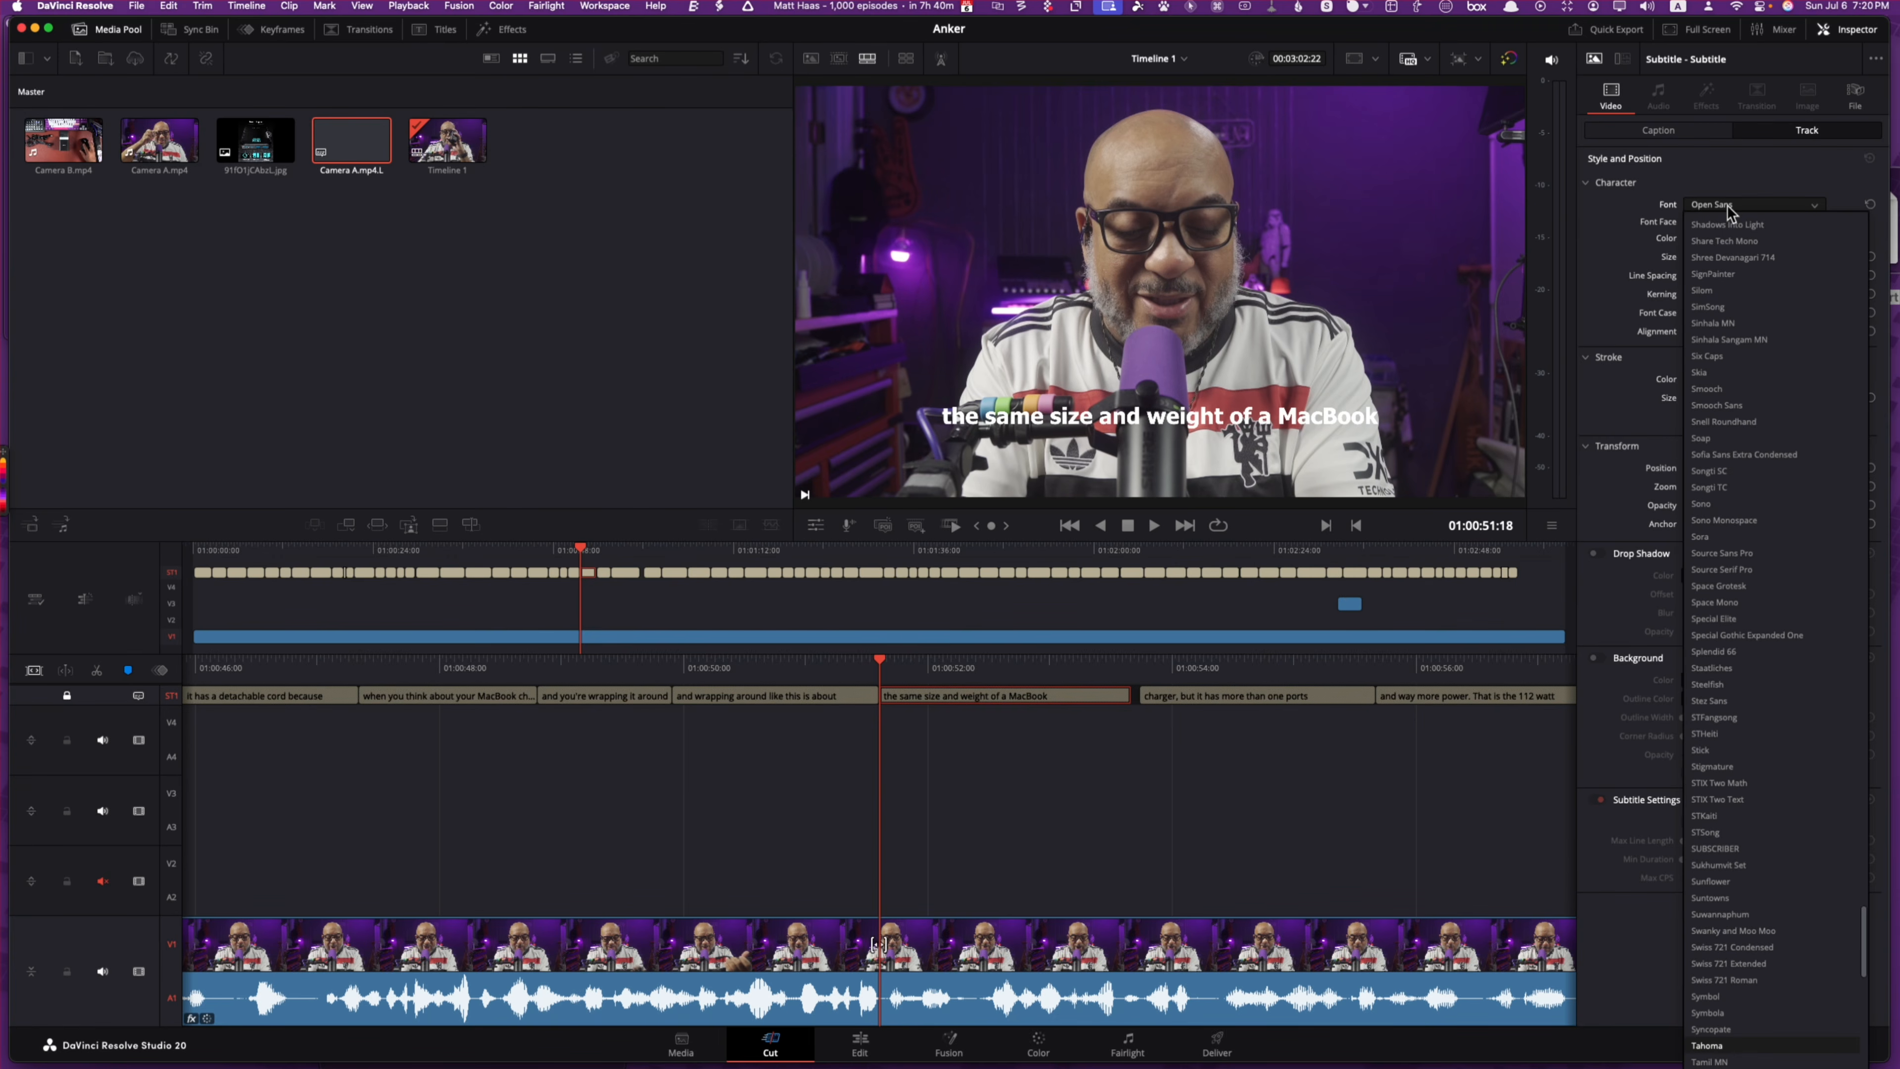
text(mont)
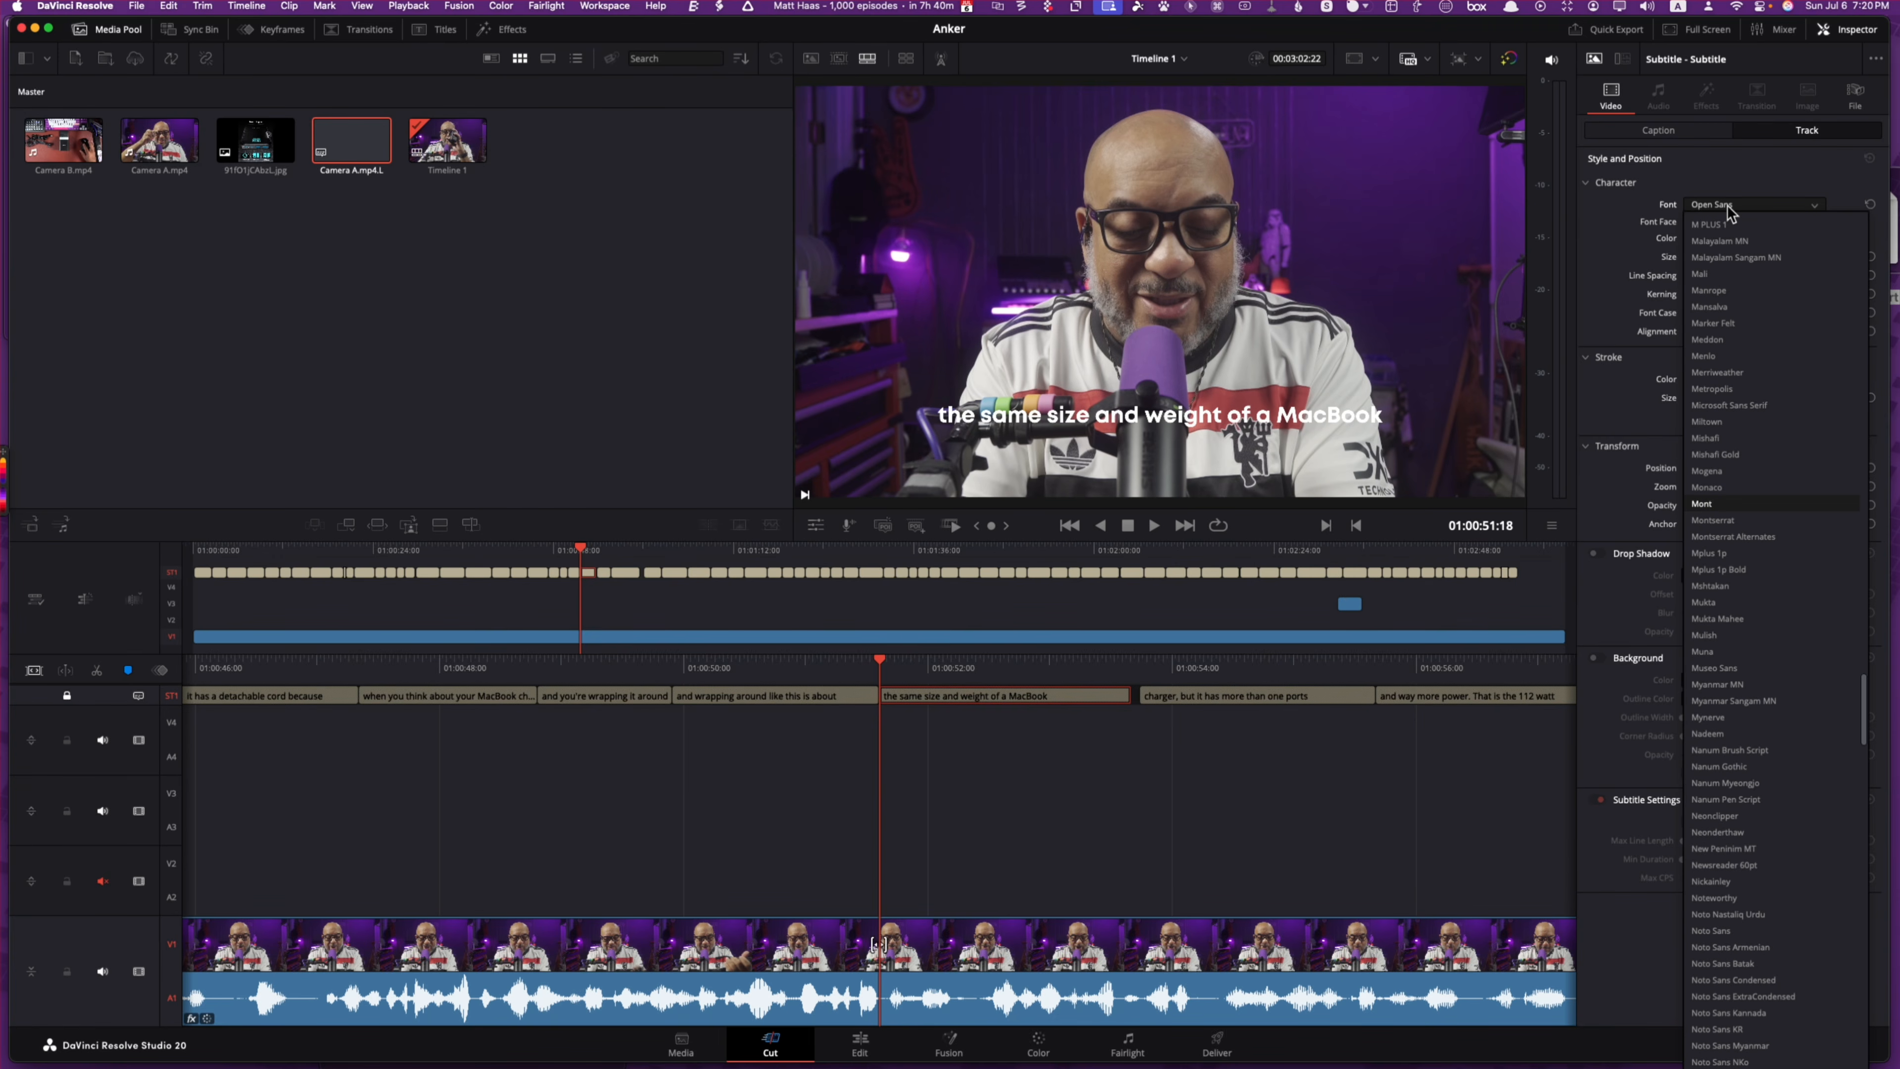
click(1723, 508)
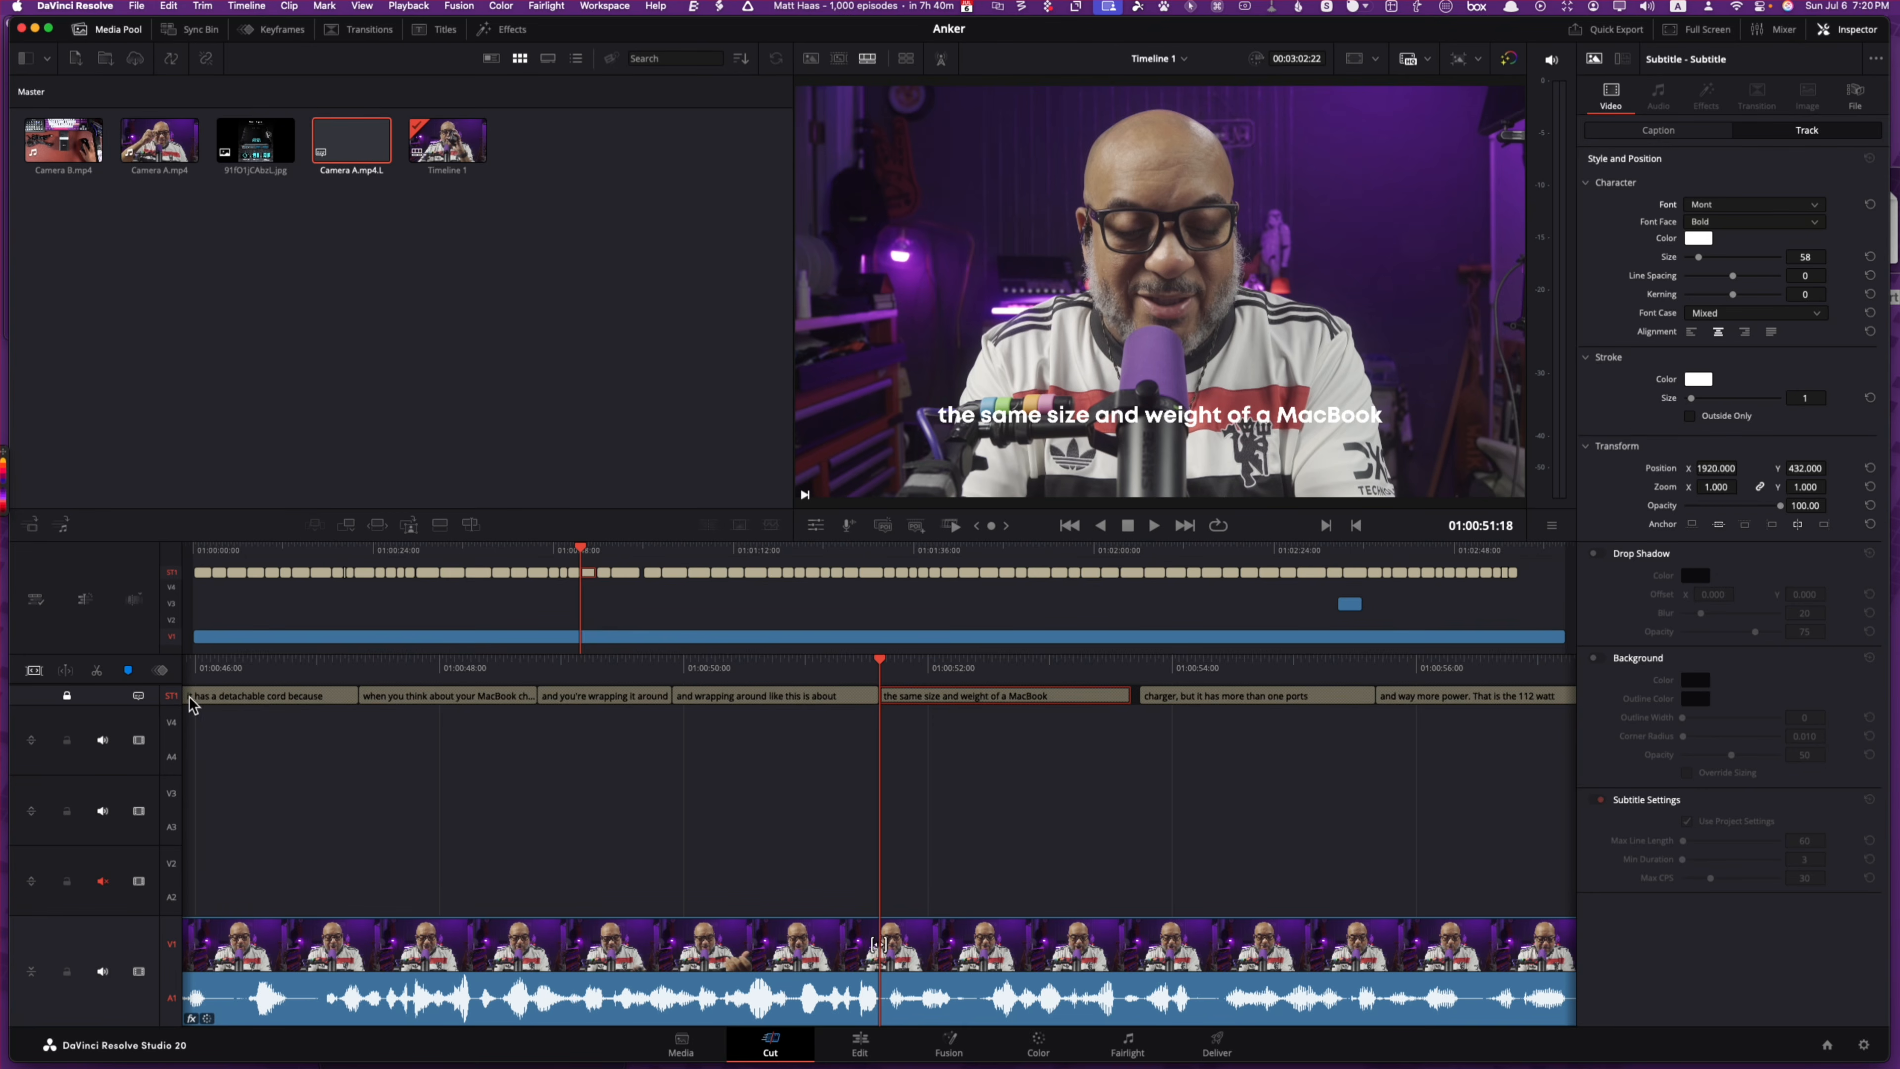
click(76, 704)
click(67, 699)
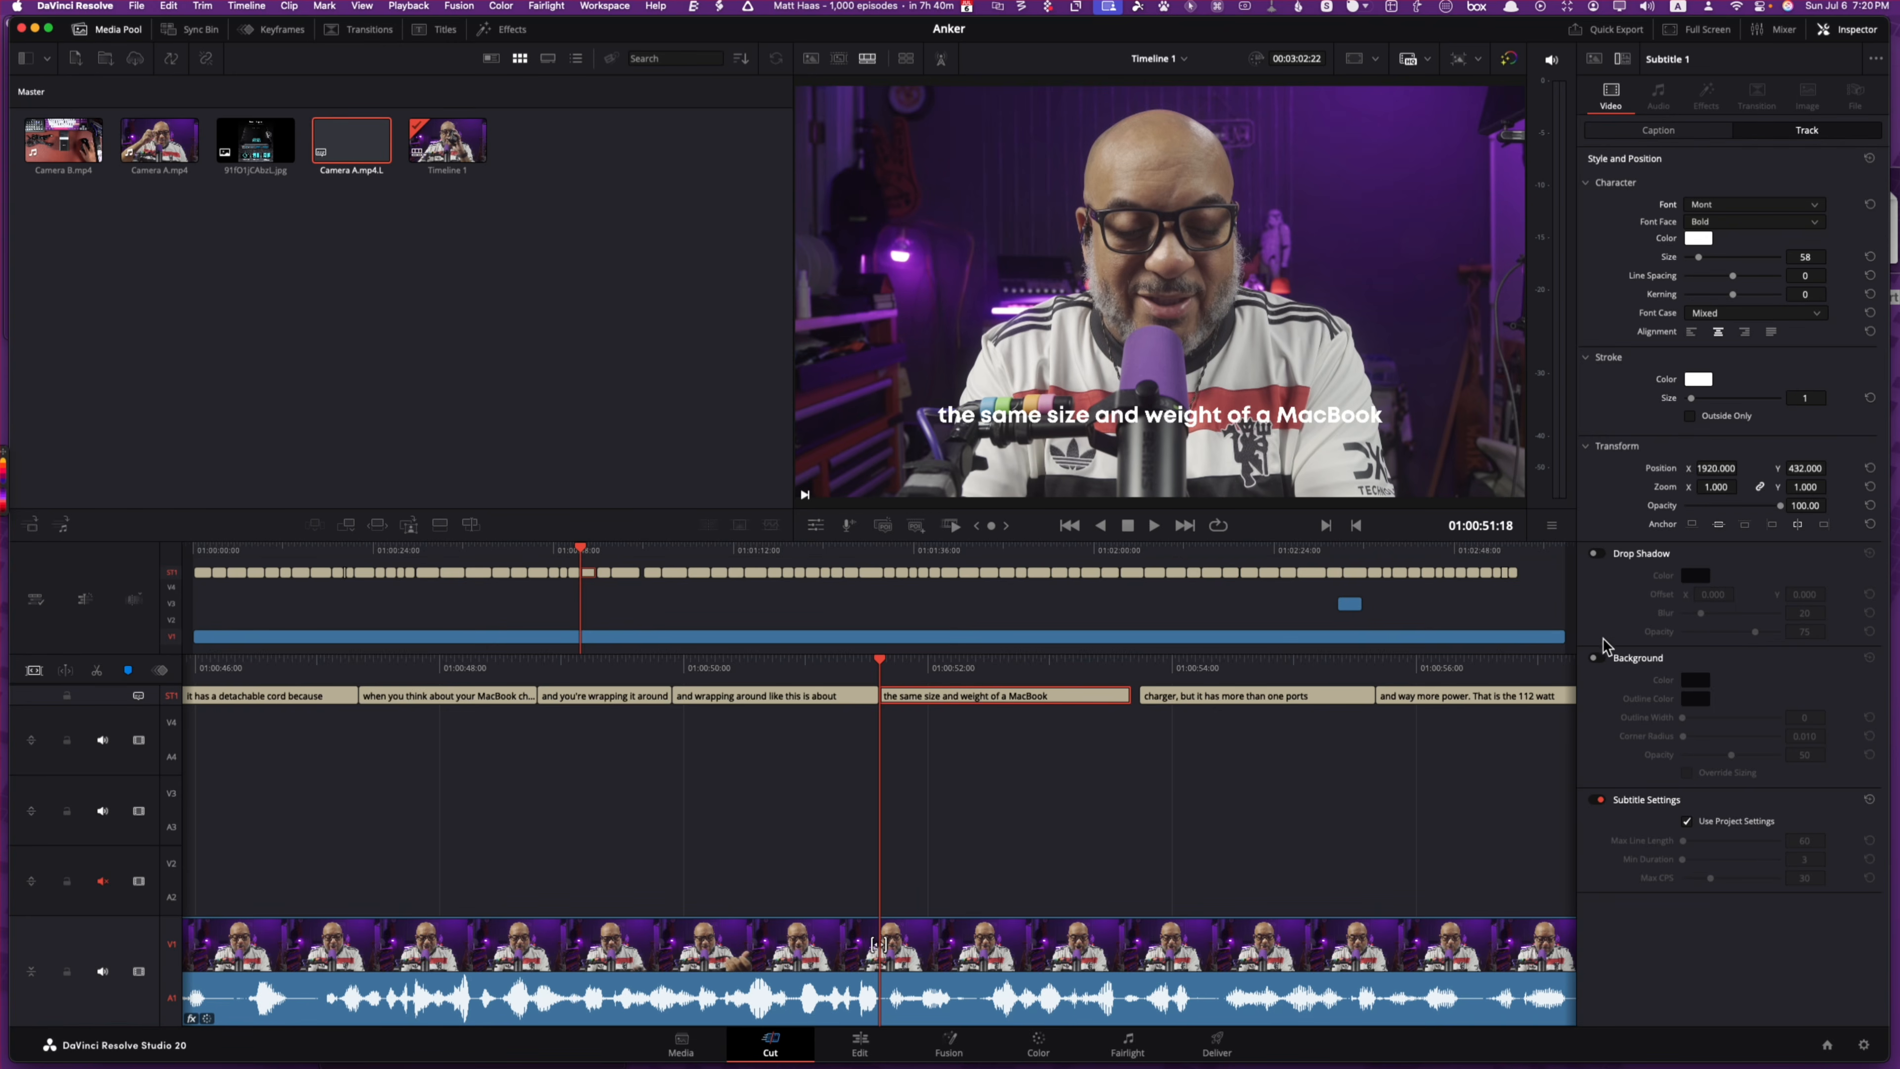
Step: Turn on a dark purple background box behind the subtitles
click(1598, 658)
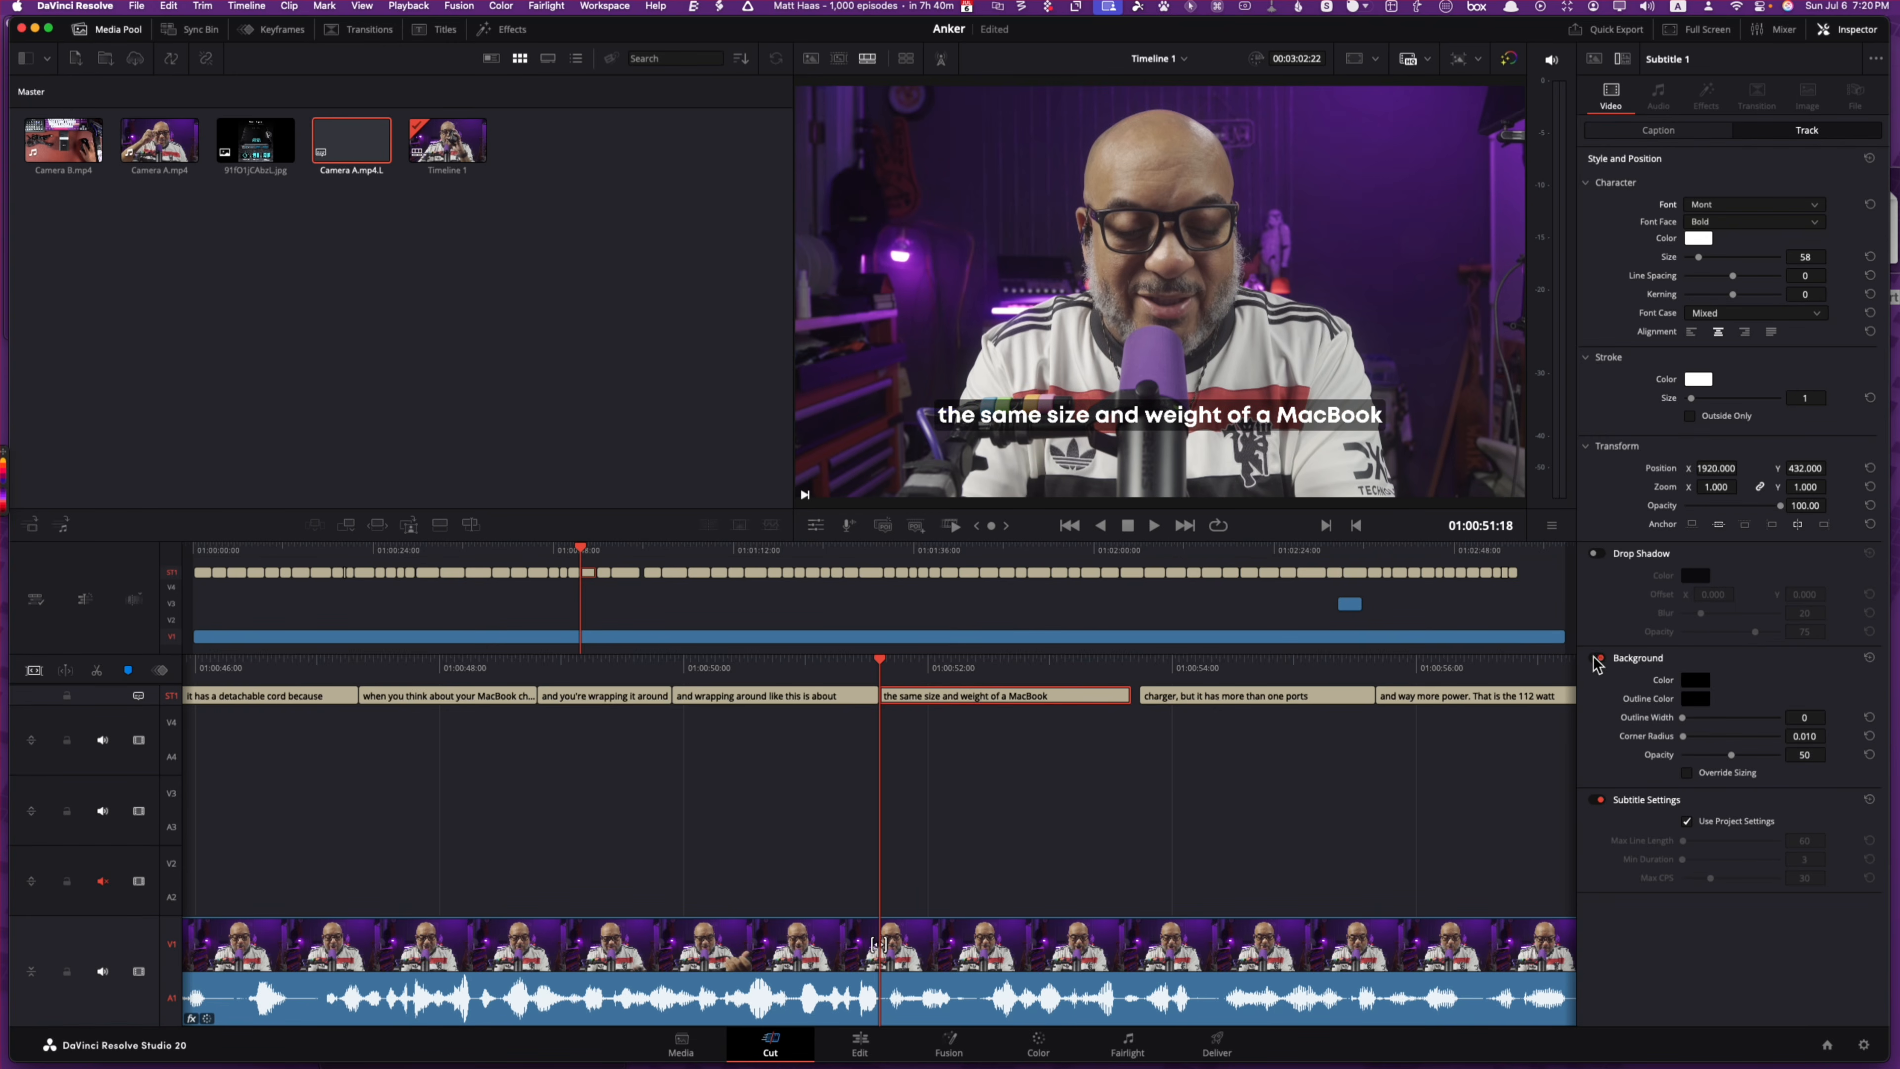
click(1696, 681)
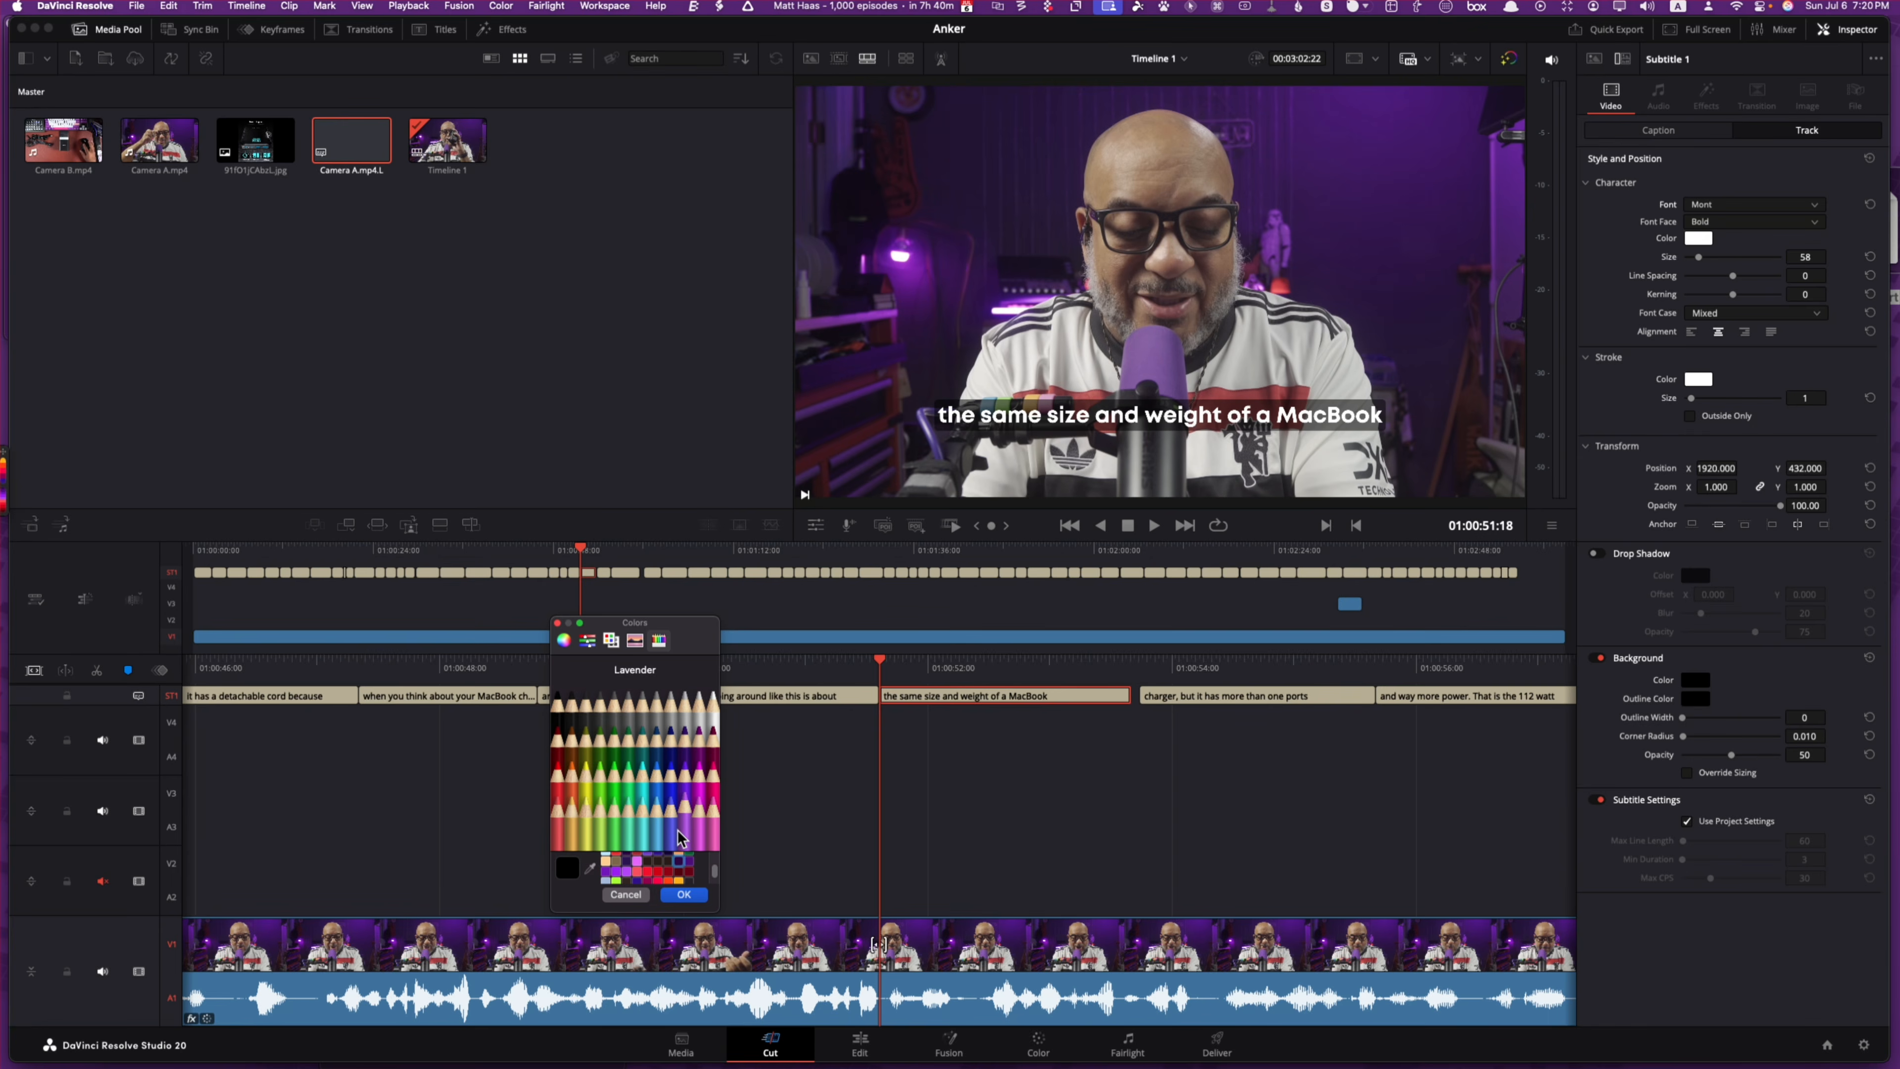
click(685, 867)
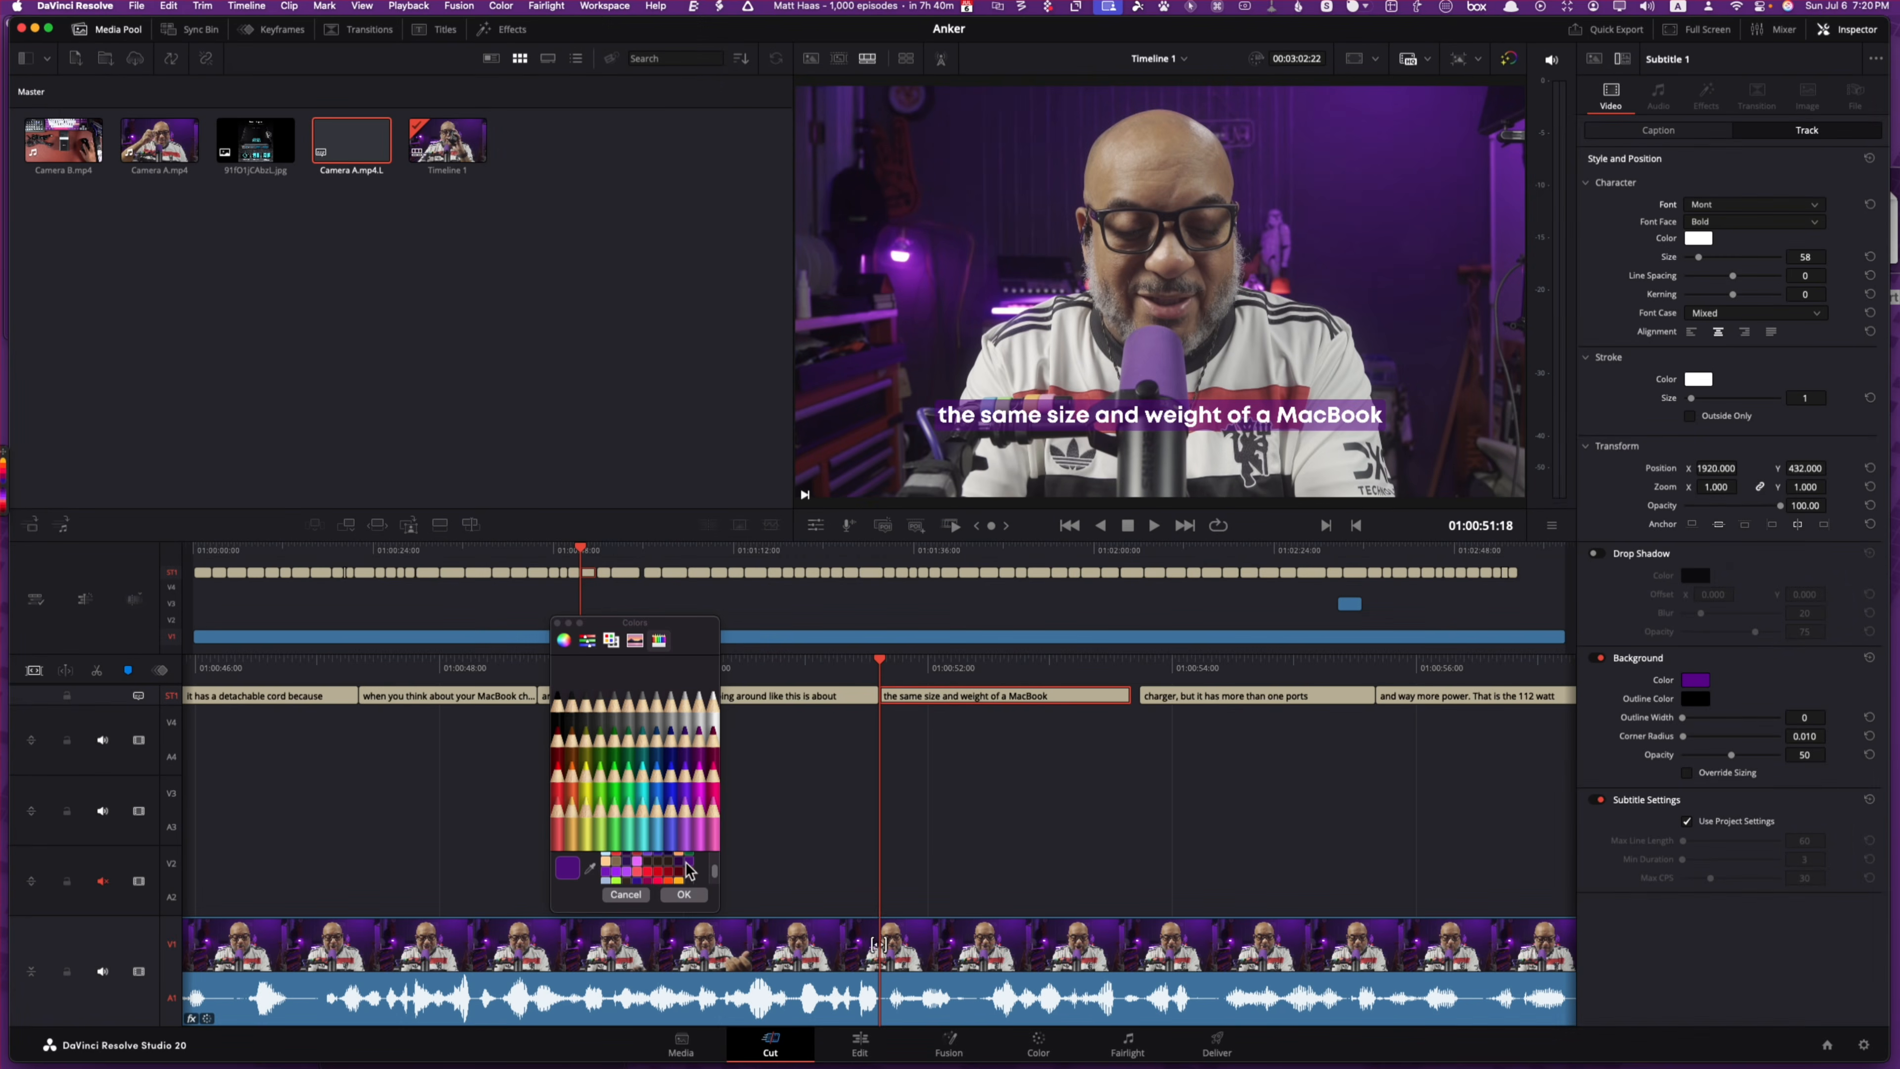
click(685, 867)
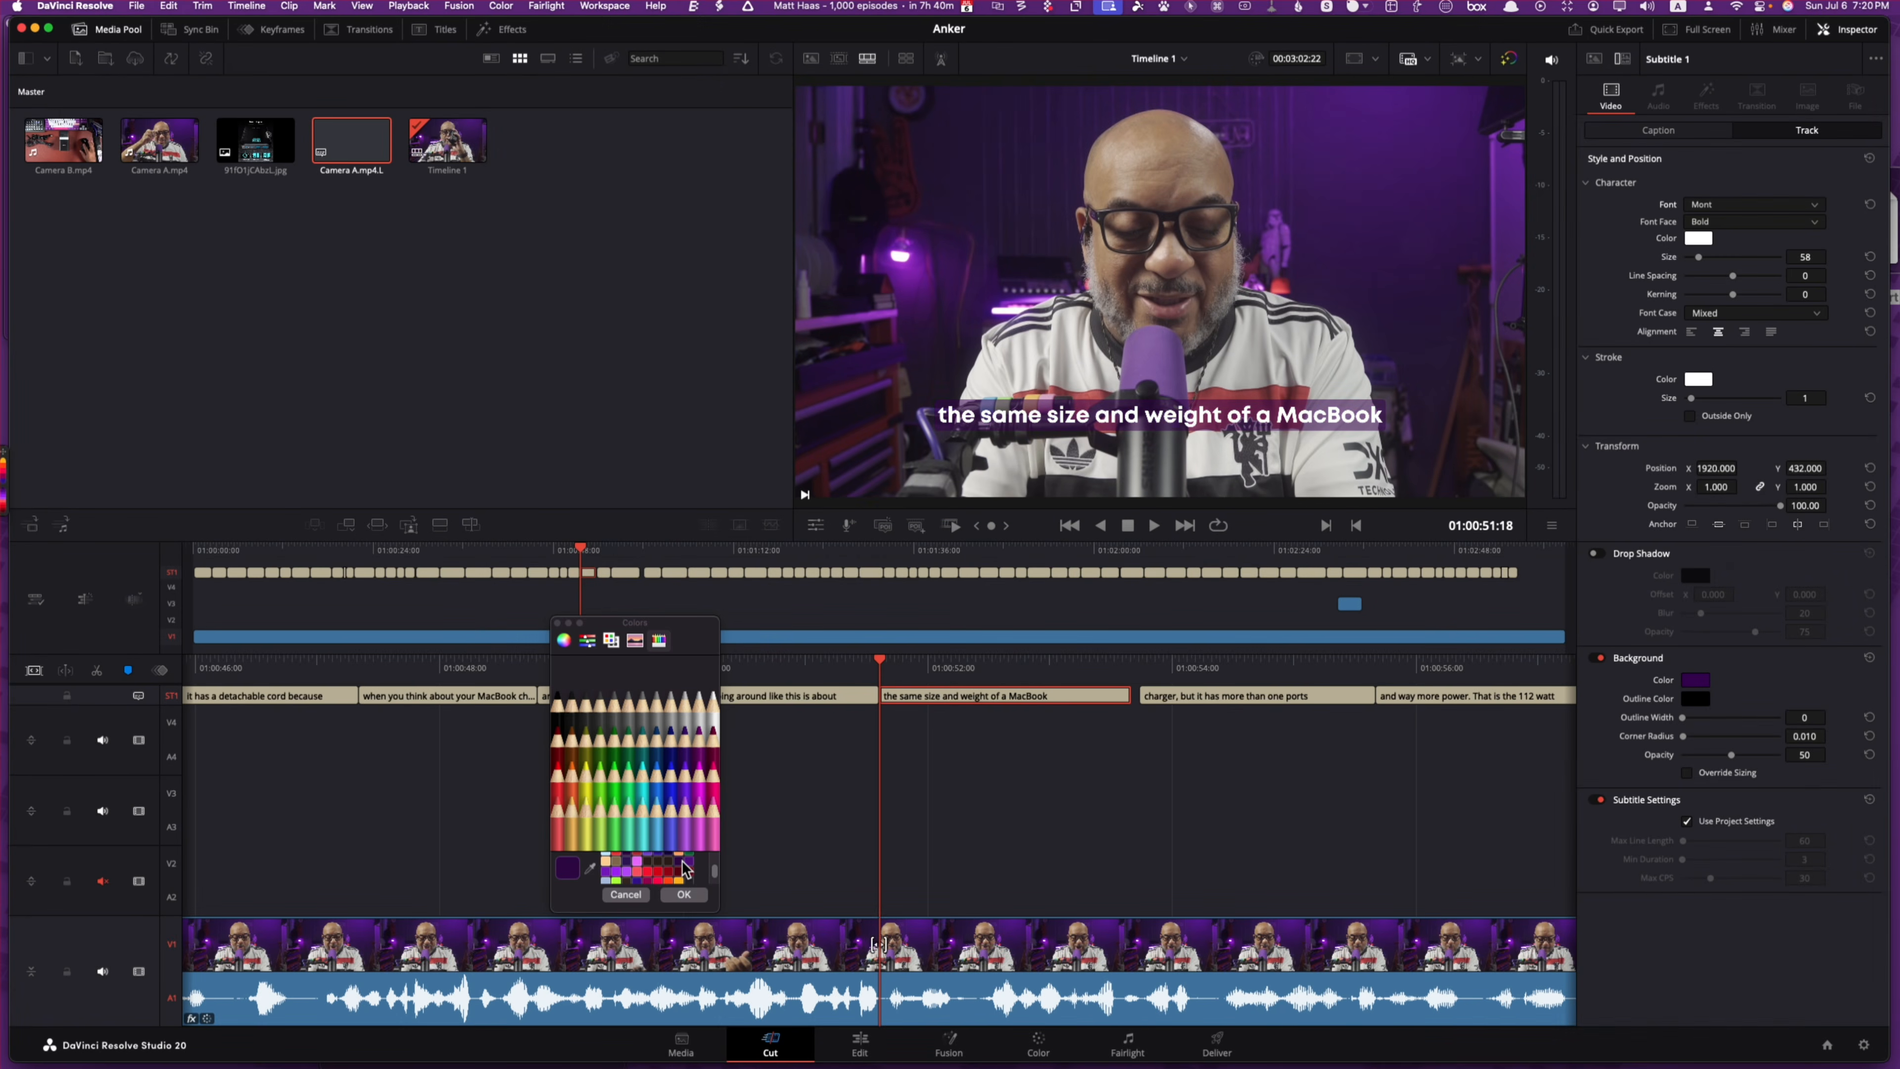
click(684, 895)
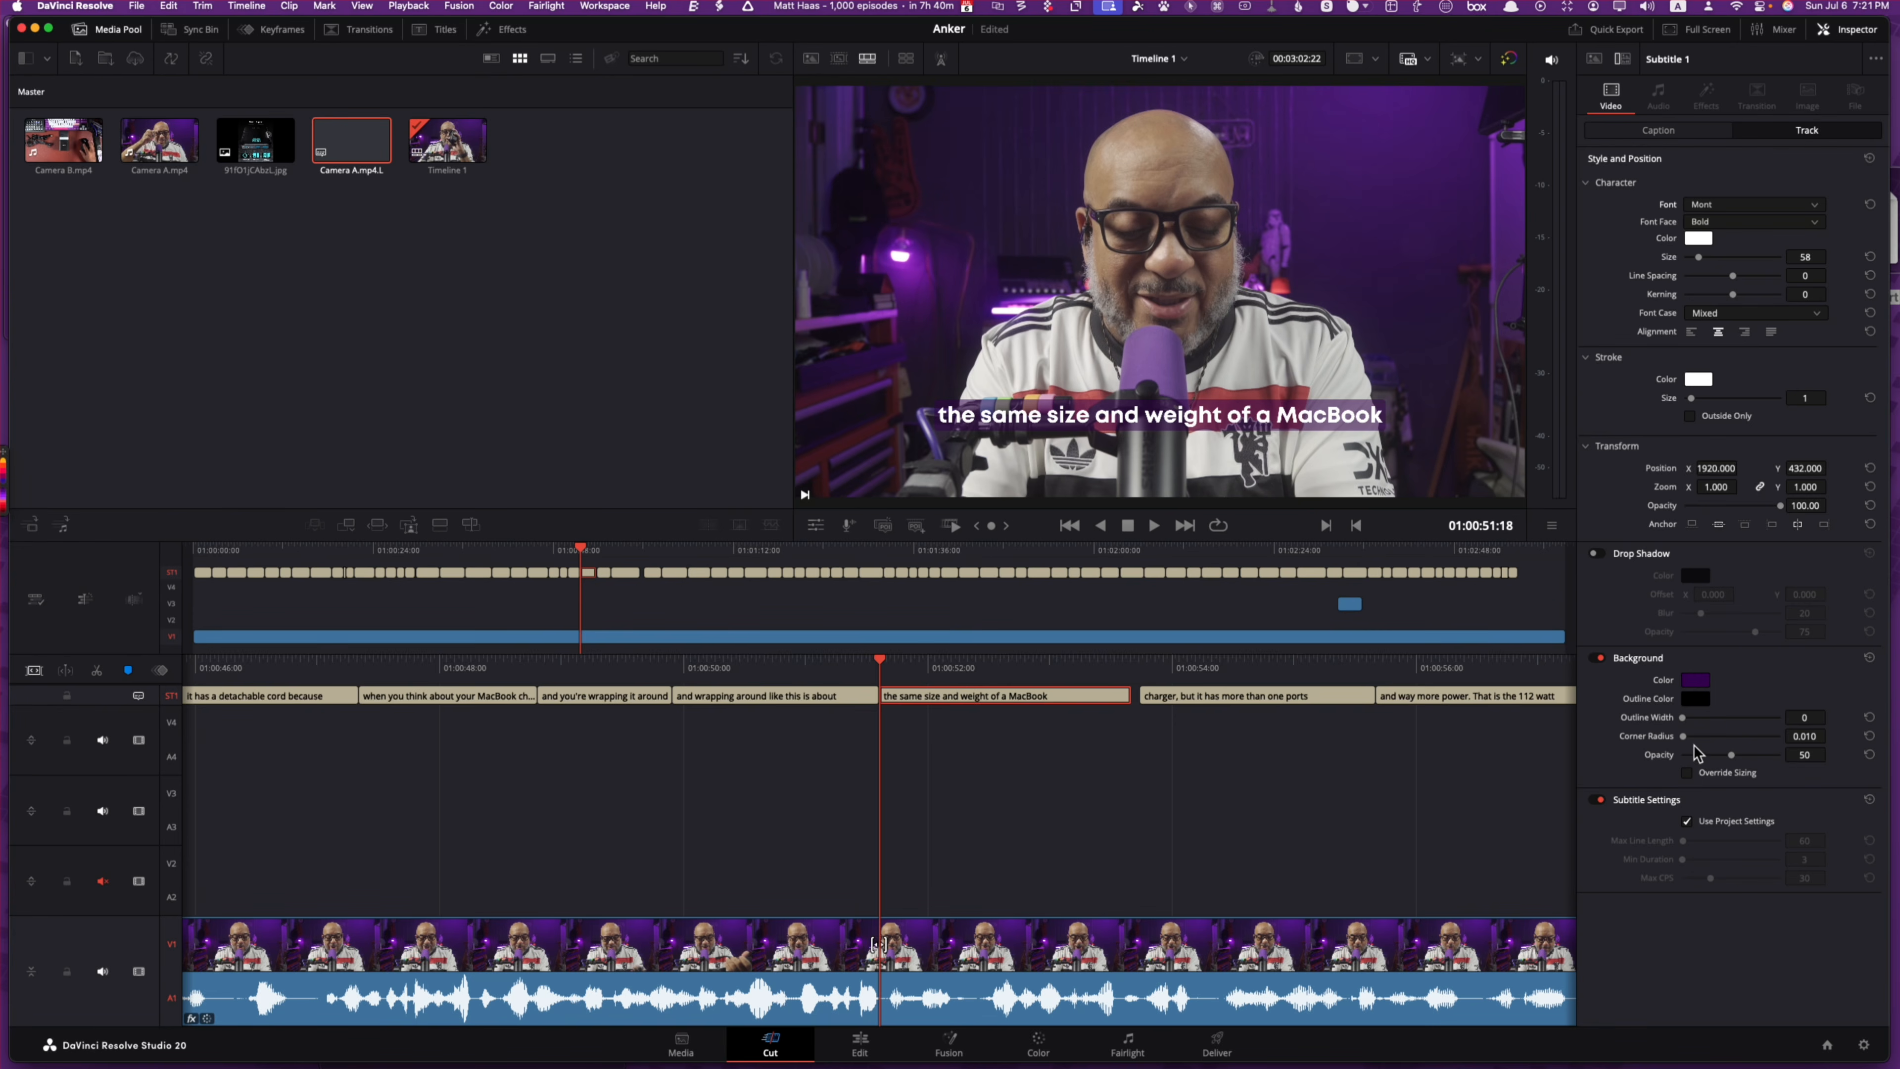
Step: Set the background box outline width to 3 and opacity to 85
drag(1684, 715, 1692, 718)
click(1633, 554)
click(1633, 558)
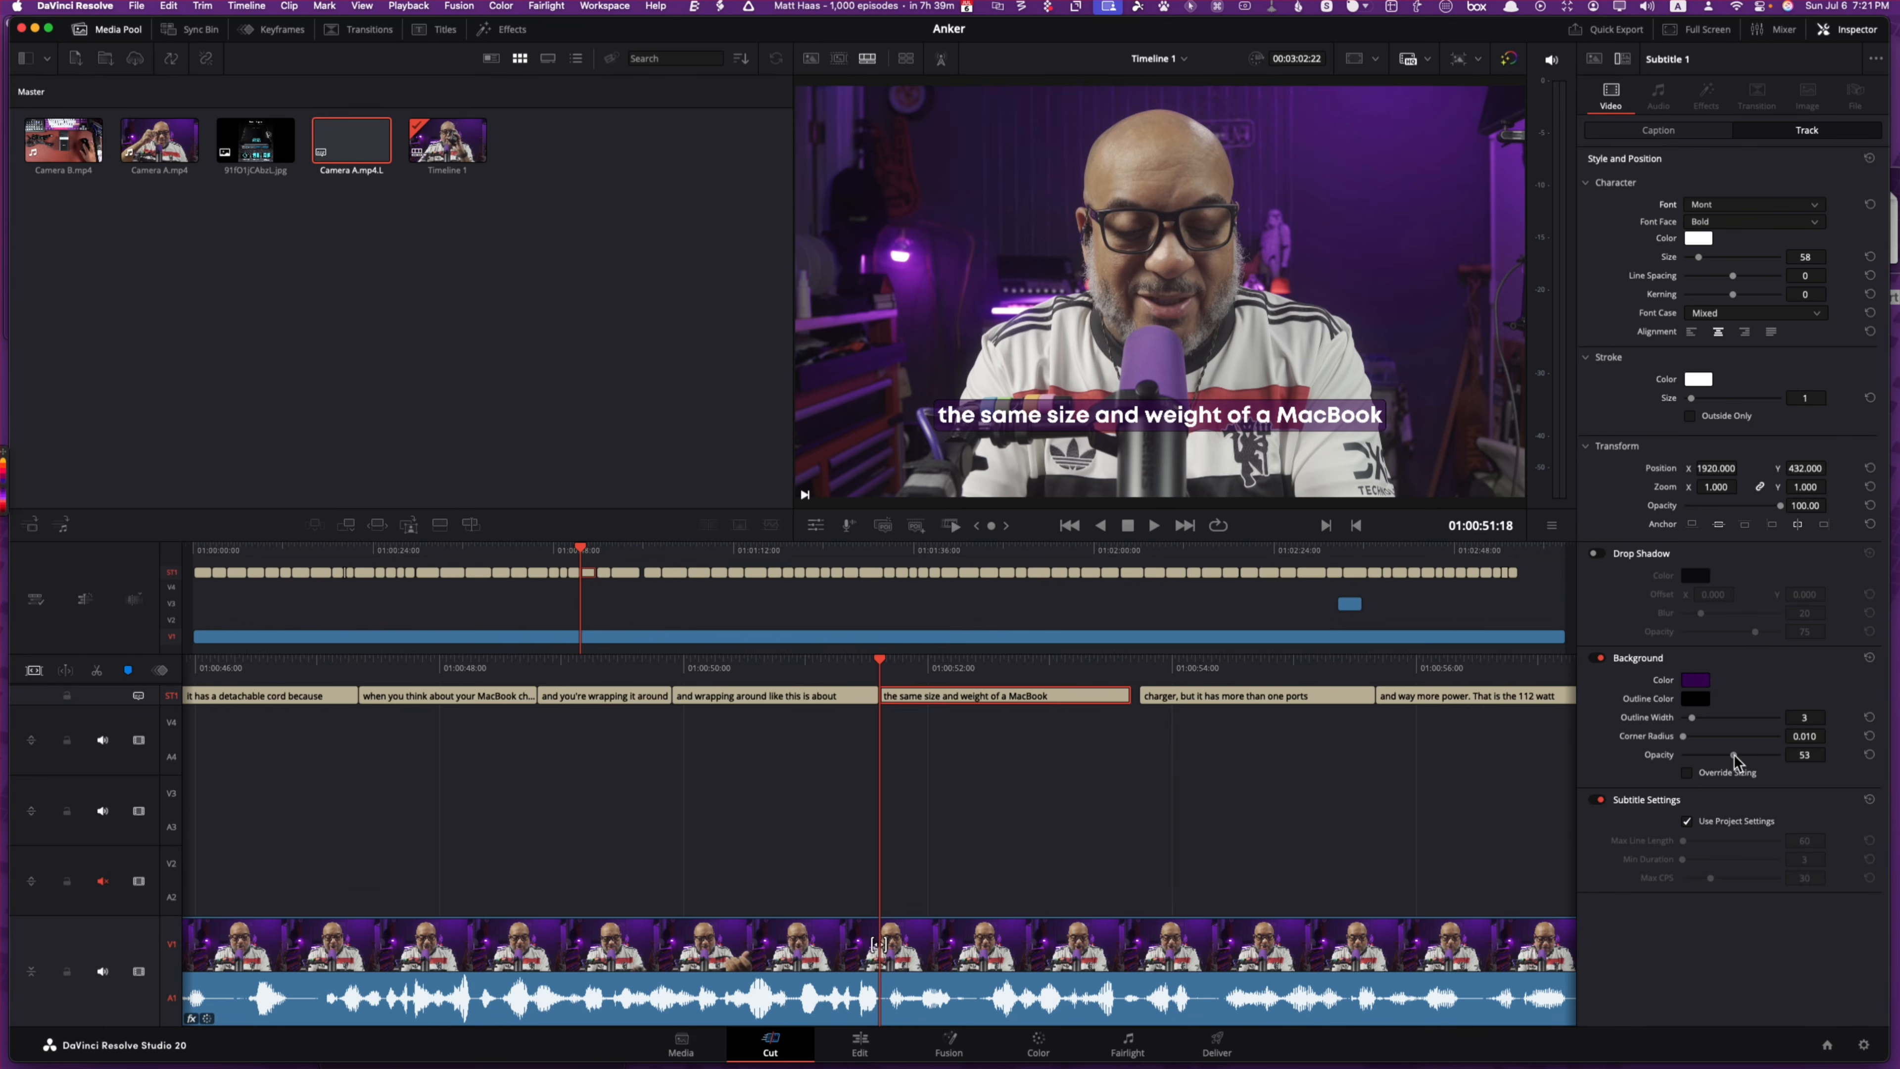
drag(1733, 756, 1766, 755)
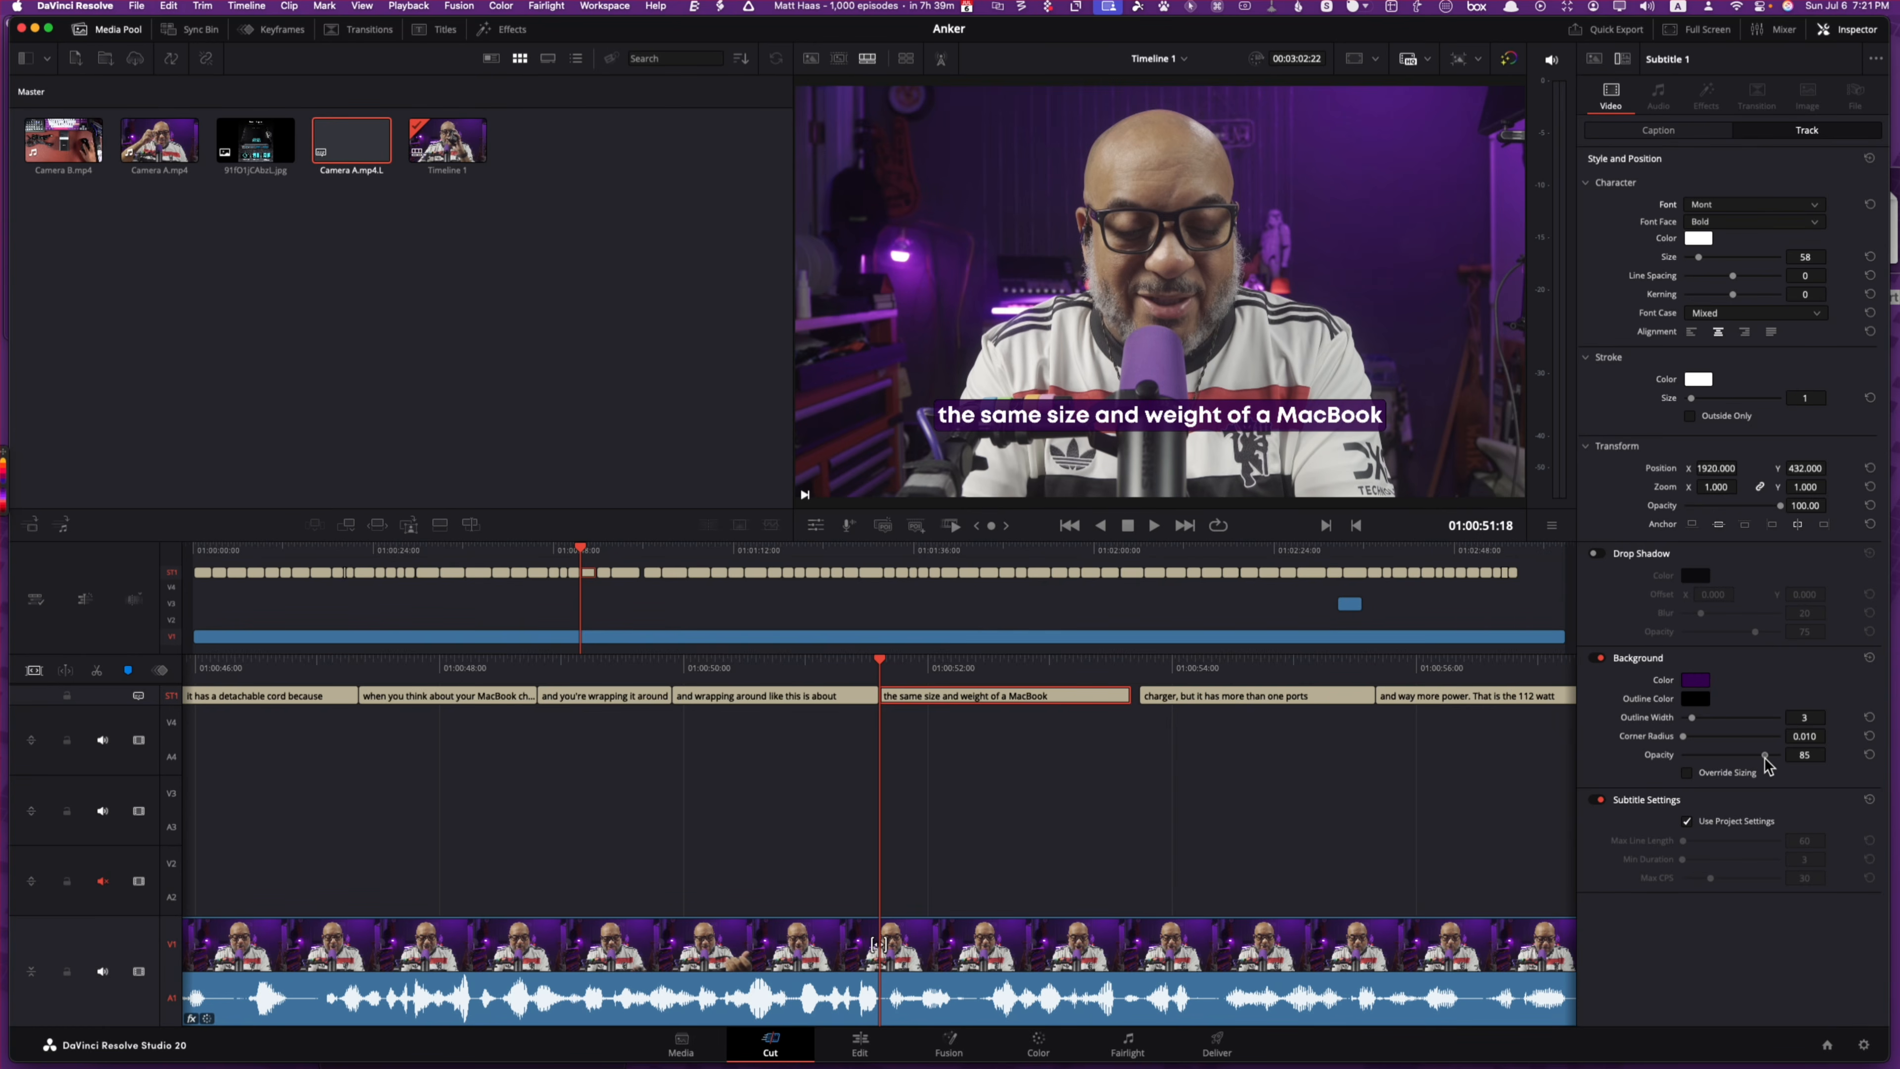
click(1733, 314)
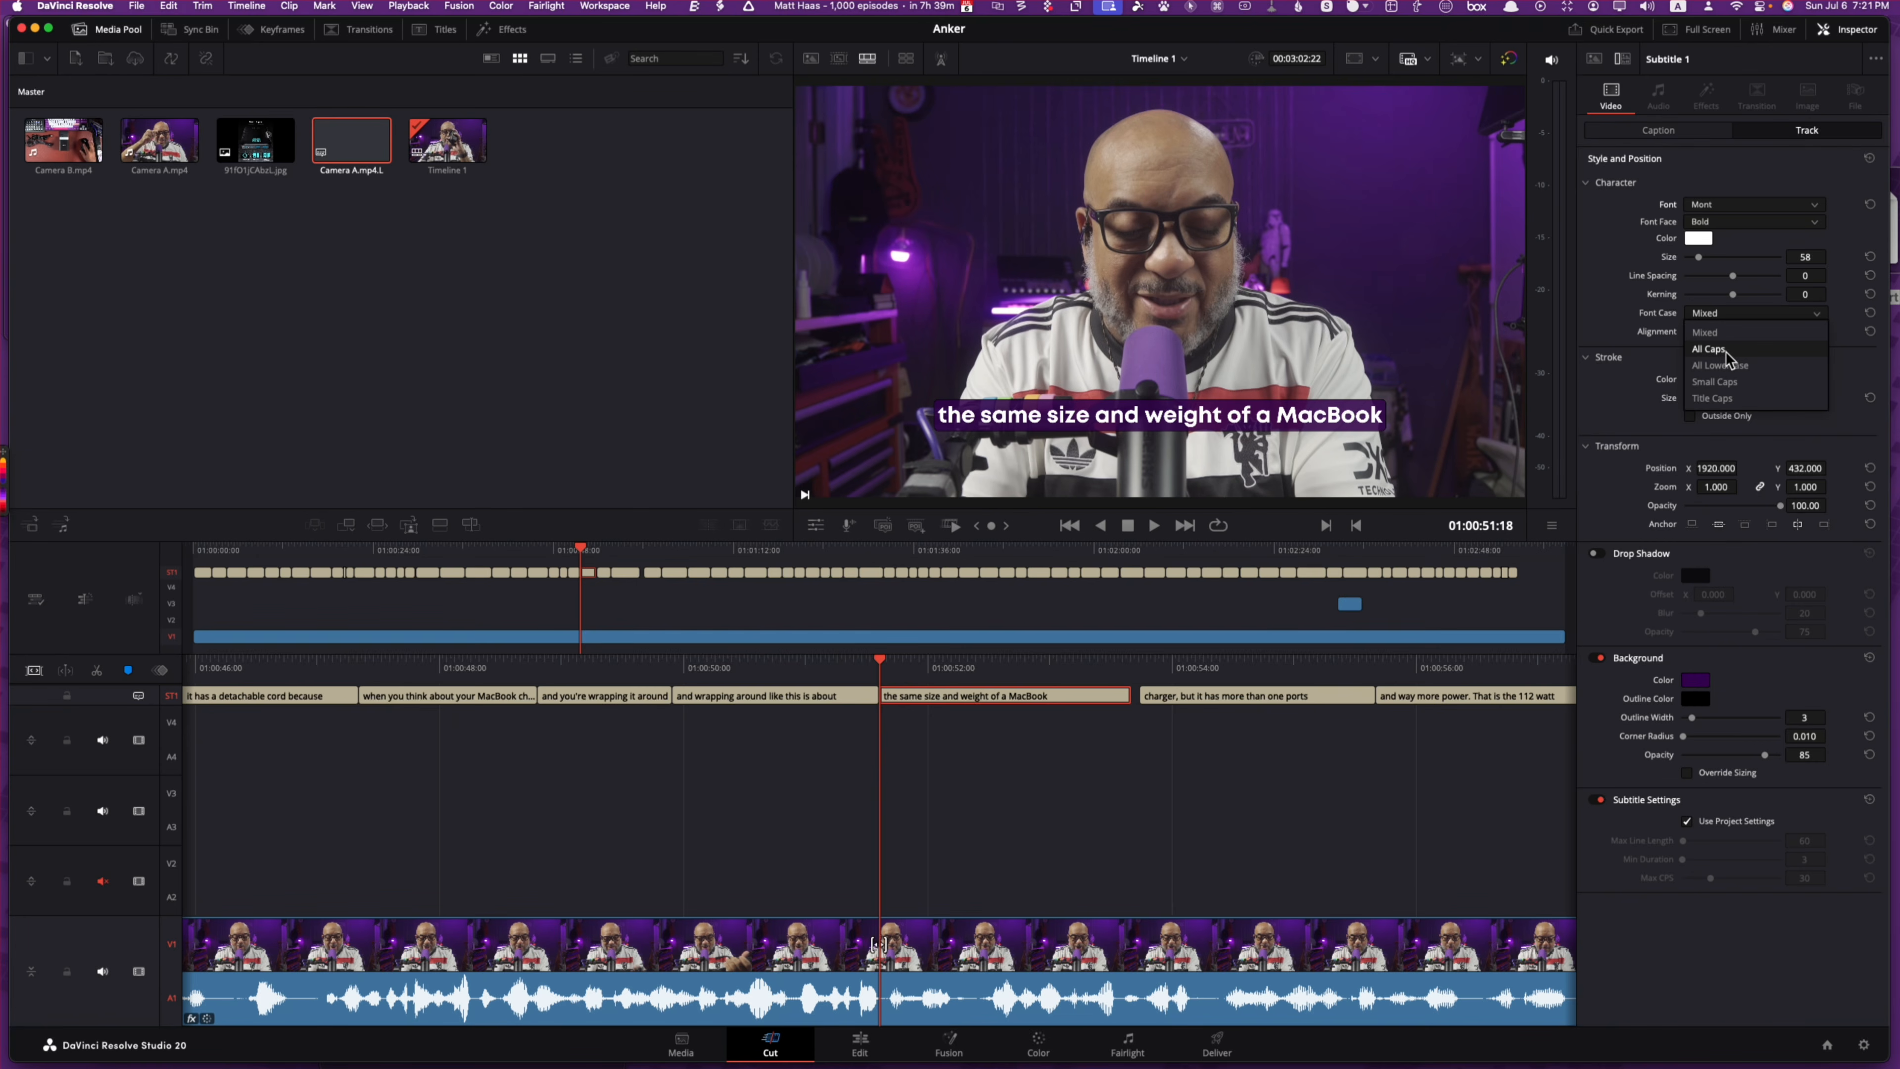
Step: Try Small Caps, revert to Mixed case, and trim the 'charger…' caption to start later
click(1735, 381)
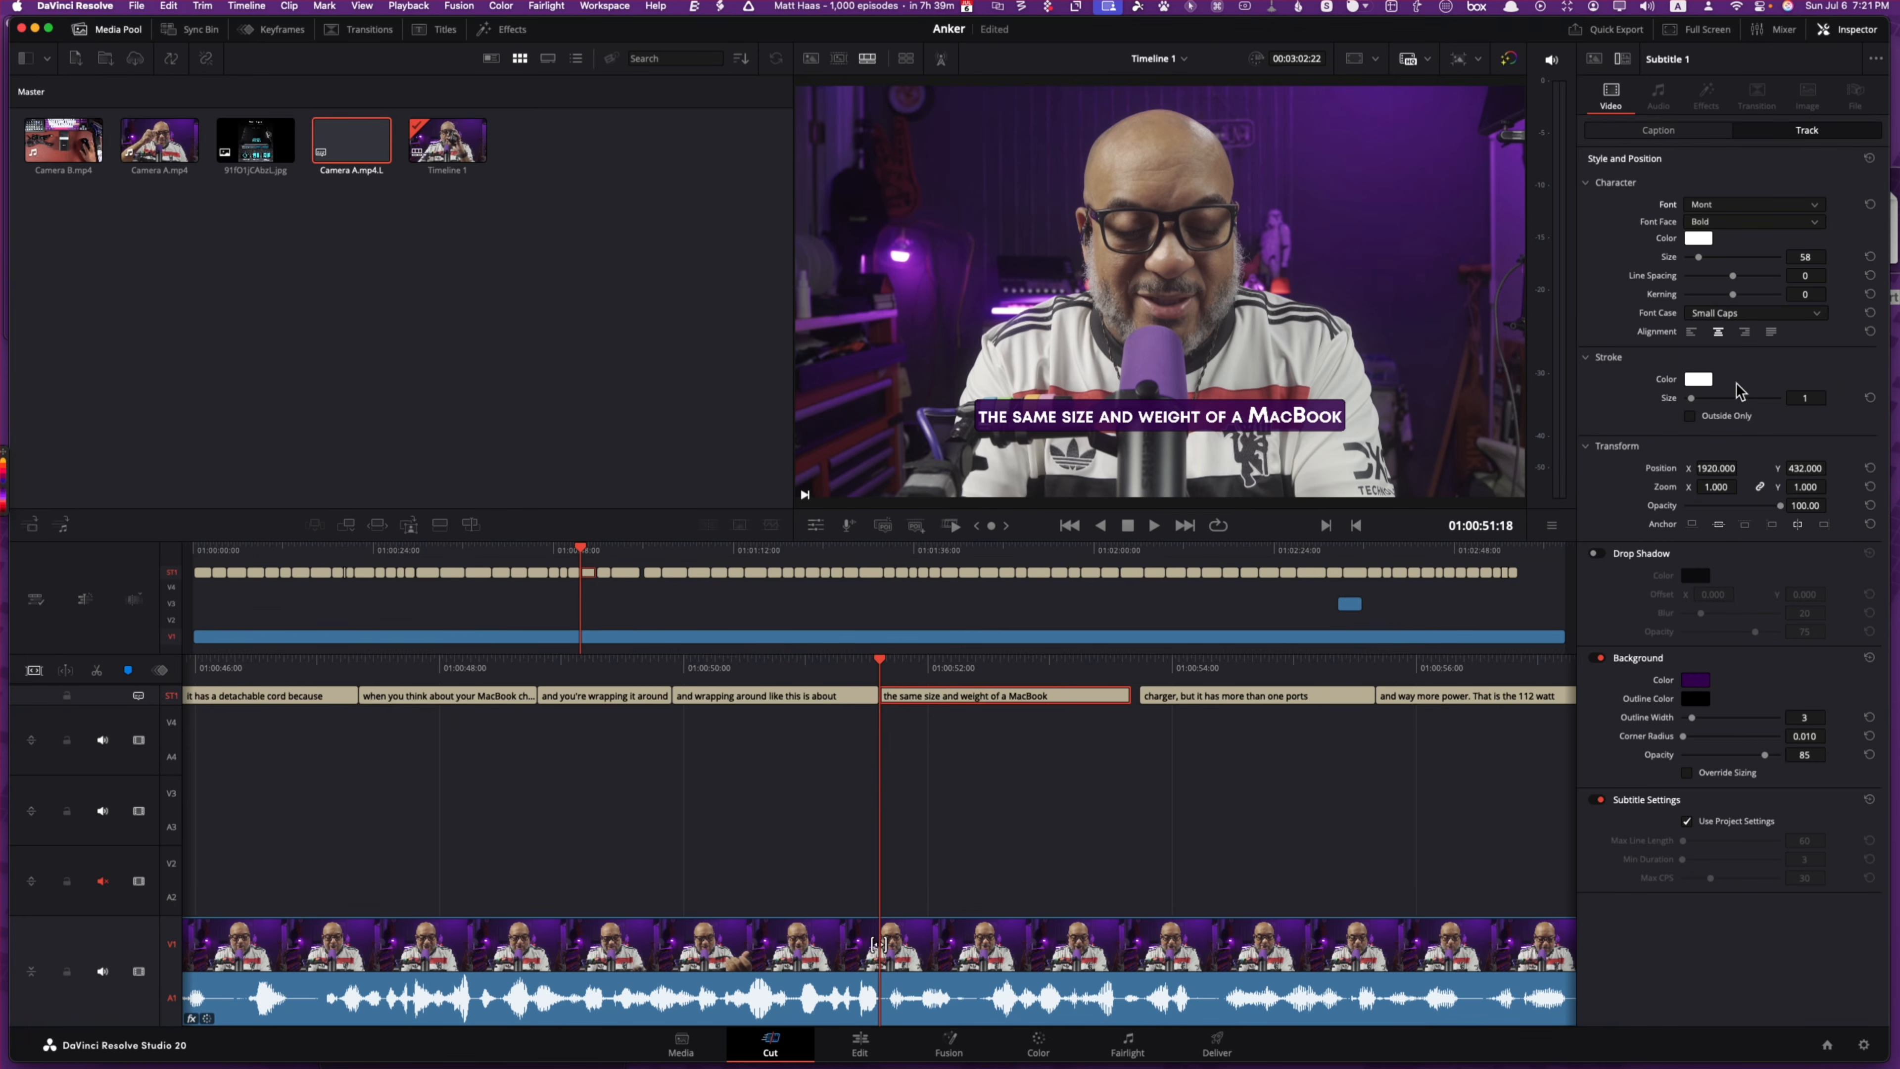
click(1713, 313)
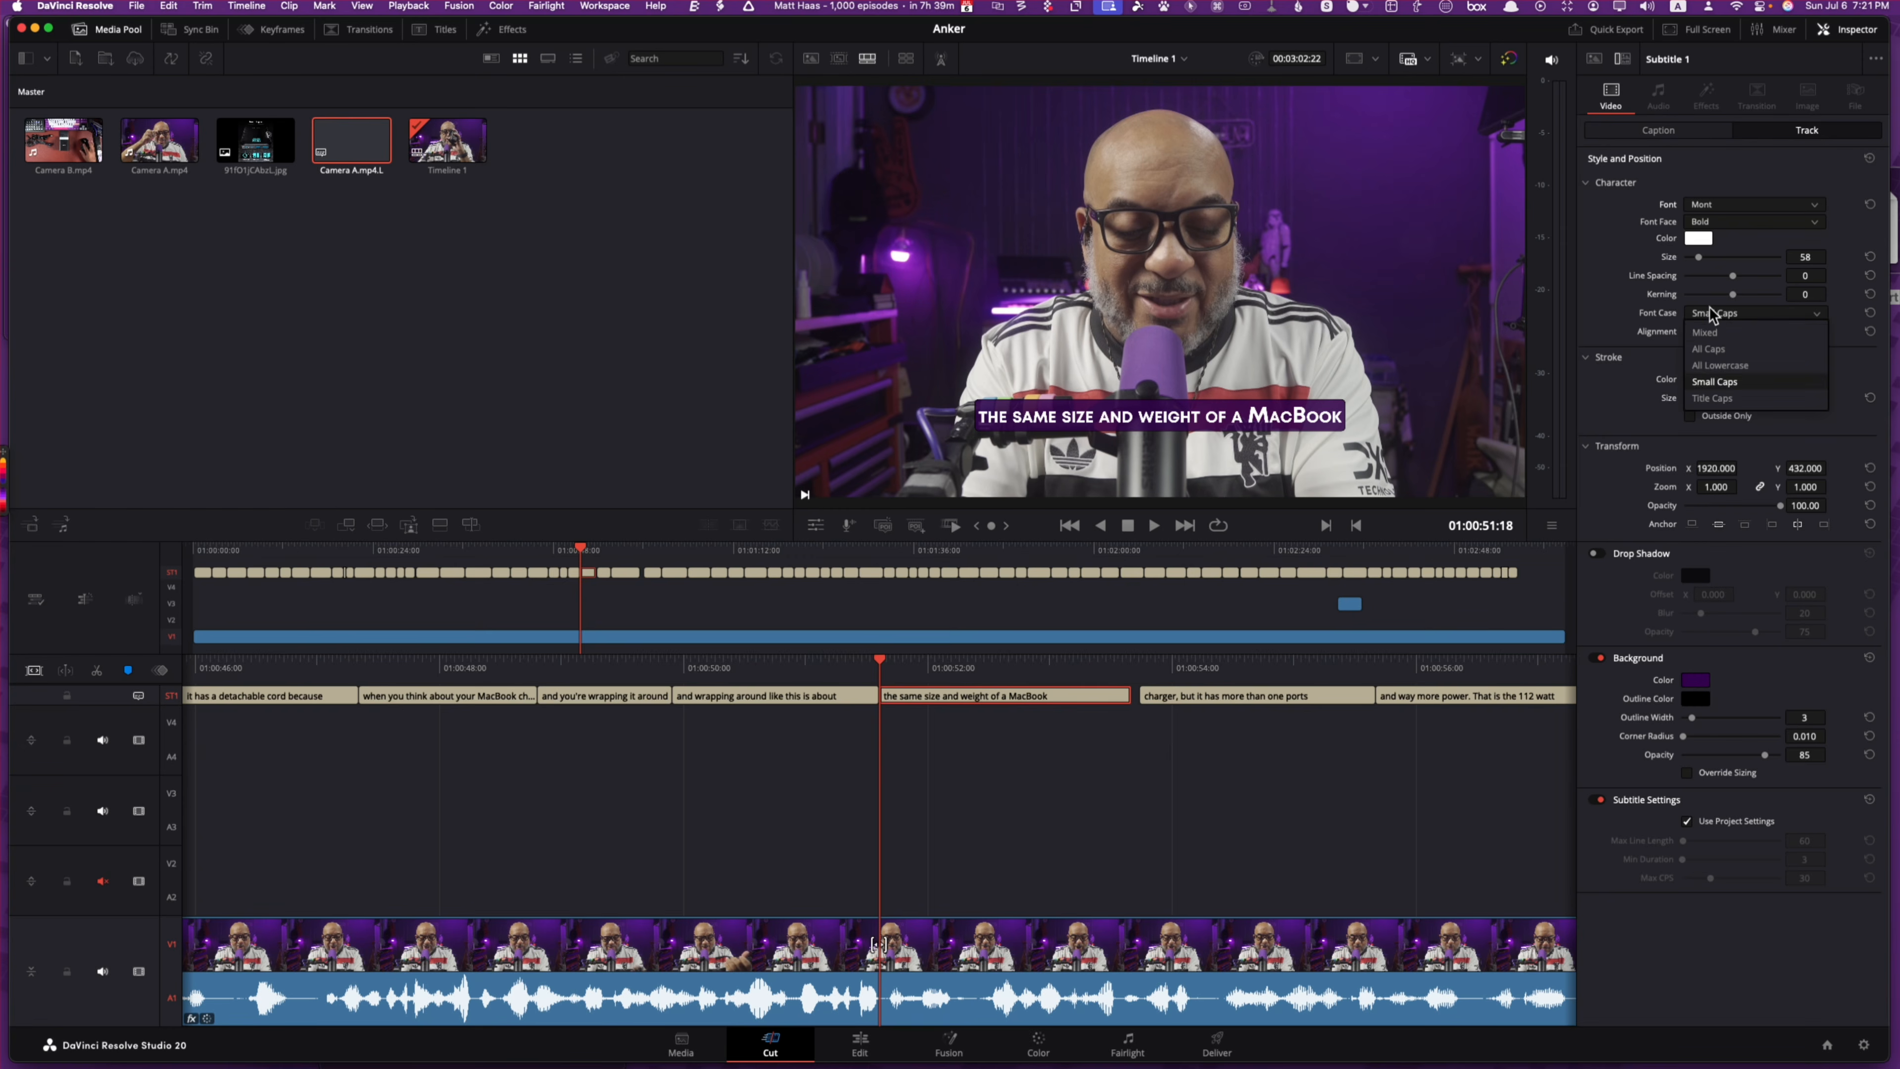
click(1711, 333)
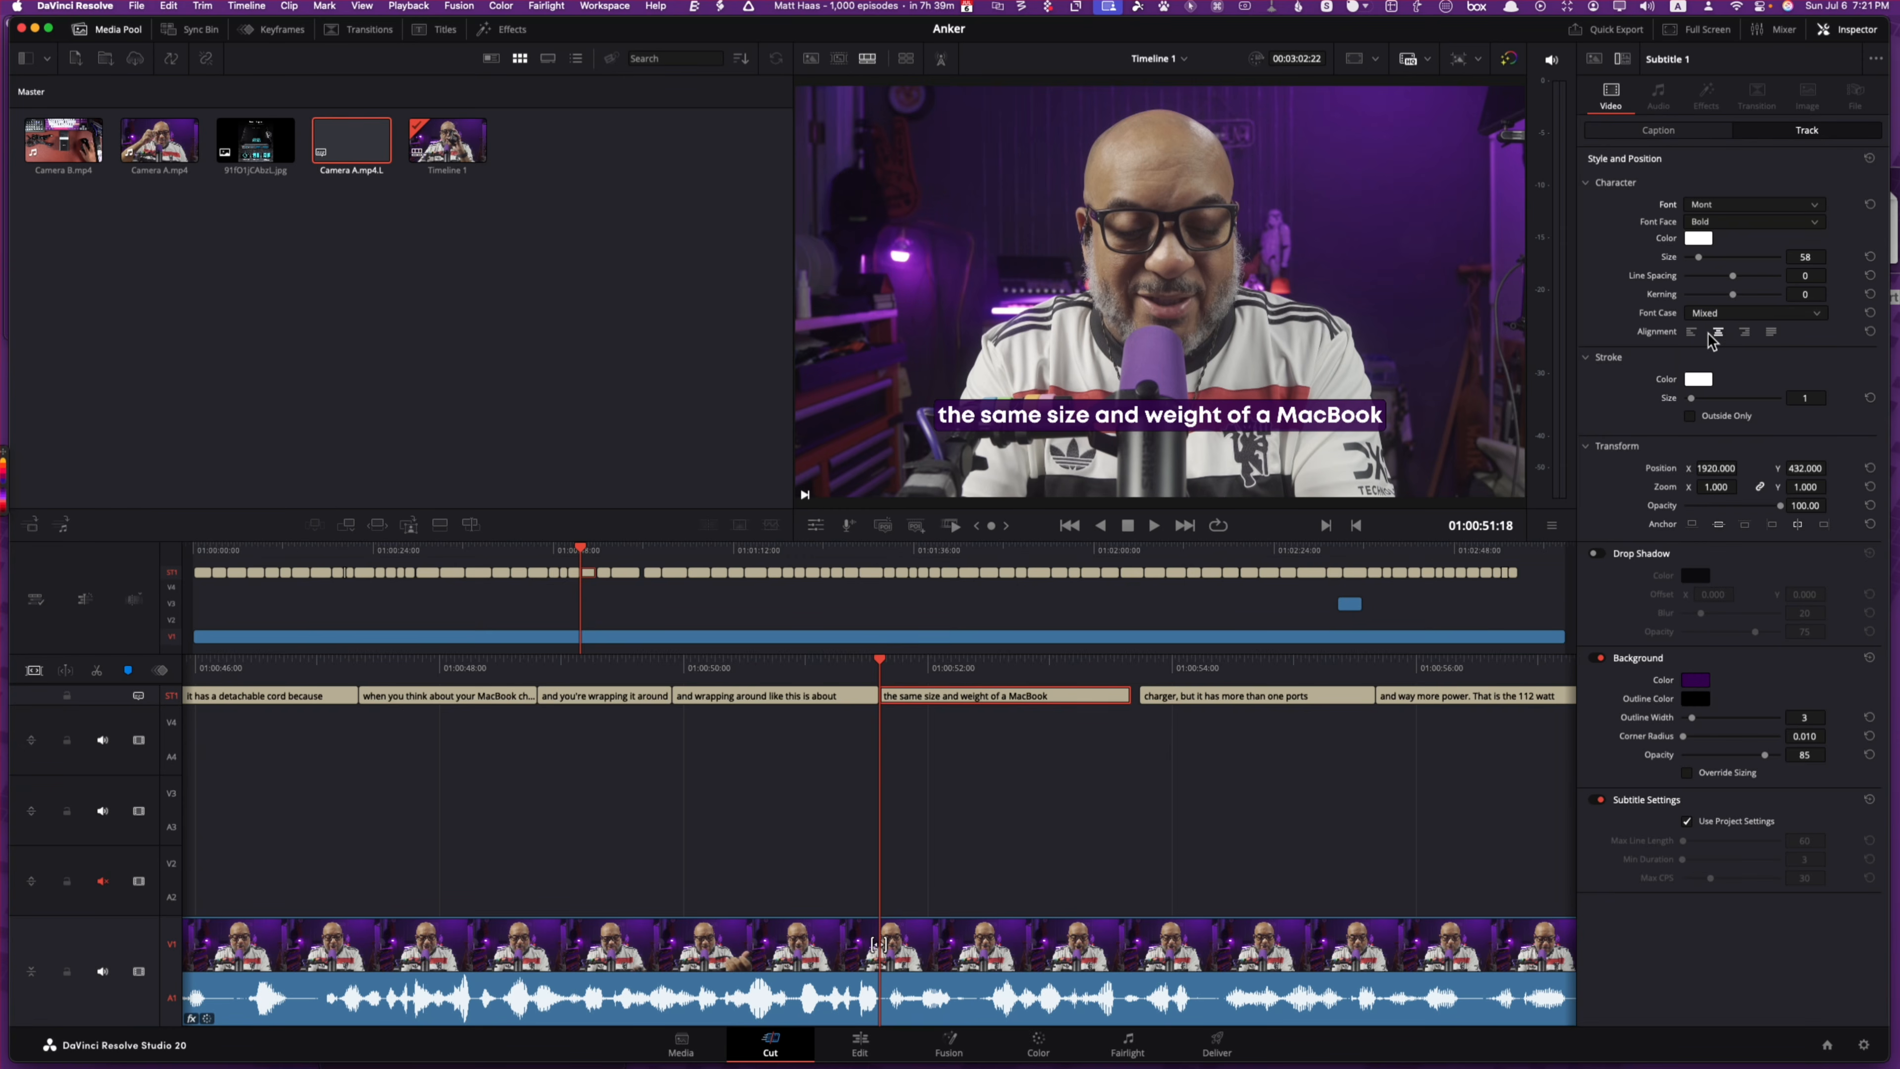
click(1126, 697)
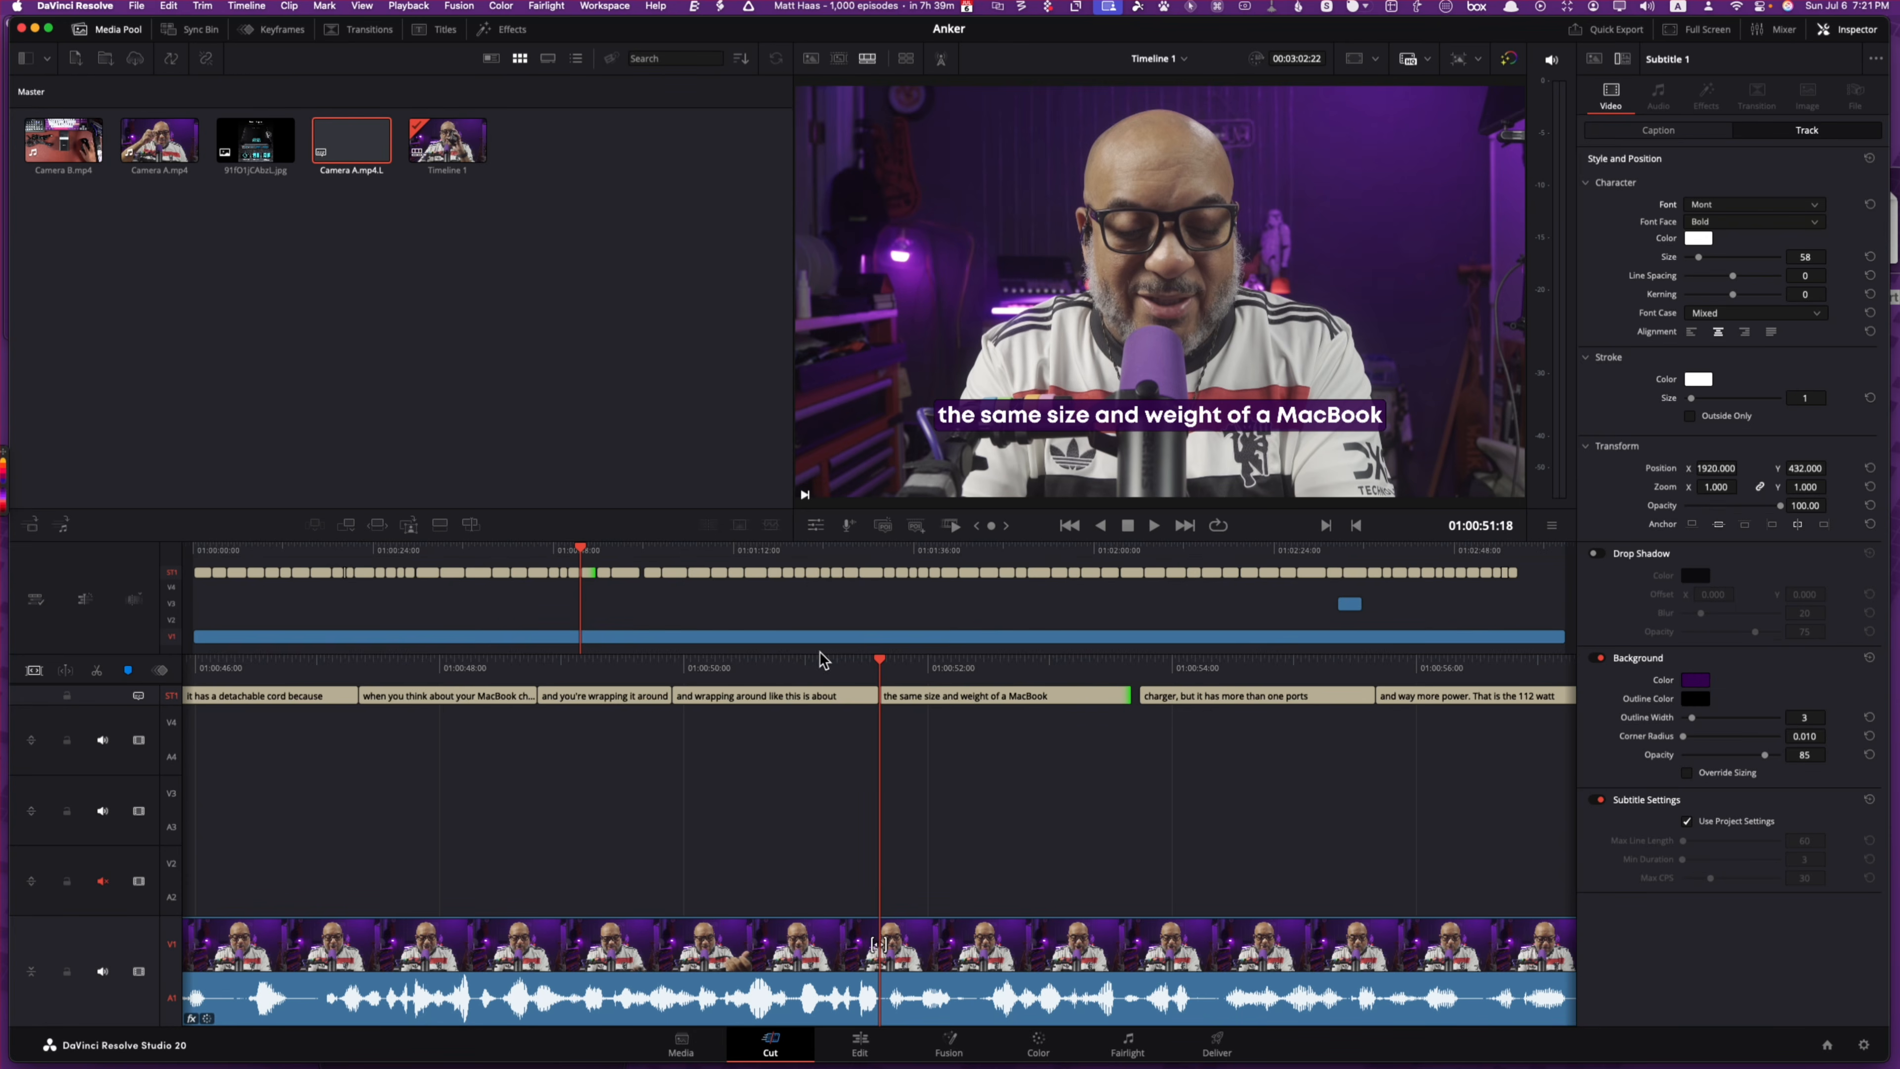
mouse_move(1143, 697)
mouse_down()
mouse_move(1260, 707)
mouse_move(1124, 711)
mouse_move(1145, 713)
mouse_up()
Step: Set Camera A's dialogue leveler to Optimize moderate levels with output gain reset to 2.0
click(973, 992)
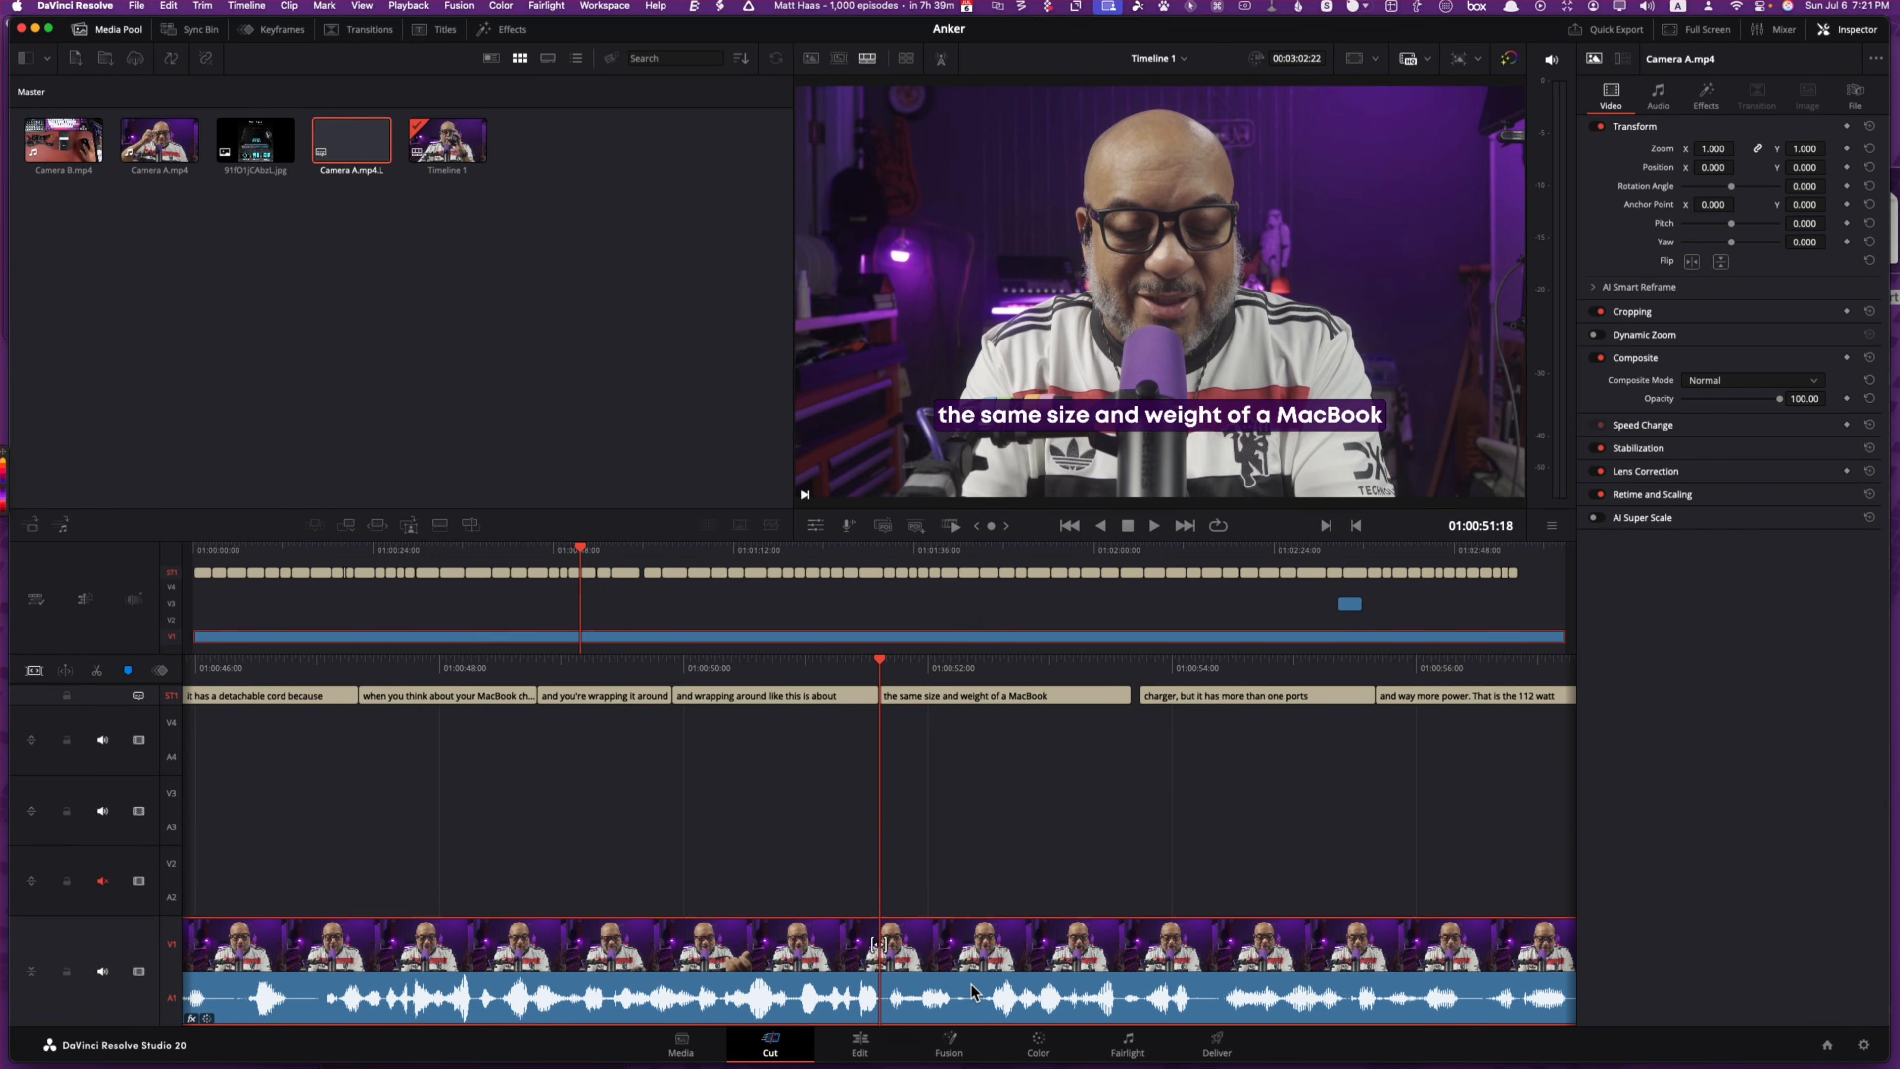
click(1658, 94)
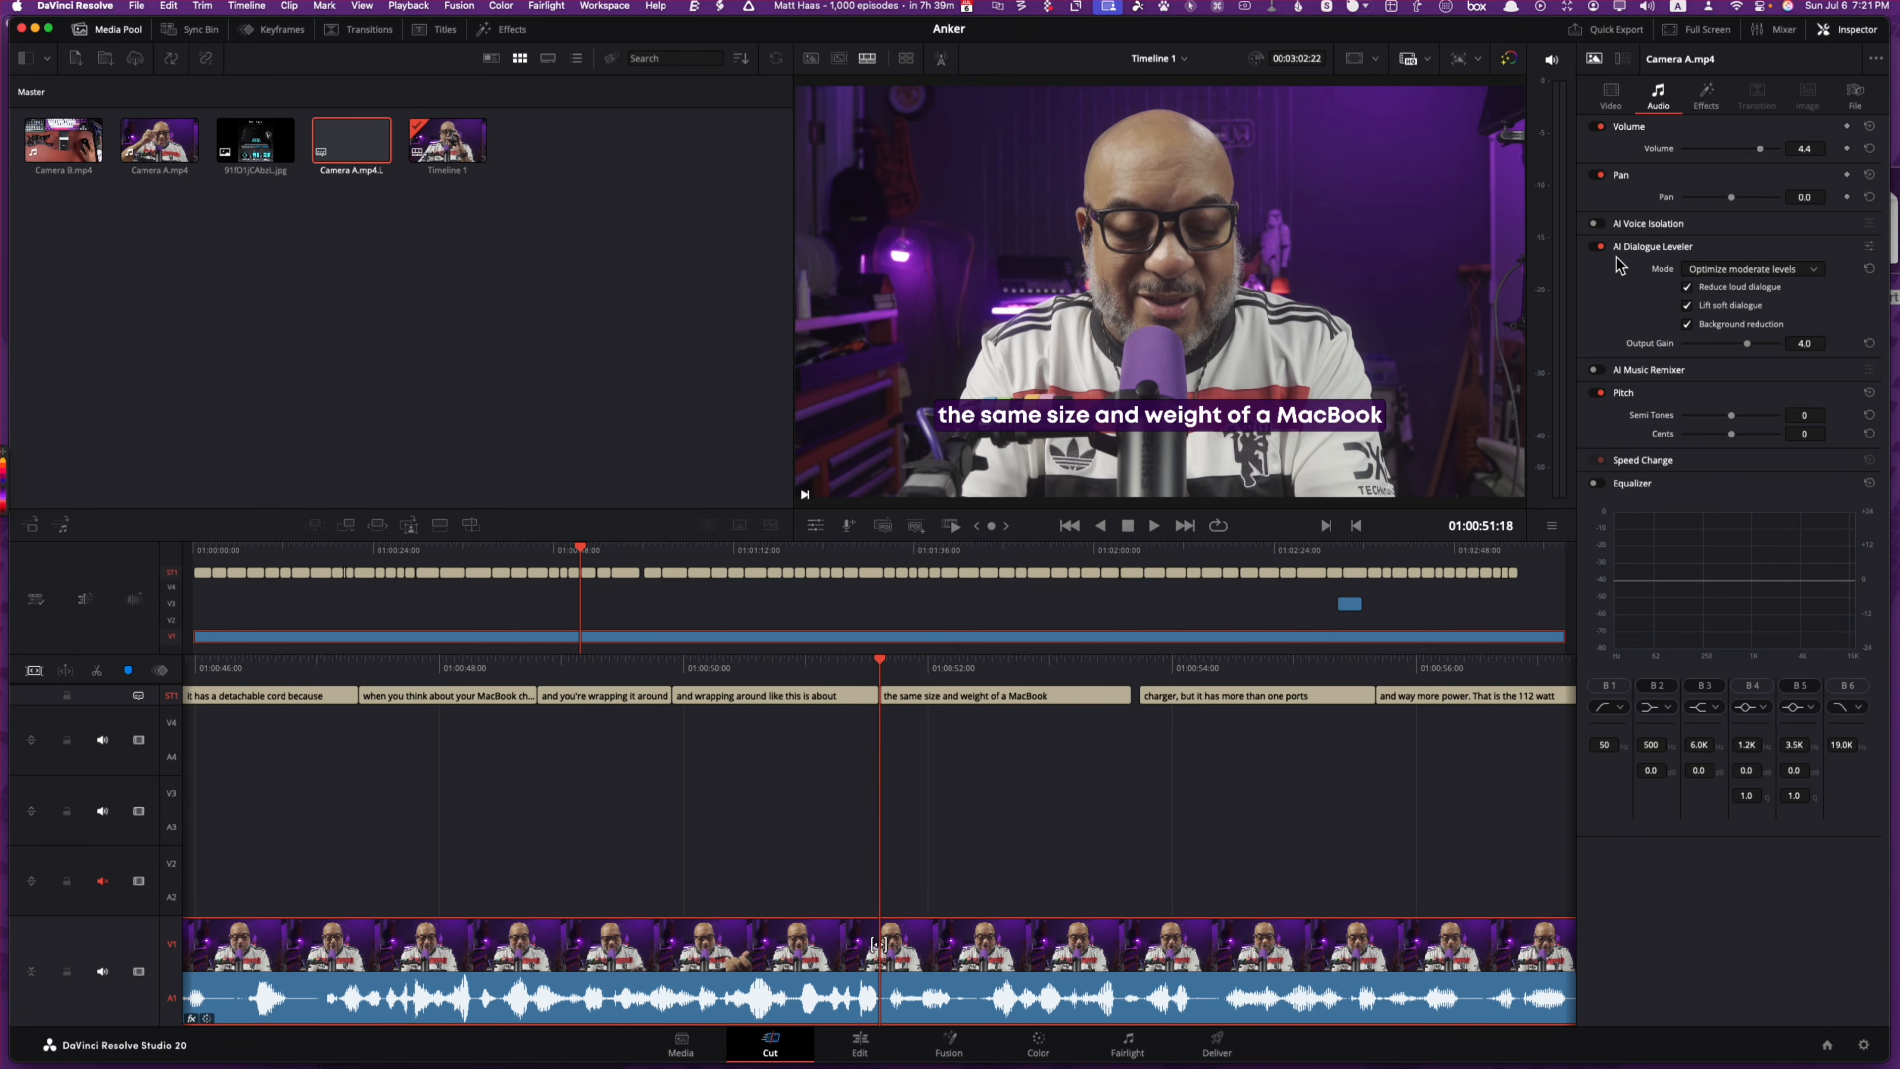
click(1703, 269)
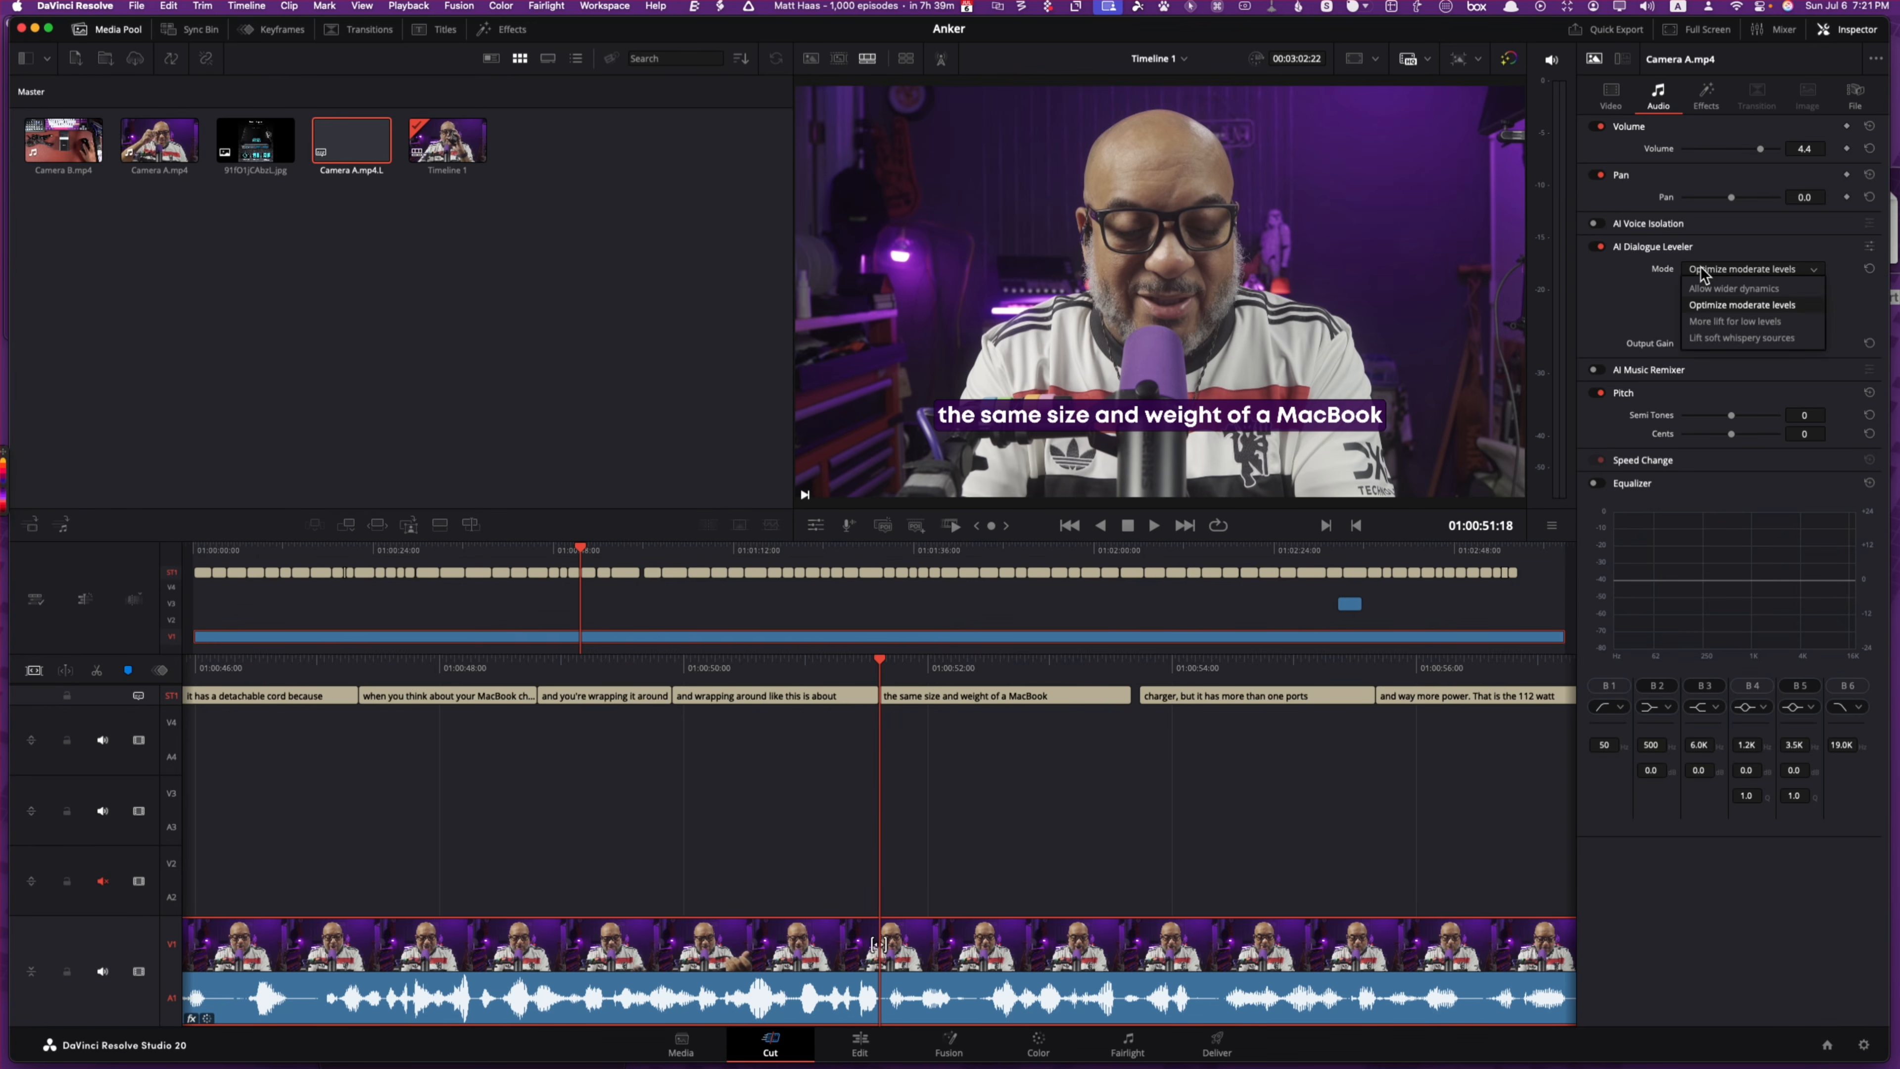
click(1735, 308)
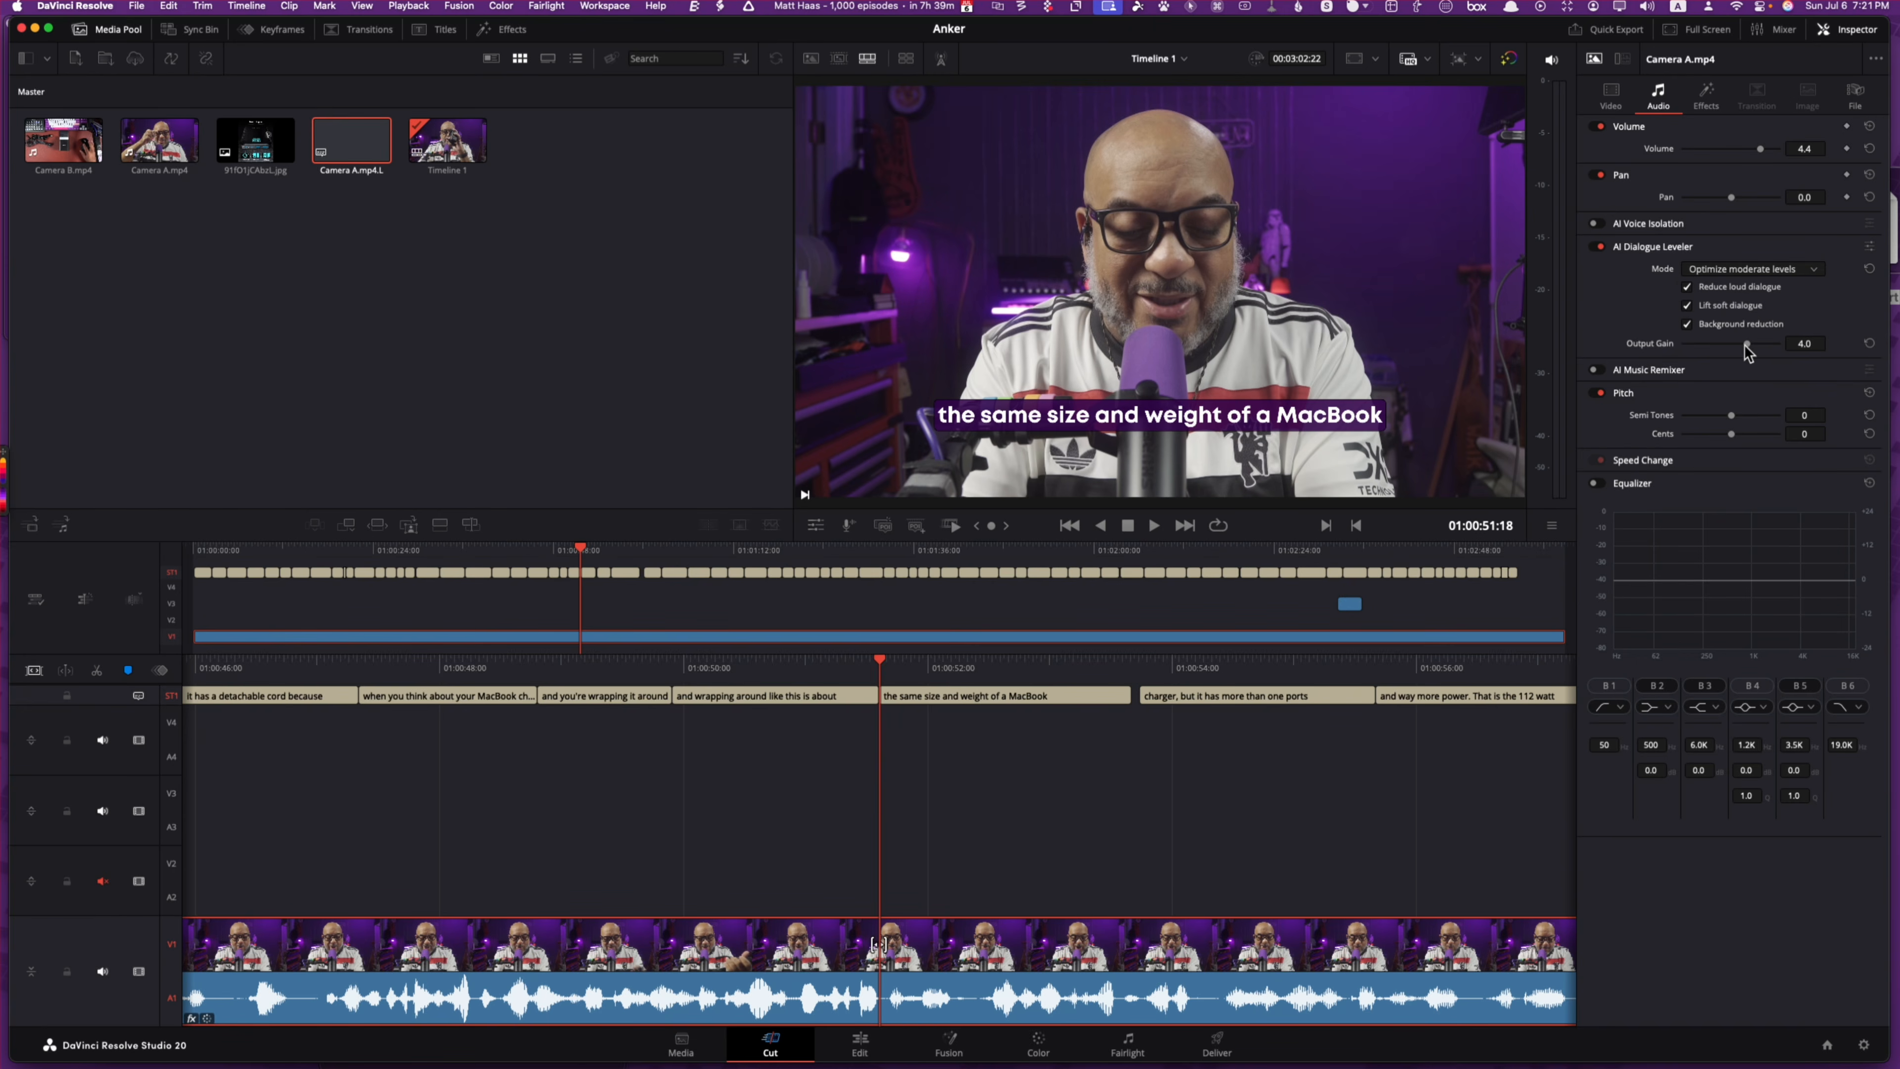
click(1870, 343)
Step: Audition the leveler, raise output gain to 3.9, then switch AI Dialogue Leveler off
click(1155, 526)
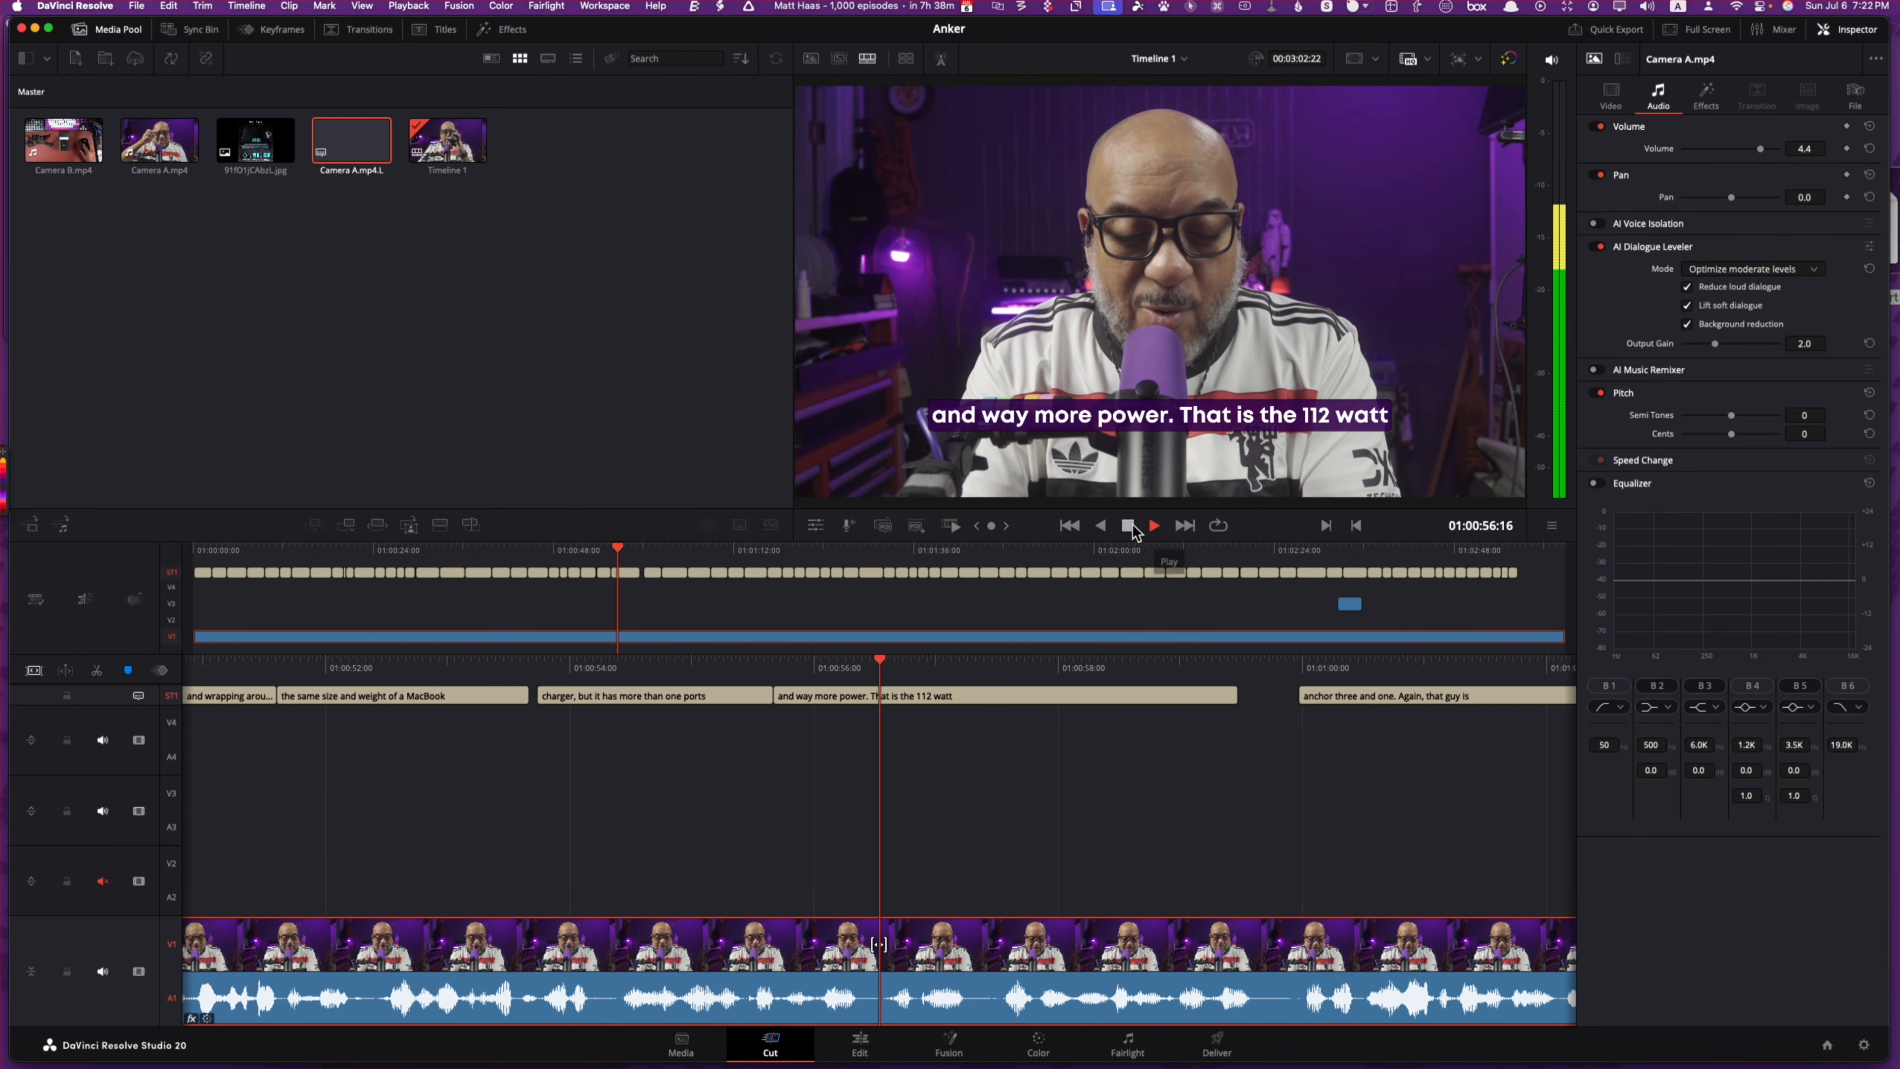
click(1154, 526)
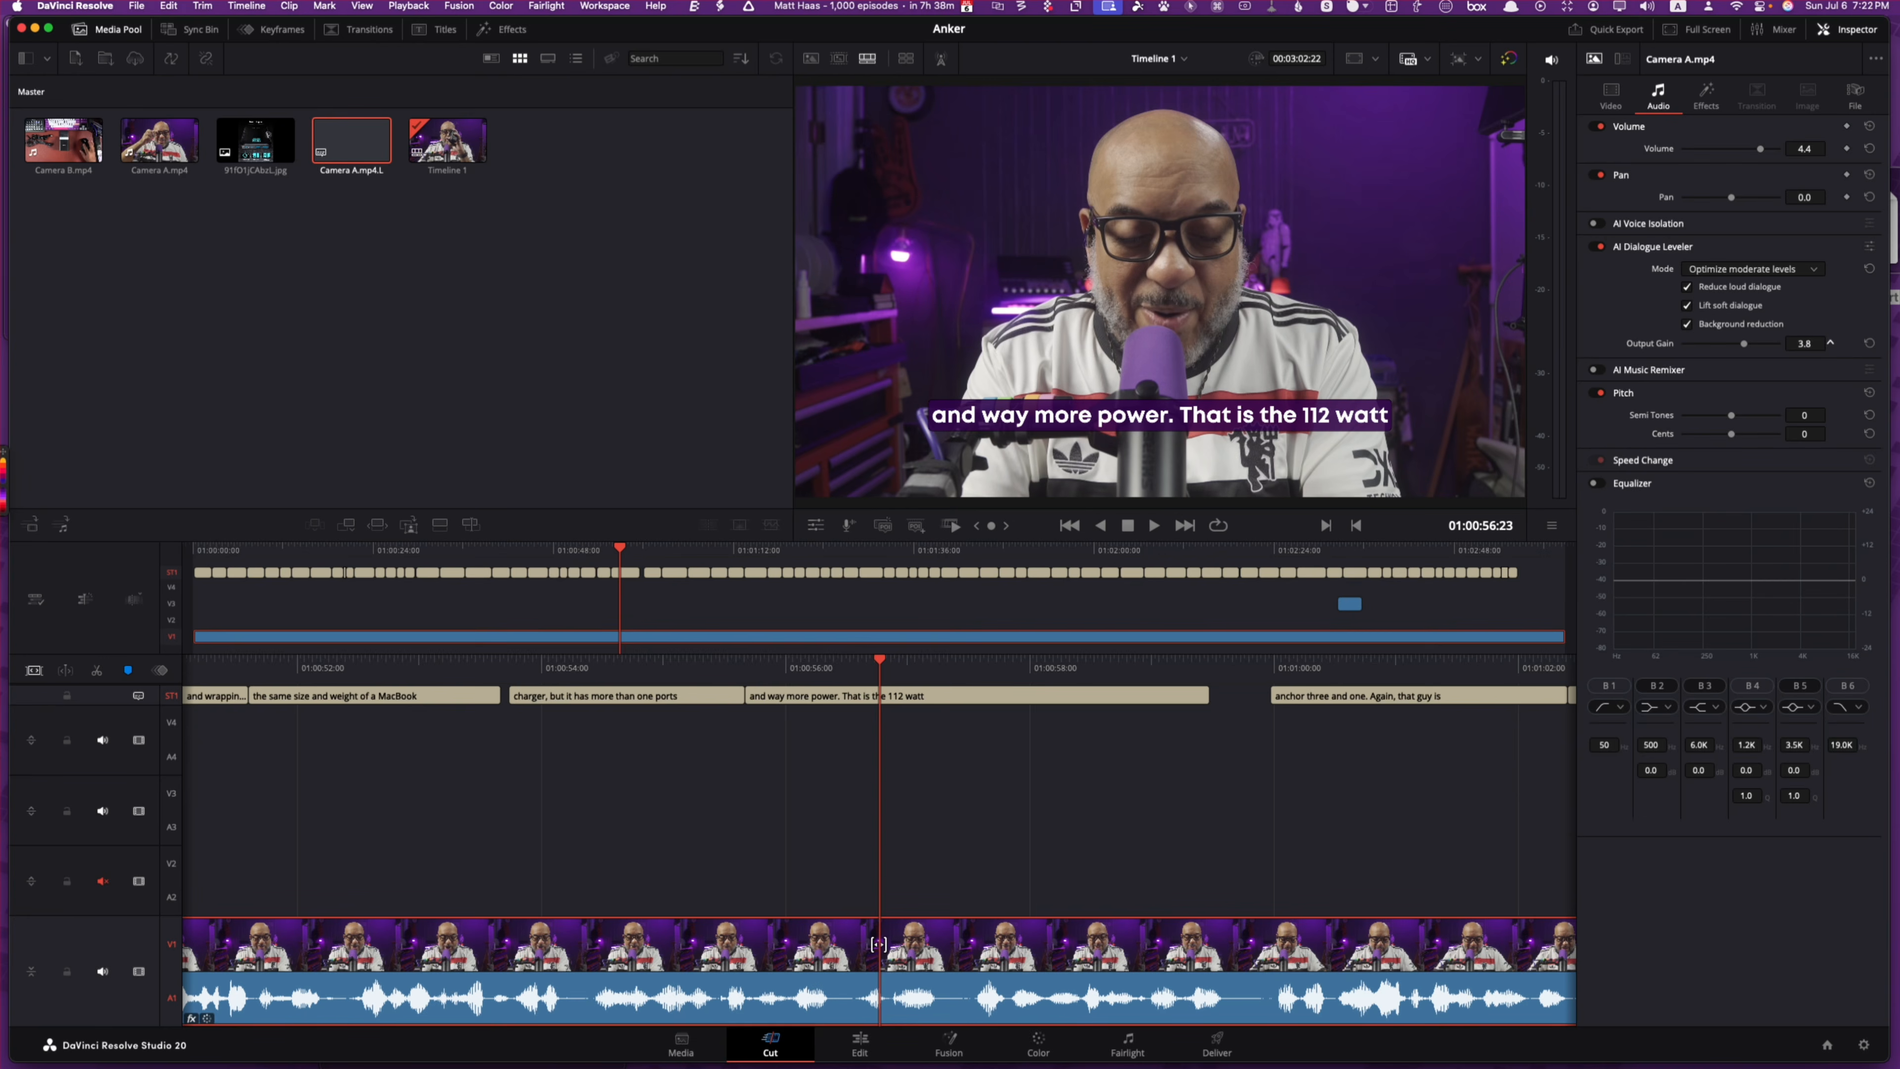
drag(1830, 343, 1832, 344)
click(1154, 524)
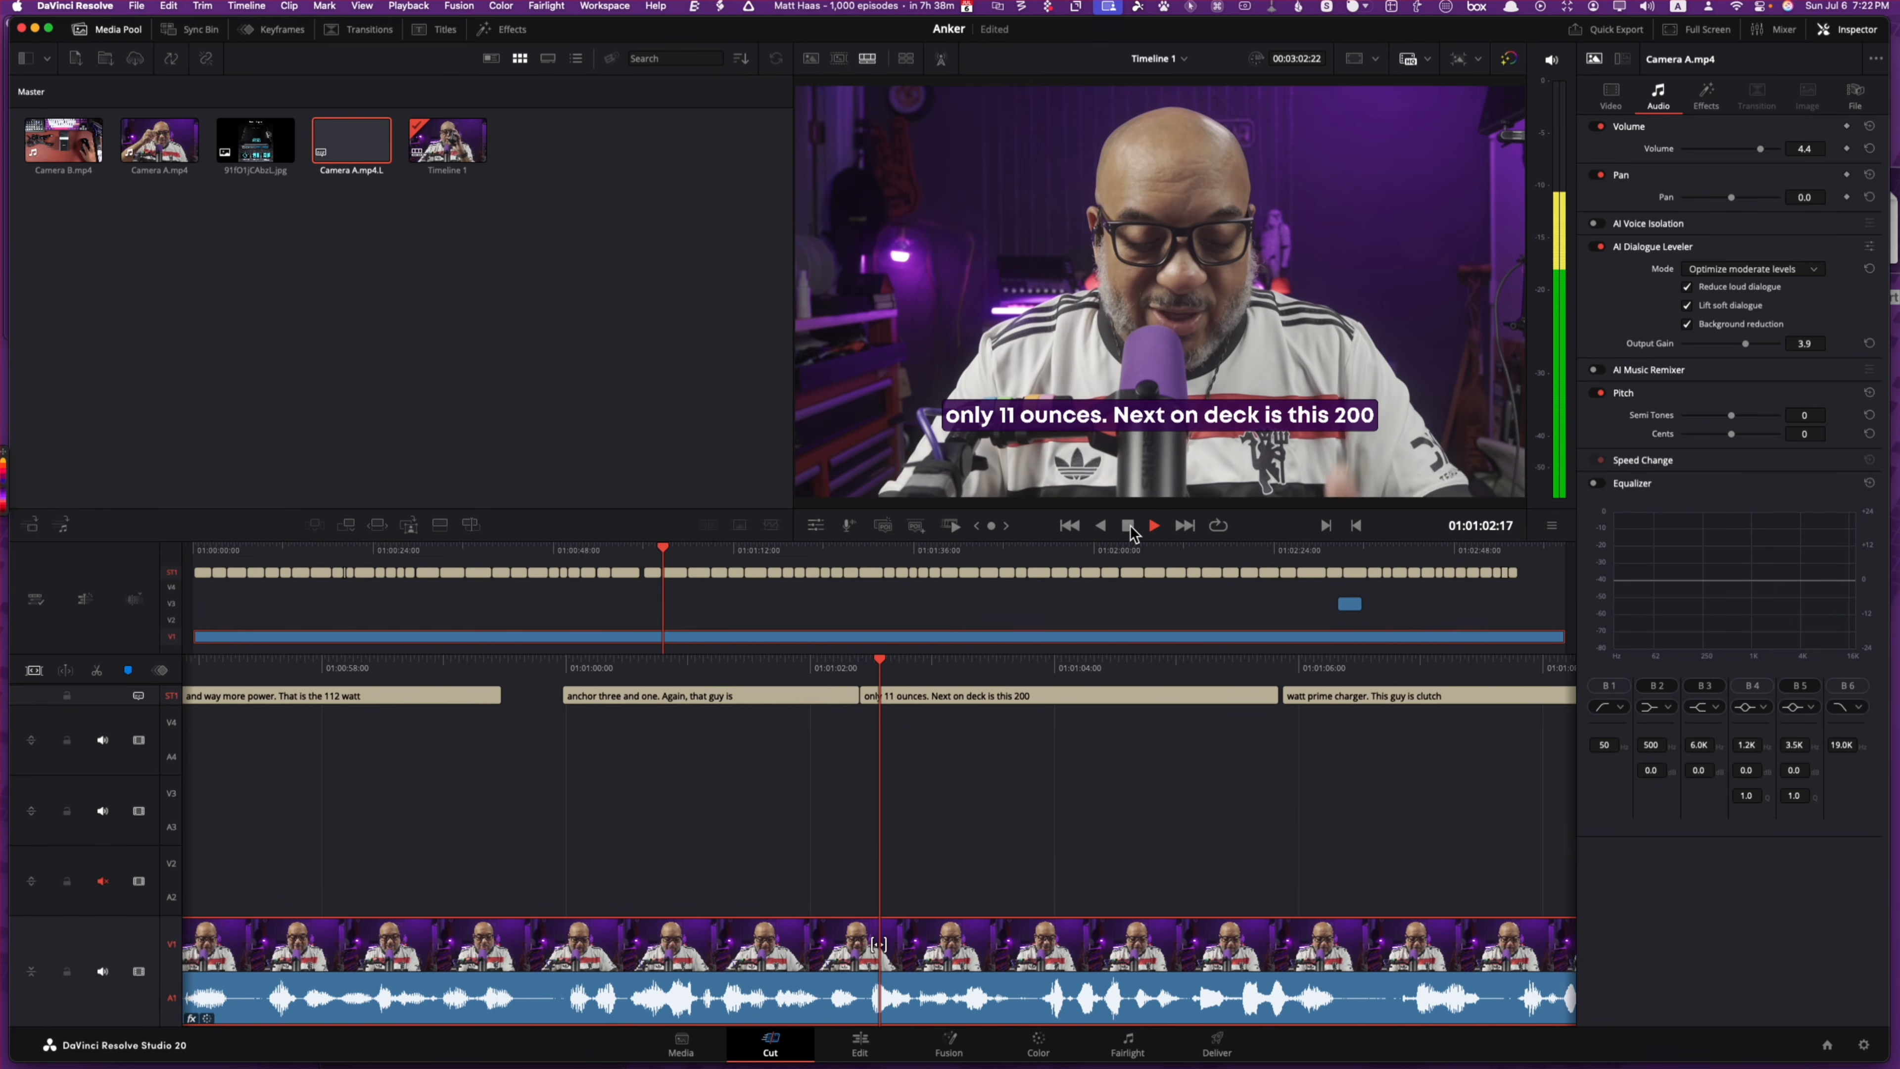
click(1132, 528)
click(1603, 245)
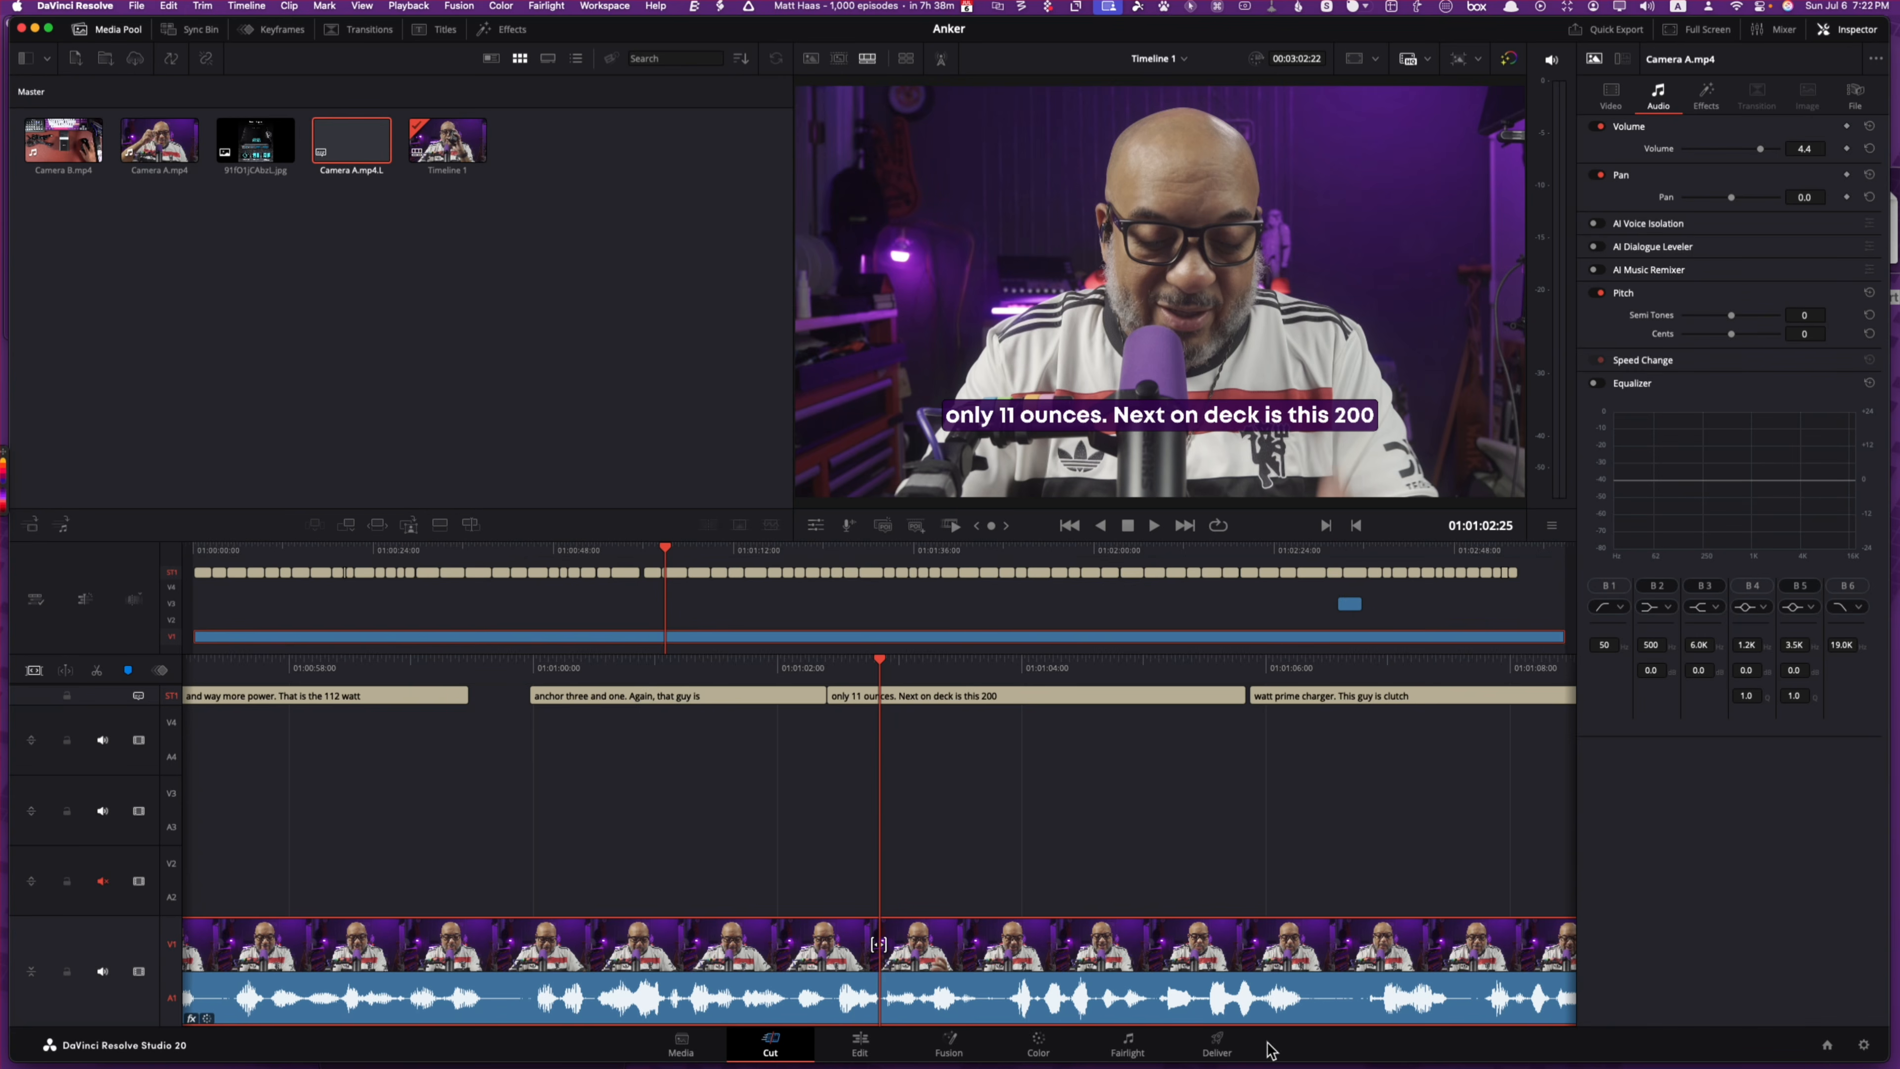
Step: Check the Camera A.mp4 clip's options on the Fairlight page, then return to the Edit page
click(1130, 1048)
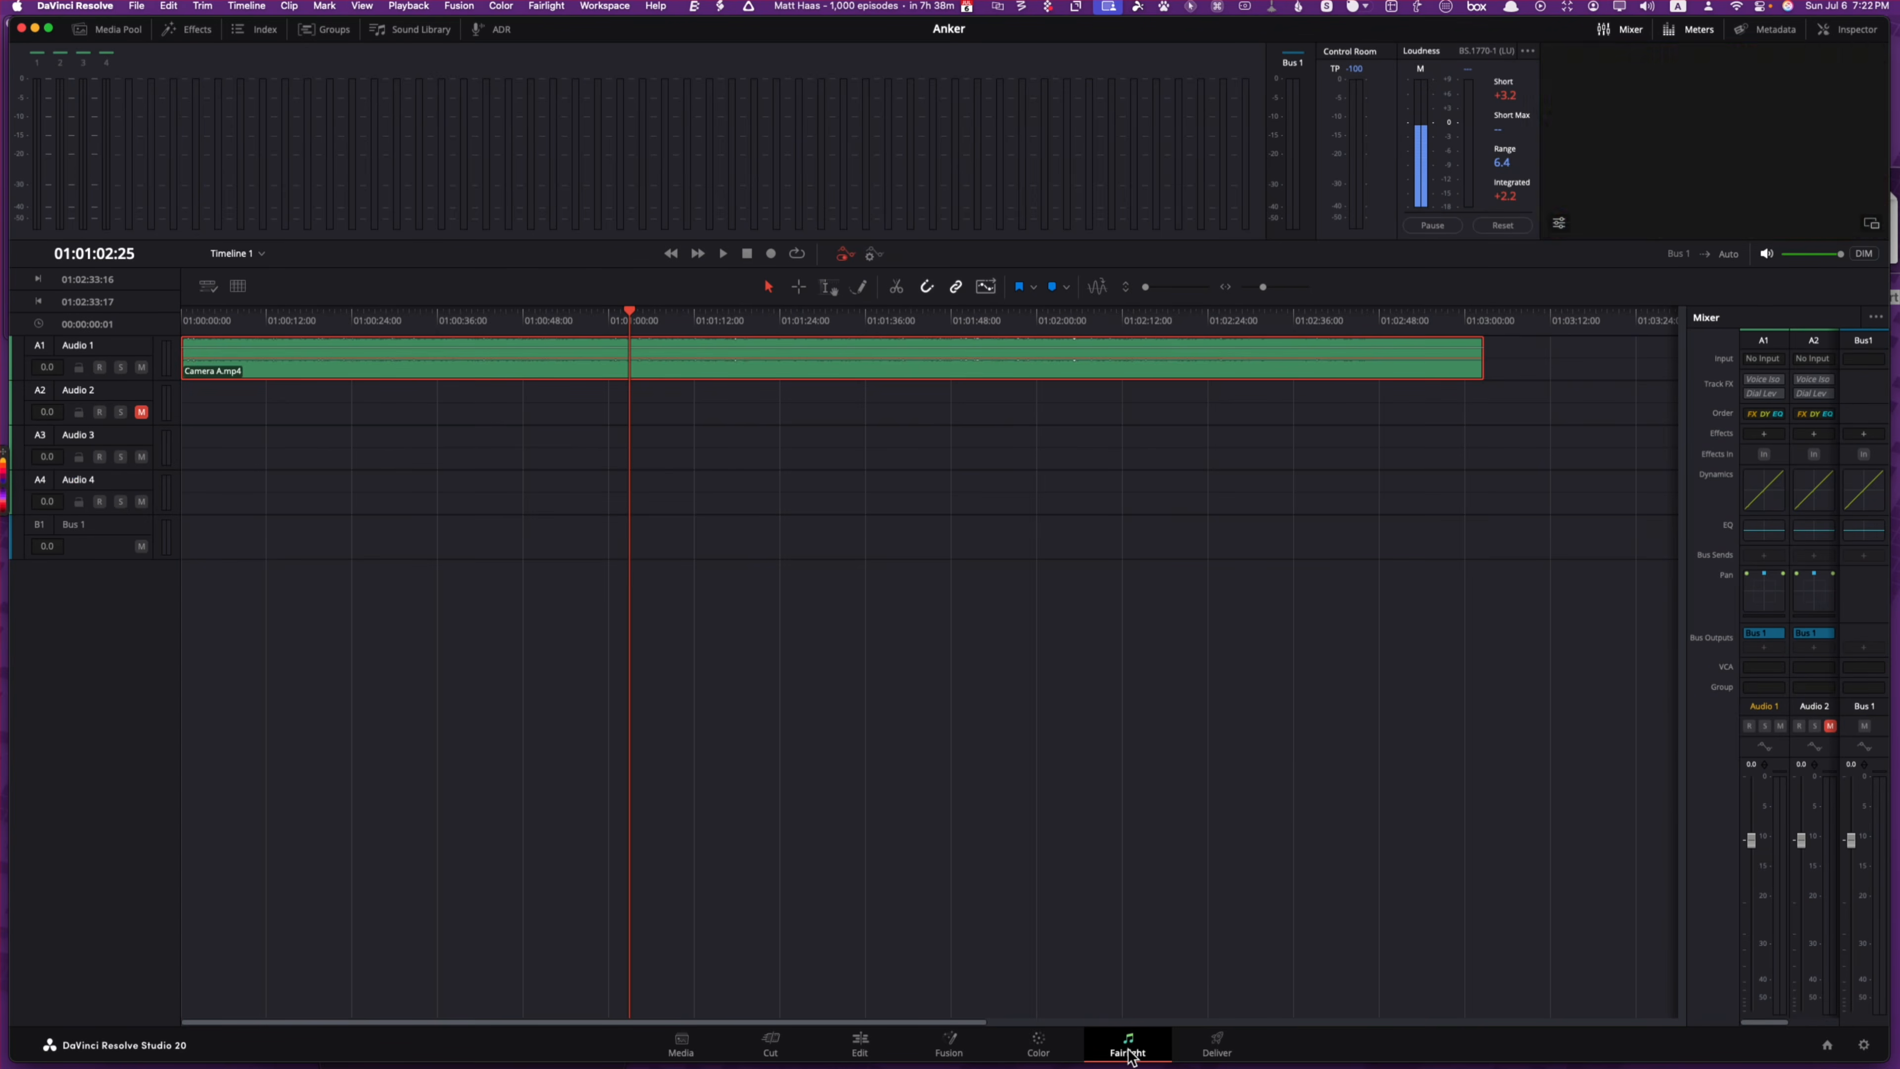
right_click(611, 370)
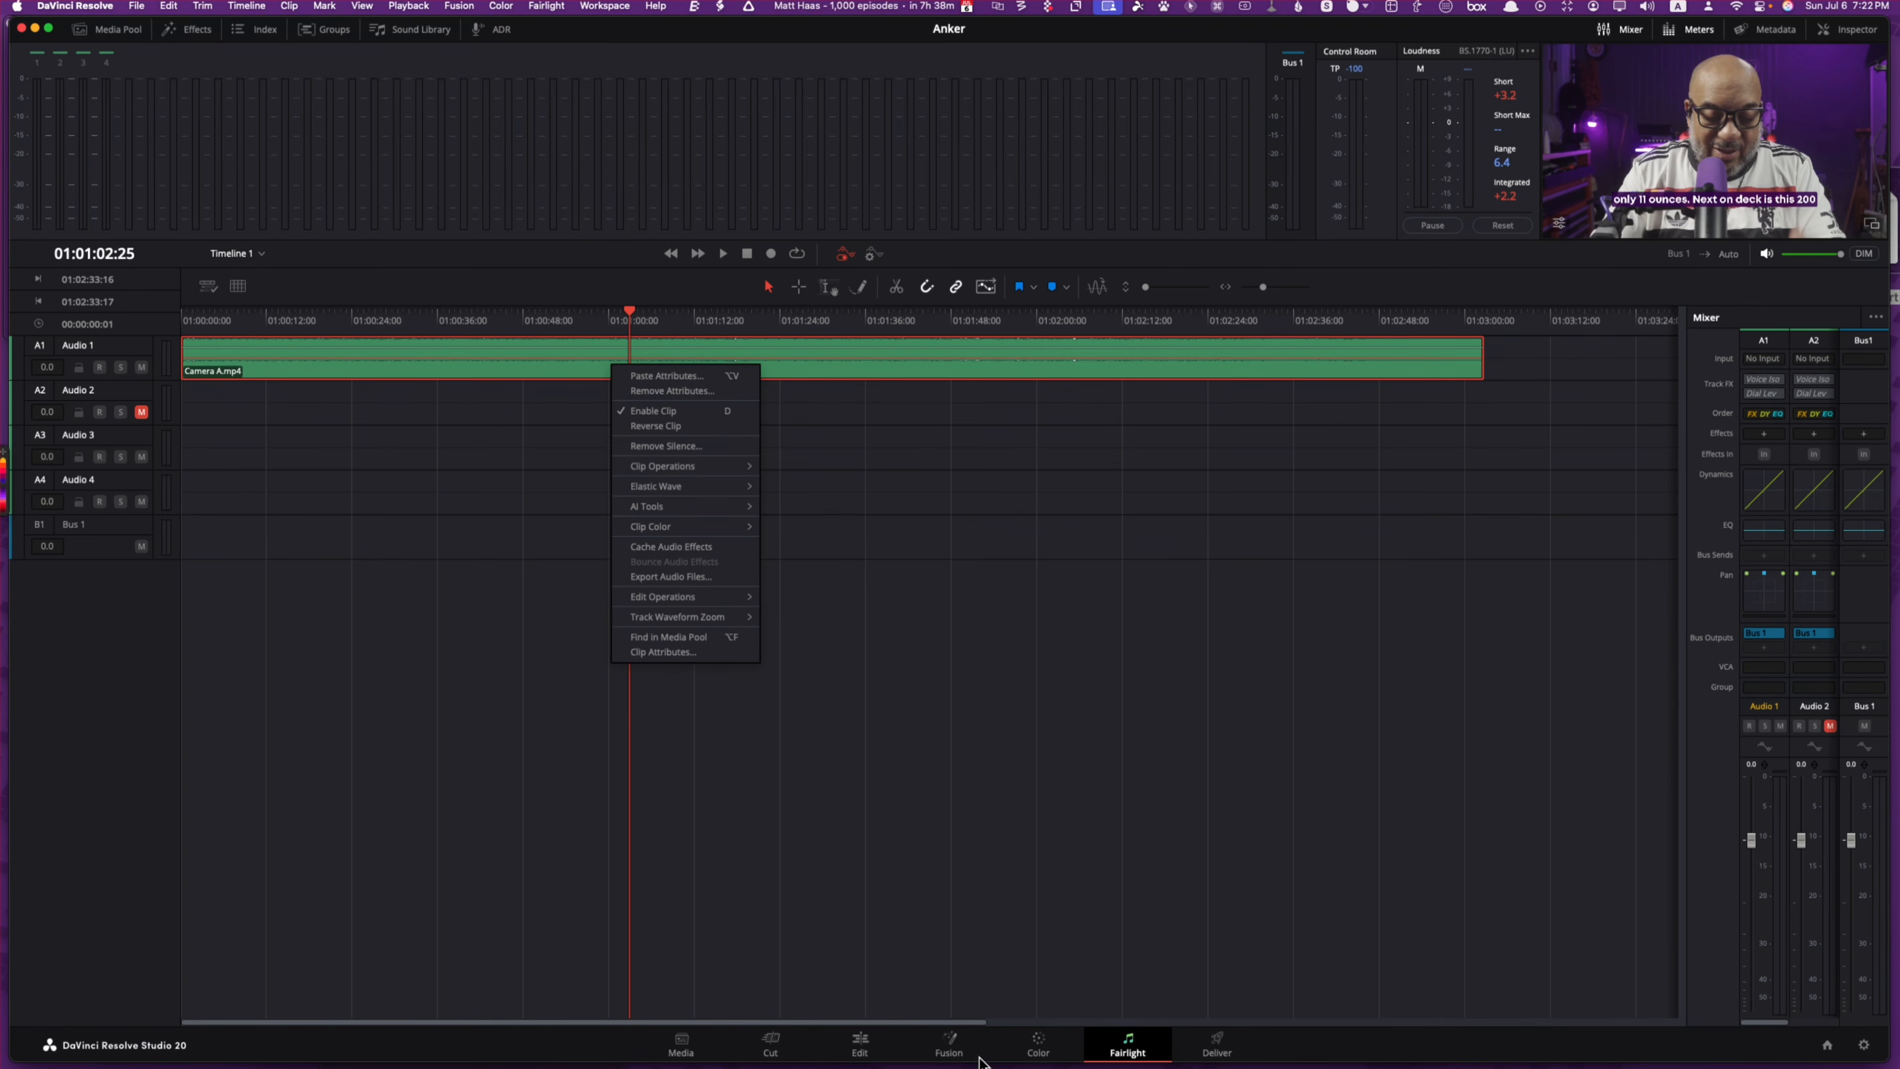
click(886, 1048)
click(859, 1045)
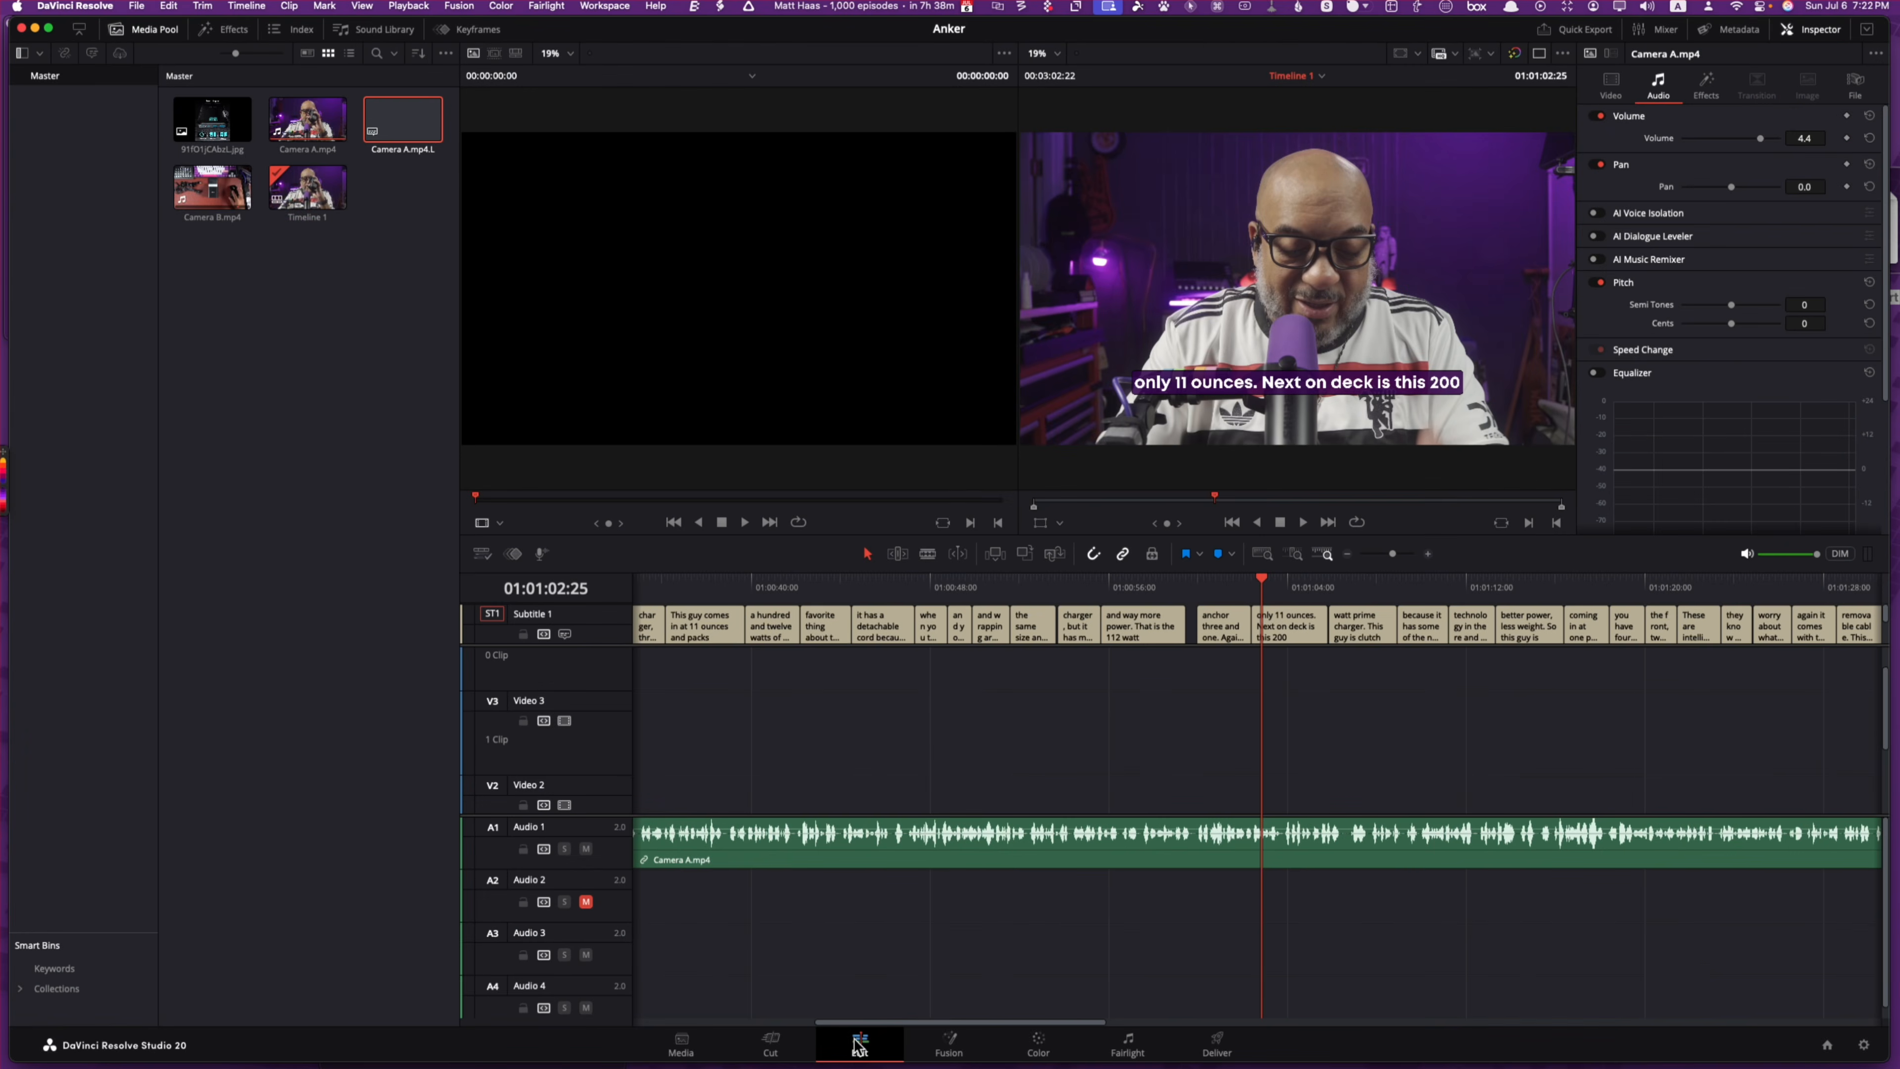
Step: Open Normalize Audio Levels for the Camera A audio clip and try True Peak at -9
right_click(954, 838)
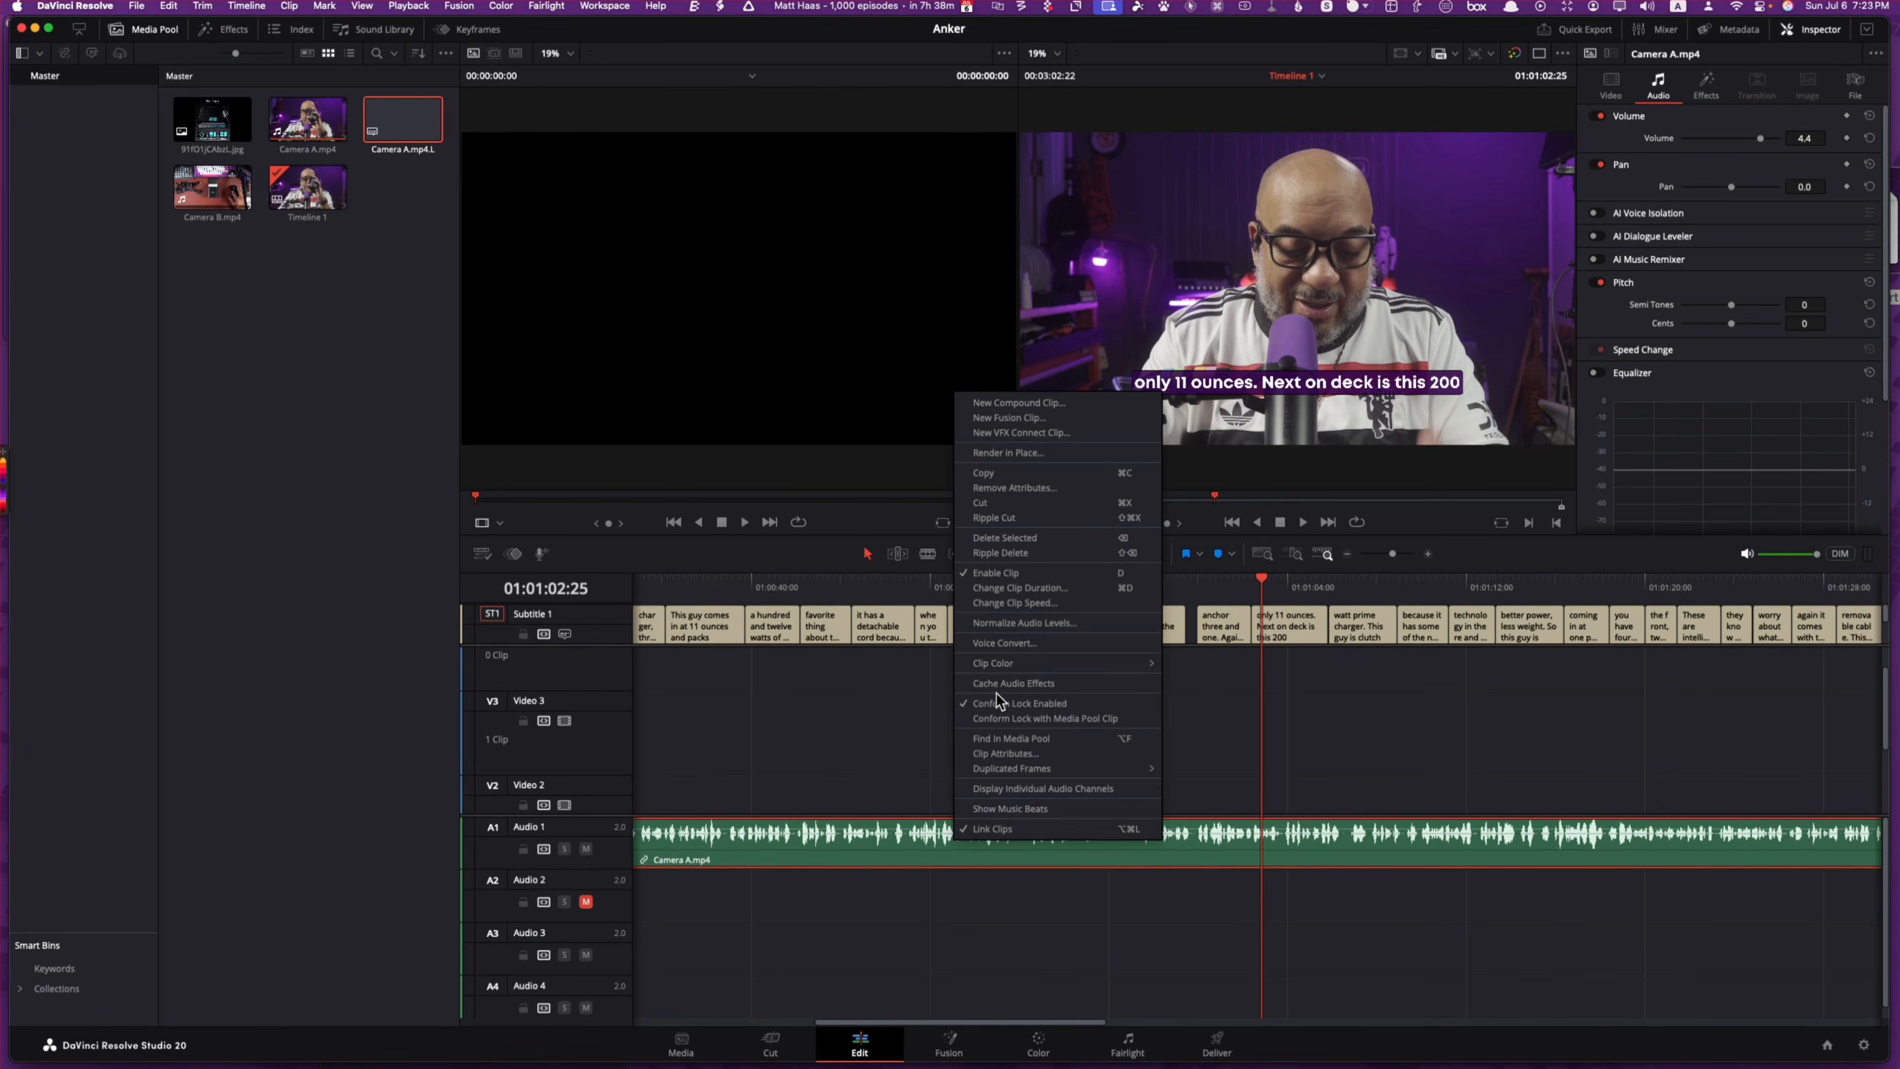
click(1066, 623)
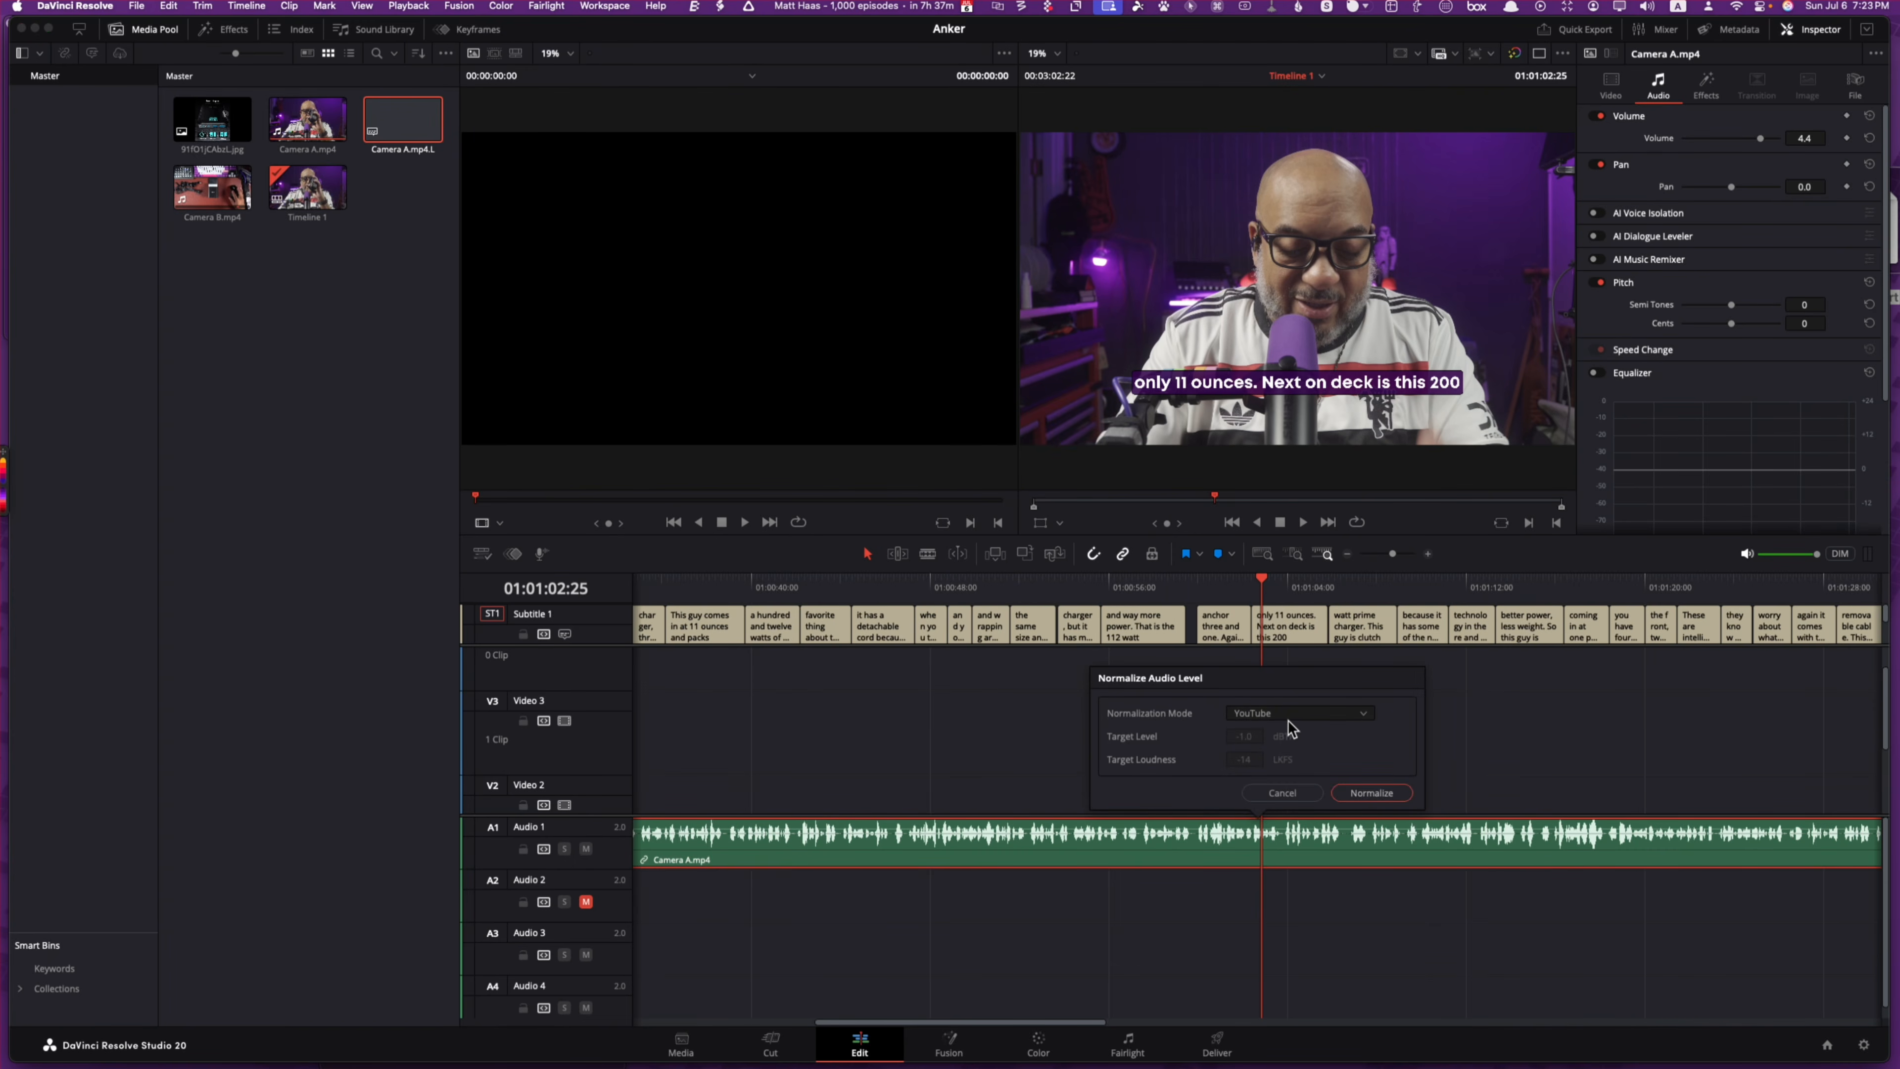
click(1291, 716)
click(1285, 732)
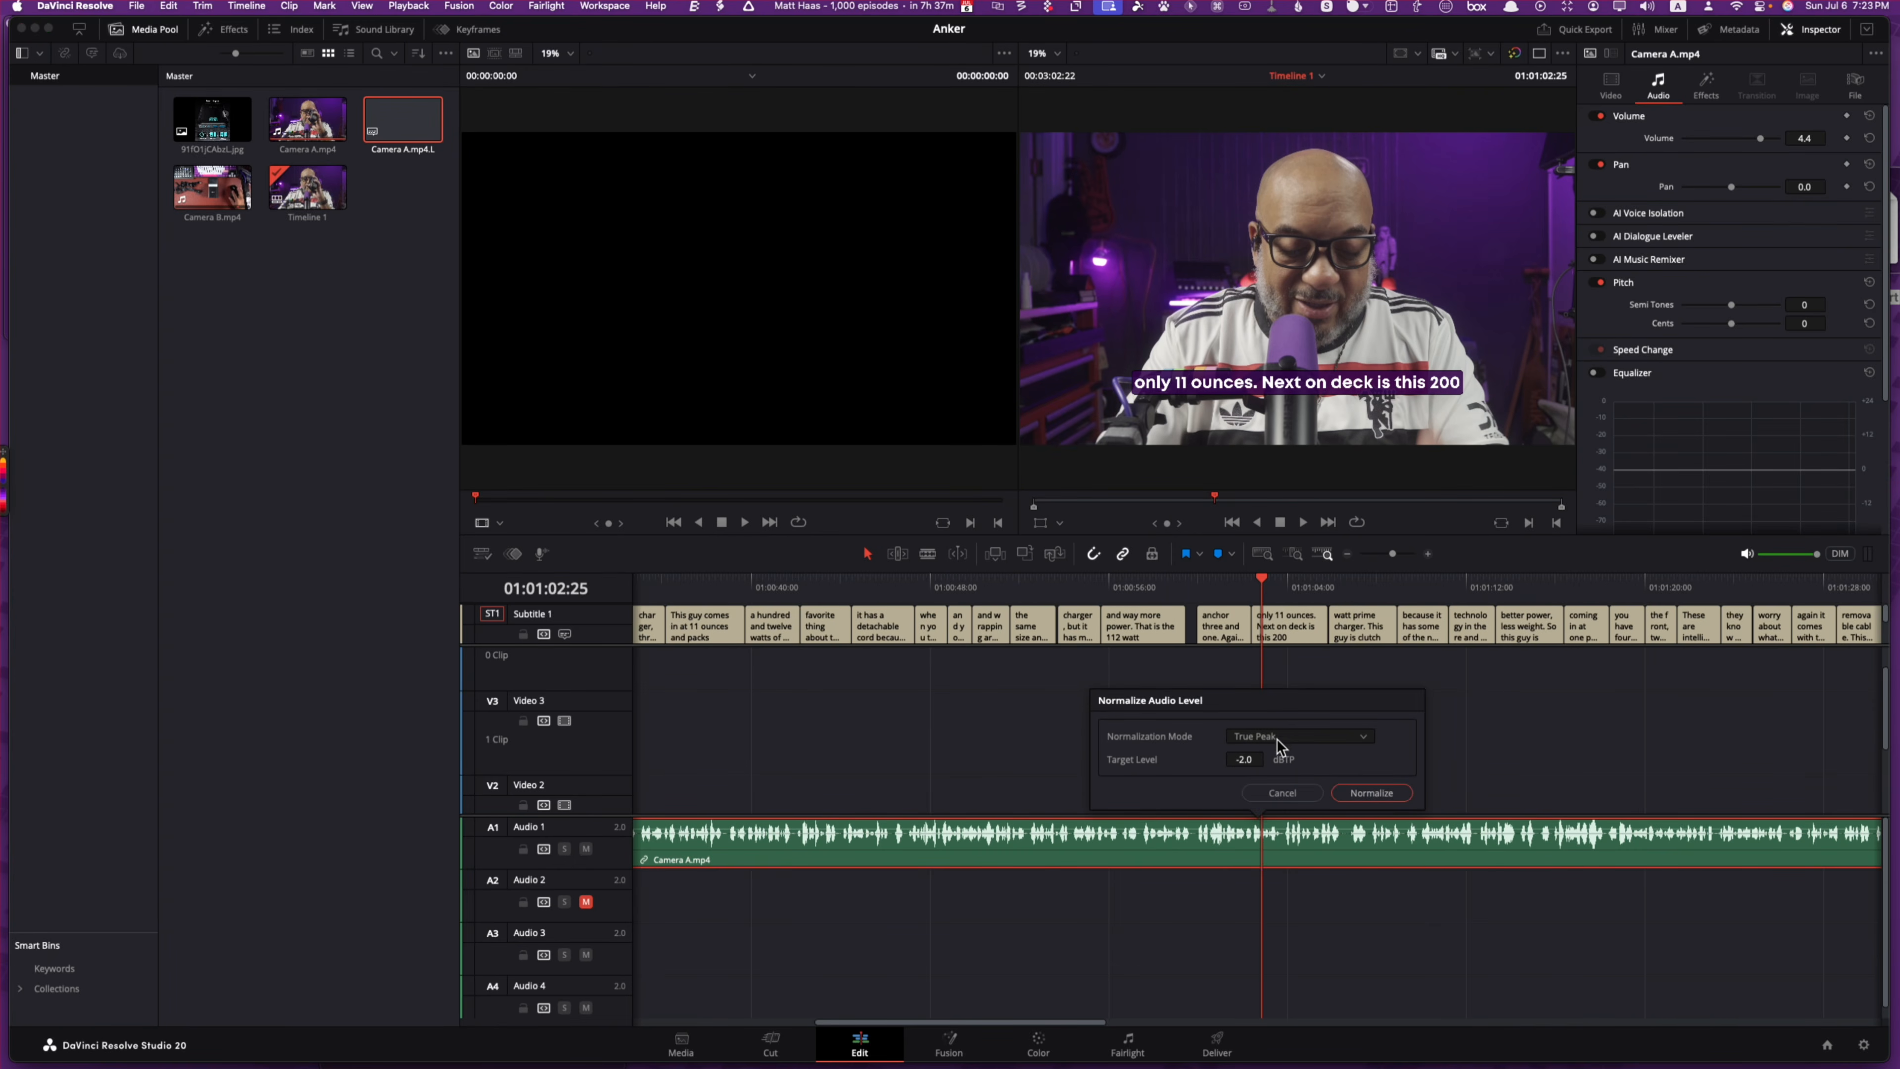
click(1246, 761)
text(-9)
Step: Switch the normalization mode to YouTube and apply it, dropping clip volume from 4.4 to 0.9
click(1309, 741)
scroll(1308, 771, down, 2)
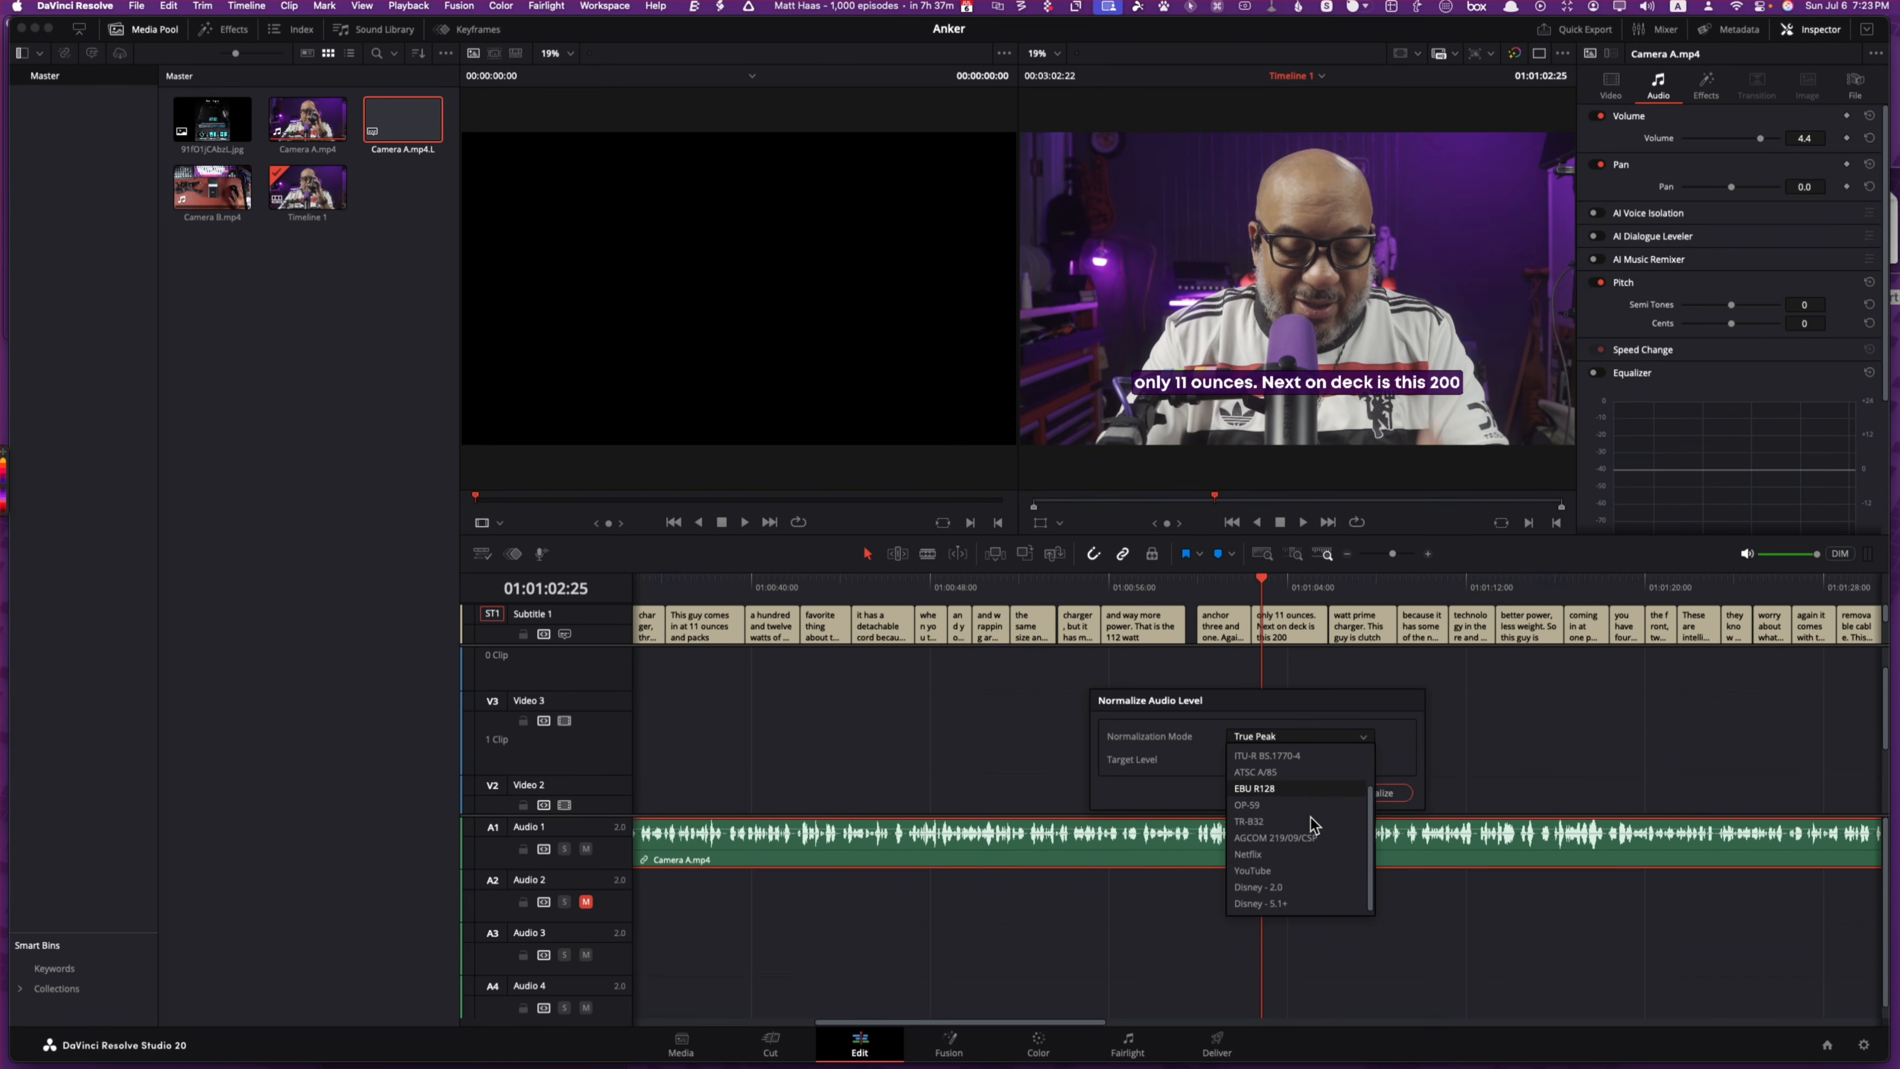
click(1257, 870)
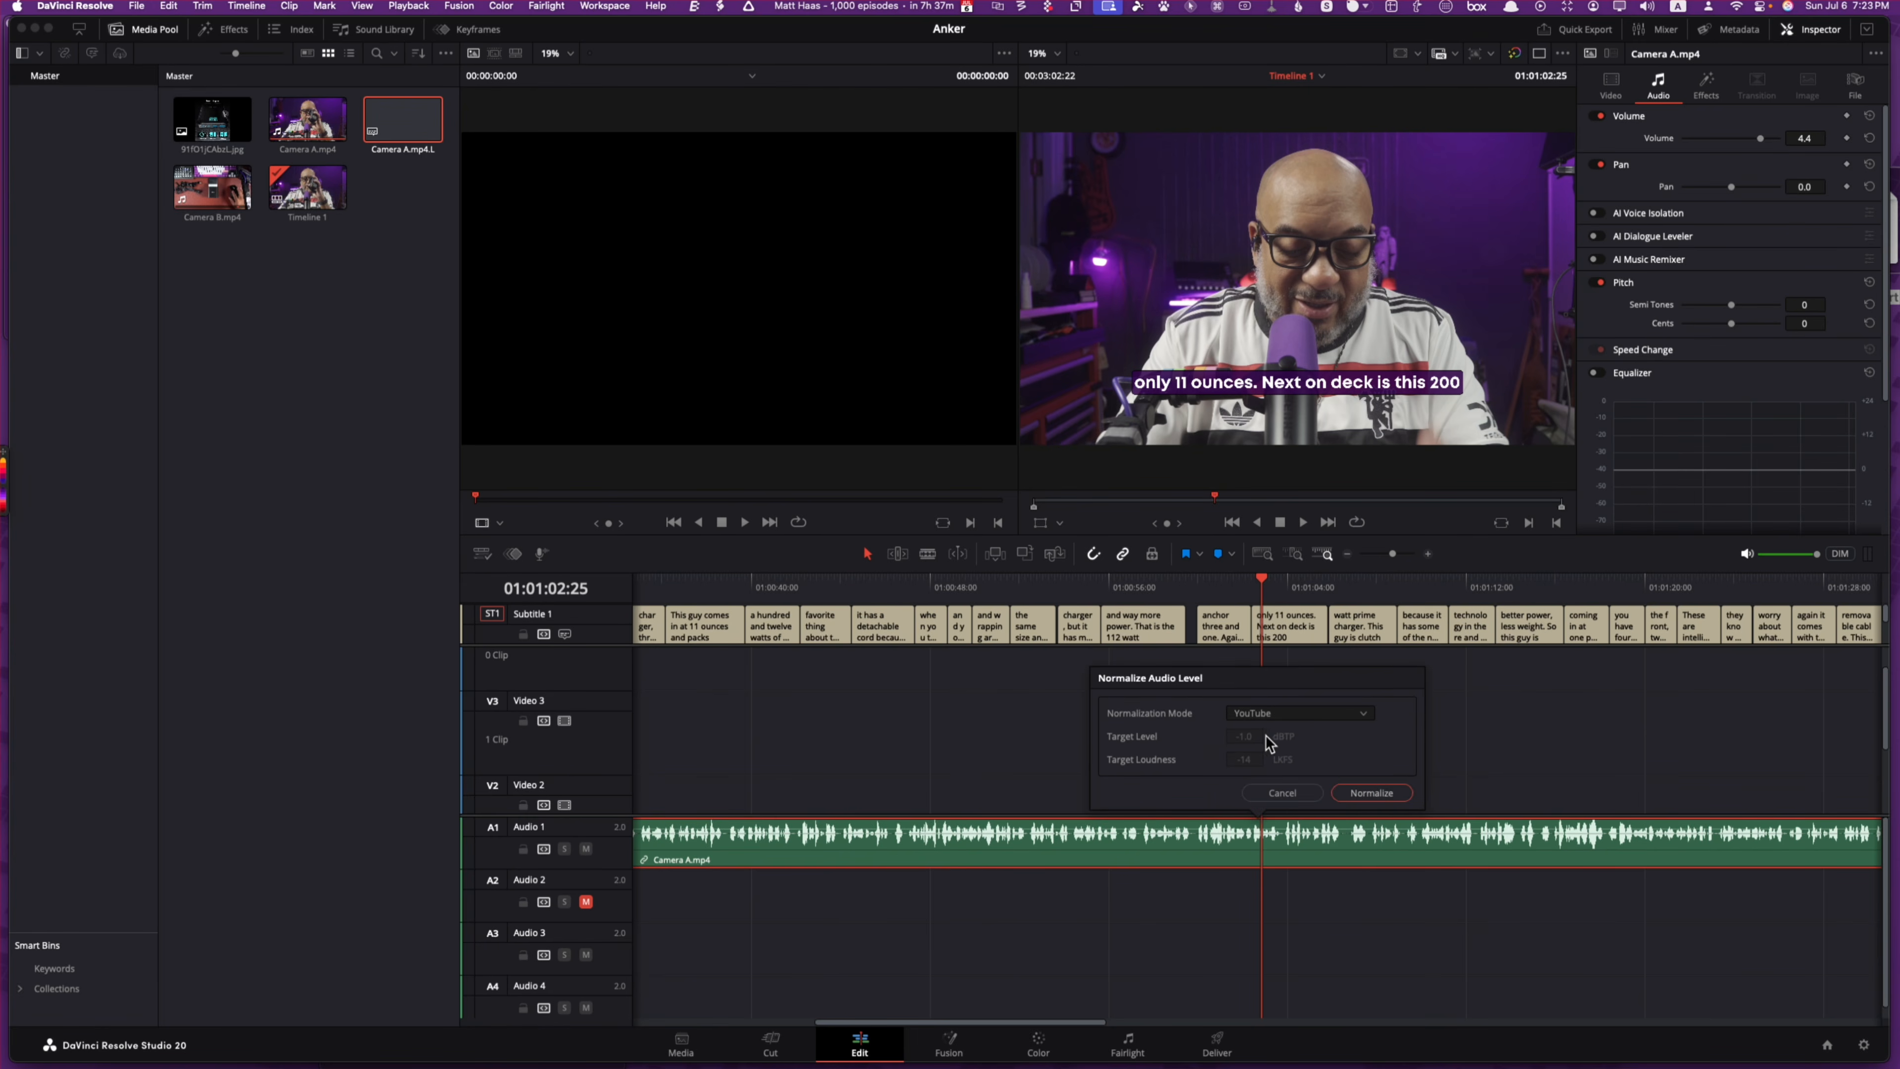
click(1368, 796)
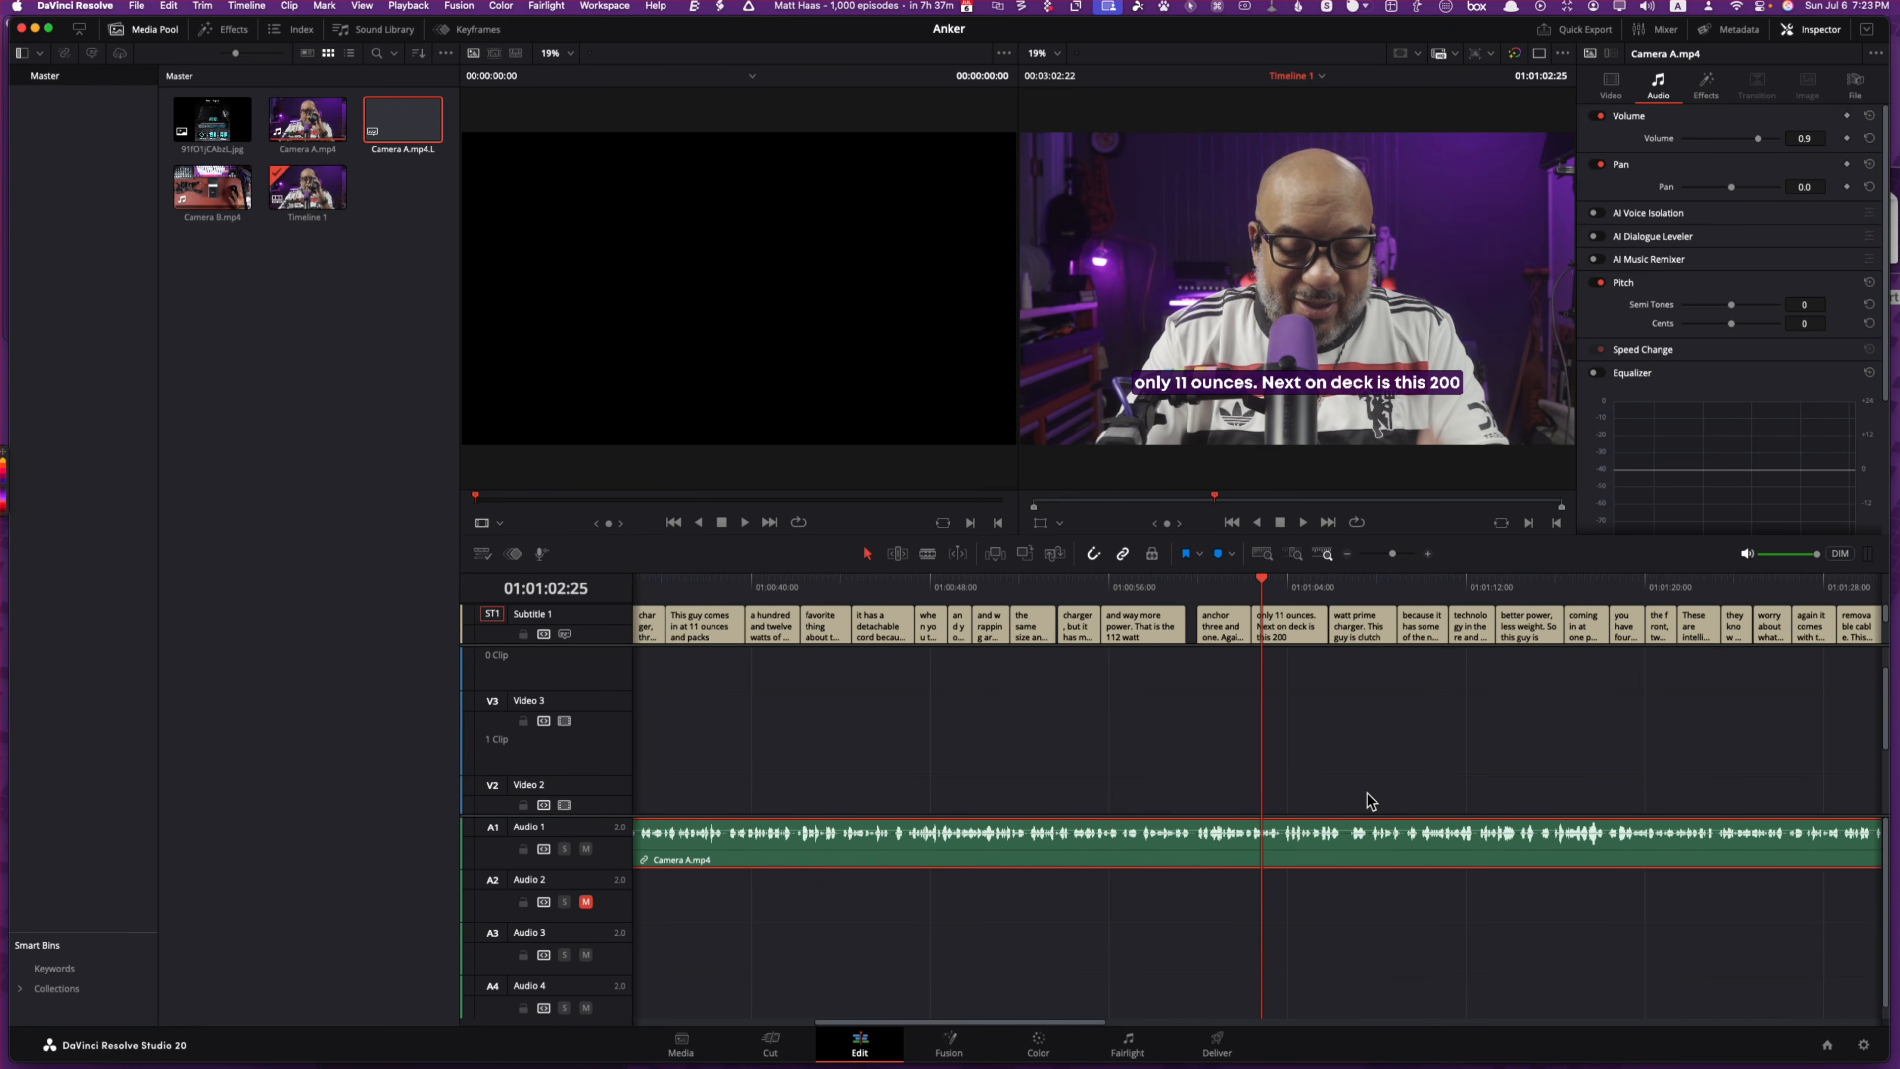
Step: On the Deliver page, review the video and audio render settings and expand audio normalization
click(1217, 1044)
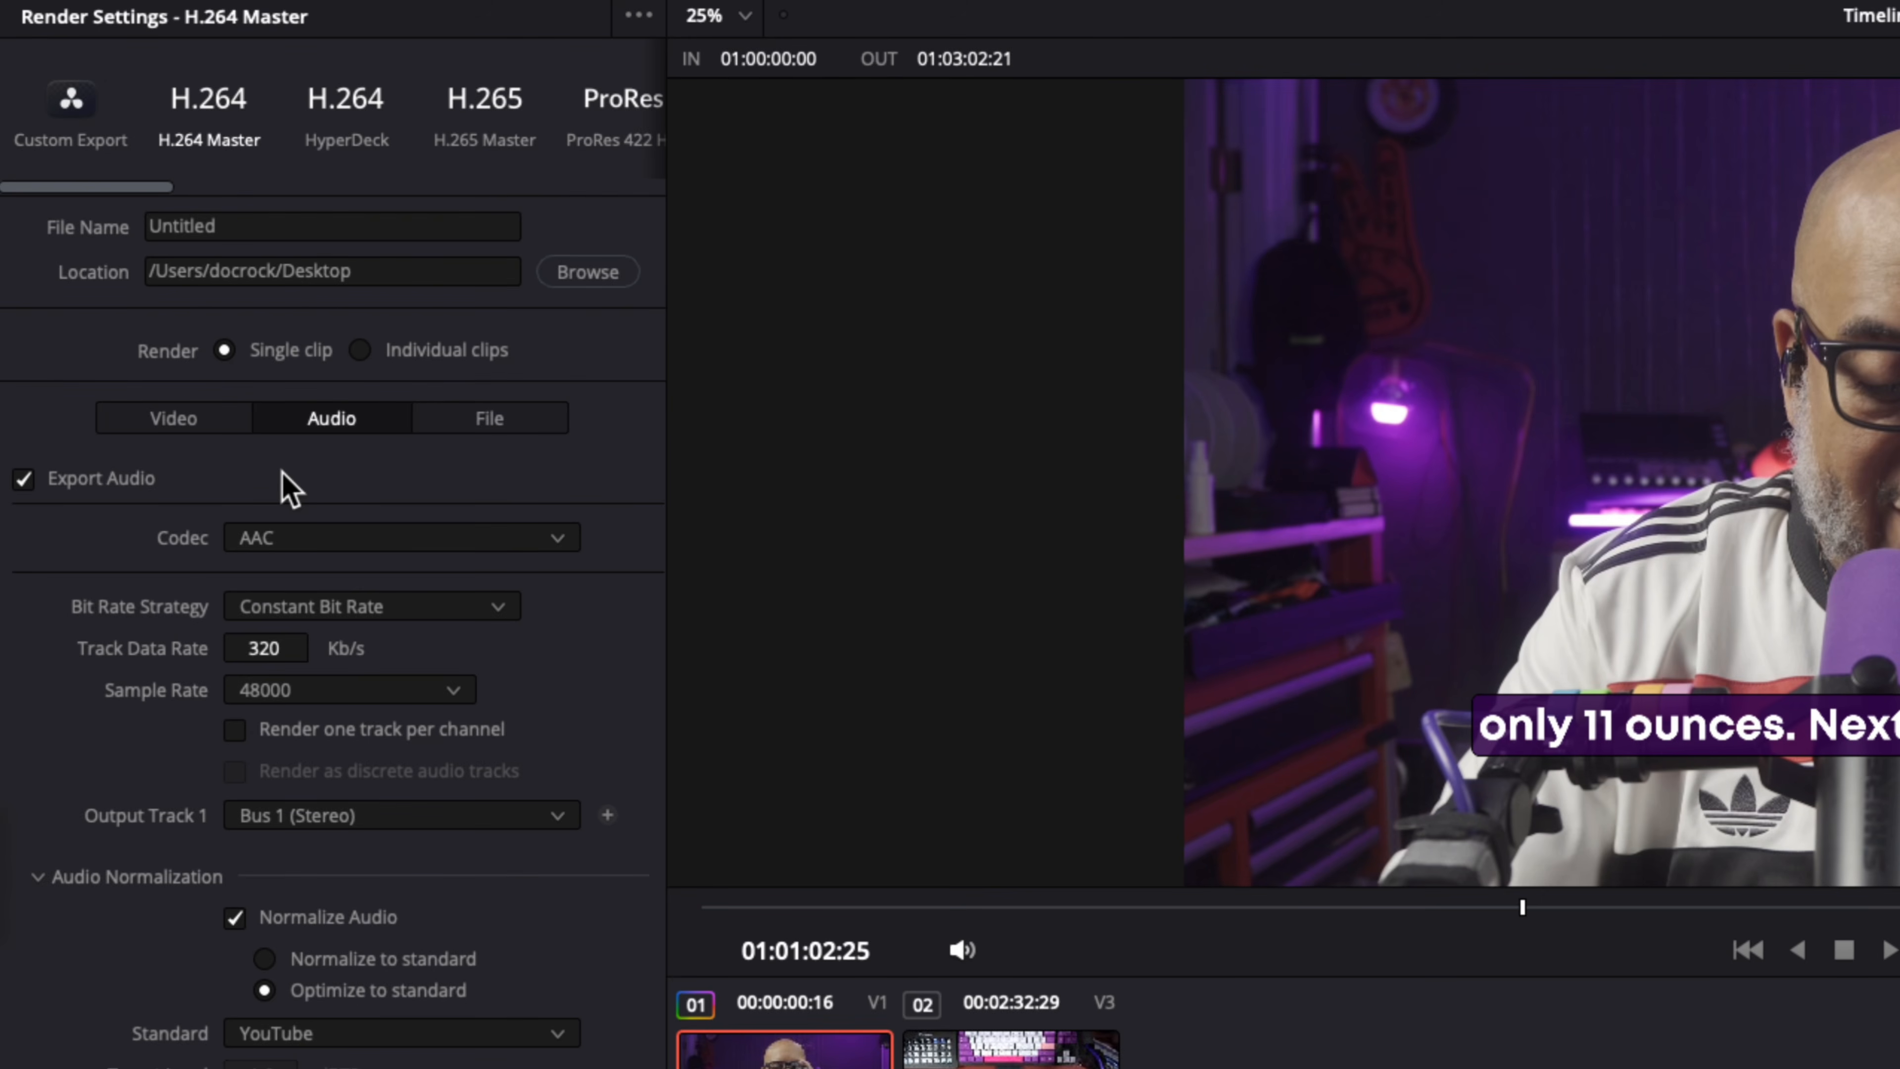
click(208, 417)
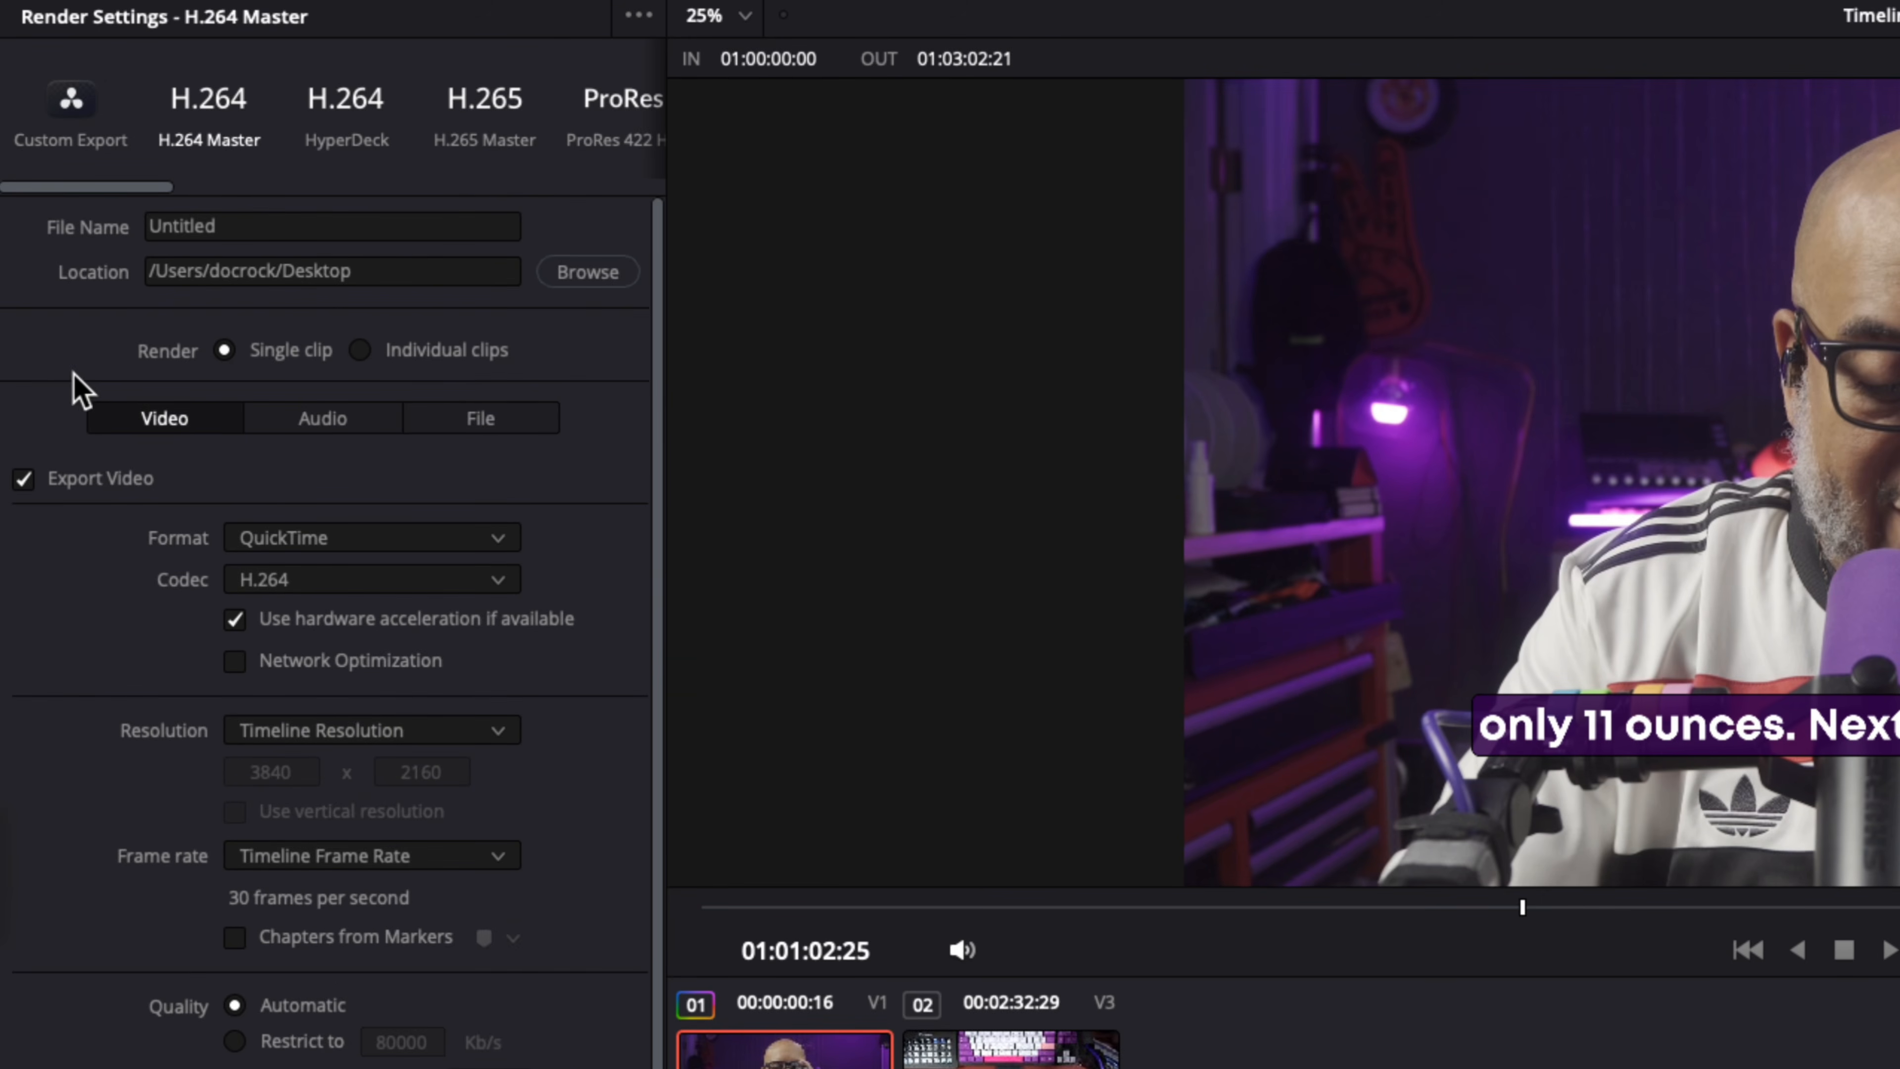
click(316, 425)
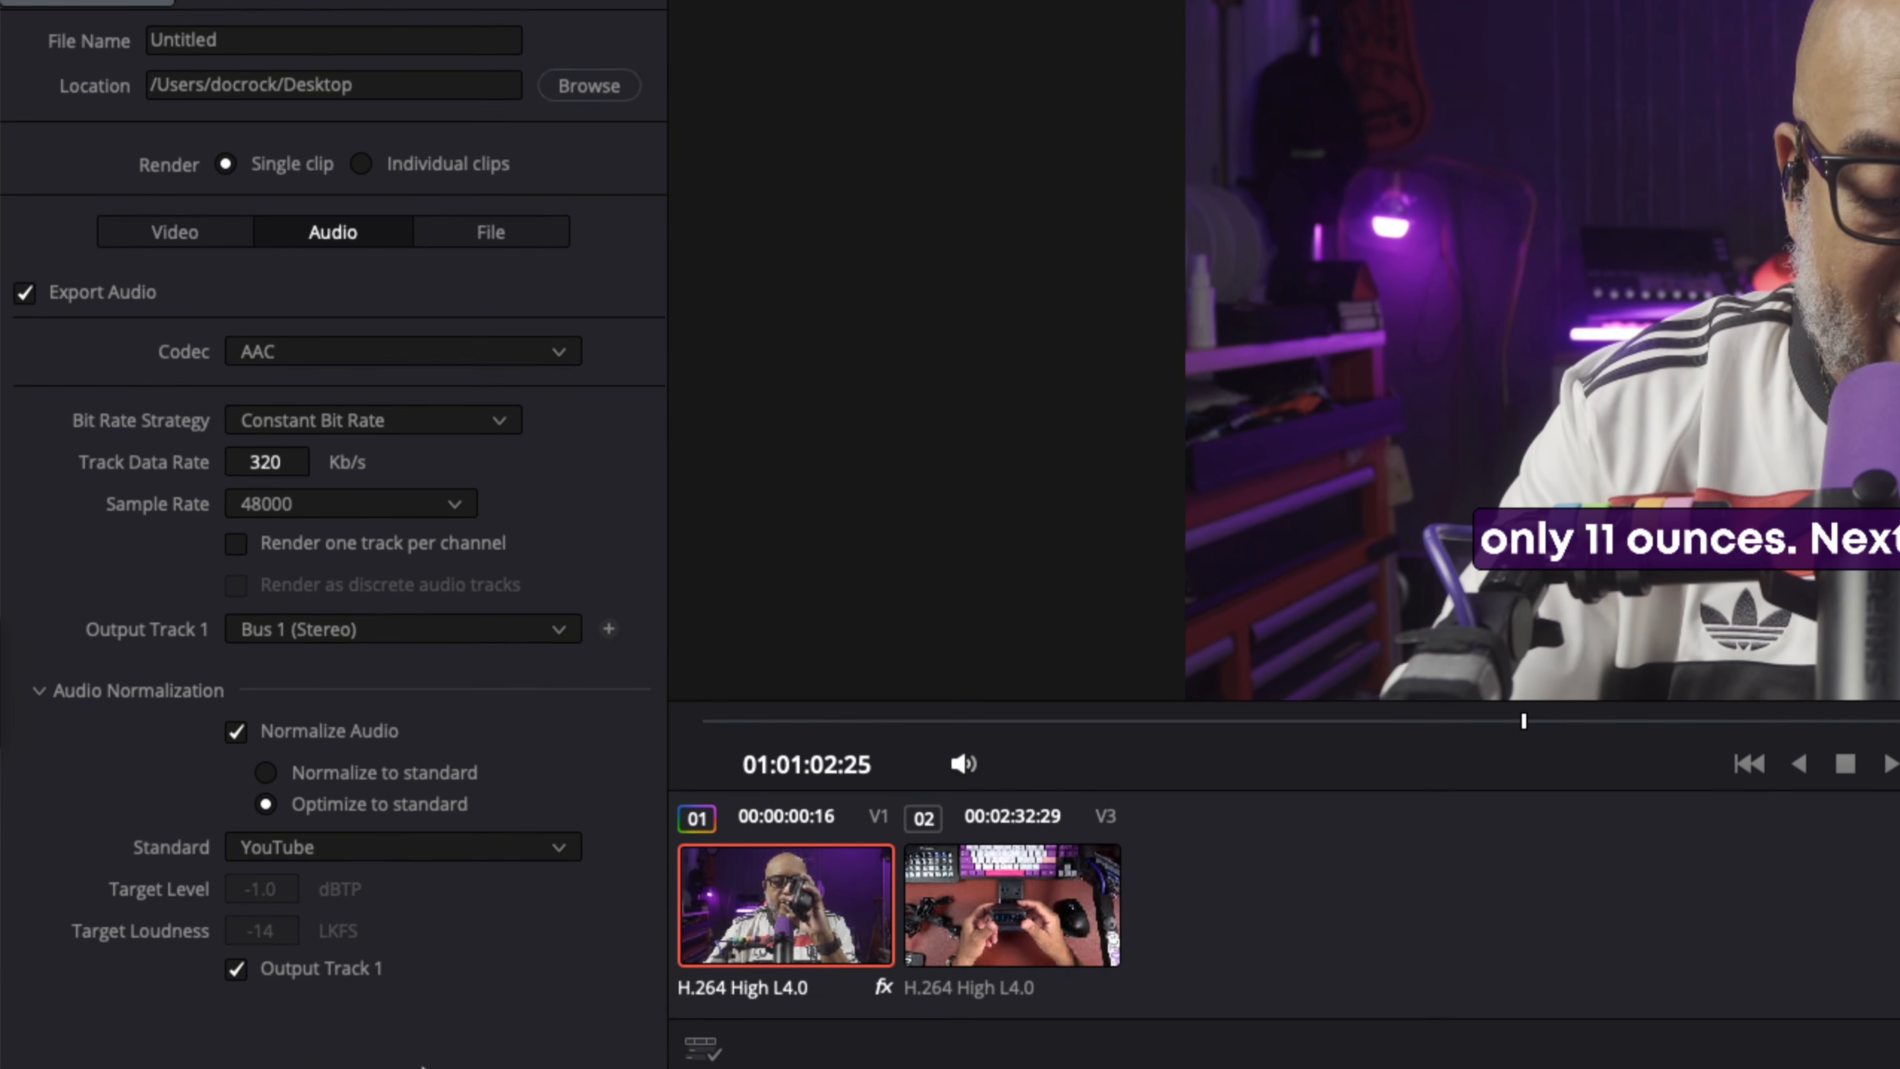
click(67, 697)
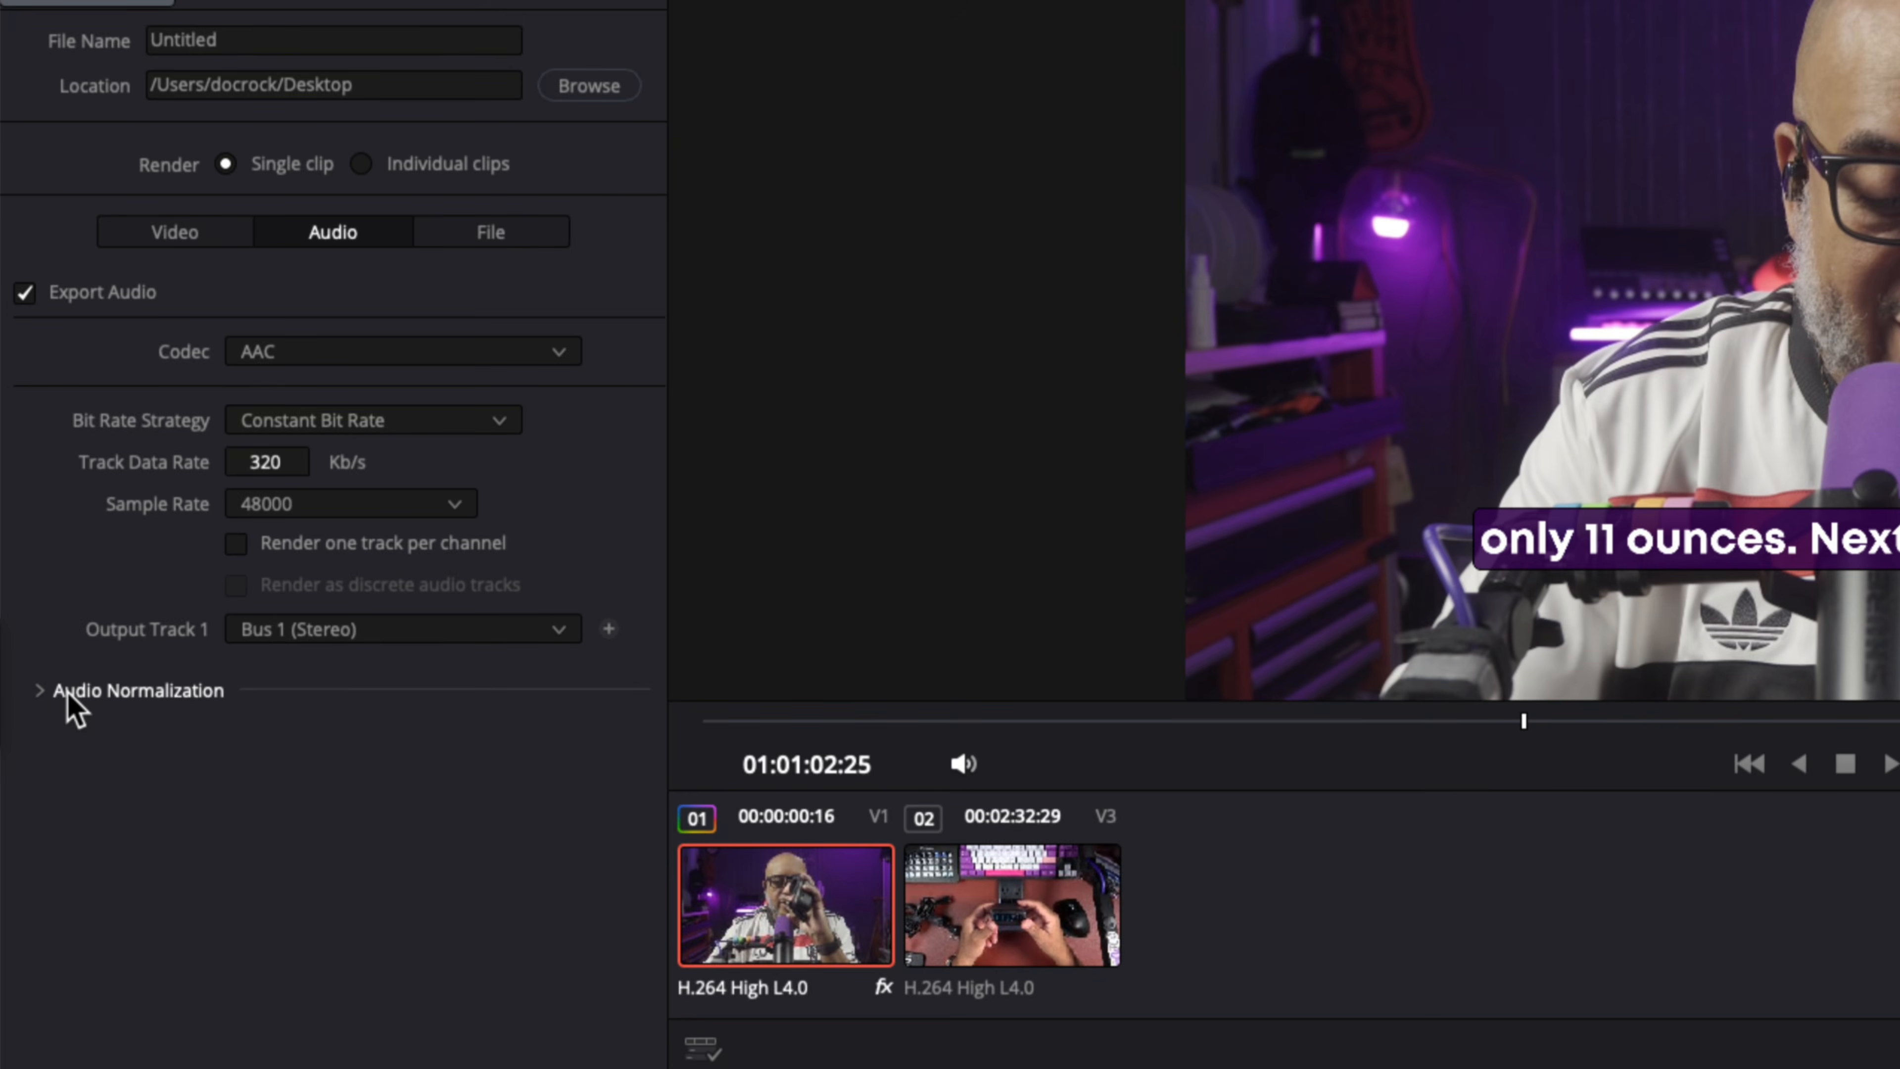
click(66, 694)
click(42, 696)
click(43, 696)
Step: Keep Normalize Audio on with the YouTube standard at −14 LKFS, then return to the Cut page
click(236, 731)
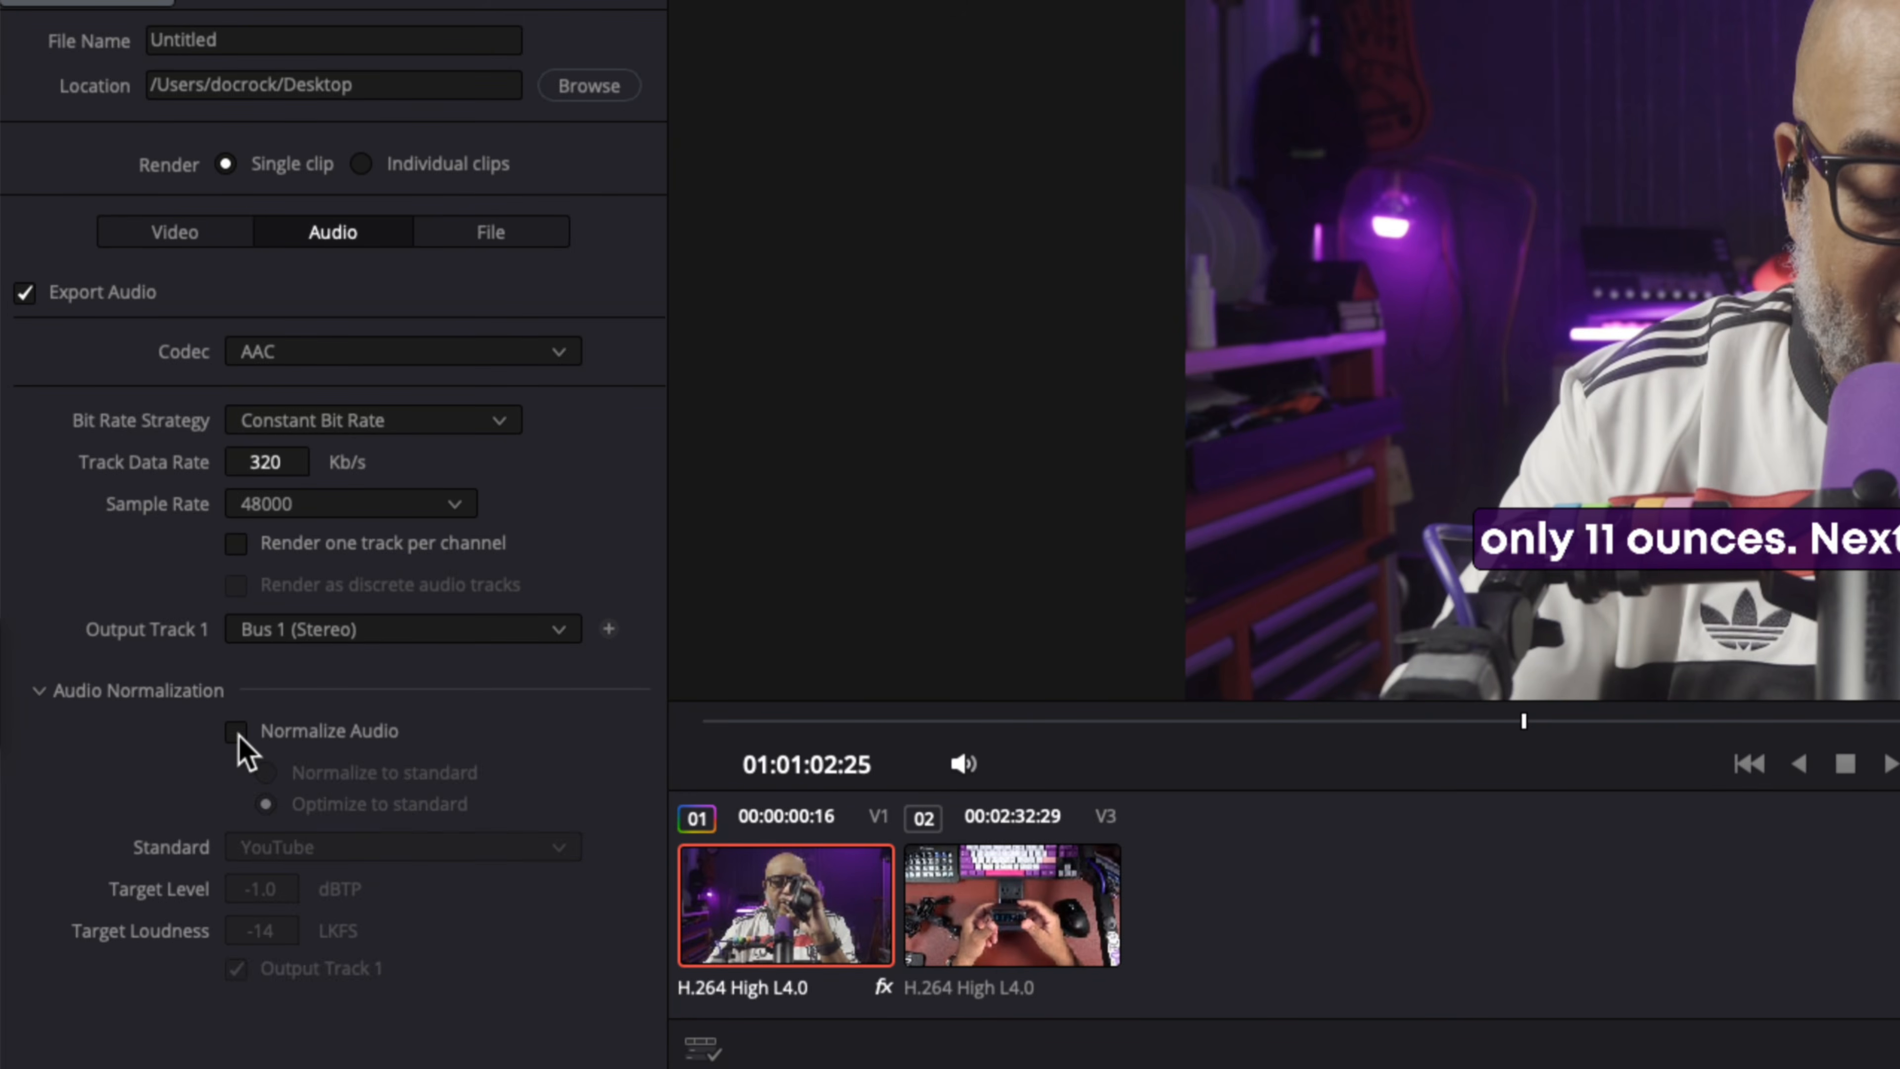
click(237, 731)
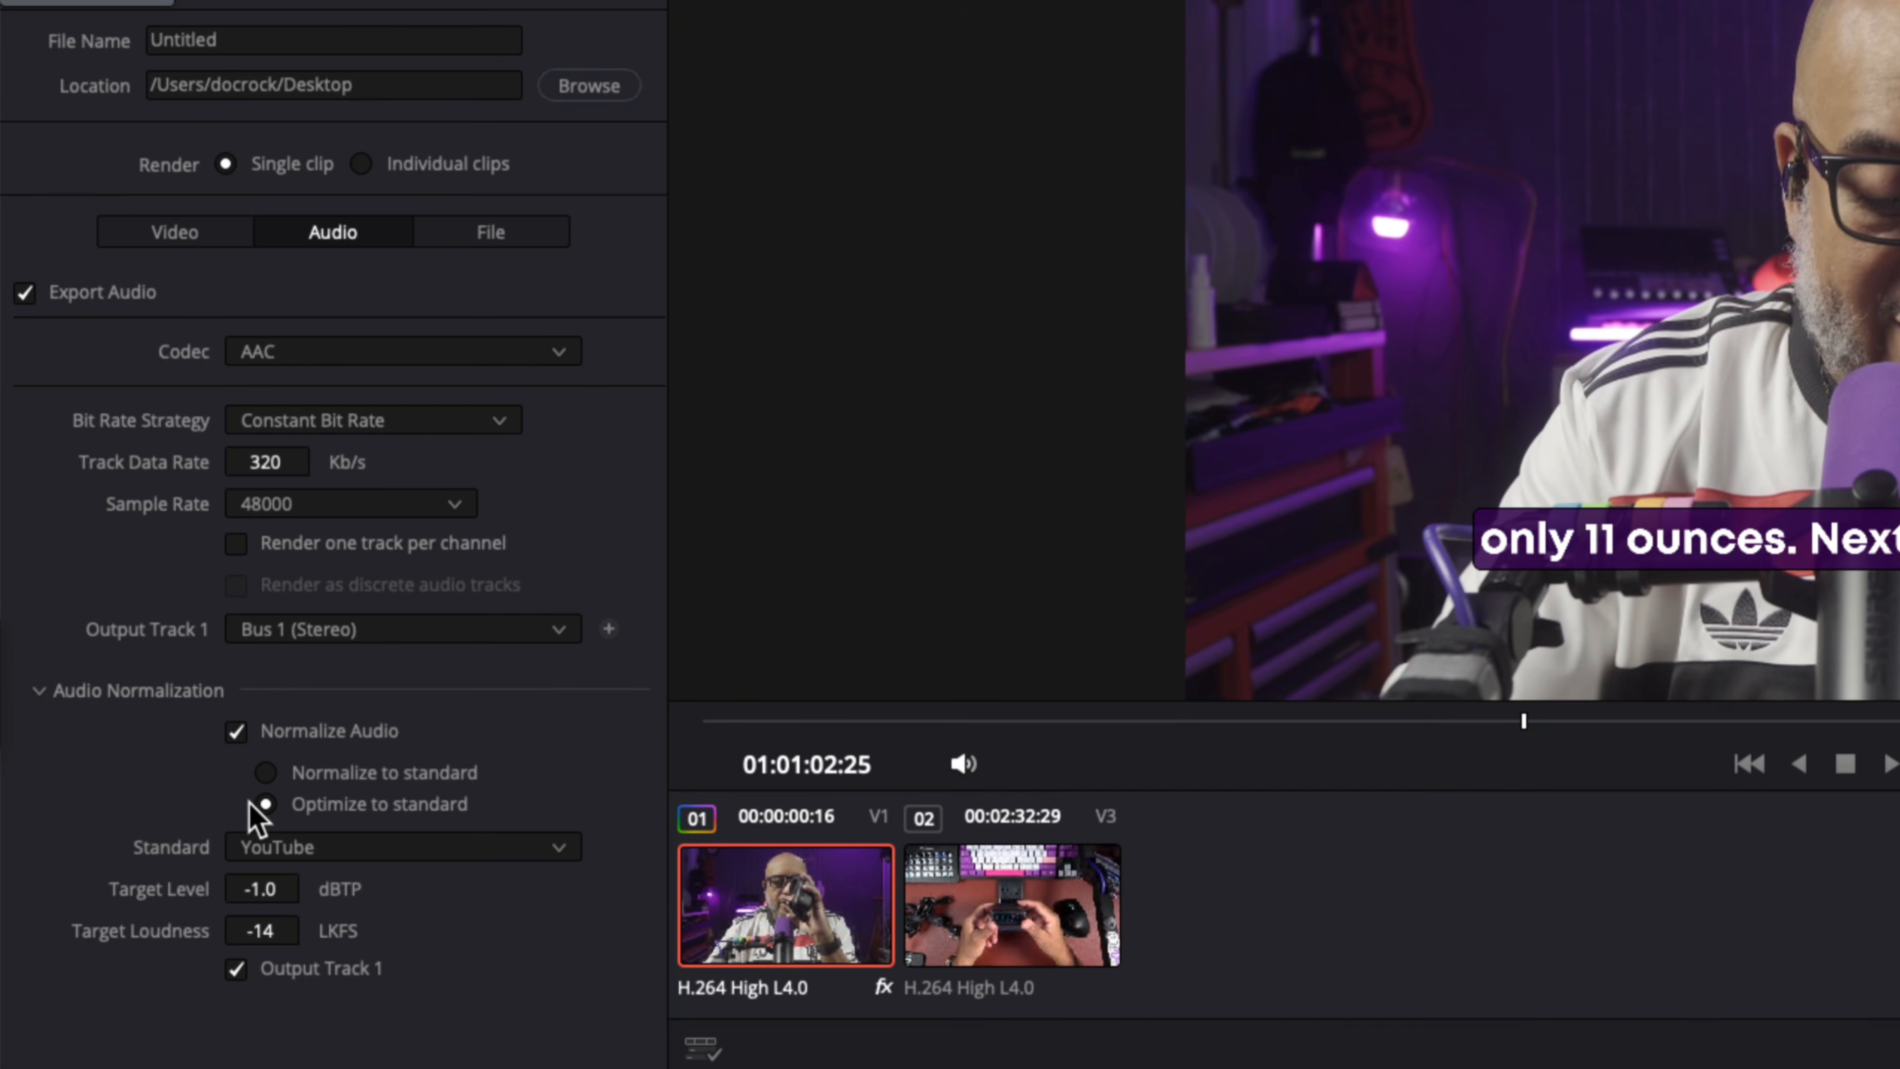
click(329, 853)
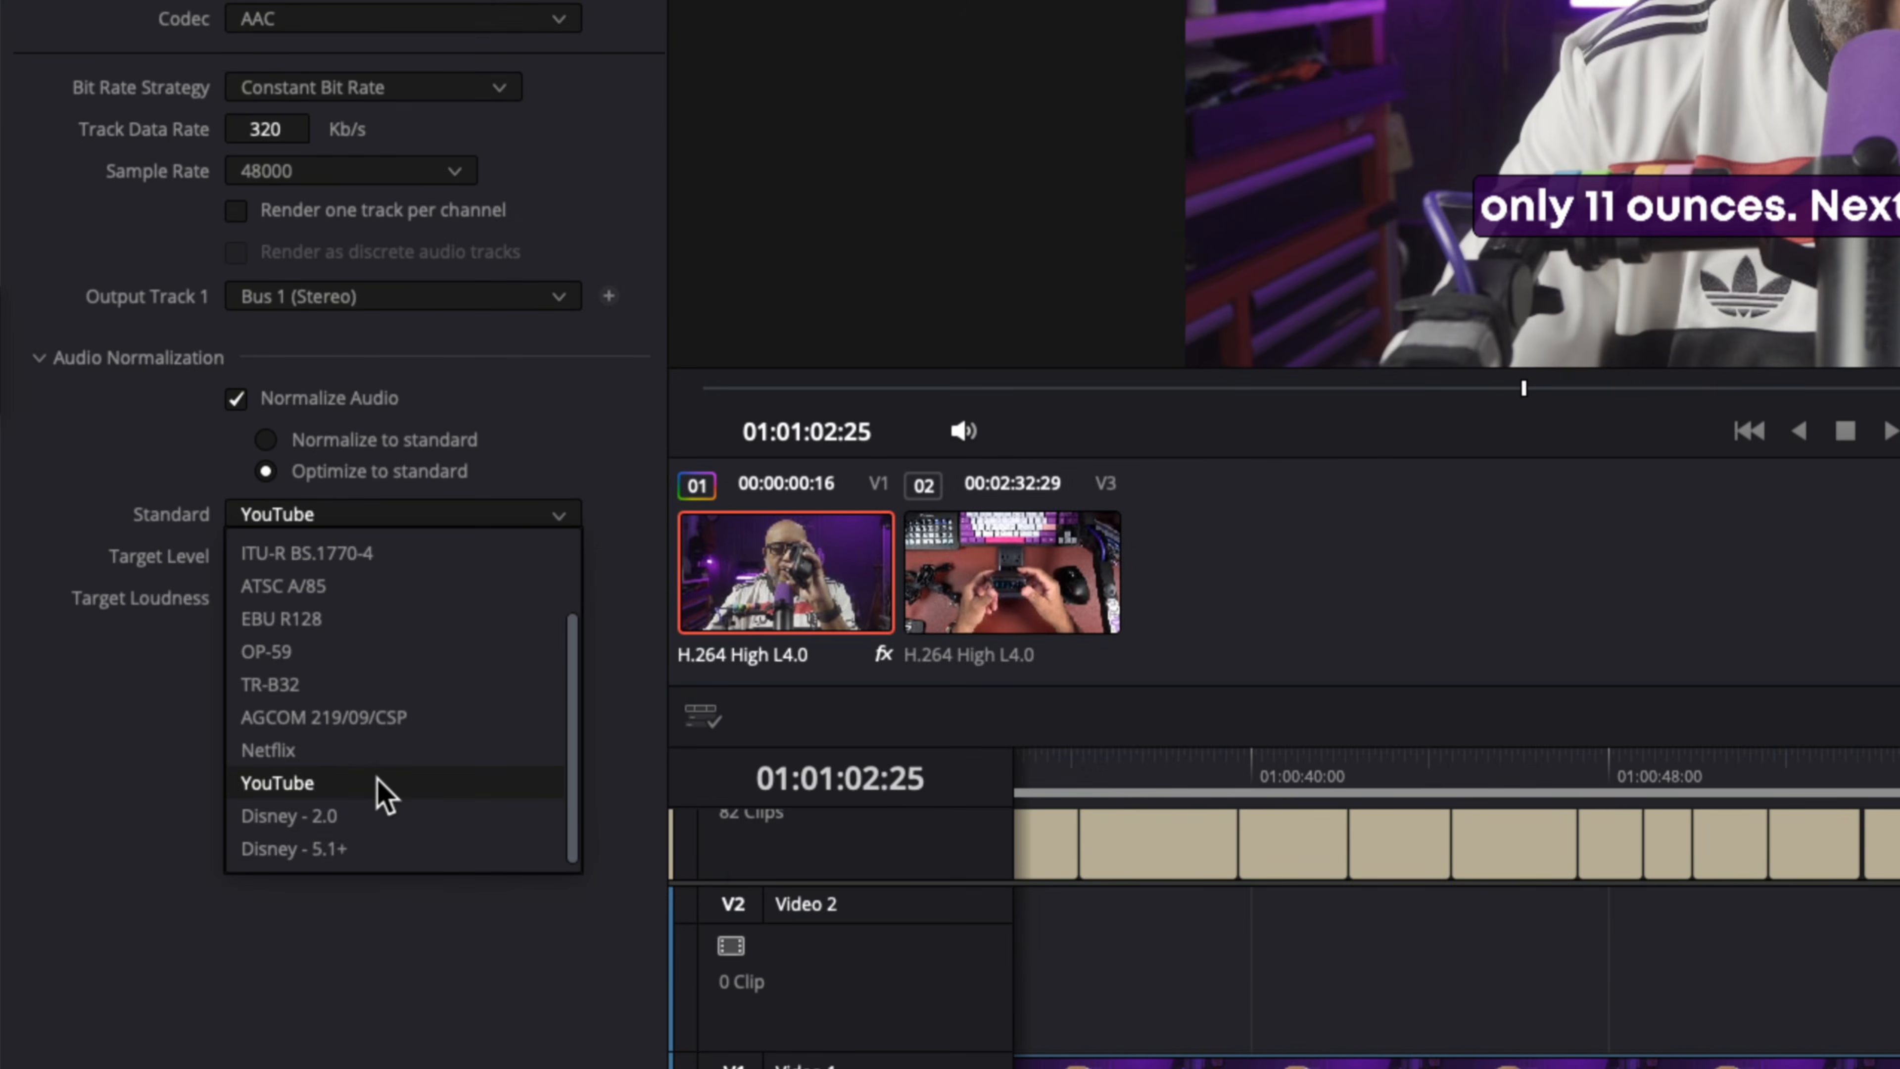
click(376, 778)
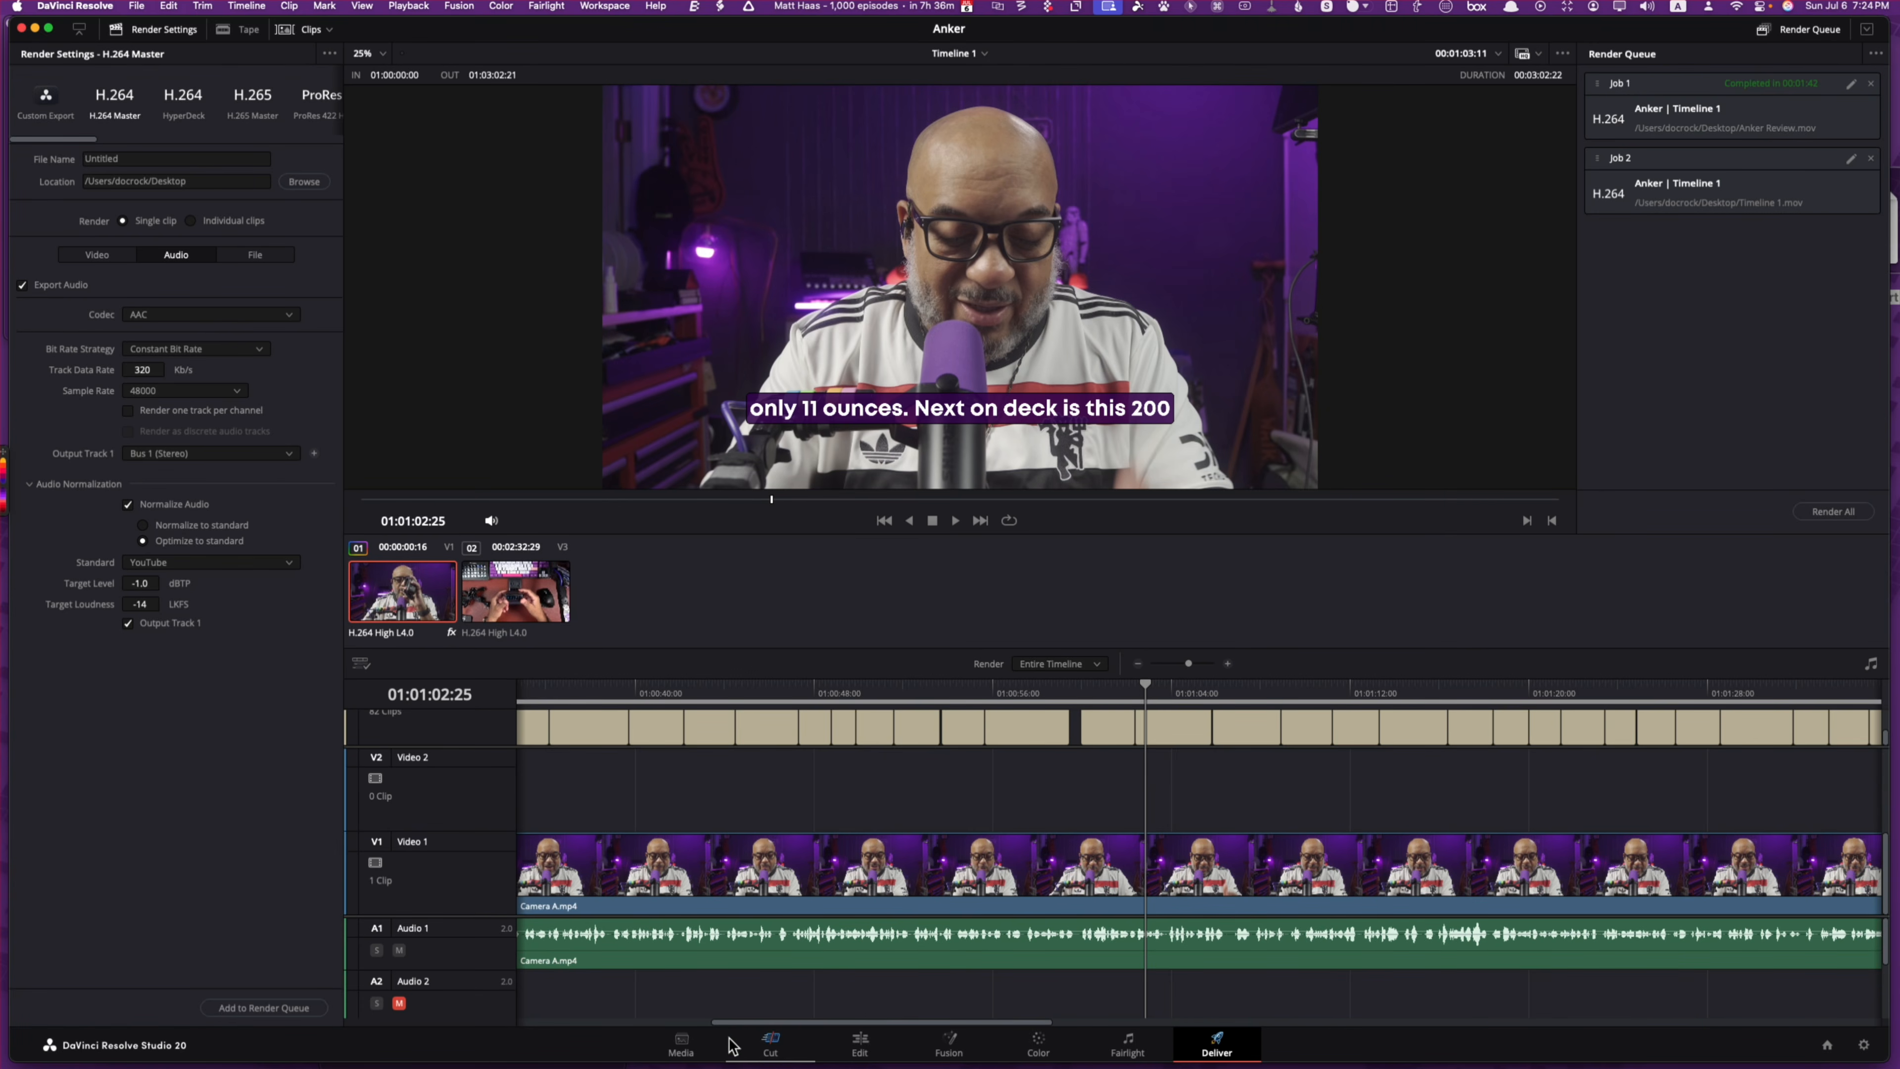
click(767, 1048)
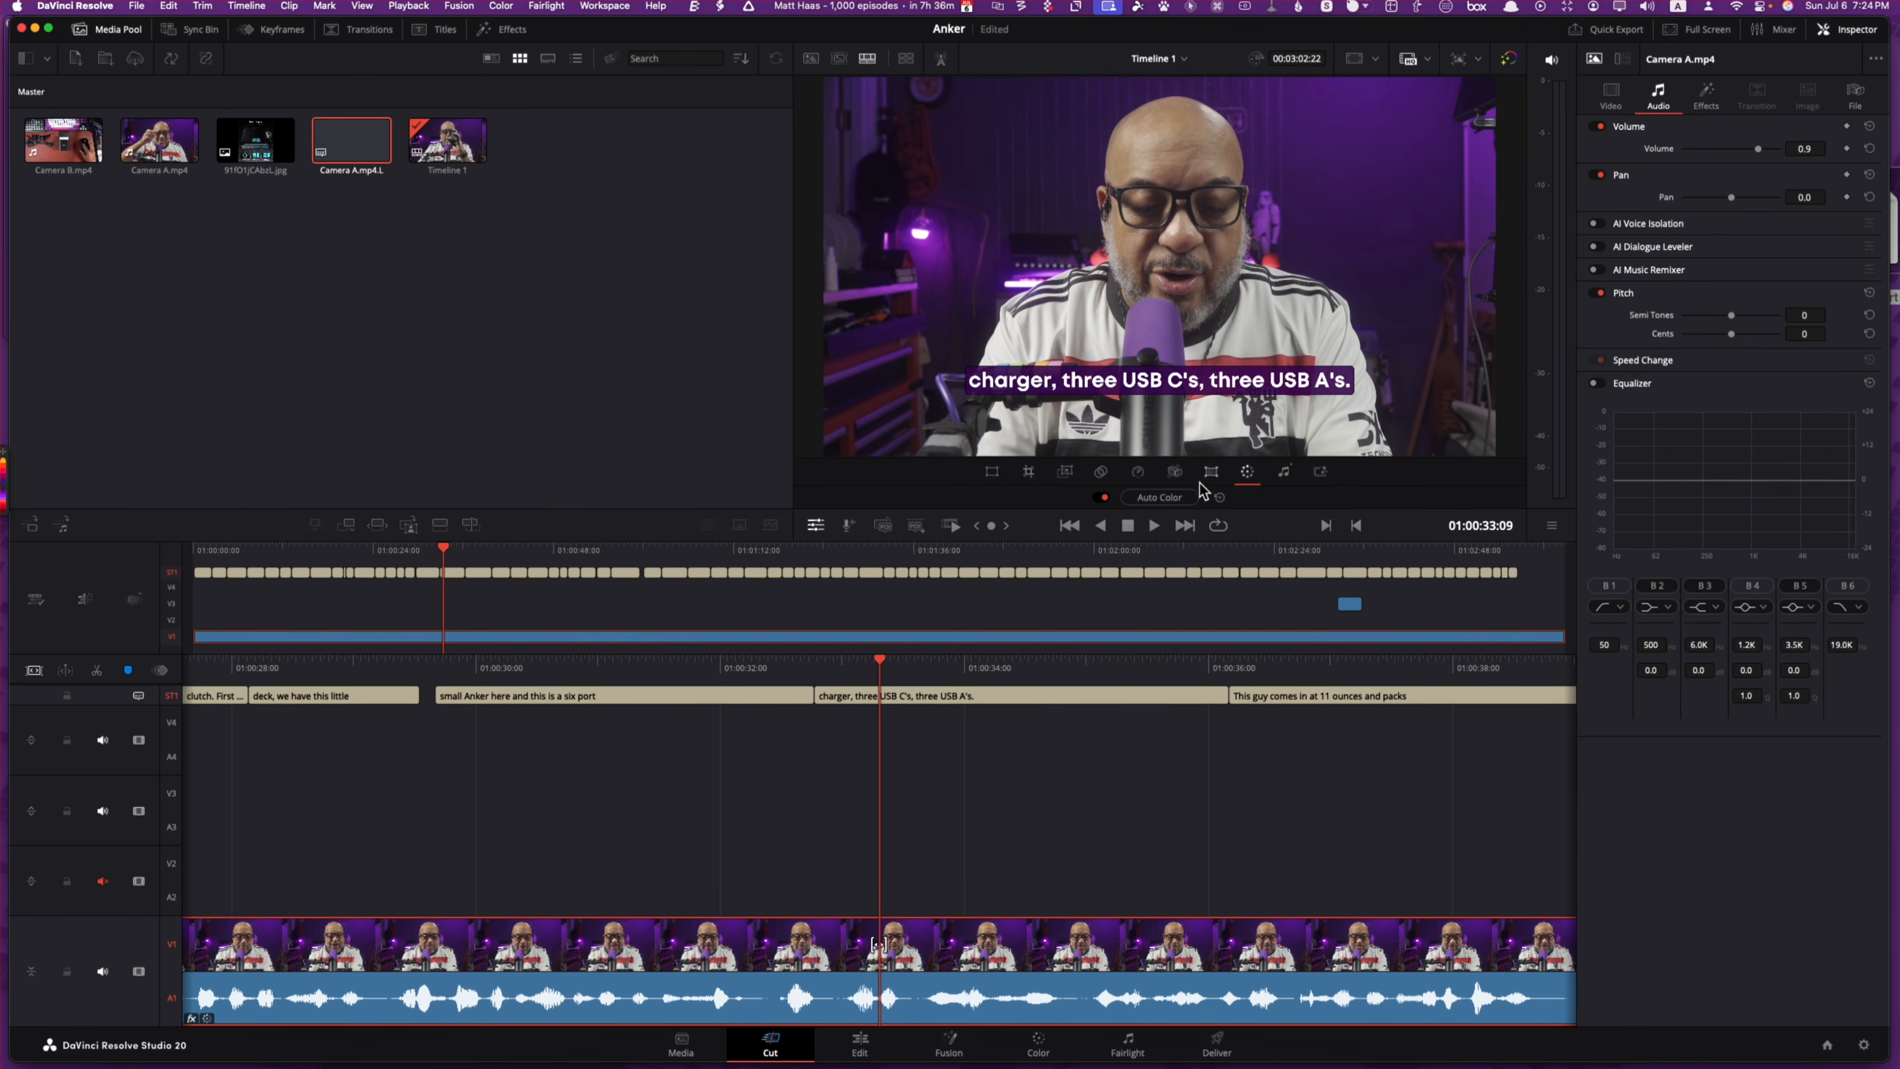
Step: Apply Auto Color to Camera A, switch it back off, and move to the Color page
click(1166, 497)
click(1099, 496)
click(1038, 1044)
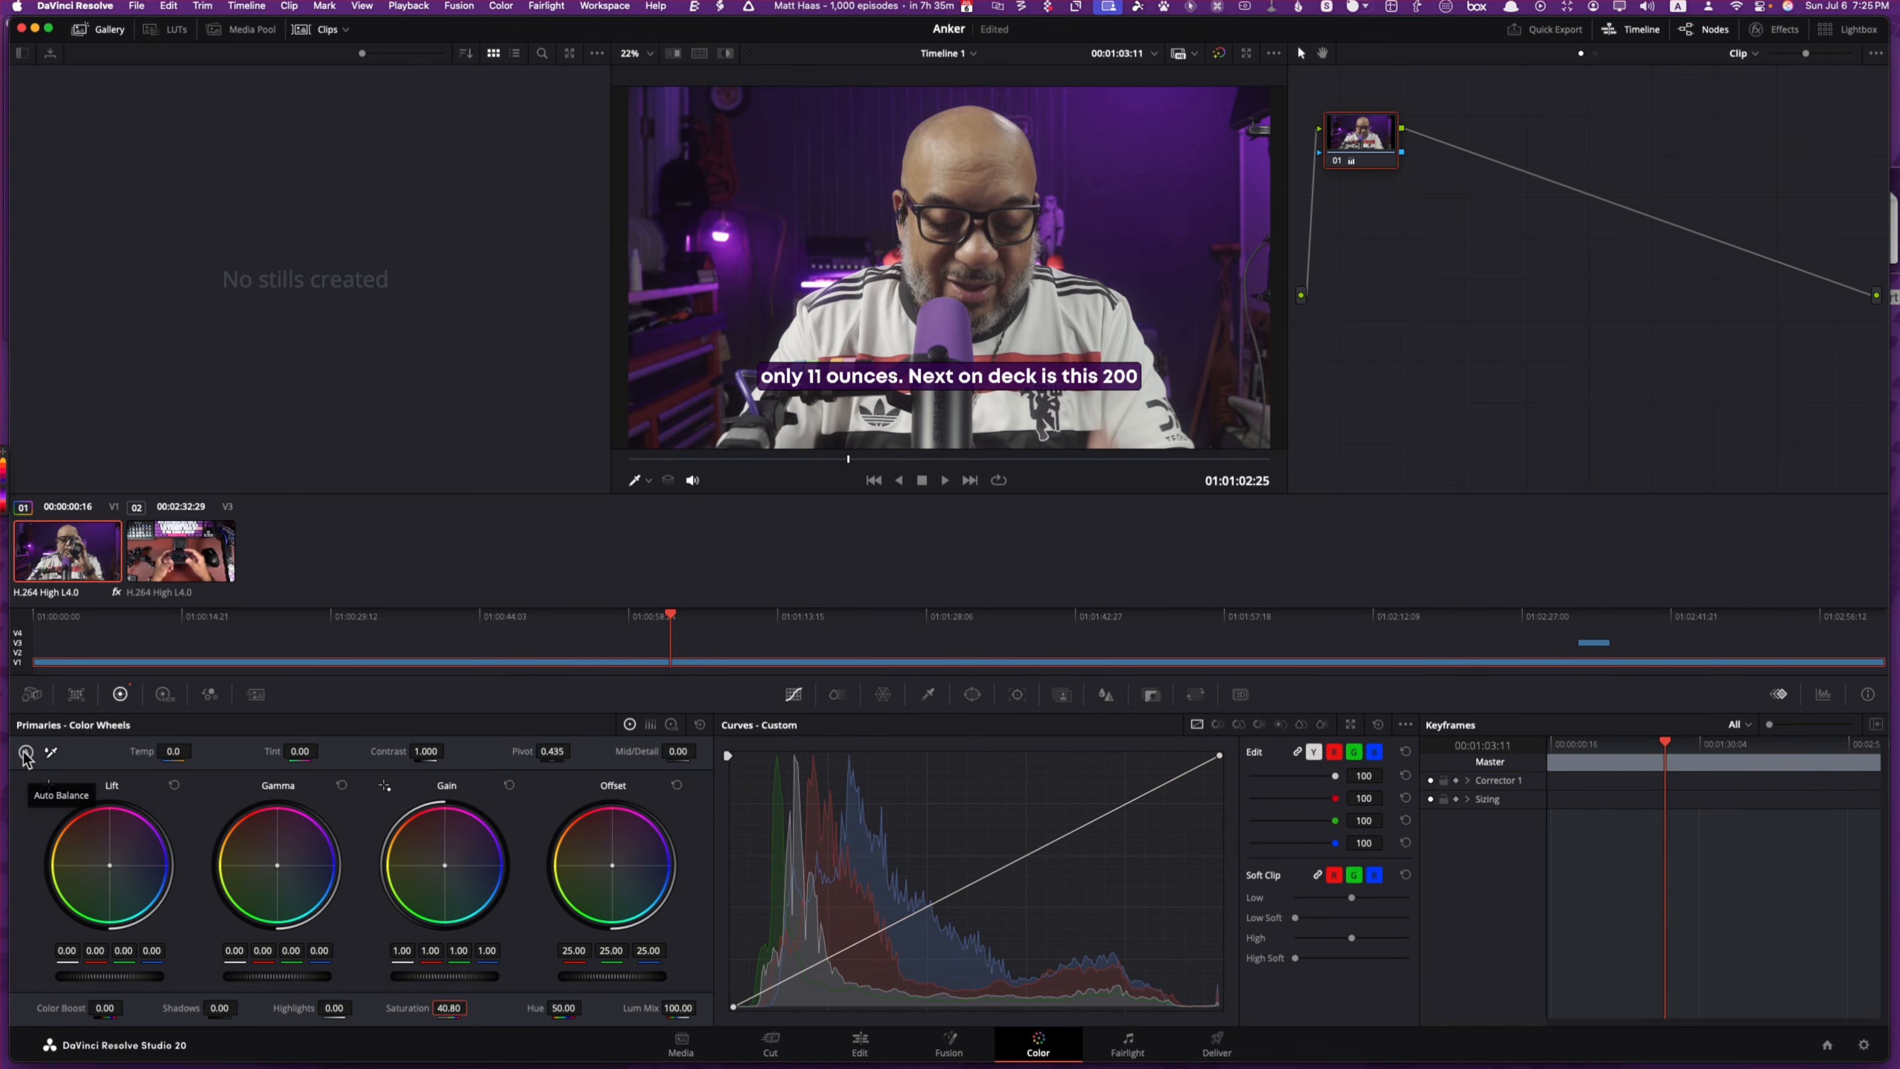
Step: Auto-balance Camera A's colours, add a mid-point on the Custom curve, and save the project
click(25, 753)
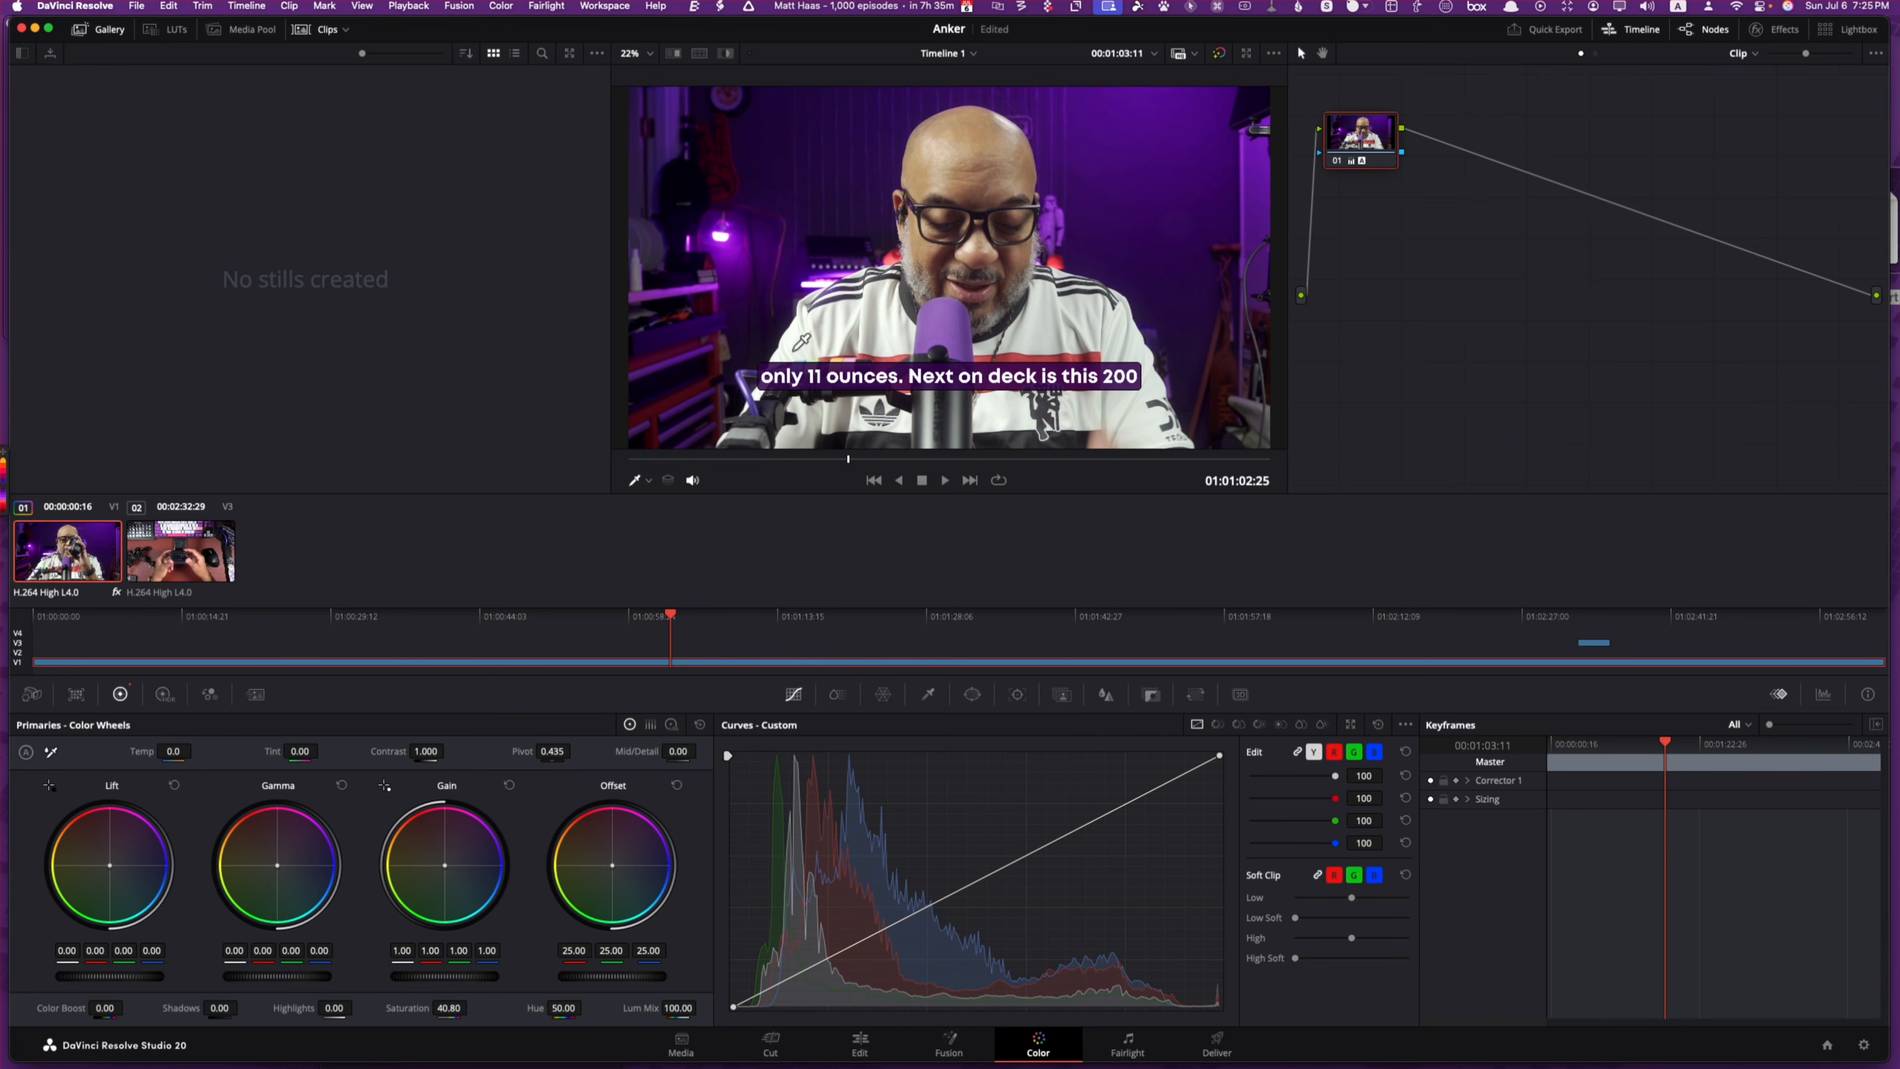
drag(848, 458, 647, 487)
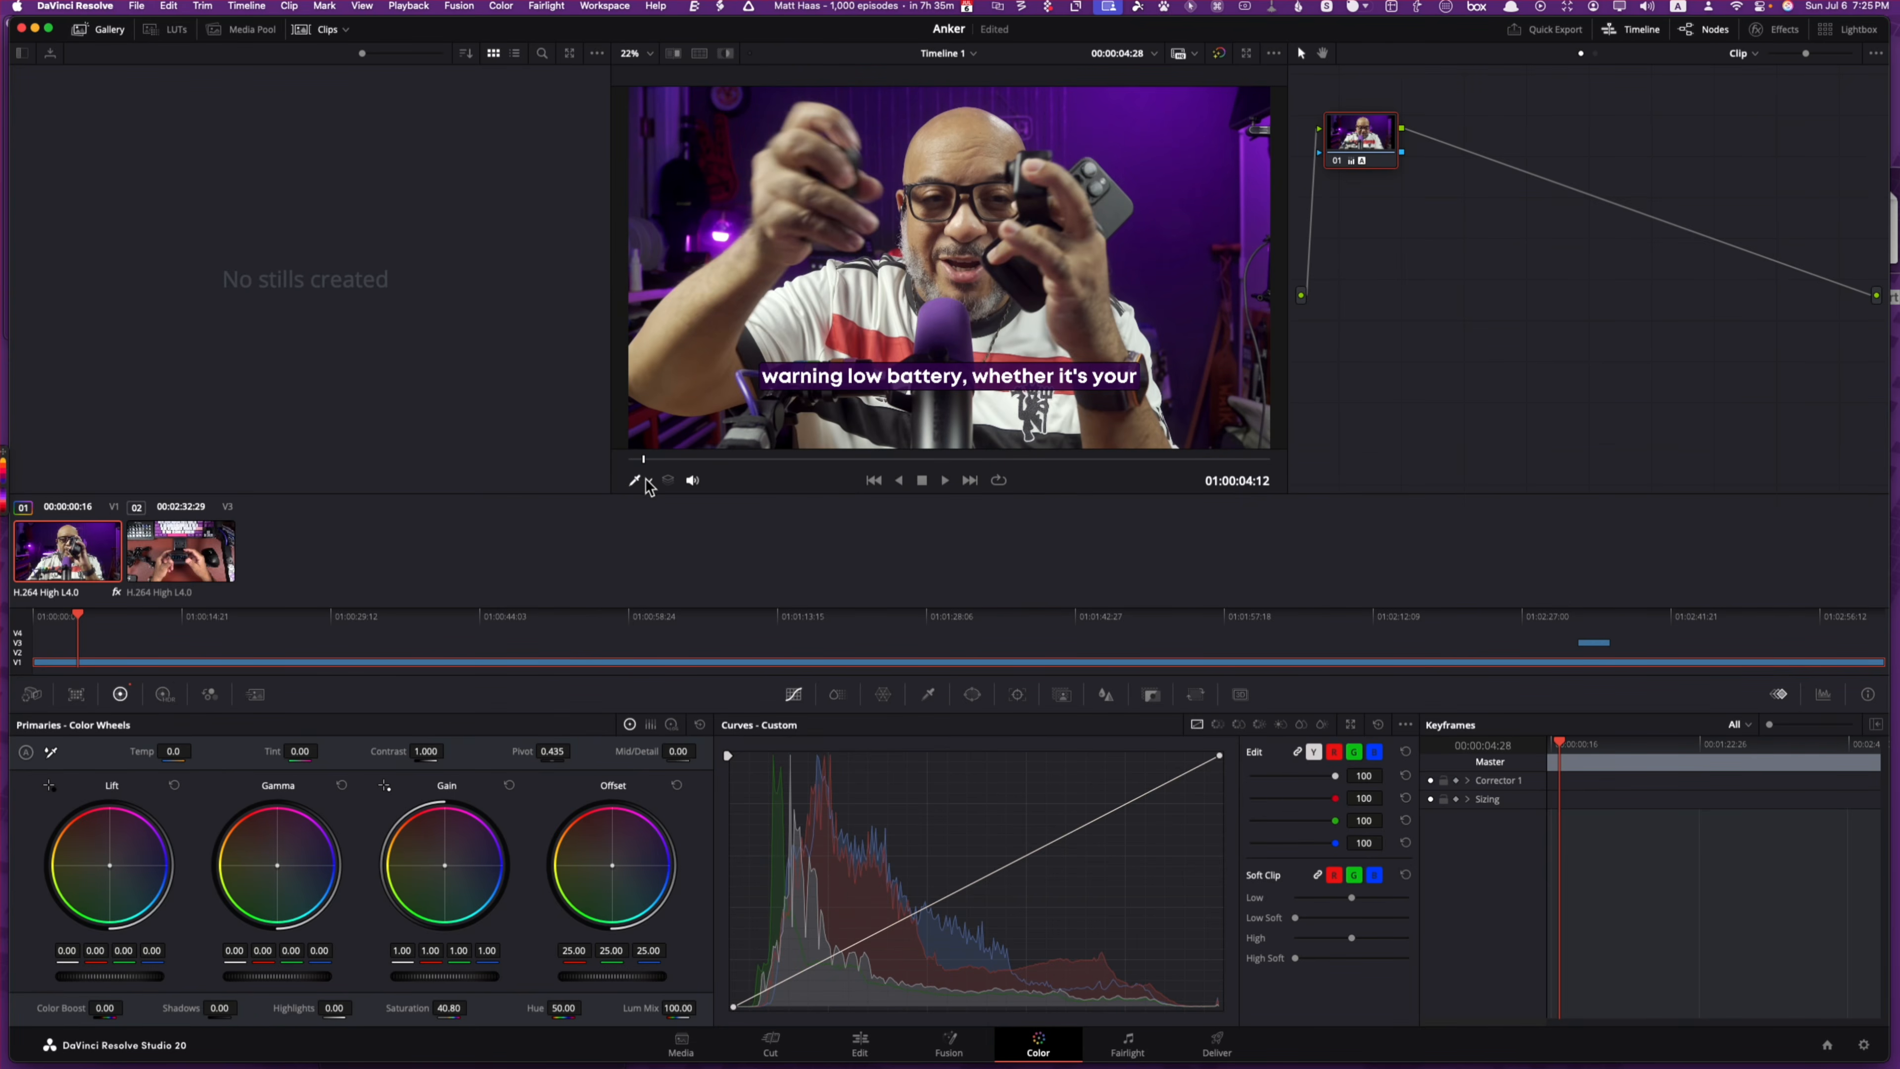
click(648, 483)
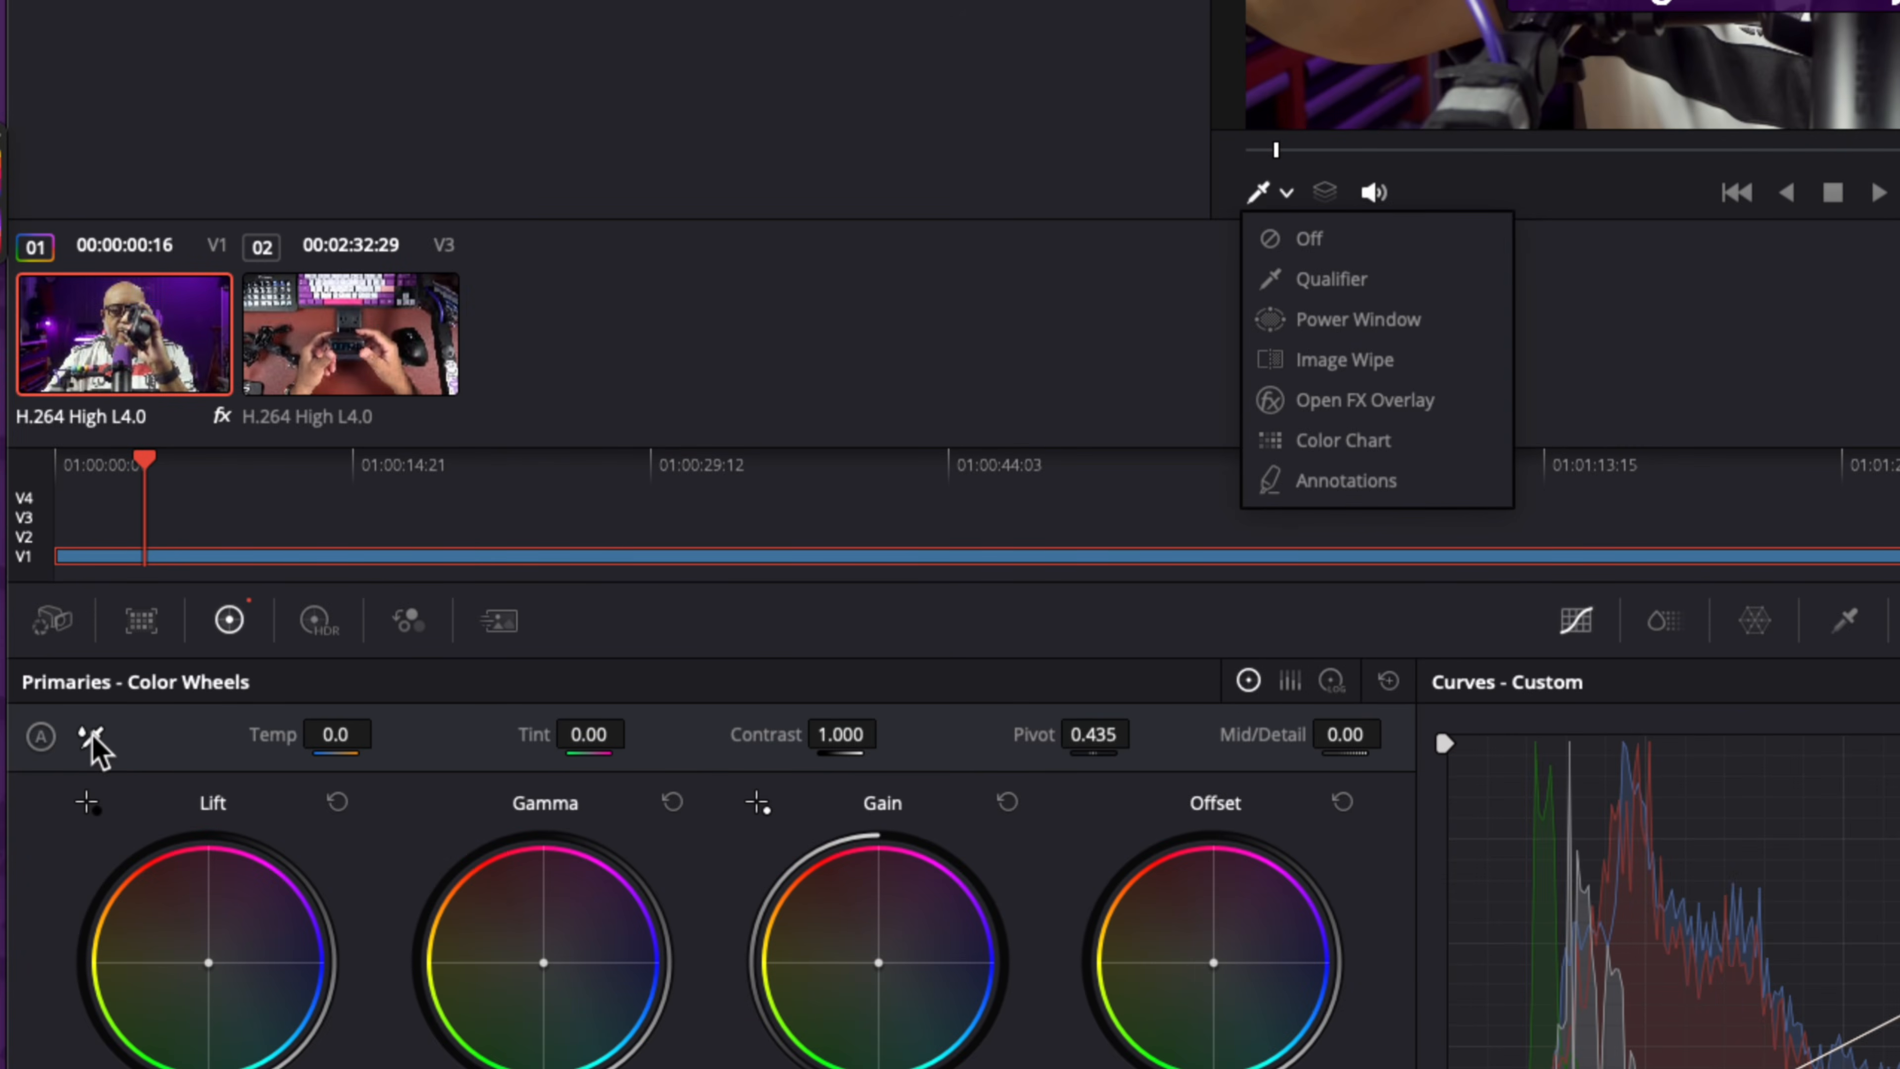
click(93, 736)
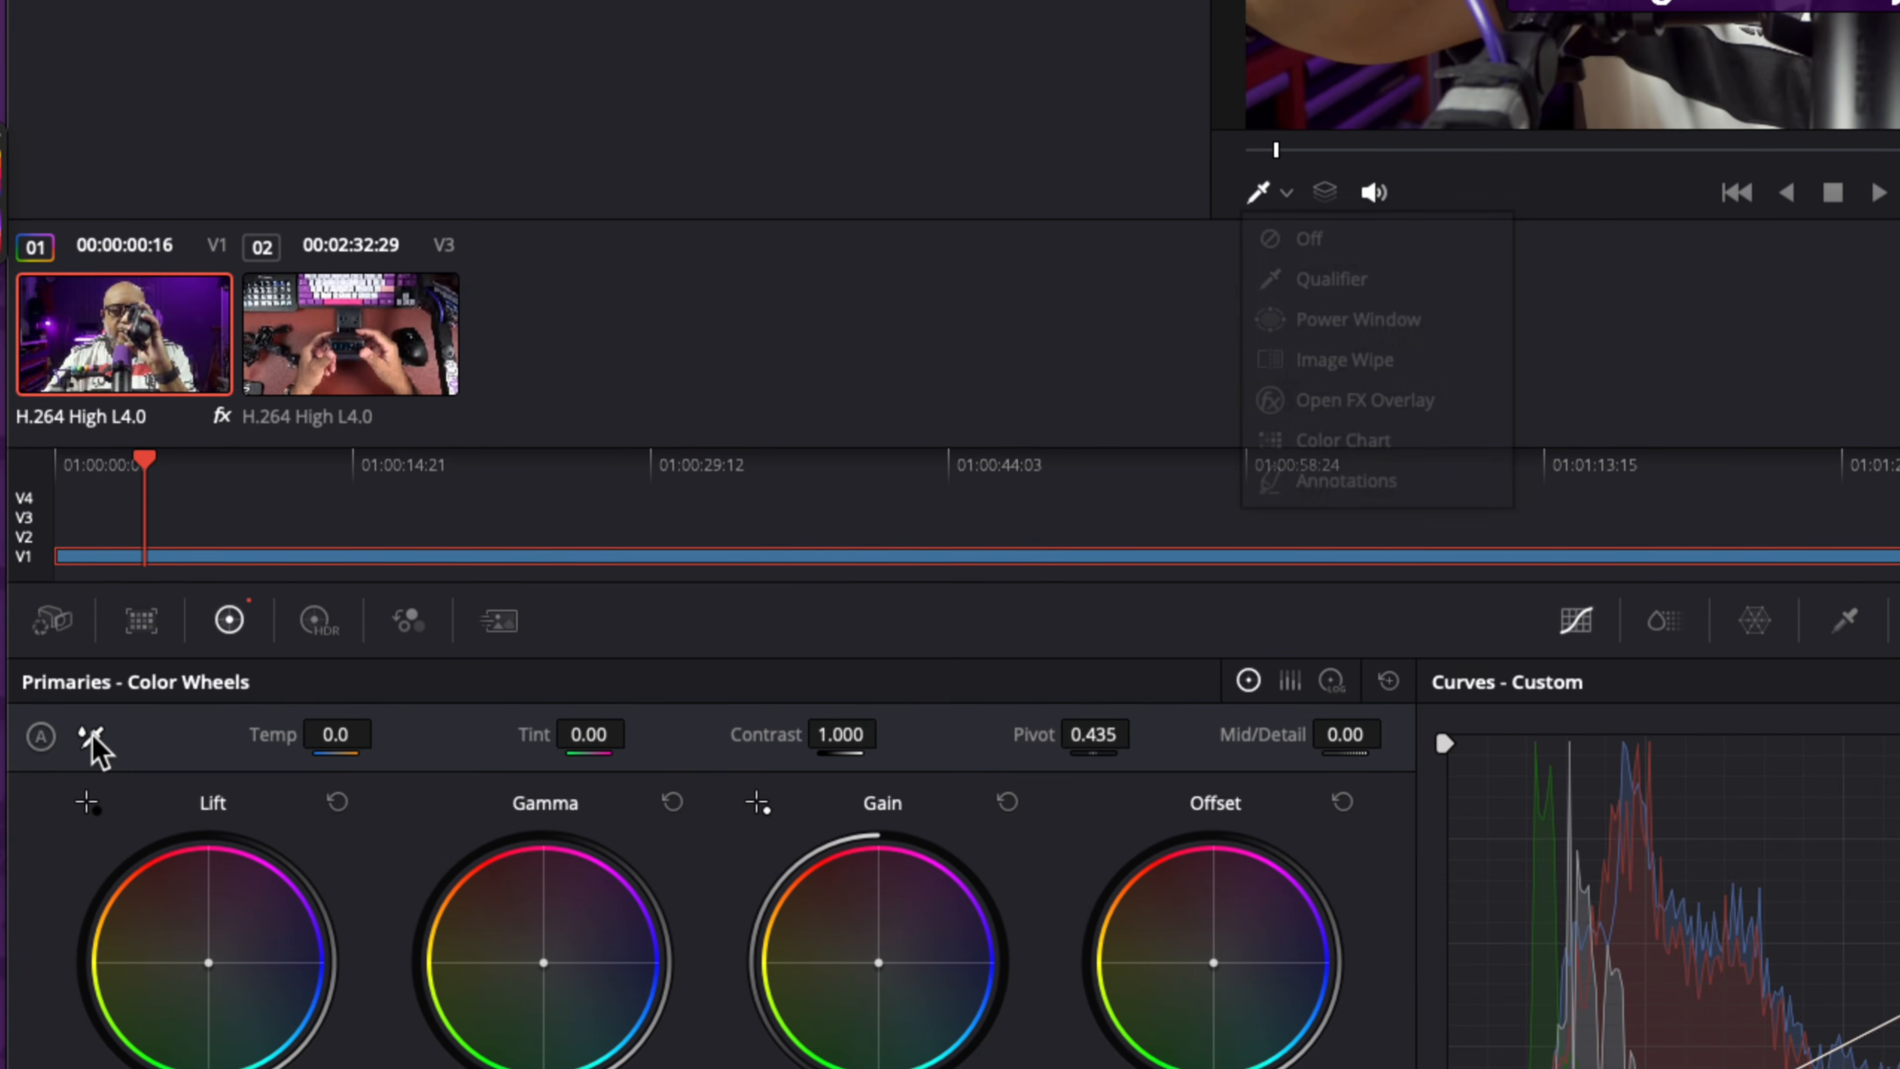
click(90, 737)
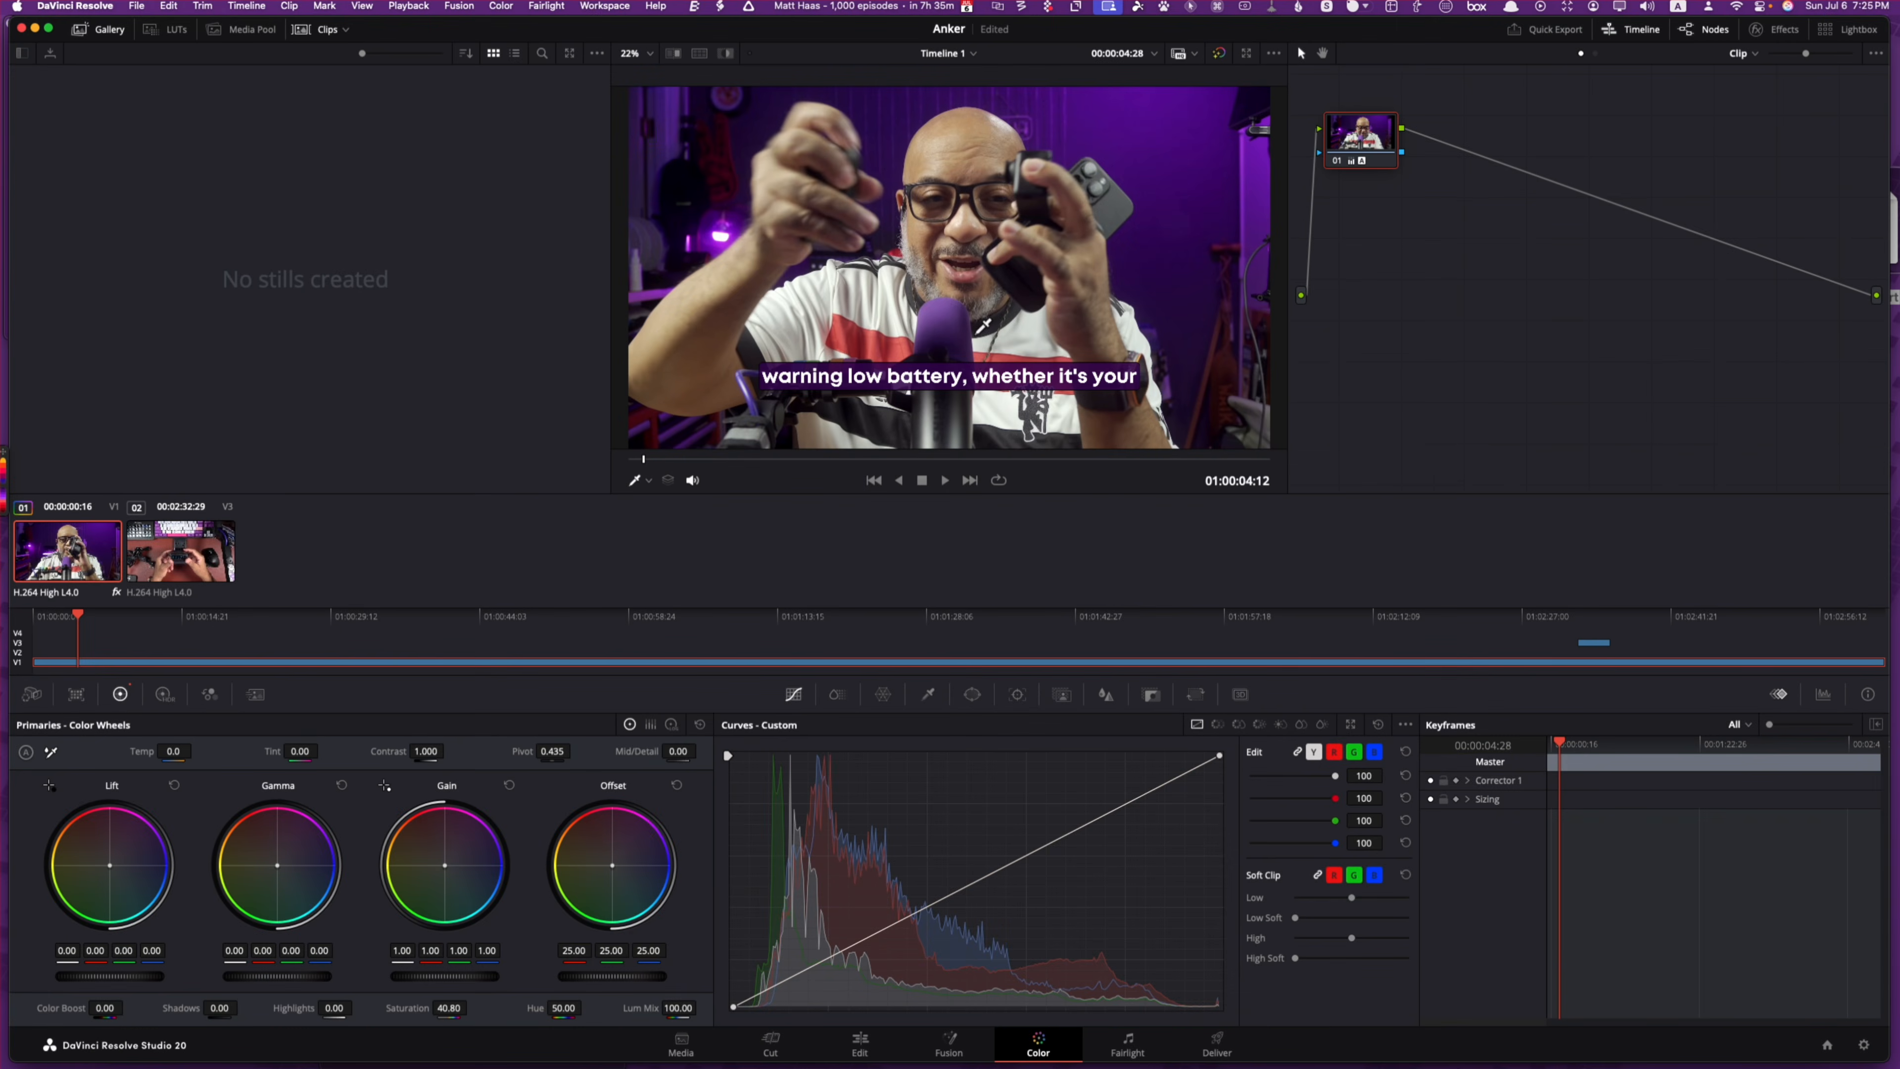
click(1031, 320)
key(super+s)
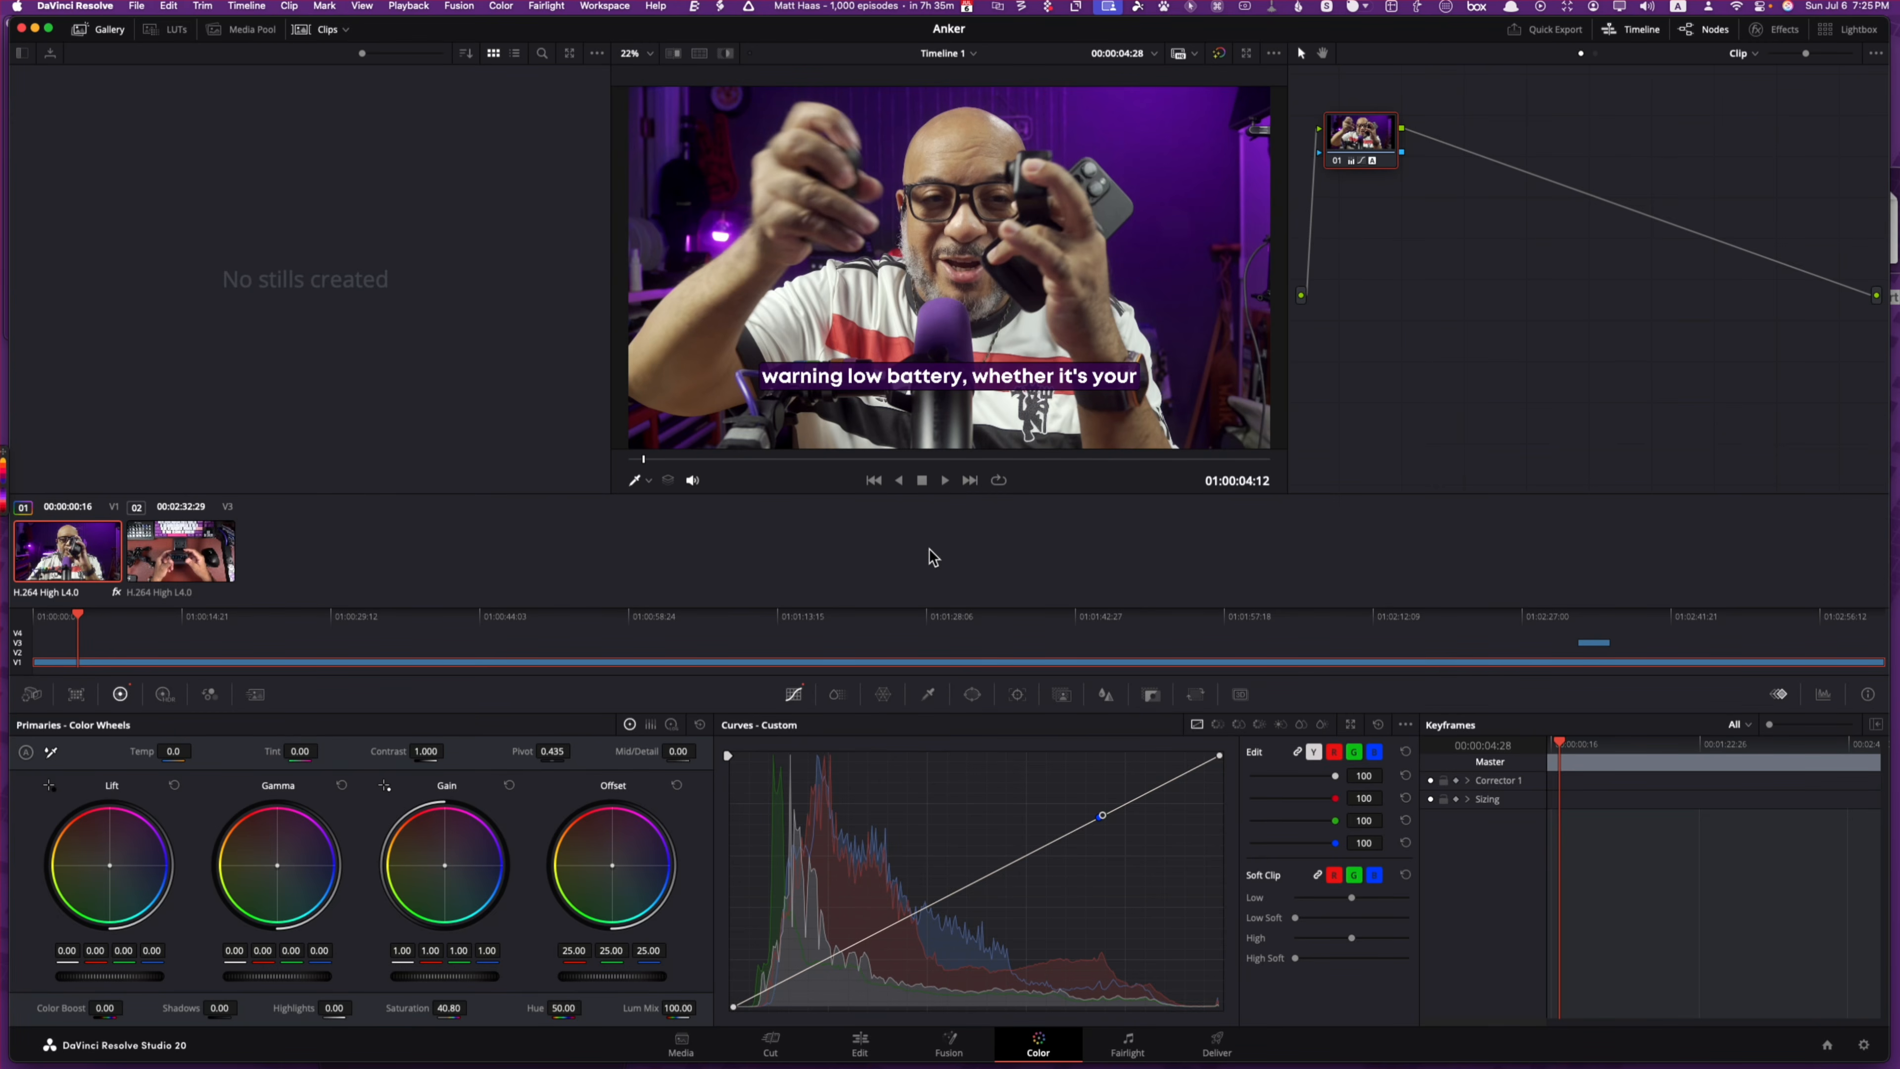